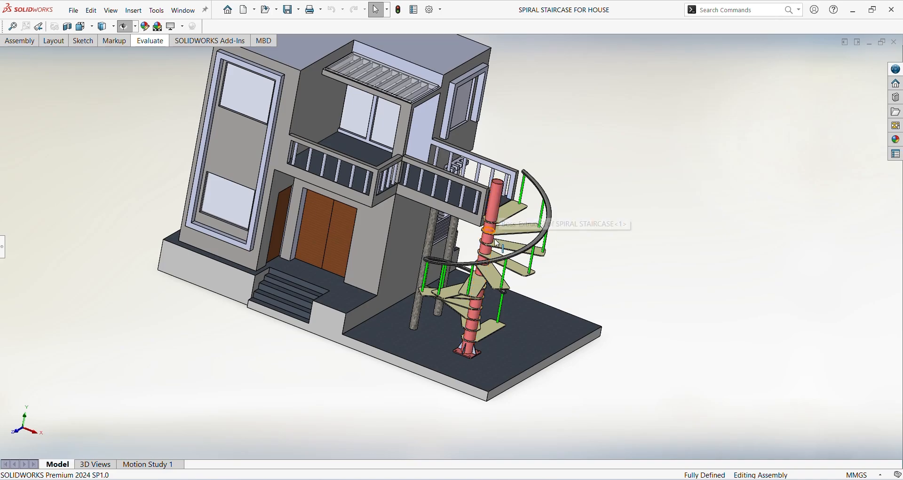
Step: Examine the house assembly and its spiral staircase from several angles, looking closely at the treads, centre column, base plate and handrail
scroll(469, 343, "up", 1)
middle_click_drag(498, 320, 432, 327)
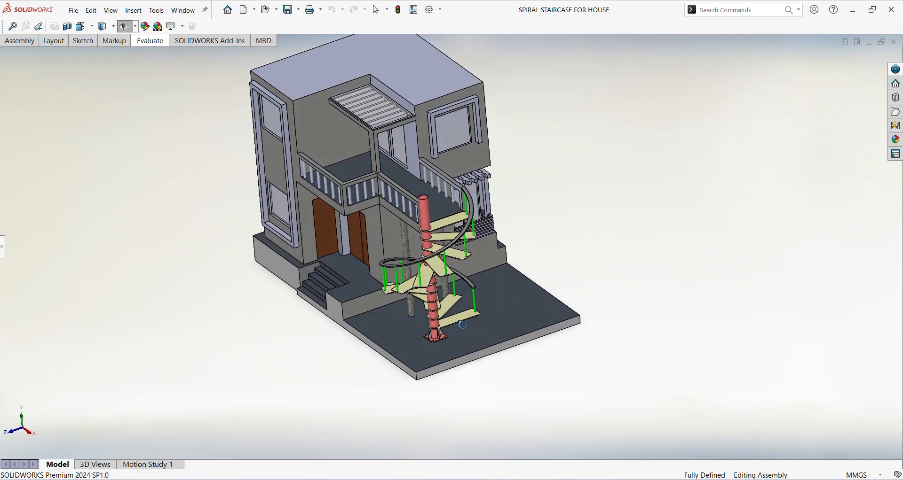
scroll(432, 327, "up", 3)
middle_click_drag(292, 214, 390, 327)
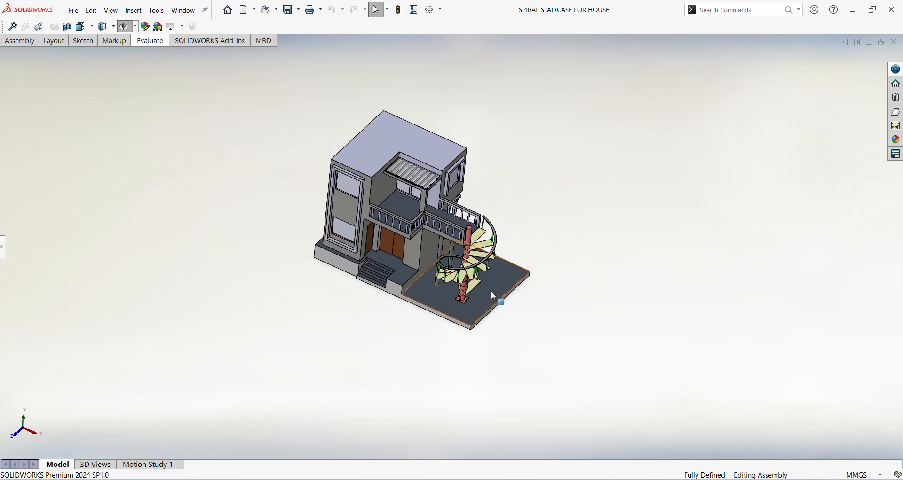
scroll(494, 296, "down", 4)
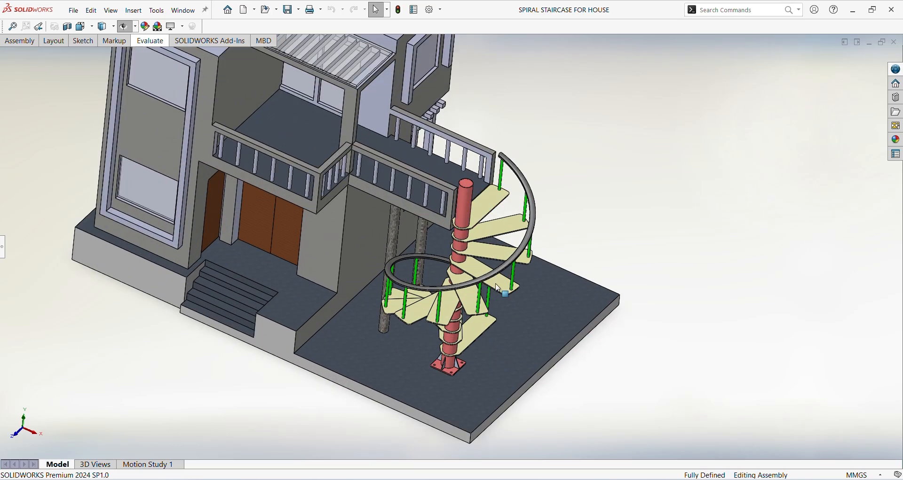
middle_click_drag(496, 288, 480, 235)
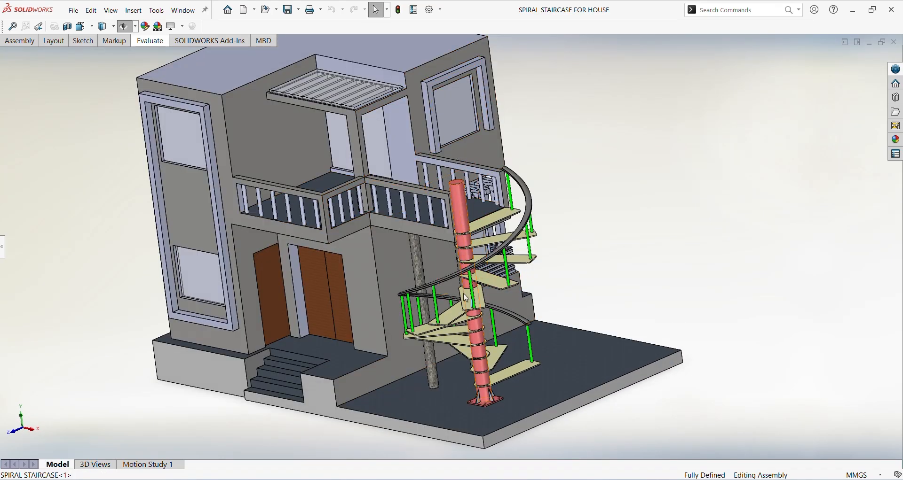
middle_click_drag(489, 395, 452, 360)
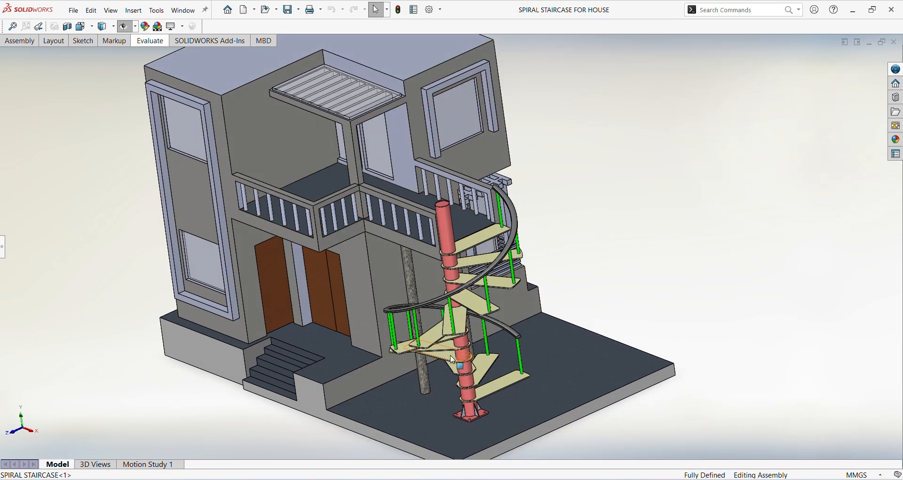
scroll(508, 397, "down", 2)
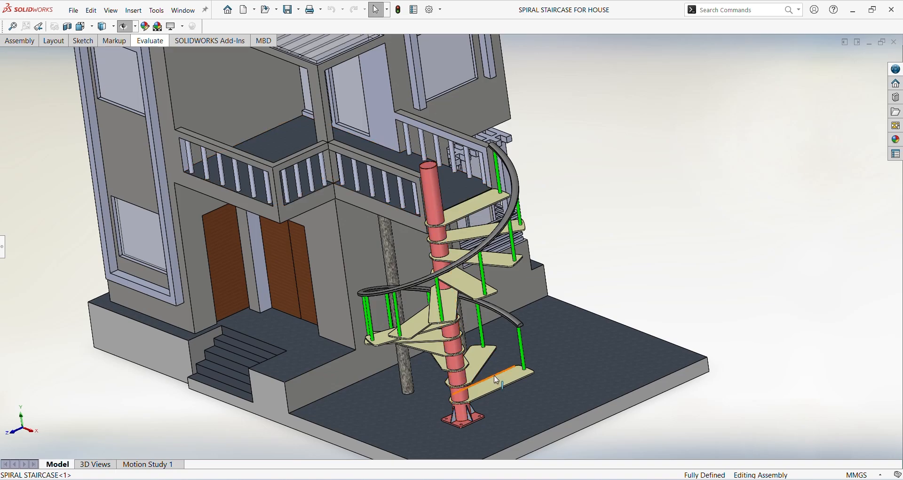
middle_click_drag(492, 356, 487, 318)
scroll(487, 318, "up", 1)
scroll(470, 324, "down", 2)
scroll(469, 325, "up", 3)
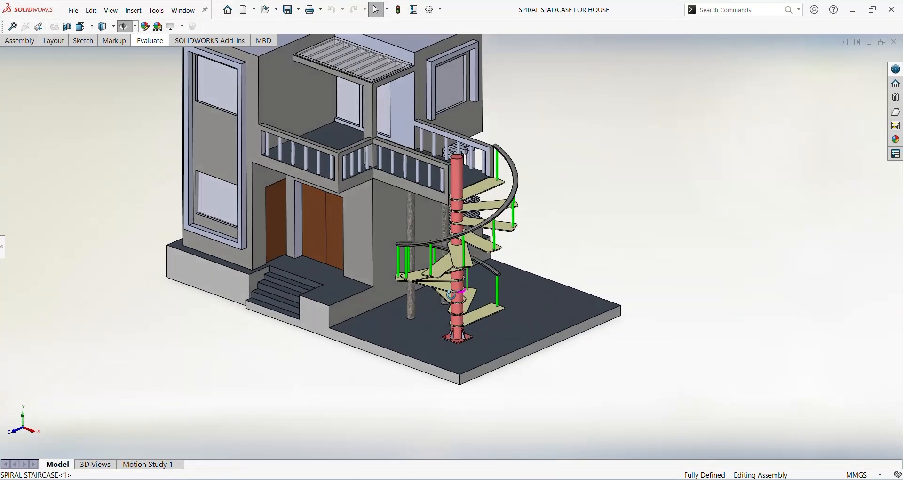
scroll(456, 297, "down", 3)
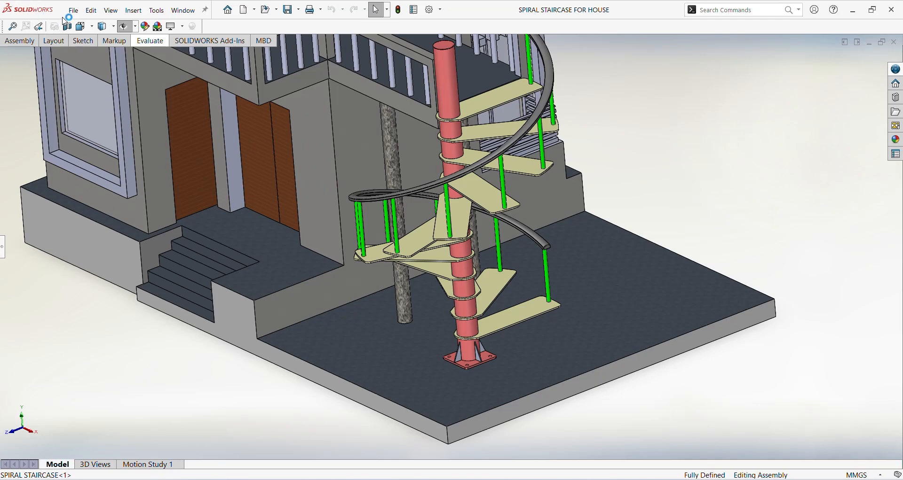
Step: Create a new part document and set its units to MMGS (millimeter, gram, second)
left_click(74, 10)
left_click(91, 28)
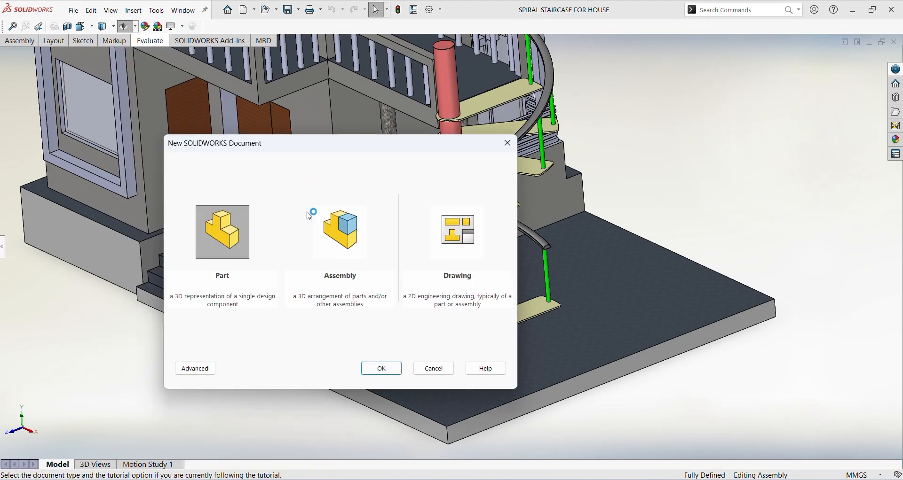
left_click(400, 374)
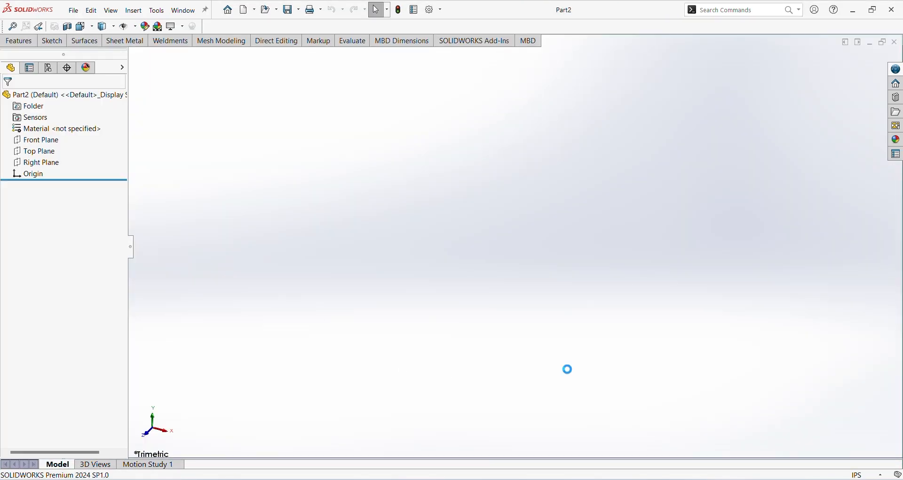
left_click(858, 476)
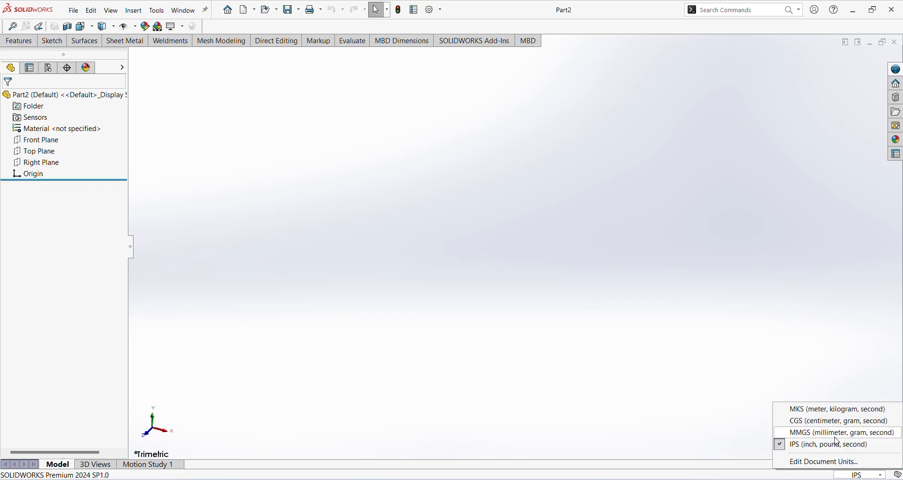
left_click(839, 434)
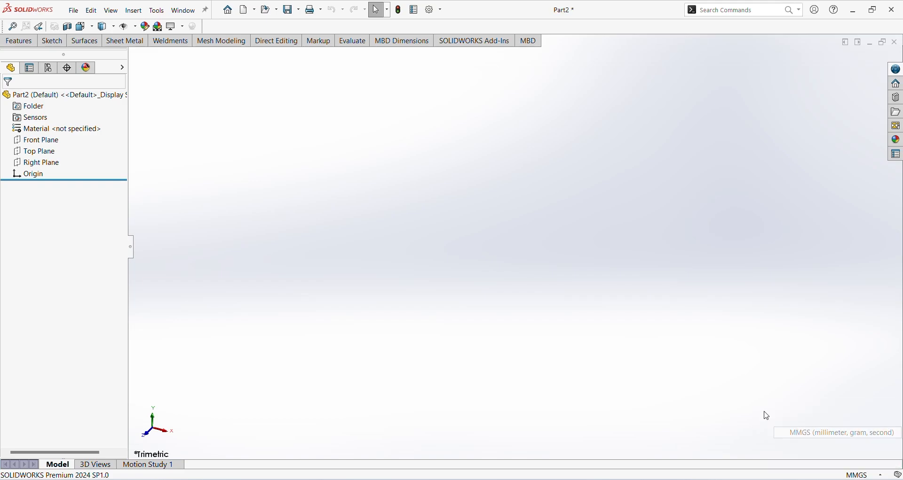
Step: Start a sketch on the Top Plane and draw a center rectangle about 204 mm high, centred on the origin
left_click(36, 151)
left_click(33, 147)
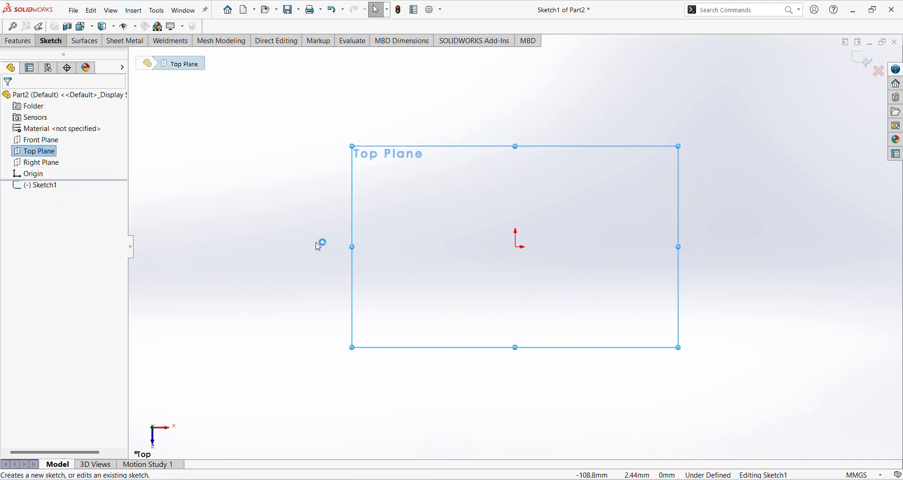
left_click(51, 42)
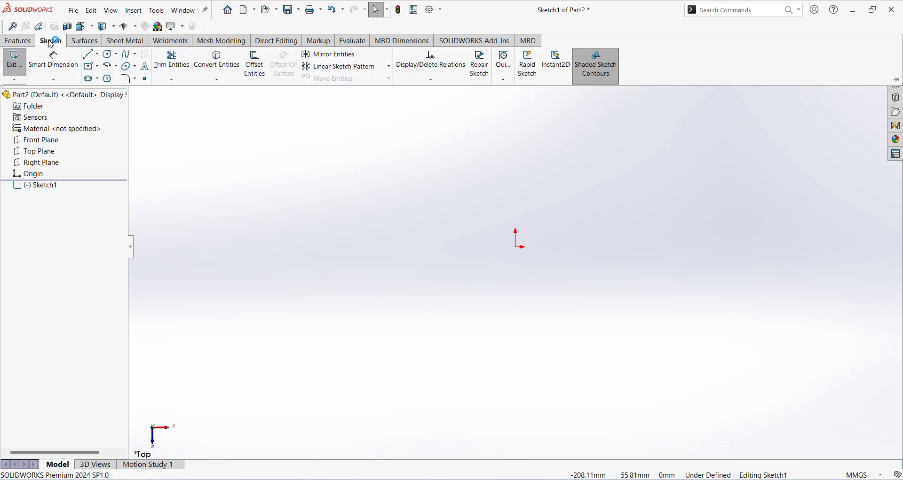
left_click(898, 81)
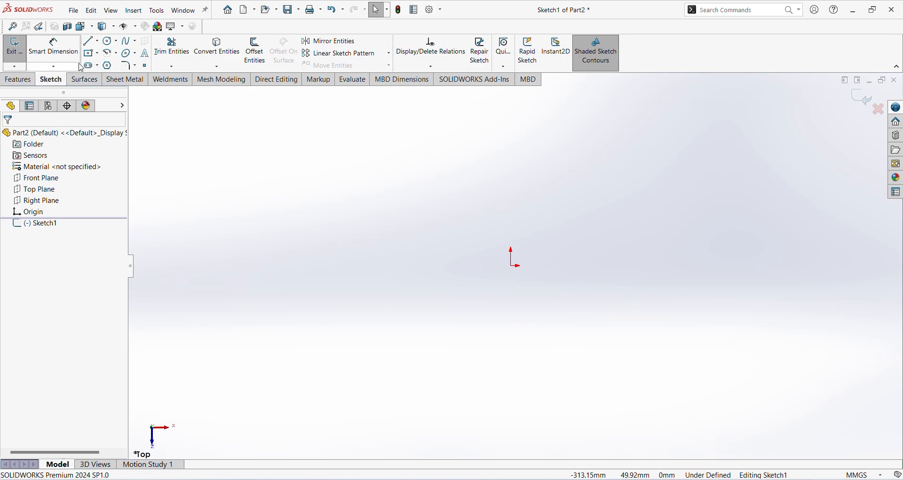
left_click(91, 53)
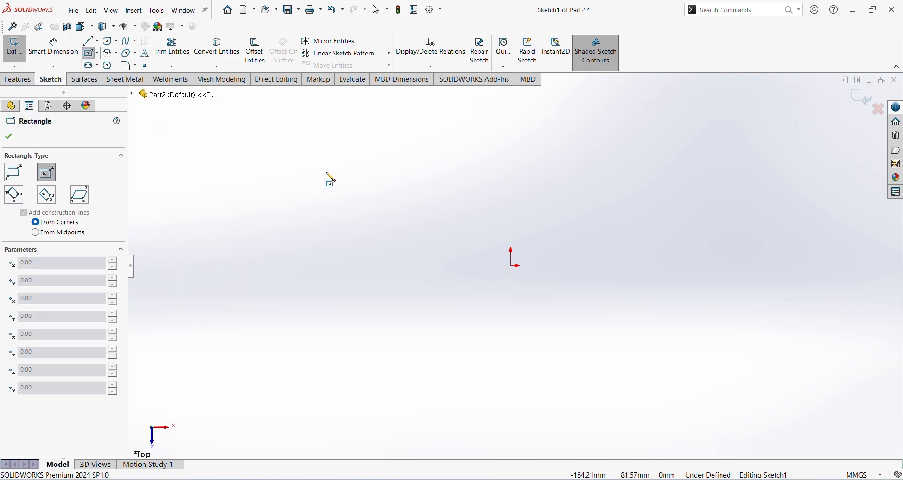
left_click(510, 266)
left_click(671, 148)
Step: Dimension the rectangle's height and width to 400 mm each
left_click(51, 50)
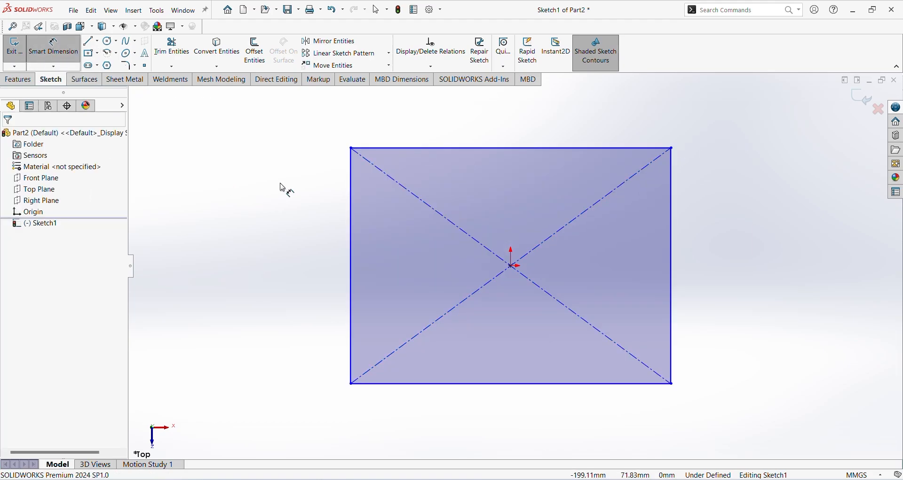
left_click(351, 188)
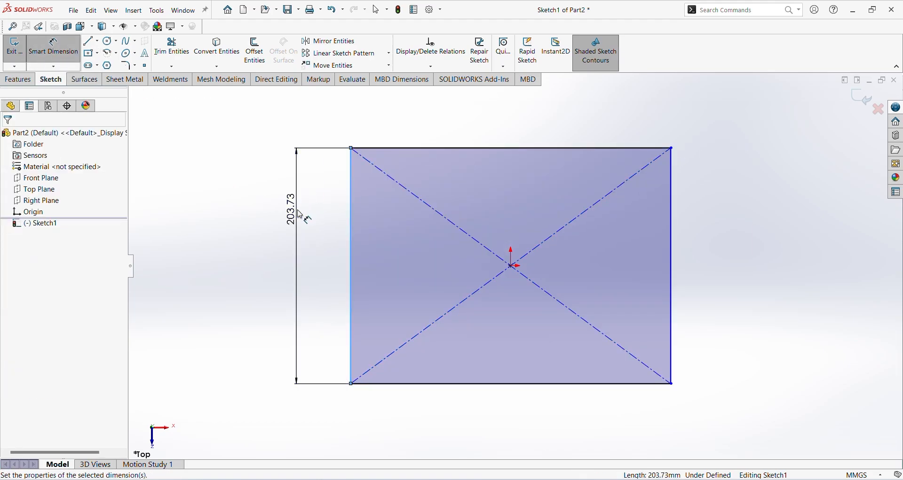
left_click(297, 213)
type("400")
key("Return")
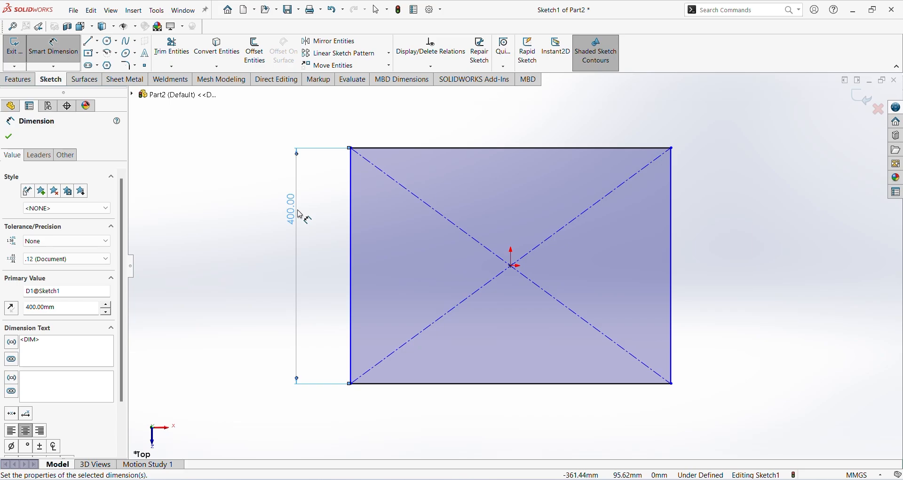
left_click(509, 384)
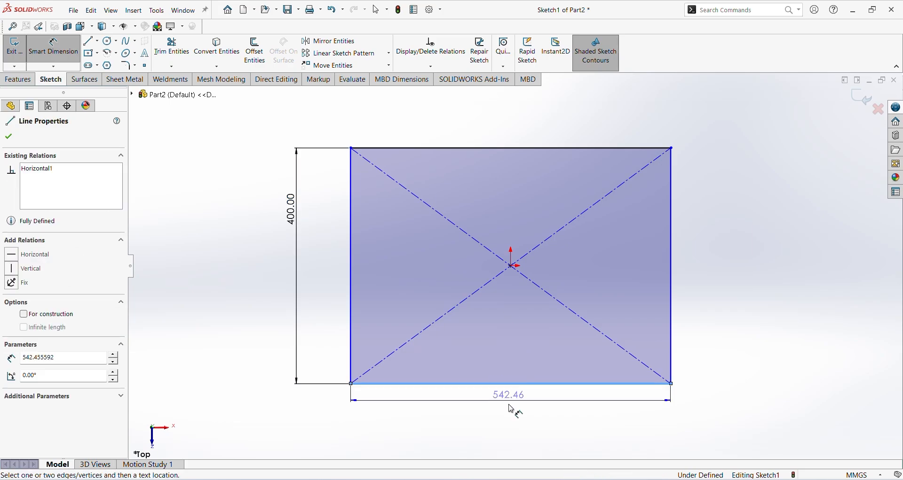
left_click(509, 431)
type("400")
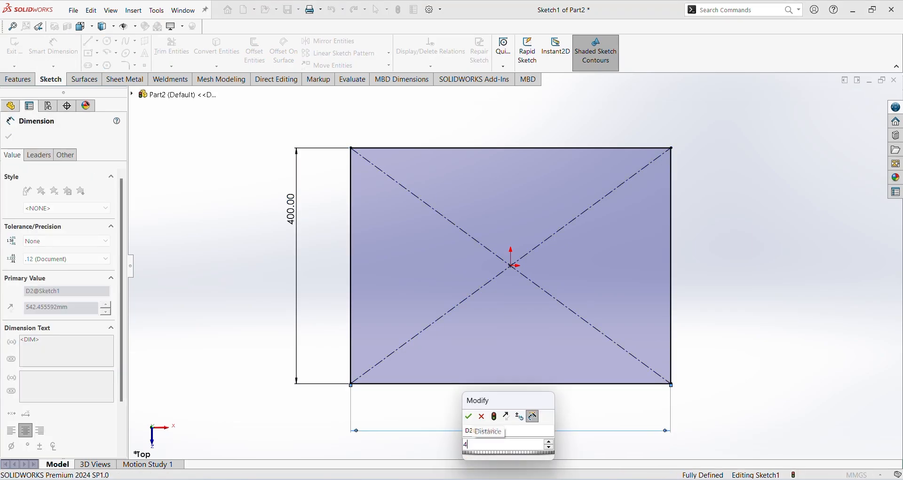
key("Return")
left_click(748, 309)
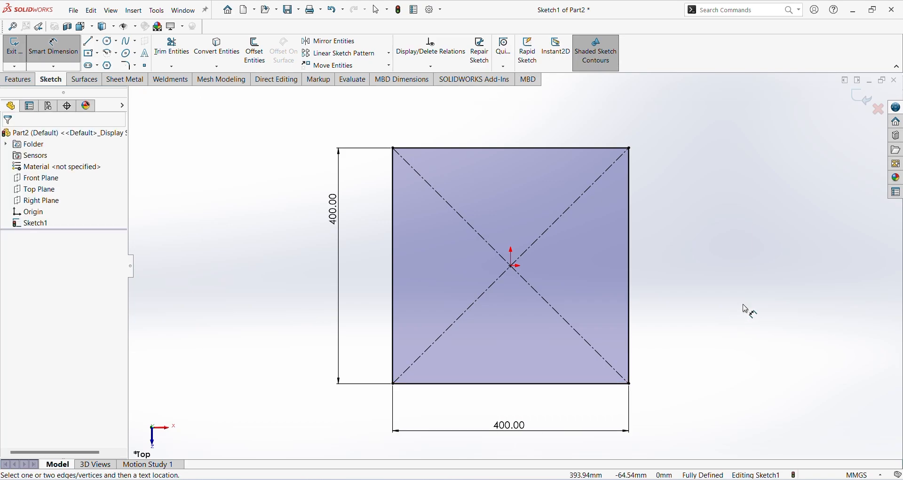
Step: Sketch four circles with radii of about 20 to 28 mm inside the square, one near each corner
left_click(109, 41)
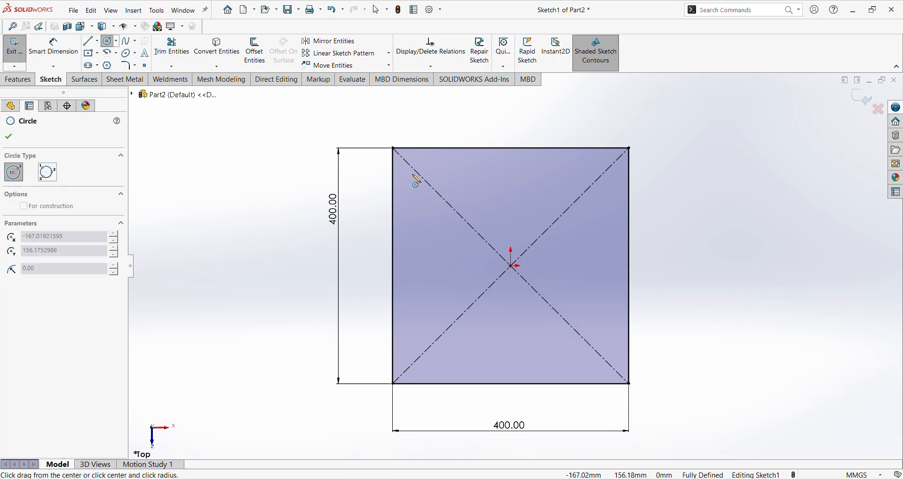
left_click(423, 170)
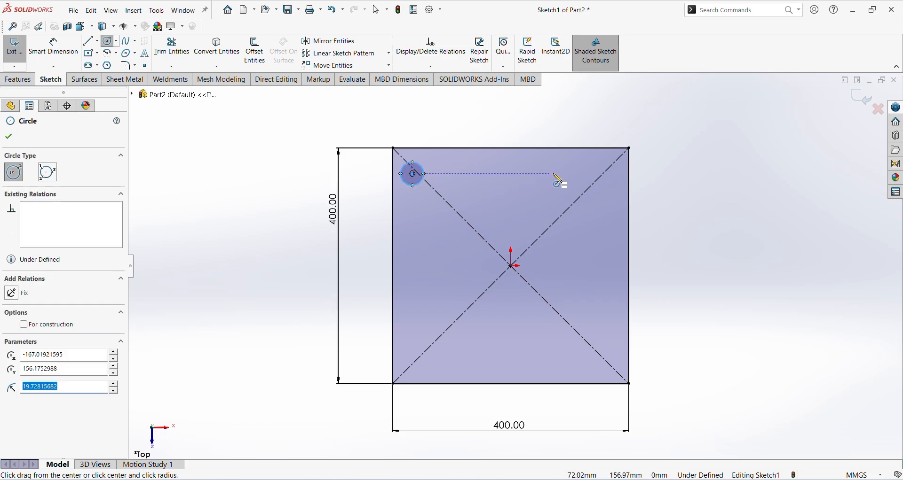
left_click(602, 179)
left_click(614, 171)
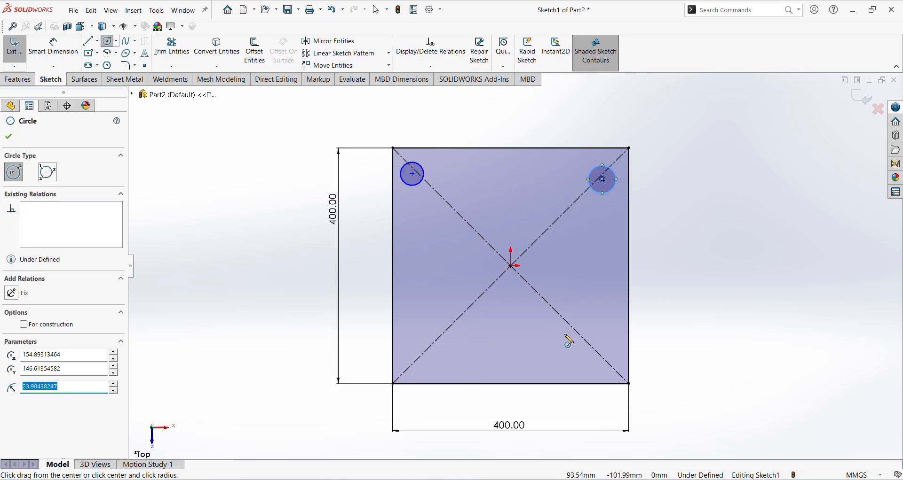
left_click(598, 338)
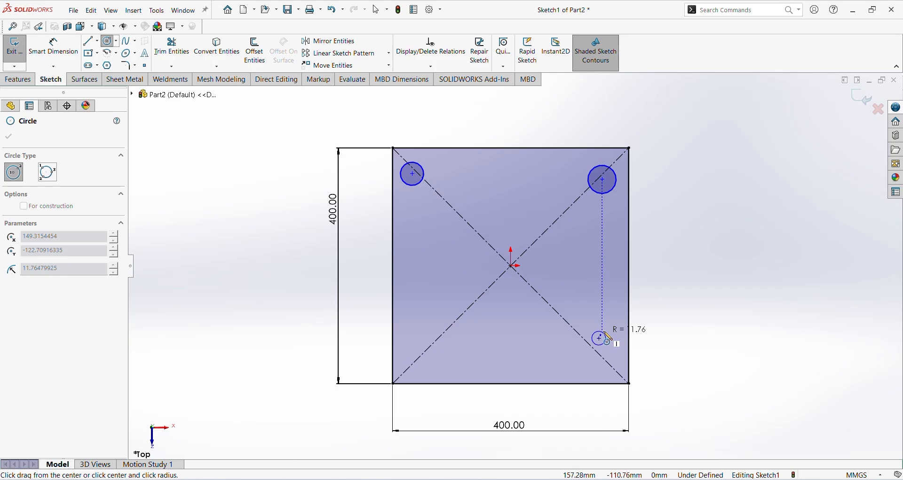
left_click(600, 323)
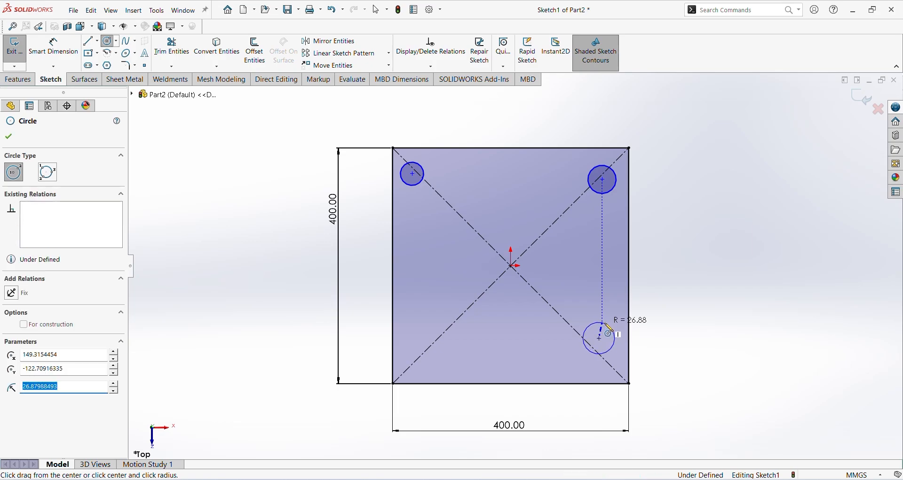
left_click(417, 341)
left_click(429, 331)
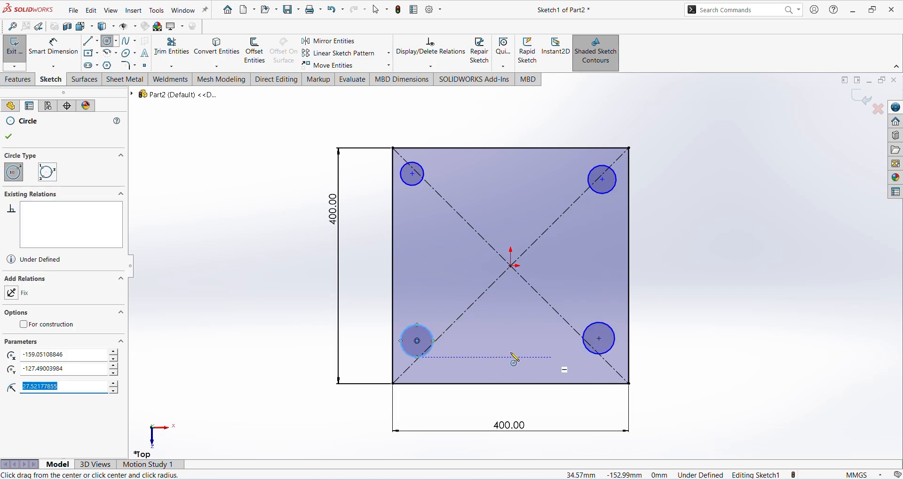
key("Escape")
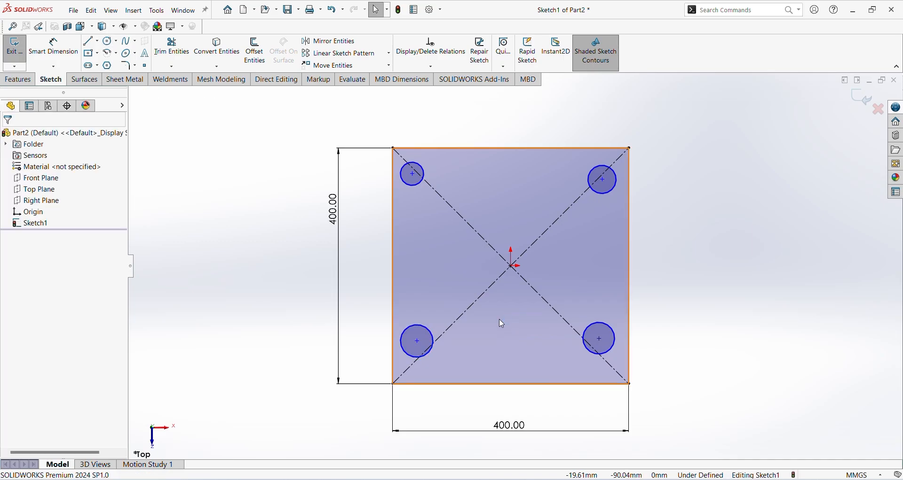
Step: Add a Horizontal relation between the two lower circle centres and a Vertical relation between the two left circle centres
left_click(418, 342)
left_click(601, 341, "ctrl")
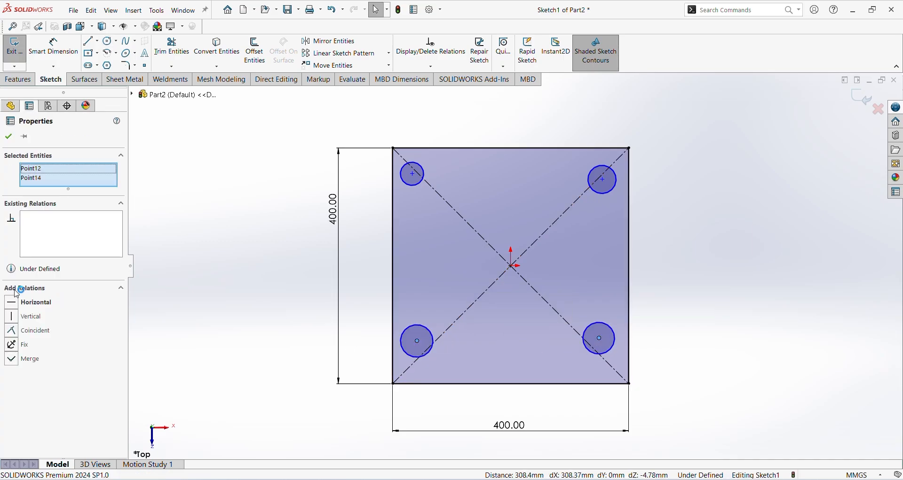
left_click(18, 303)
left_click(232, 300)
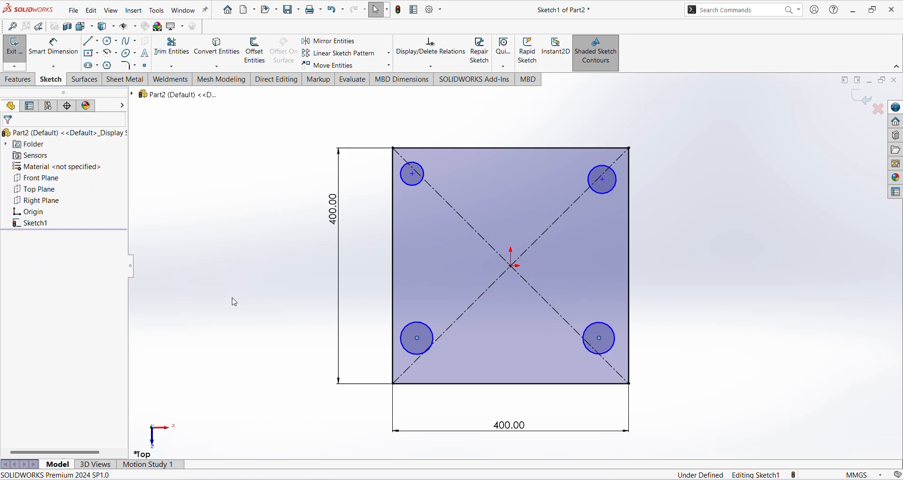
left_click(418, 339)
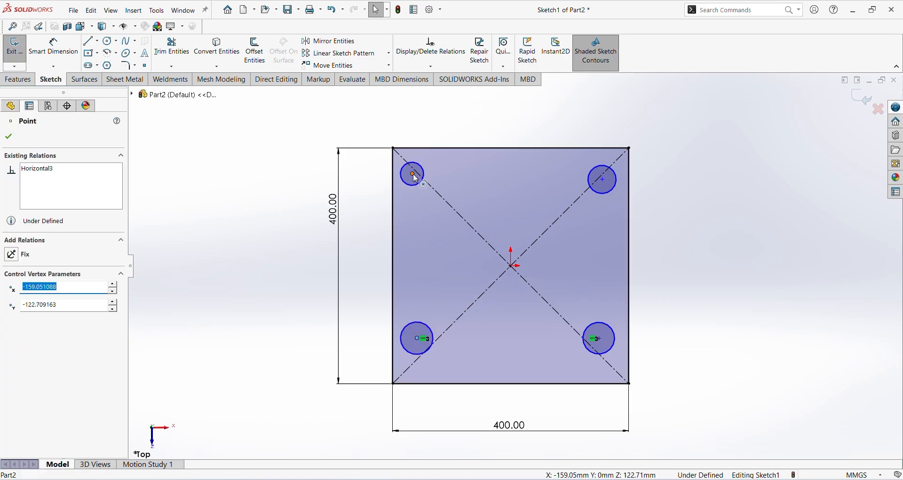
left_click(414, 176, "ctrl")
left_click(15, 322)
left_click(239, 319)
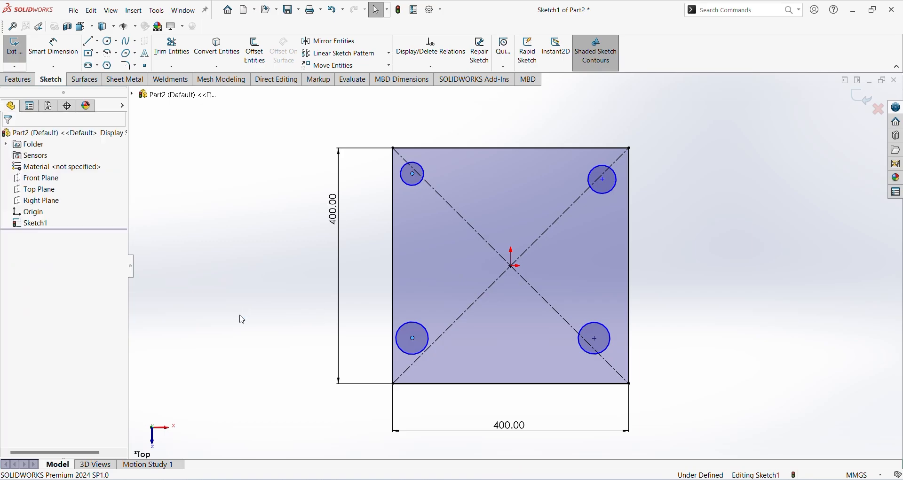
Step: Add a Horizontal relation between the centres of the two upper circles
left_click(413, 175)
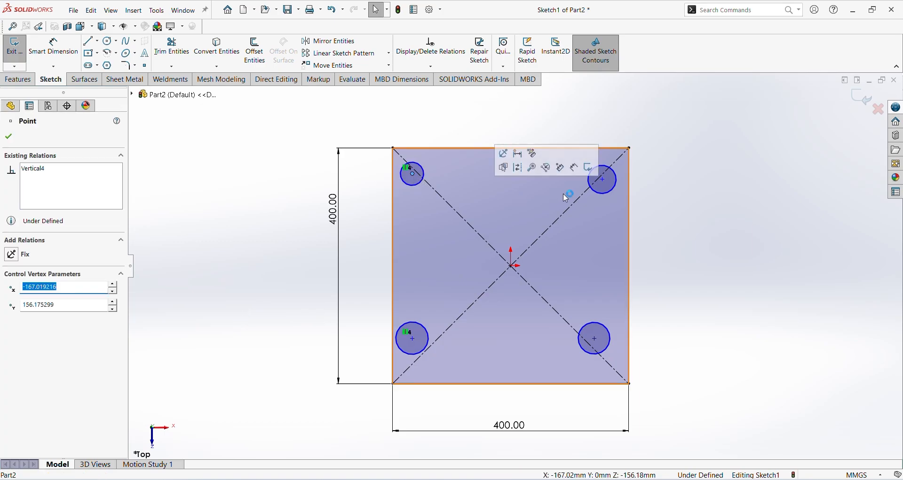
left_click(604, 180, "ctrl")
left_click(9, 306)
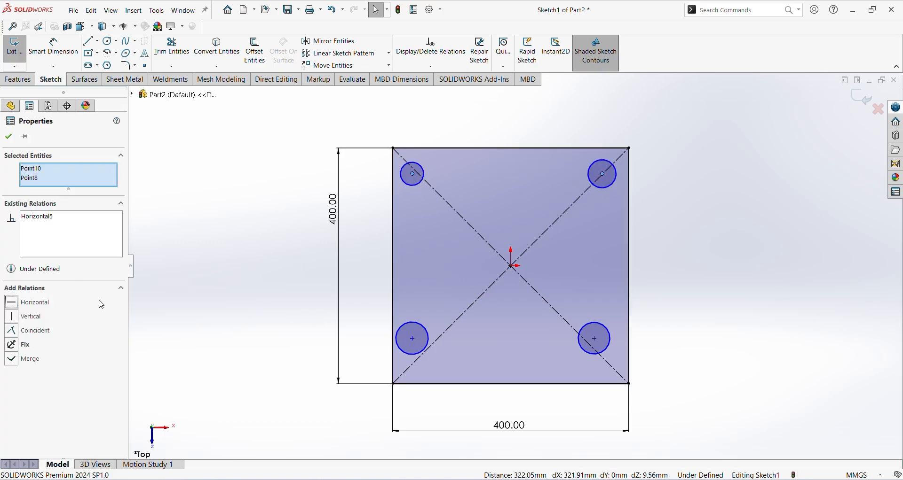
Step: Add a Vertical relation between the centres of the two right-hand circles
left_click(452, 252)
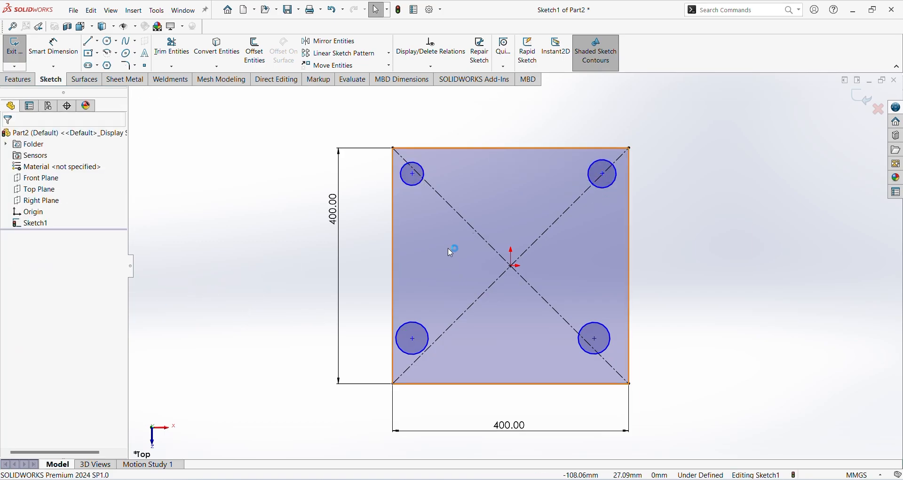
left_click(604, 177)
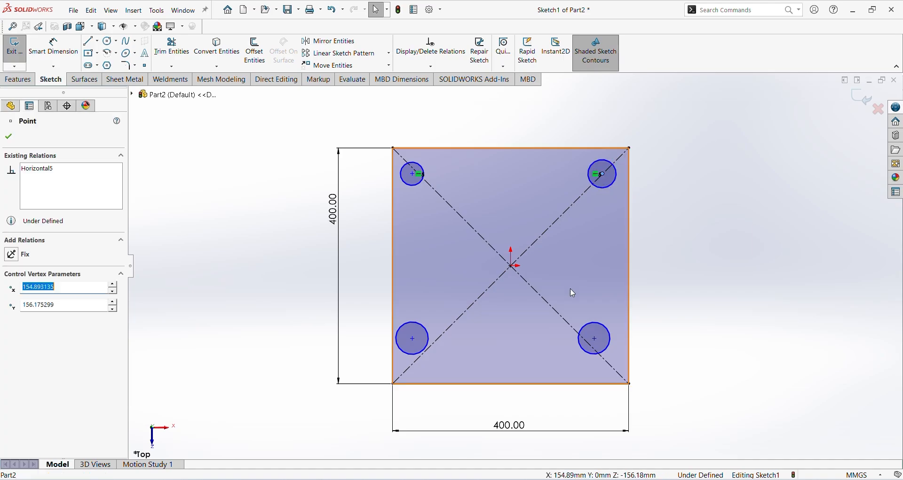
left_click(596, 342, "ctrl")
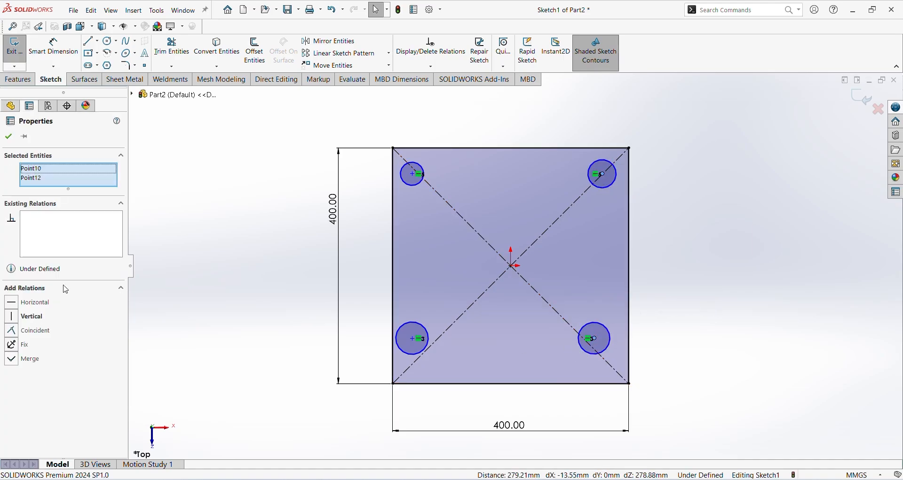
left_click(17, 322)
left_click(748, 247)
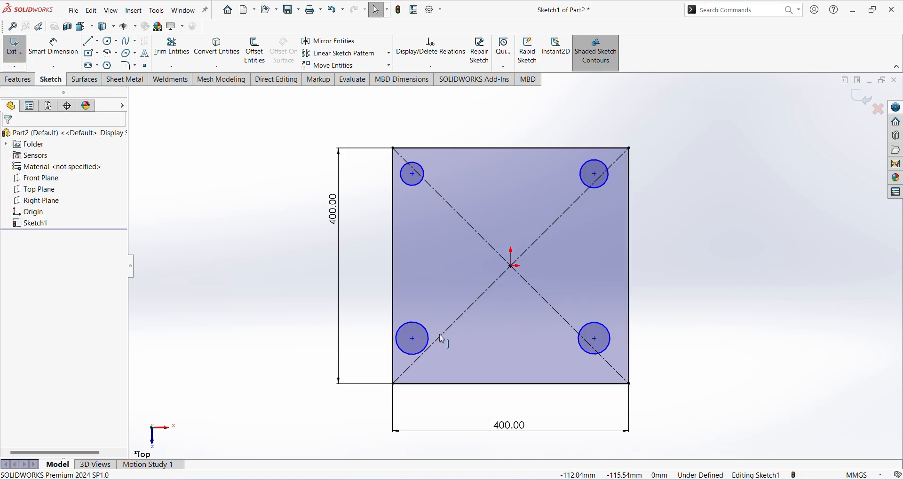
Step: Move the lower-left and upper-right circle centres inward, shifting the related circles along with them
mouse_move(415, 345)
left_mouse_down()
mouse_move(430, 353)
mouse_move(415, 323)
mouse_move(435, 348)
mouse_move(415, 338)
mouse_move(431, 308)
mouse_move(423, 309)
mouse_move(423, 318)
mouse_move(443, 309)
mouse_move(446, 332)
mouse_move(417, 325)
mouse_move(420, 316)
mouse_move(422, 325)
left_mouse_up()
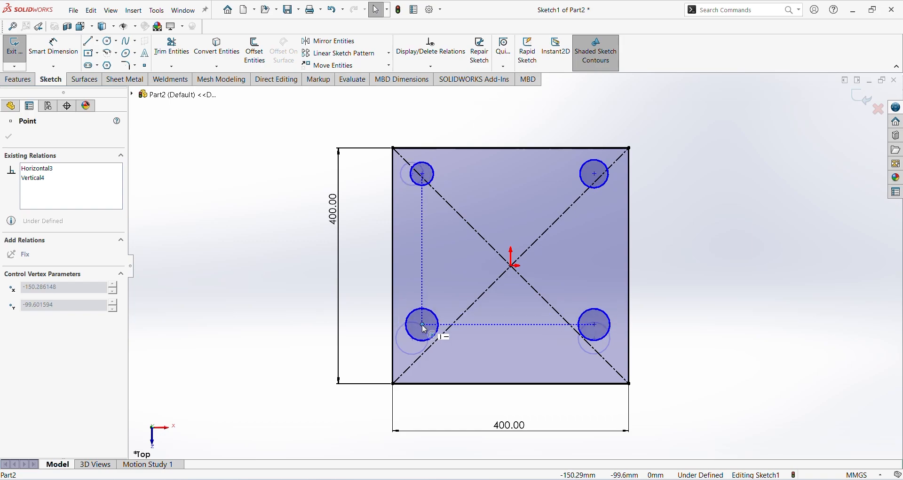
left_click_drag(422, 325, 422, 325)
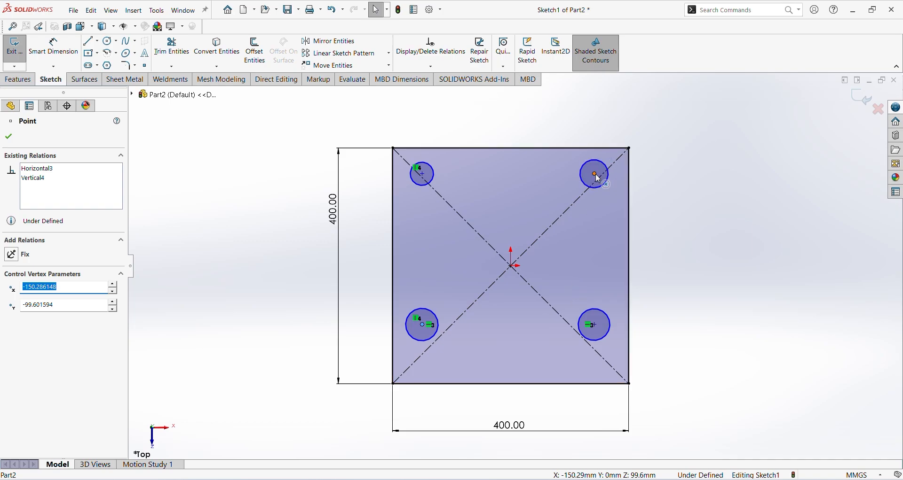
left_click_drag(596, 178, 557, 189)
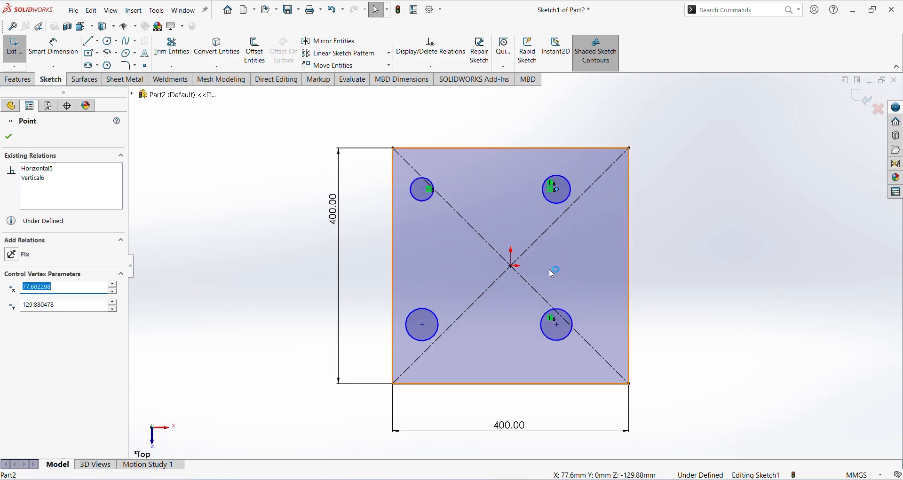
left_click(684, 216)
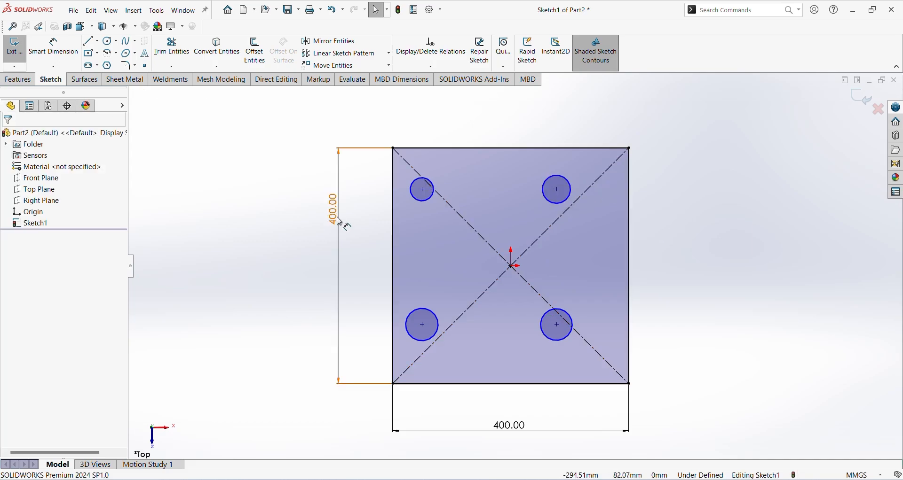
Step: Apply an Equal relation to all four corner circles
left_click(434, 203)
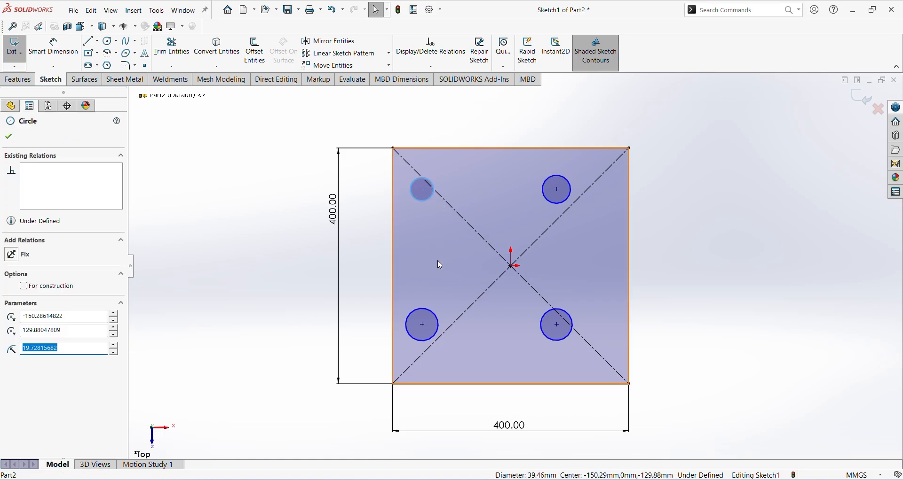
left_click(432, 311, "ctrl")
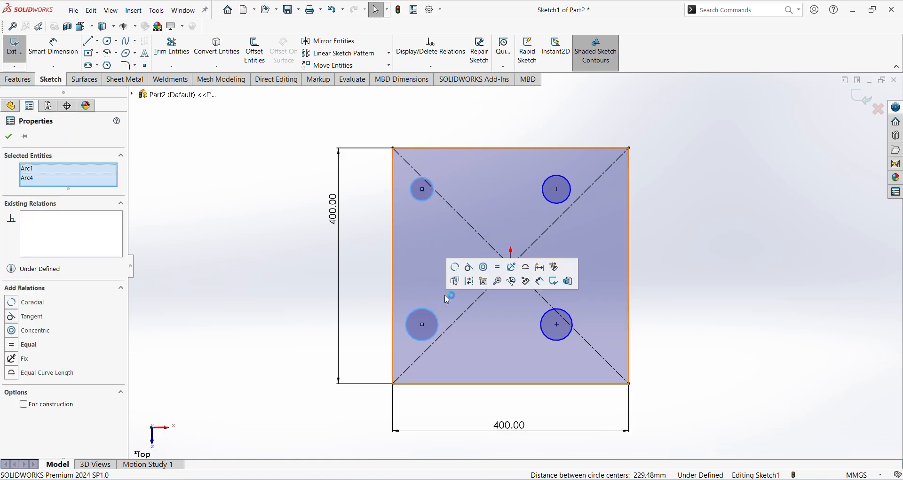
left_click(564, 208, "ctrl")
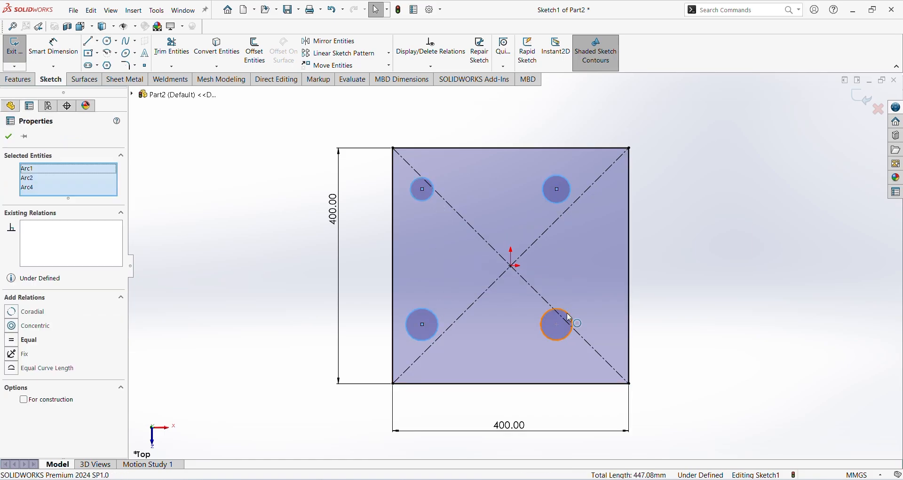
left_click(568, 317, "ctrl")
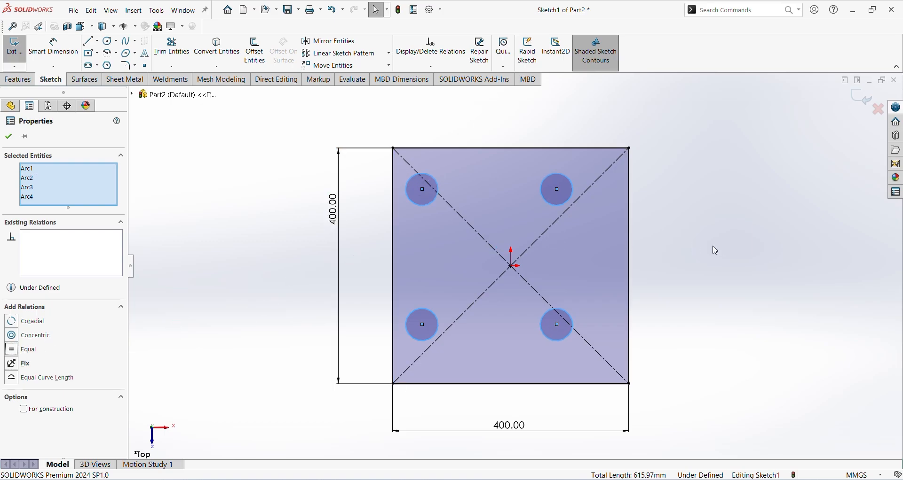
left_click(726, 254)
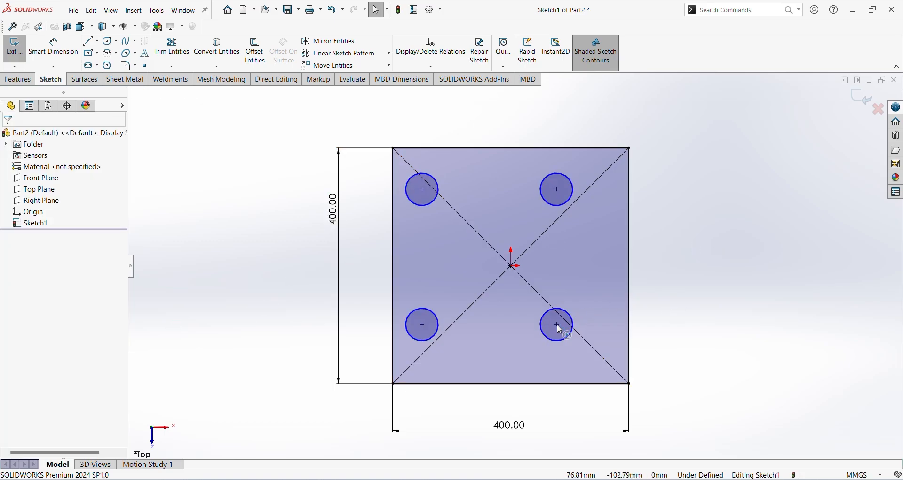
left_click_drag(557, 325, 604, 324)
right_click_drag(713, 324, 715, 294)
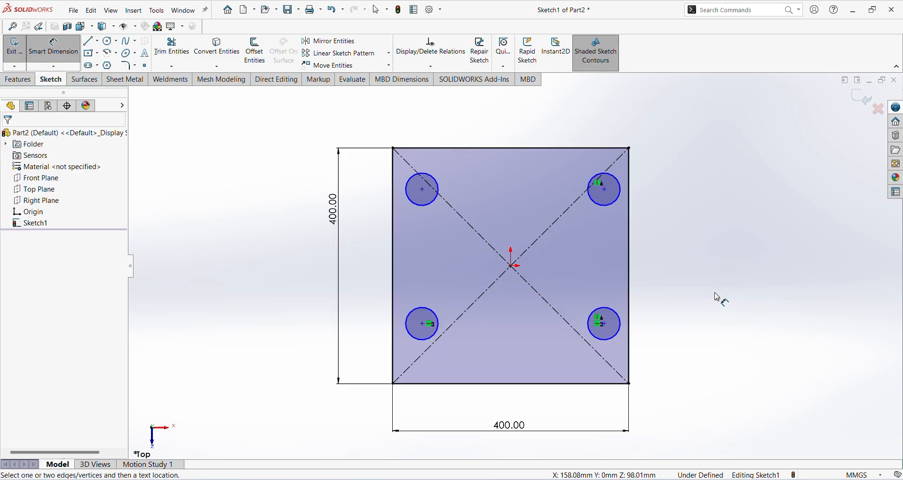
key("Escape")
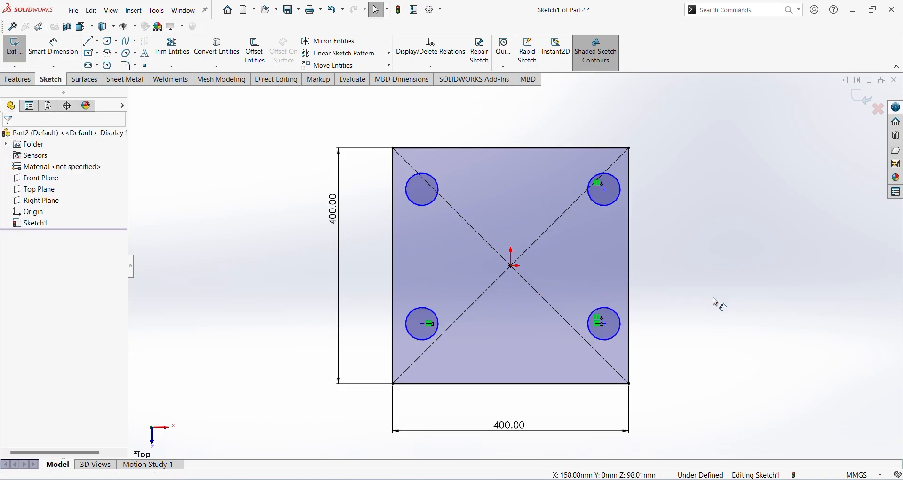
key("ctrl+z")
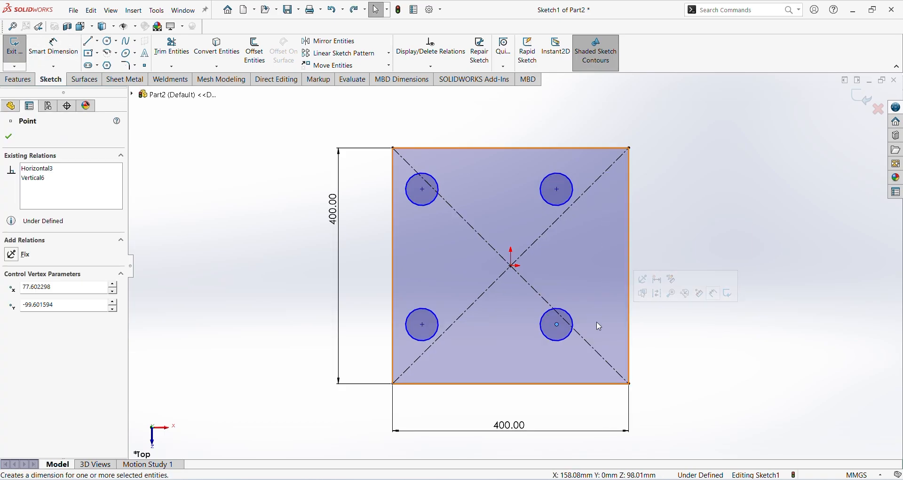
Step: Move the lower-right circle's centre outward, closer to the square's right edge
left_click(668, 357)
left_click_drag(555, 325, 597, 328)
left_click(760, 215)
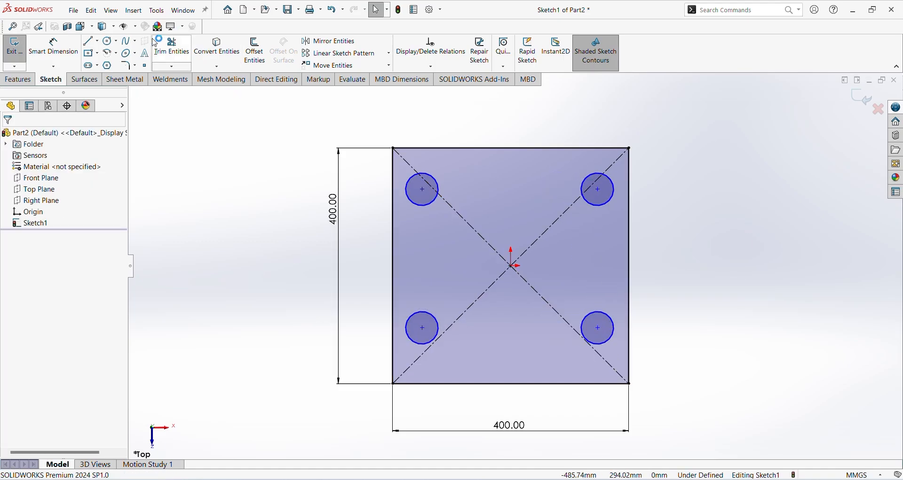
Step: Dimension the horizontal distance from the lower-left circle's centre to the origin as 150 mm
left_click(54, 46)
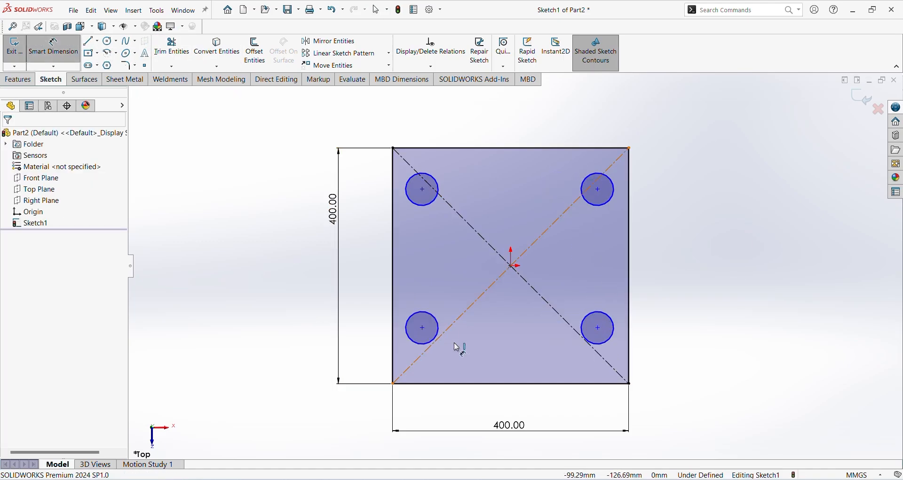
left_click(422, 329)
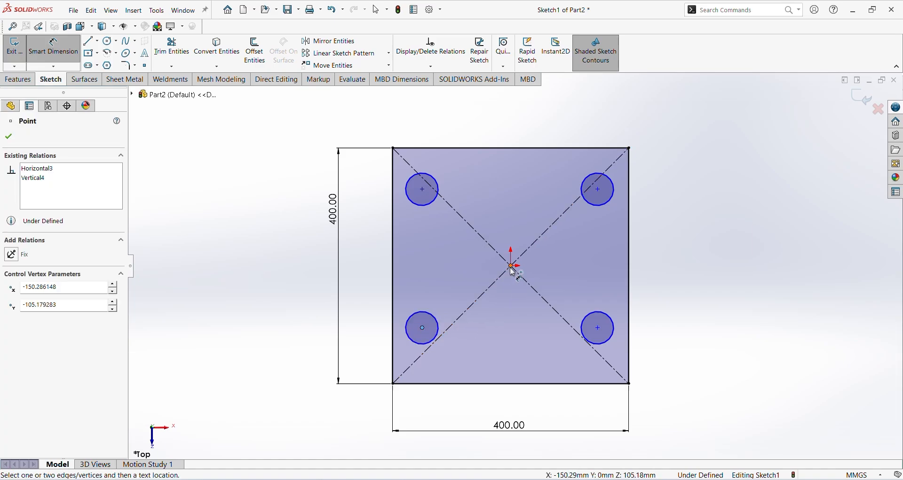
left_click(511, 267)
left_click(467, 407)
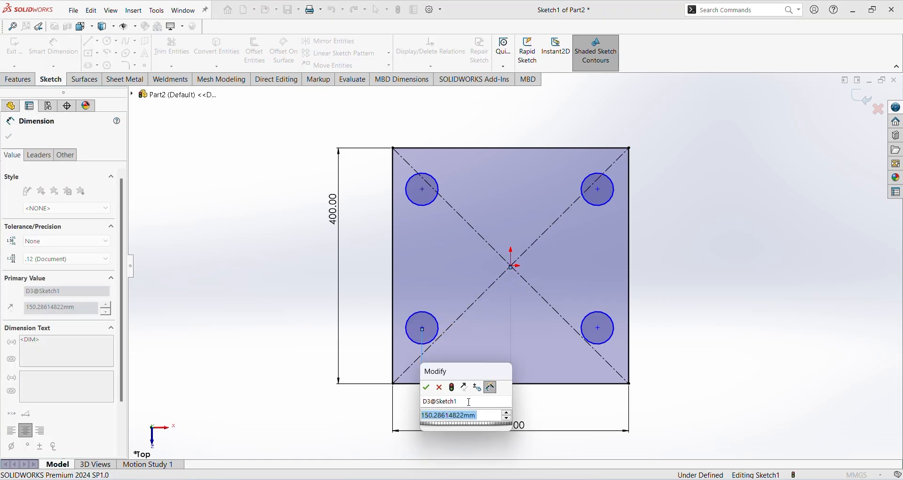
type("150")
key("Return")
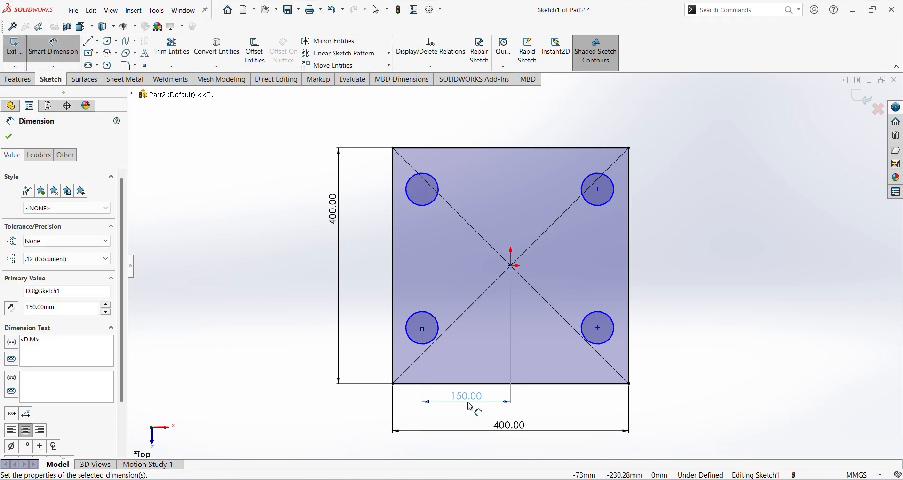
key("Escape")
Step: Reposition the square's 400 mm width dimension farther below the sketch
key("z")
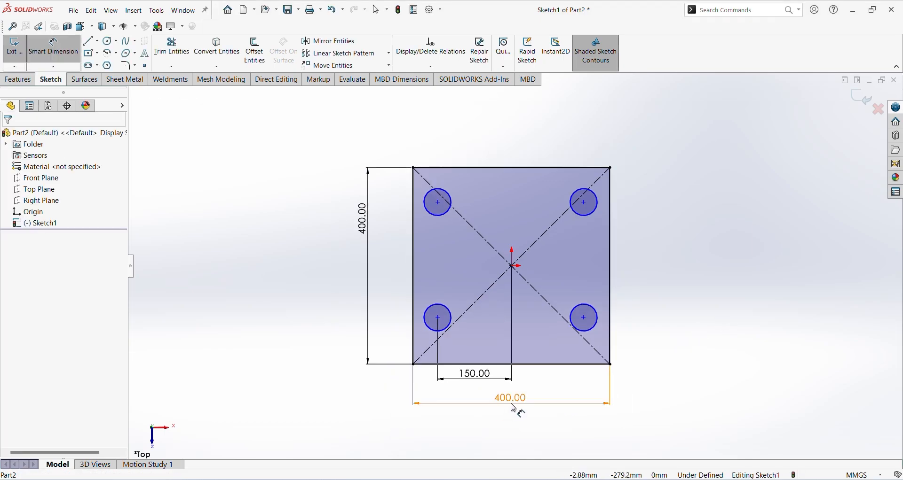
left_click_drag(510, 397, 512, 433)
left_click(626, 305)
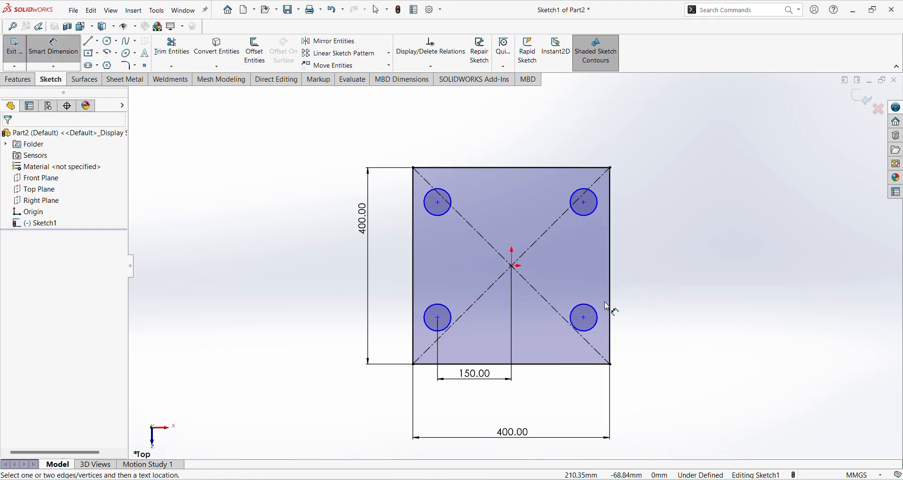
Step: Dimension the horizontal distance between the two lower circles' centres as 300 mm
left_click(450, 314)
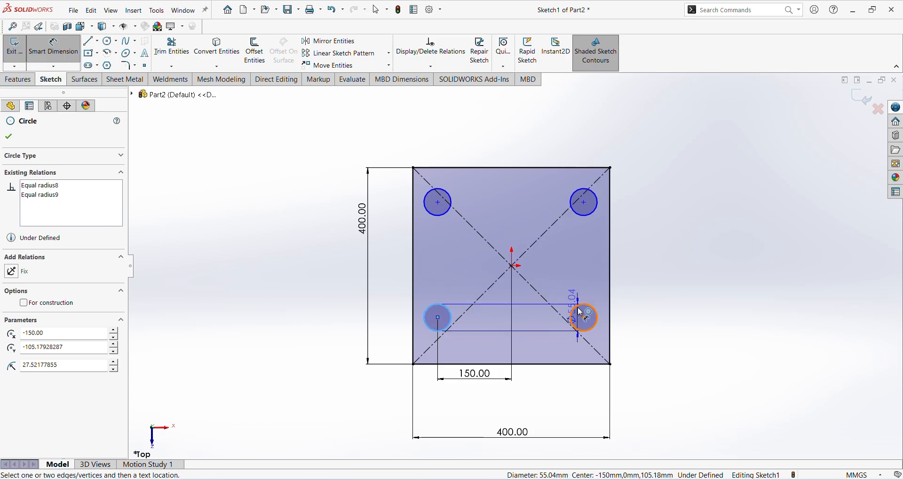
left_click(584, 315)
left_click(539, 405)
type("300")
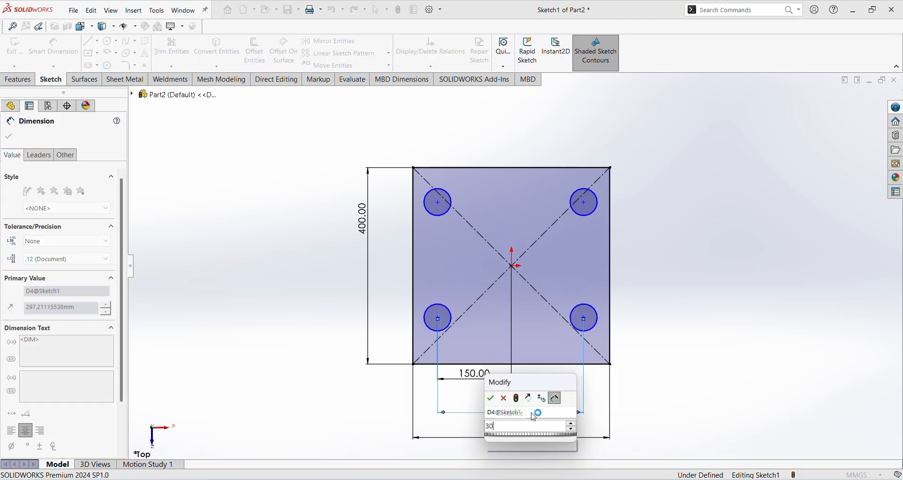
key("Return")
left_click(715, 323)
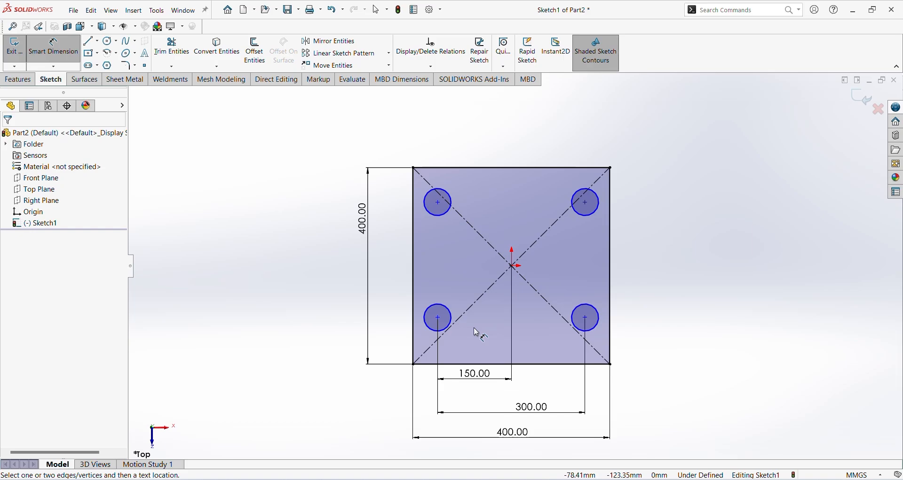
Step: Dimension the vertical distance from the lower-left circle's centre to the origin as 150 mm
left_click(438, 319)
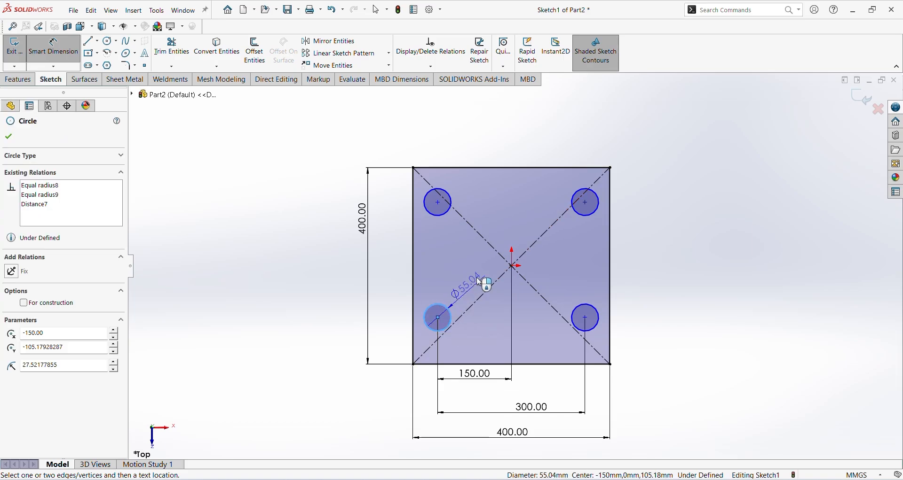
left_click(512, 267)
left_click(398, 282)
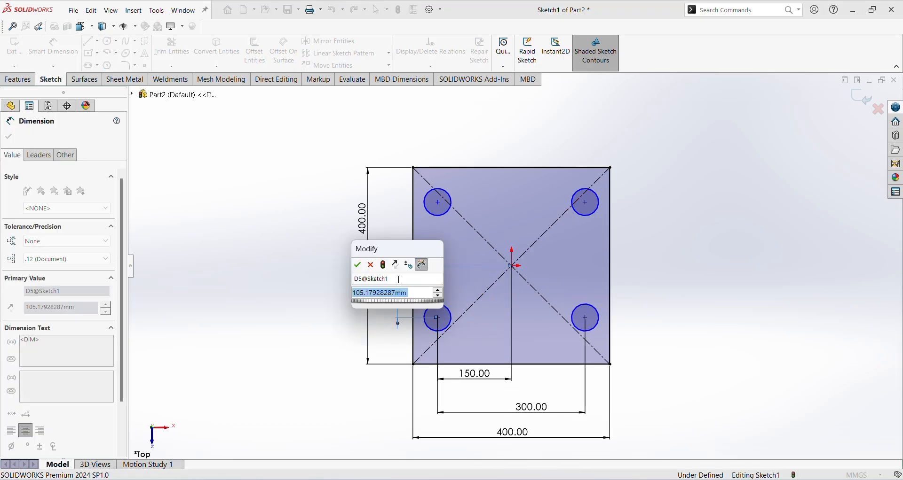
type("150")
key("Return")
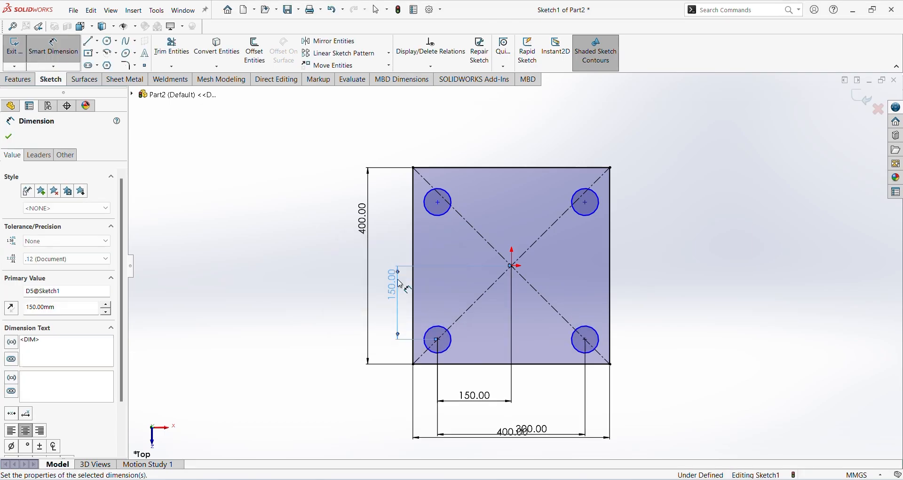
left_click(660, 258)
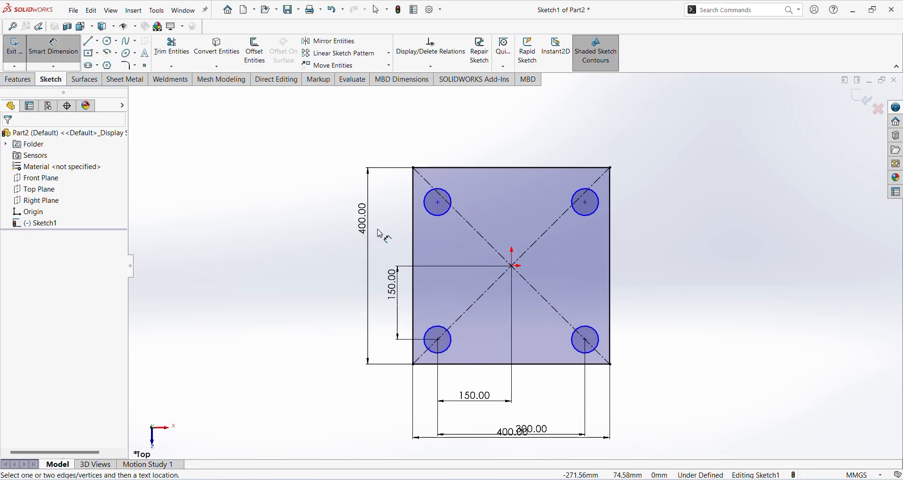
Step: Dimension the vertical distance between the two left-hand circles' centres as 300 mm
left_click(444, 221)
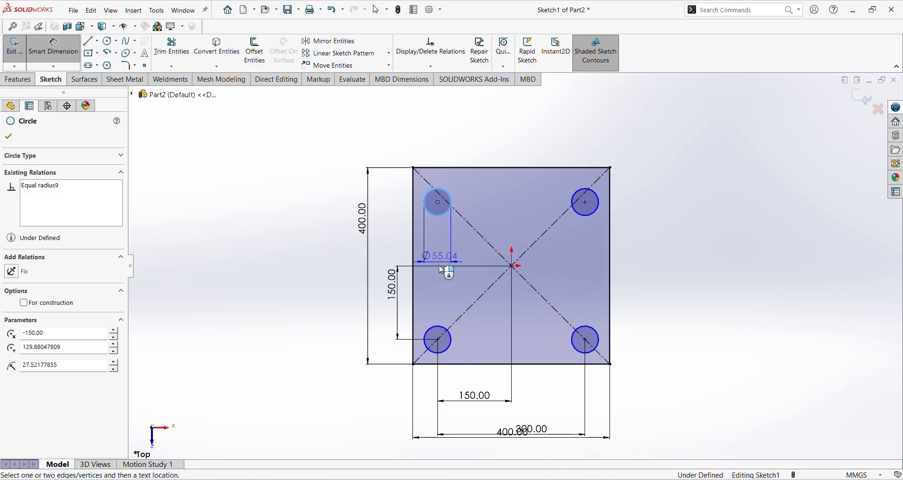
left_click(435, 333)
left_click(320, 301)
type("300")
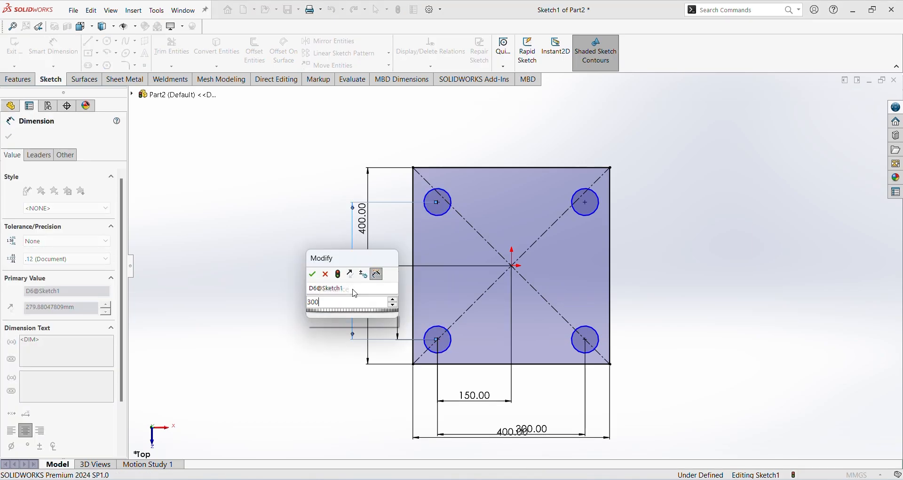
key("Return")
left_click(745, 252)
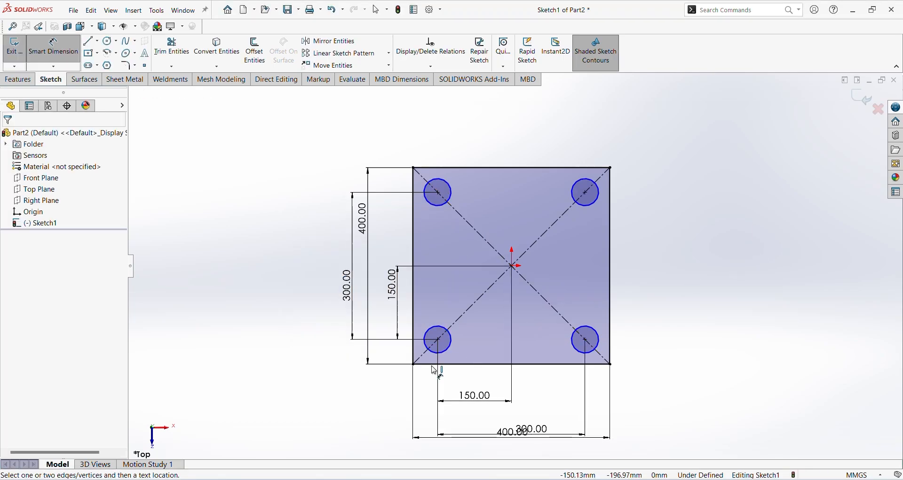
Step: Dimension the lower-right circle's diameter as 35 mm
left_click(590, 335)
left_click(609, 286)
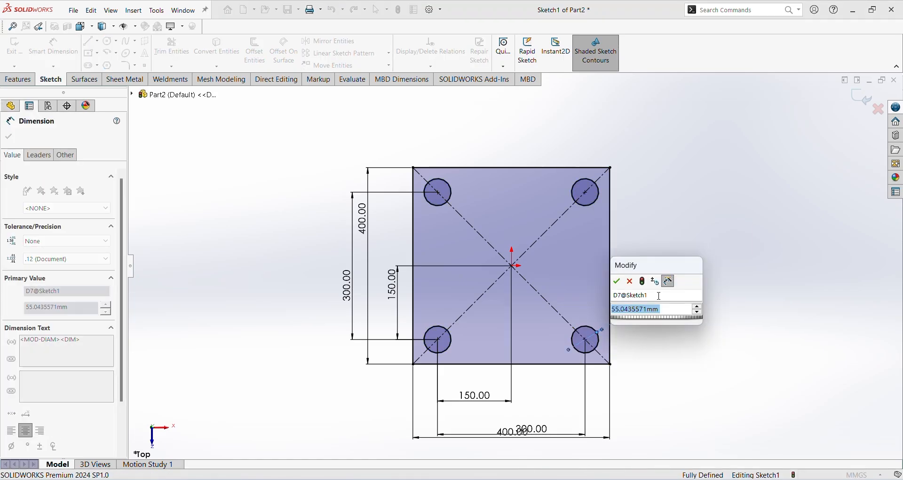
type("35.00mm")
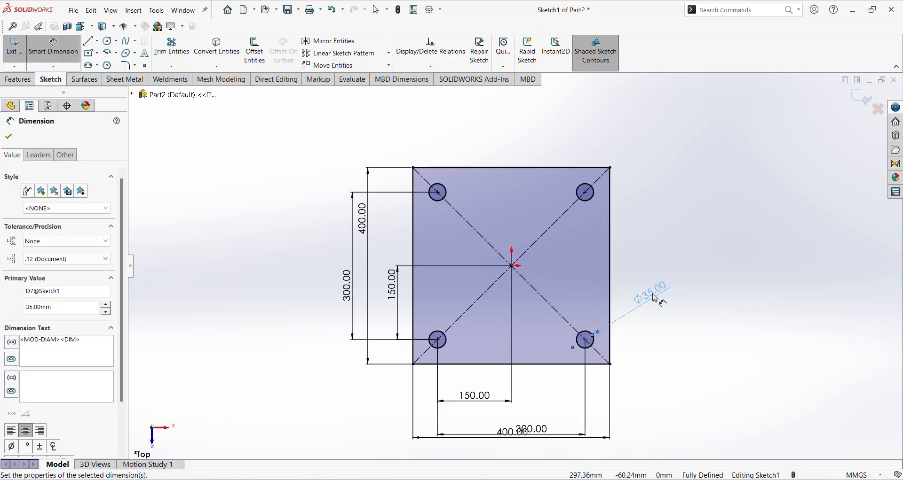
Step: Close the base plate sketch and extrude it 20 mm with a Blind end condition
left_click(677, 234)
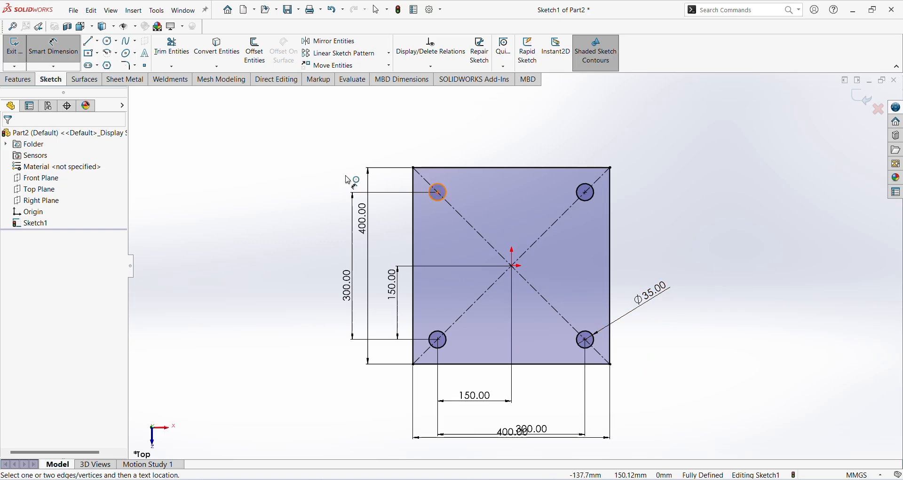
left_click(14, 49)
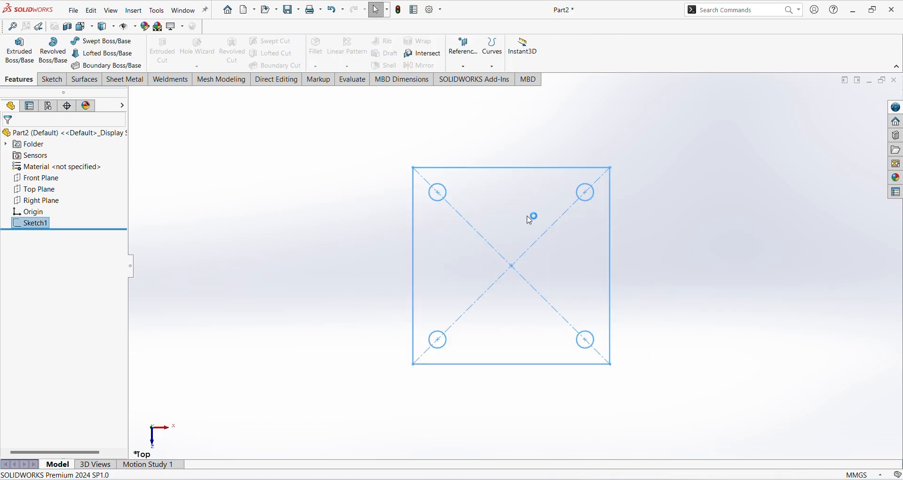
left_click(12, 57)
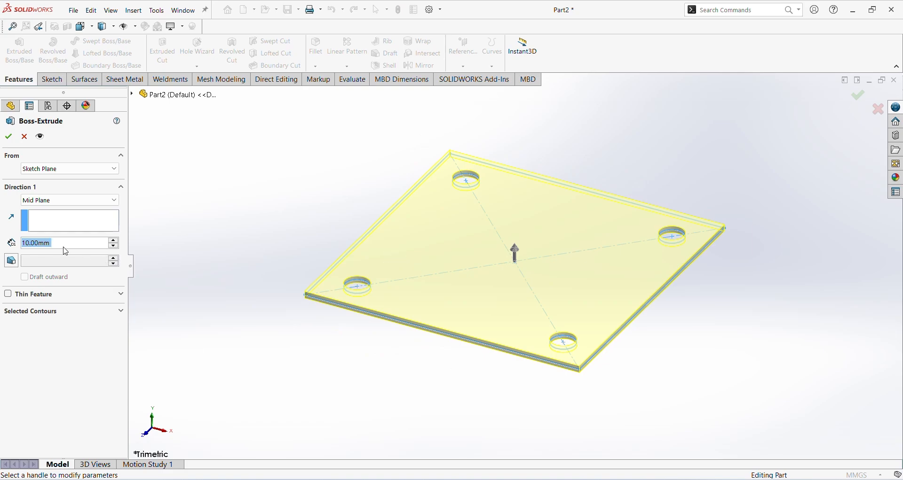
left_click(60, 201)
left_click(47, 210)
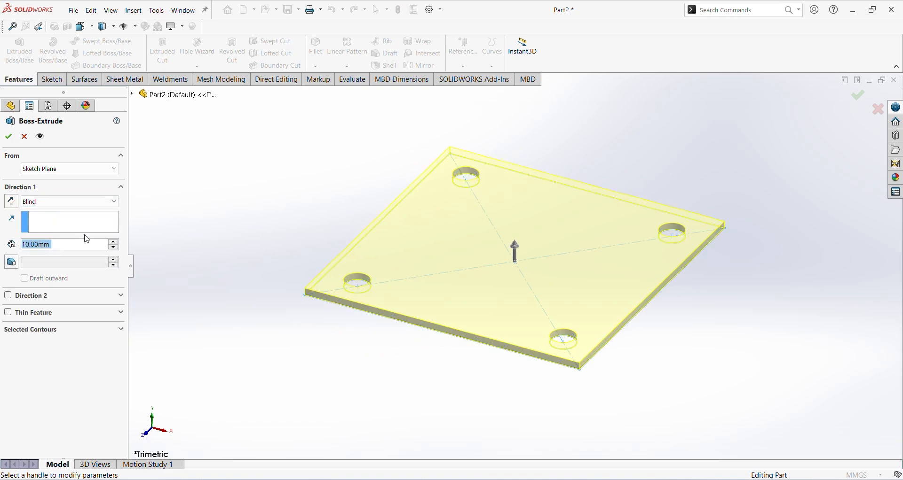
middle_click_drag(393, 344, 395, 278)
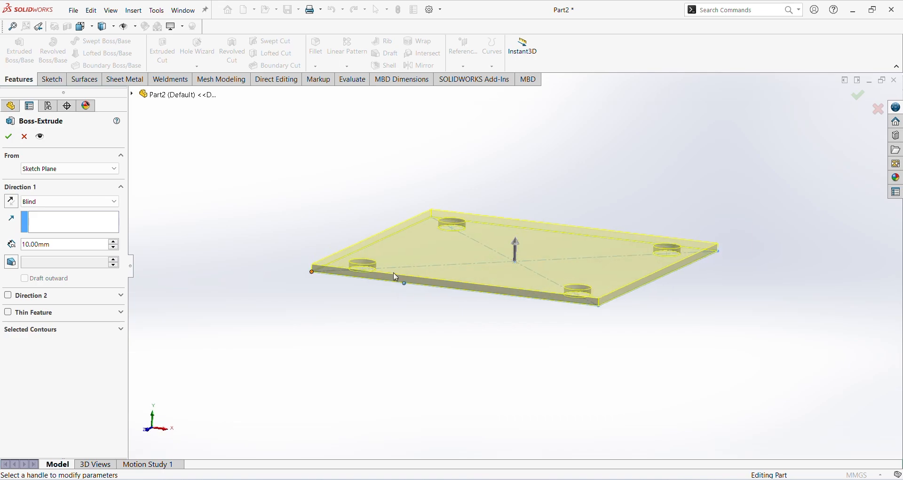
left_click(65, 245)
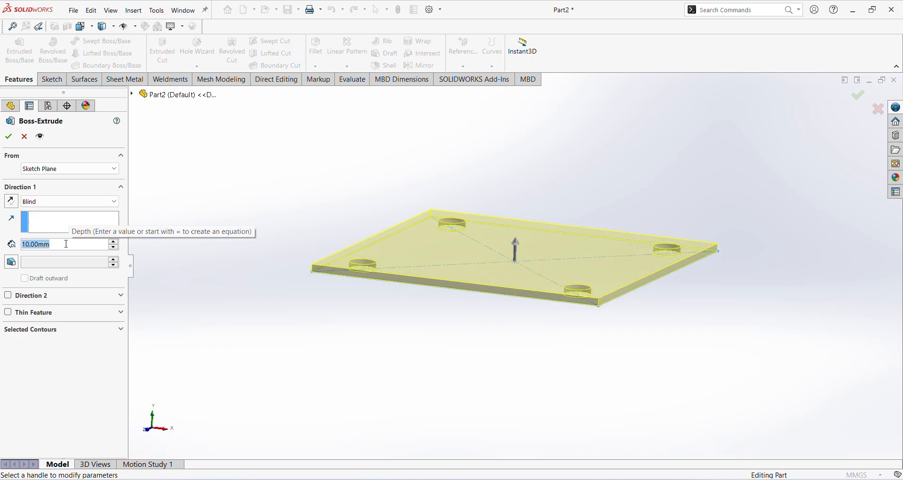
scroll(67, 247, "up", 1)
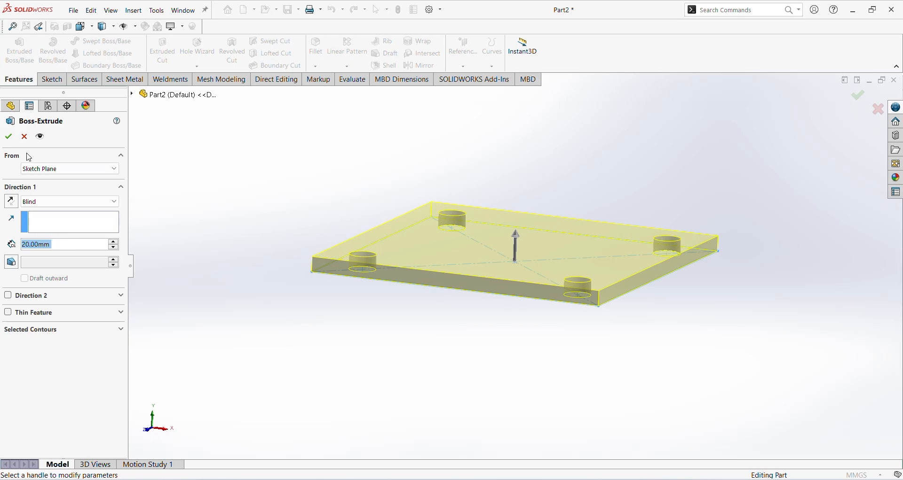
left_click(8, 136)
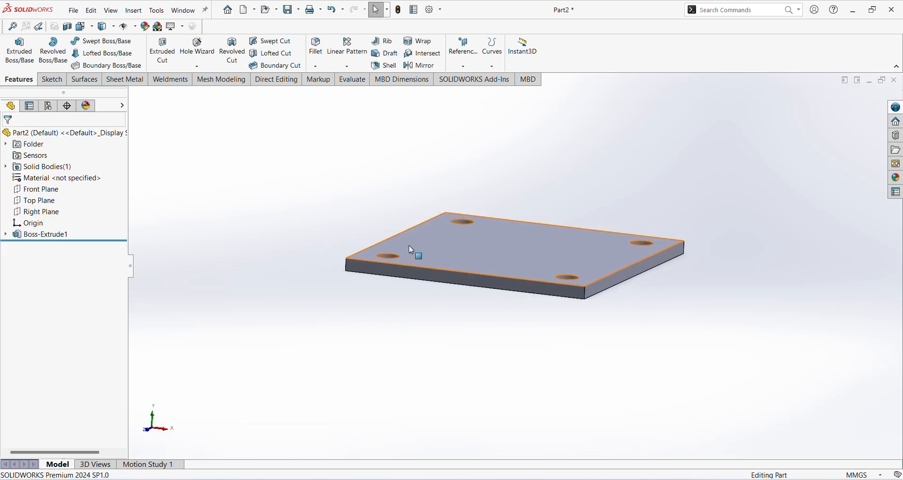
Step: Inspect the extruded base plate, its edges and its four corner holes from several angles
middle_click_drag(413, 251, 401, 314)
scroll(526, 354, "down", 3)
middle_click_drag(526, 354, 535, 272)
scroll(600, 326, "down", 2)
scroll(455, 343, "up", 3)
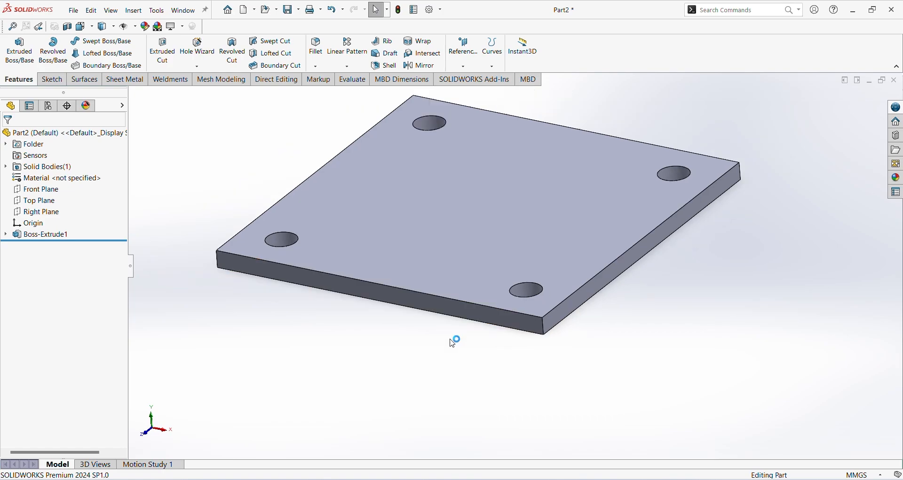
scroll(285, 249, "down", 2)
middle_click_drag(284, 248, 336, 302)
scroll(384, 306, "up", 3)
middle_click_drag(439, 255, 395, 335)
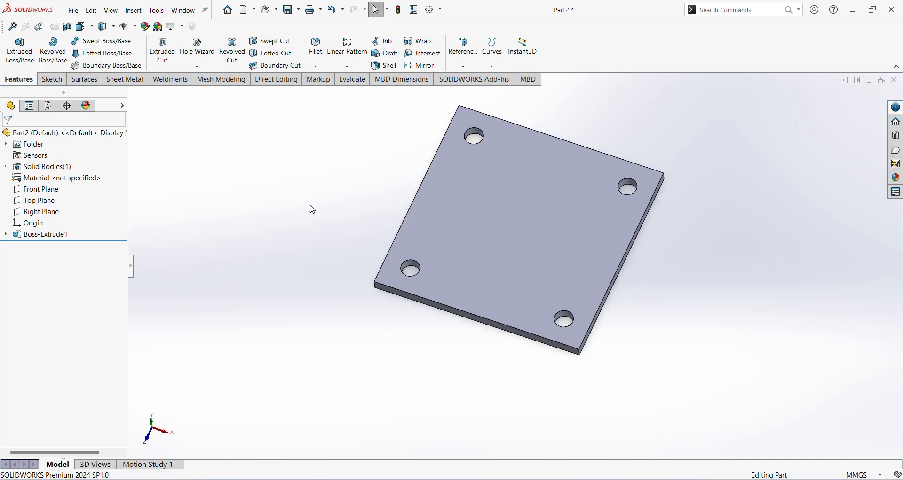
Step: Fillet the four vertical corner edges of the base plate with a symmetric 20 mm radius
left_click(316, 66)
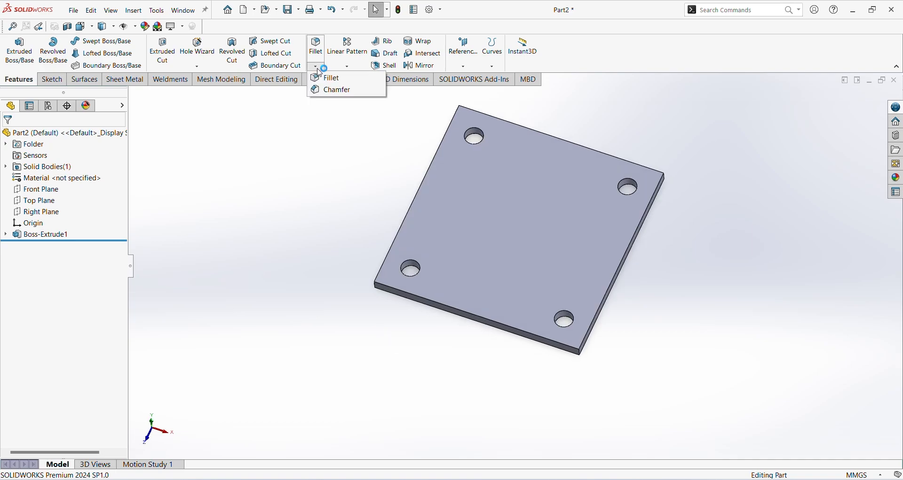
left_click(353, 81)
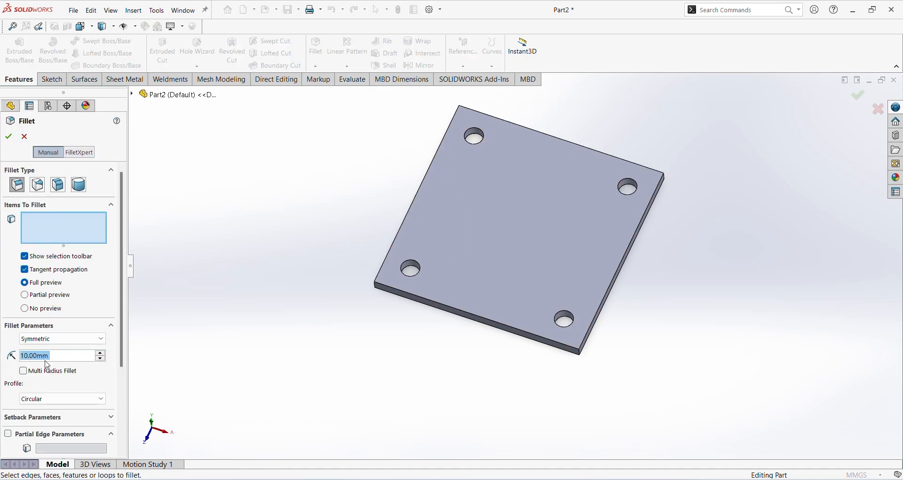
type("20")
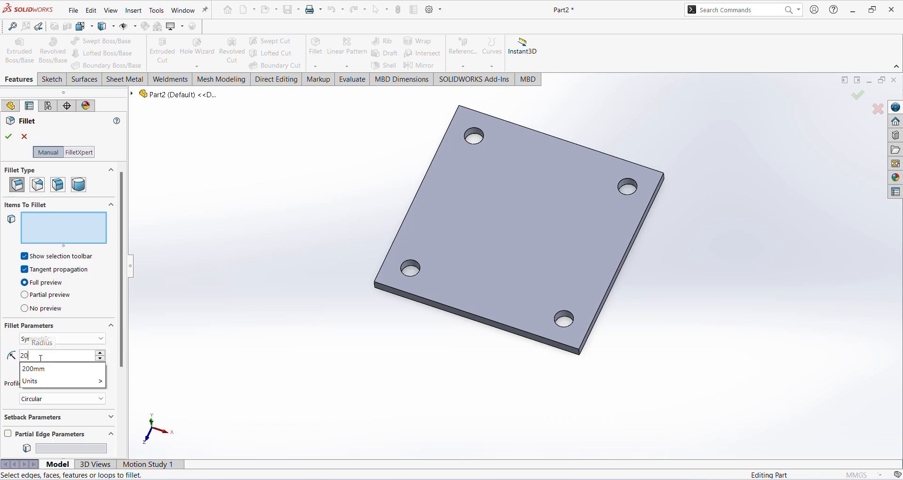
key("Return")
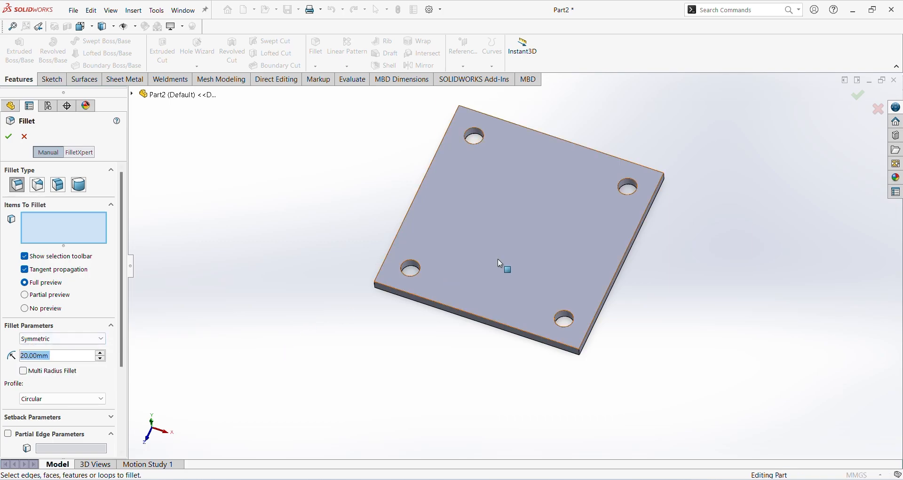
middle_click_drag(498, 258, 613, 381)
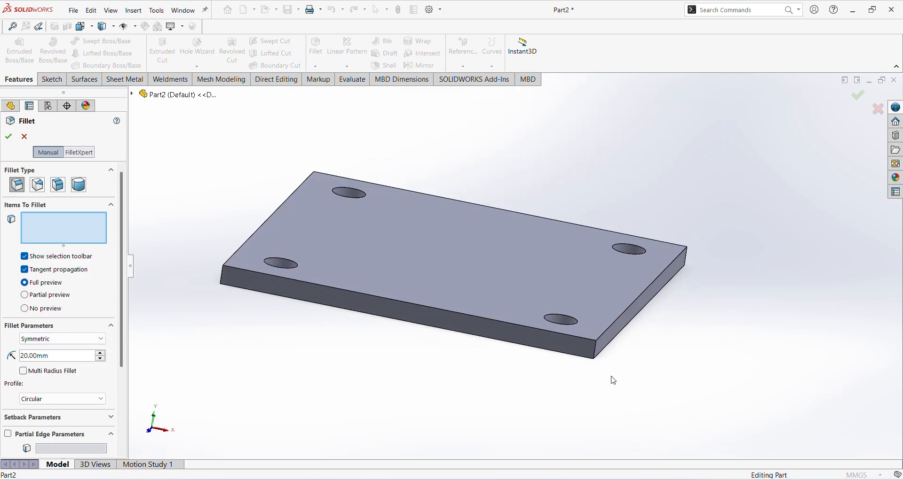
left_click(596, 357)
middle_click_drag(491, 331, 418, 395)
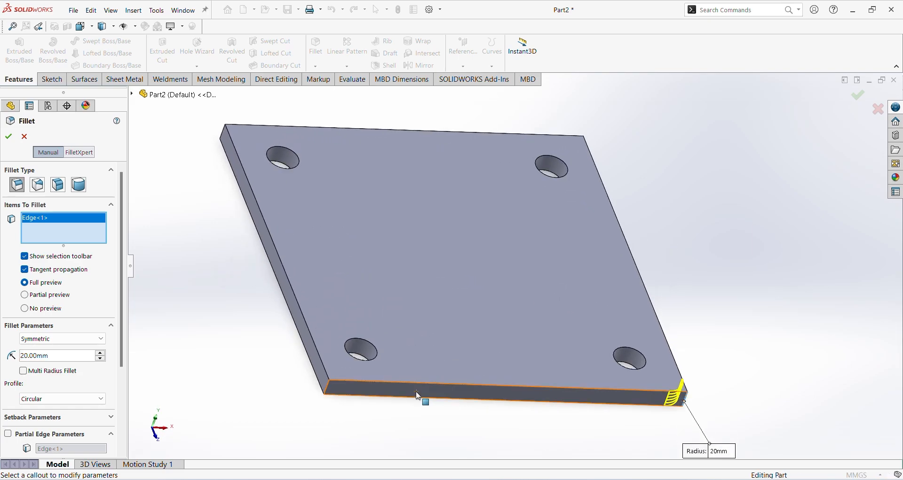
left_click(329, 391)
middle_click_drag(330, 390, 444, 345)
left_click(382, 221)
scroll(491, 151, "down", 5)
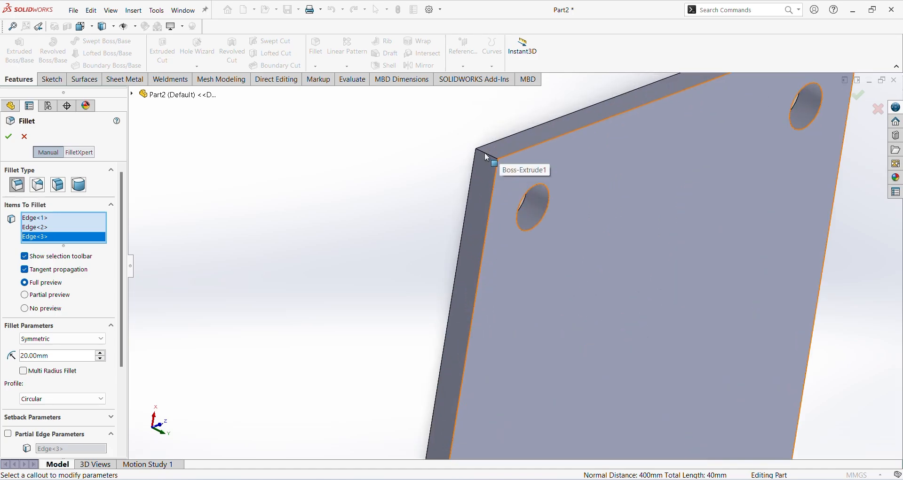
left_click(485, 156)
scroll(485, 156, "up", 5)
middle_click_drag(542, 250, 472, 103)
key("ctrl+7")
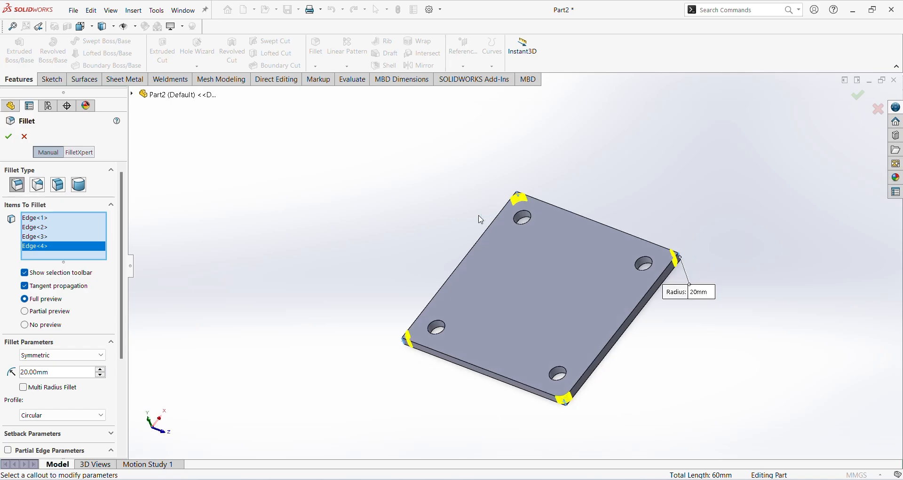
left_click(9, 137)
key("f")
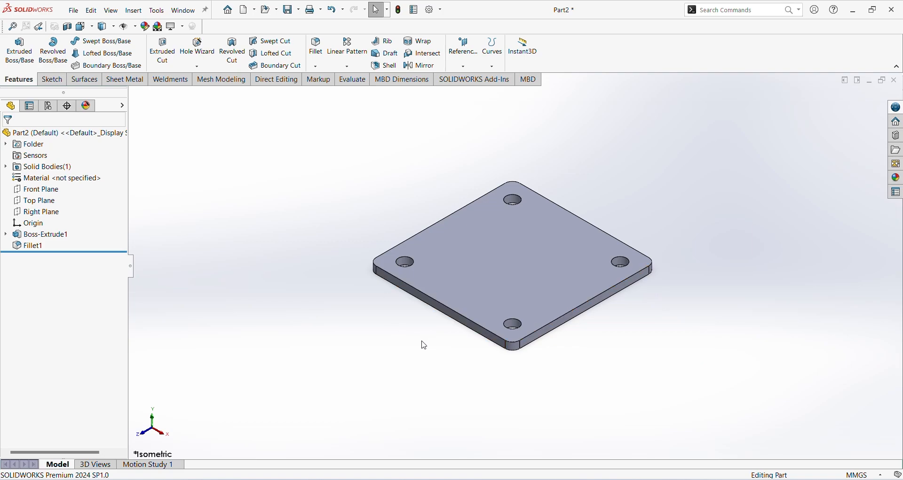
Step: Sketch a vertical line about 133 mm long on the Front Plane, upward from the midpoint of the plate's top edge
mouse_move(452, 314)
middle_mouse_down()
mouse_move(511, 192)
mouse_move(534, 180)
mouse_move(540, 301)
mouse_move(519, 291)
mouse_move(445, 328)
mouse_move(447, 343)
mouse_move(457, 327)
middle_mouse_up()
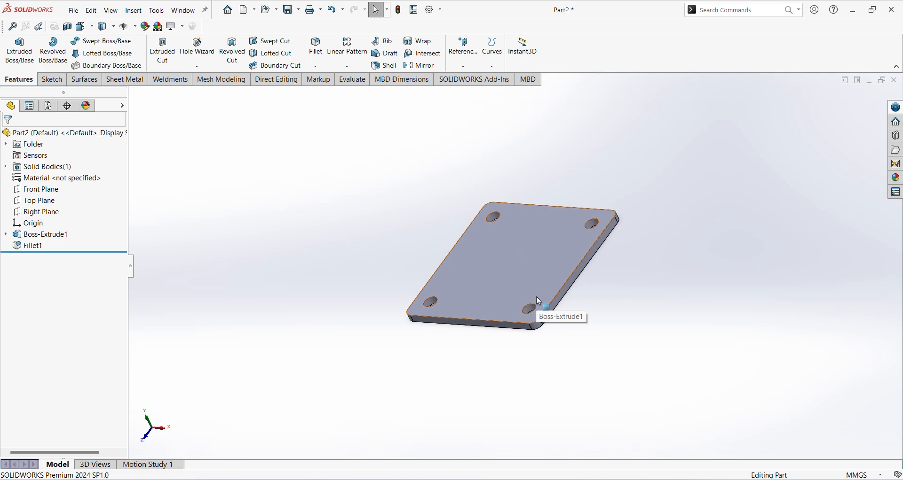
left_click(34, 192)
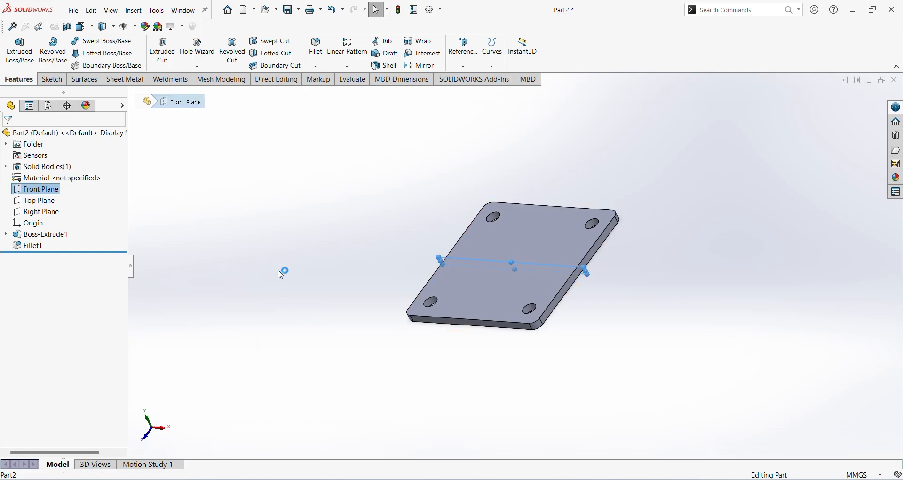
left_click(55, 80)
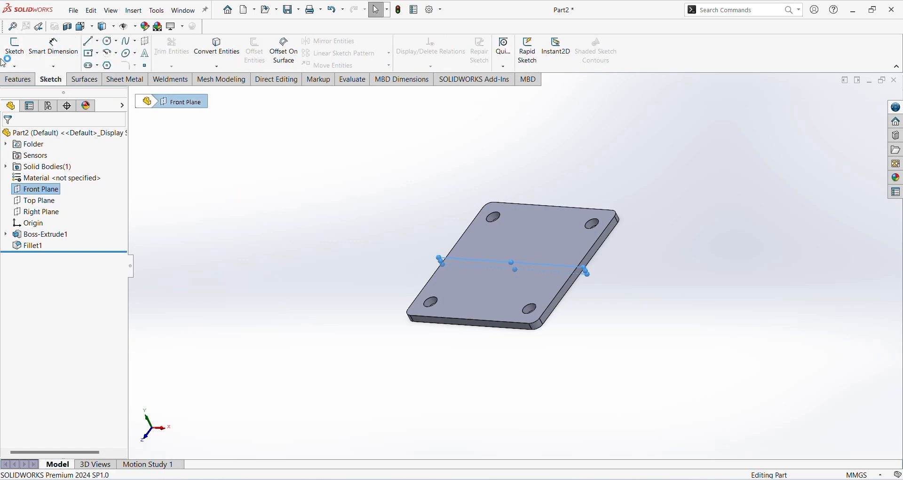
left_click(14, 47)
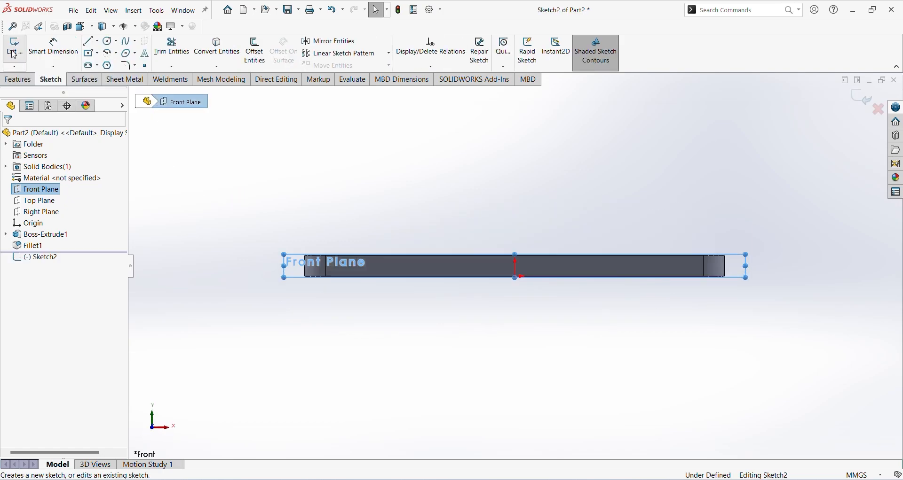
left_click(90, 41)
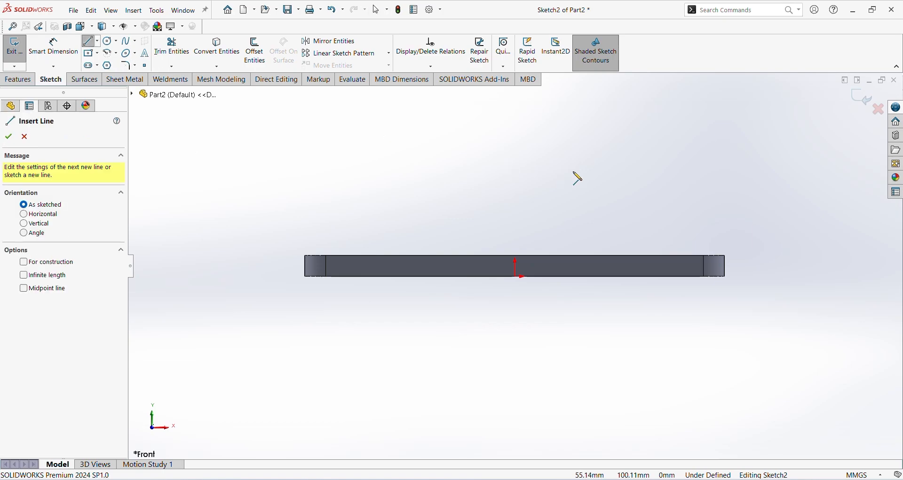
left_click(516, 257)
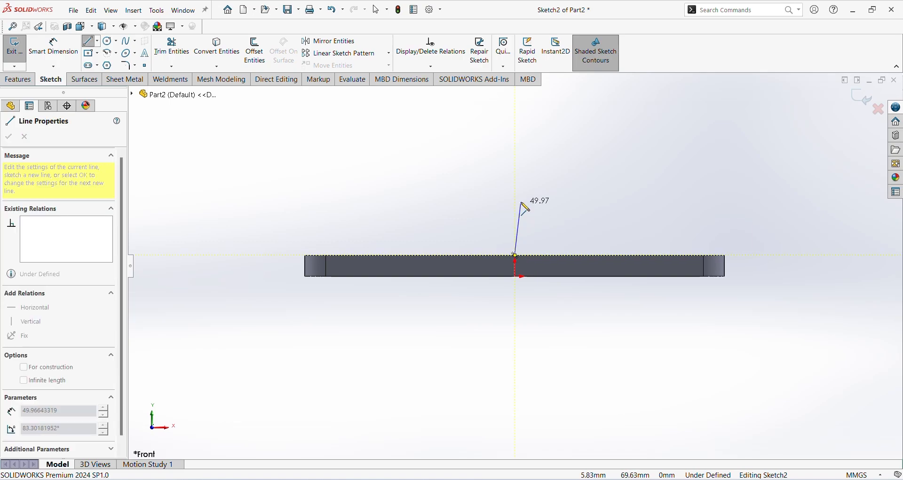
left_click(515, 117)
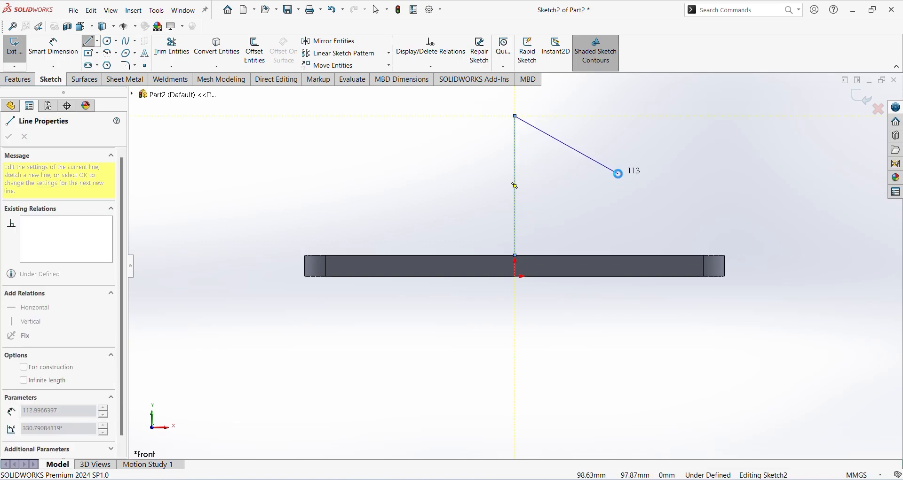
key("Escape")
Step: Dimension the vertical line's length as 3500 mm
left_click(47, 51)
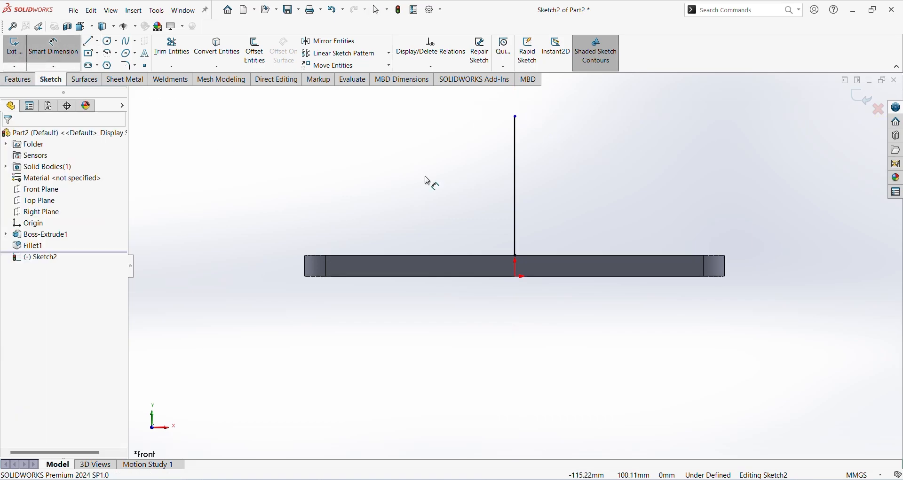
left_click(518, 140)
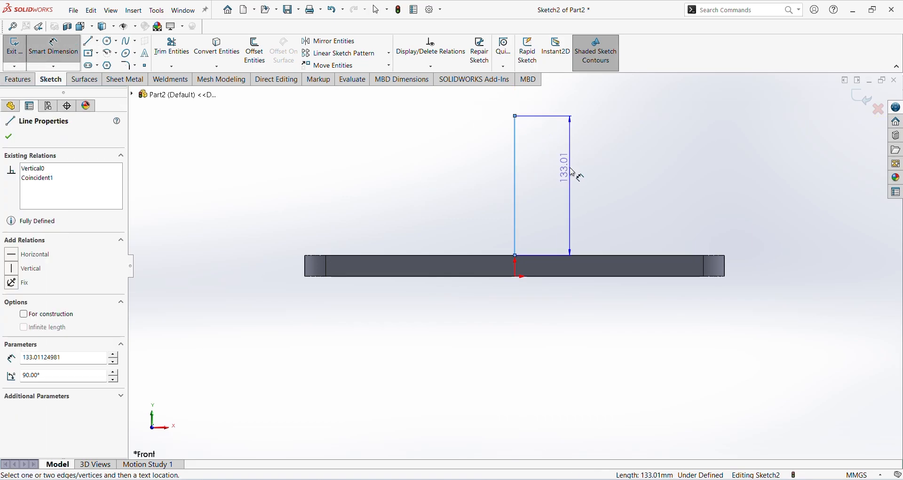
left_click(577, 179)
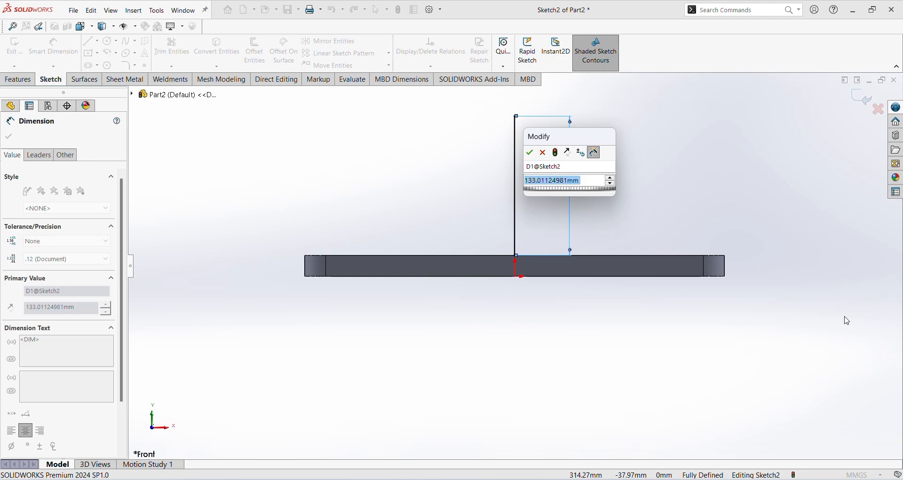
type("3500")
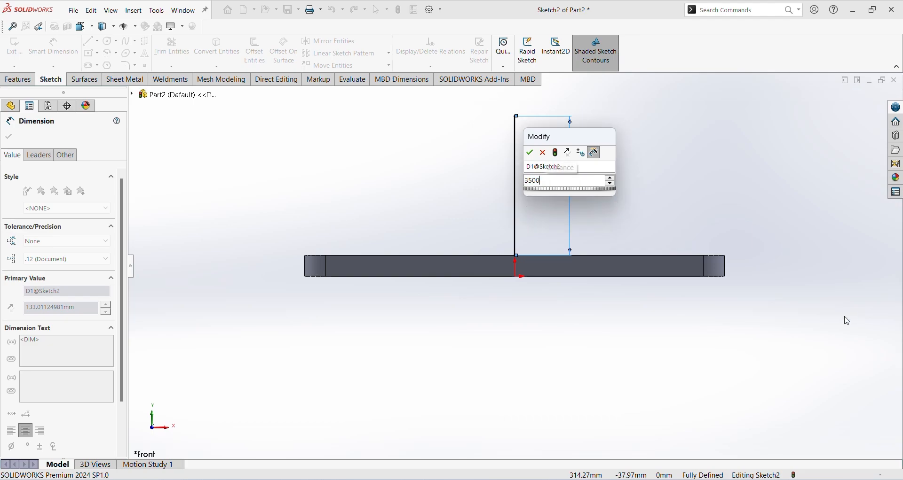
key("Return")
scroll(648, 332, "up", 17)
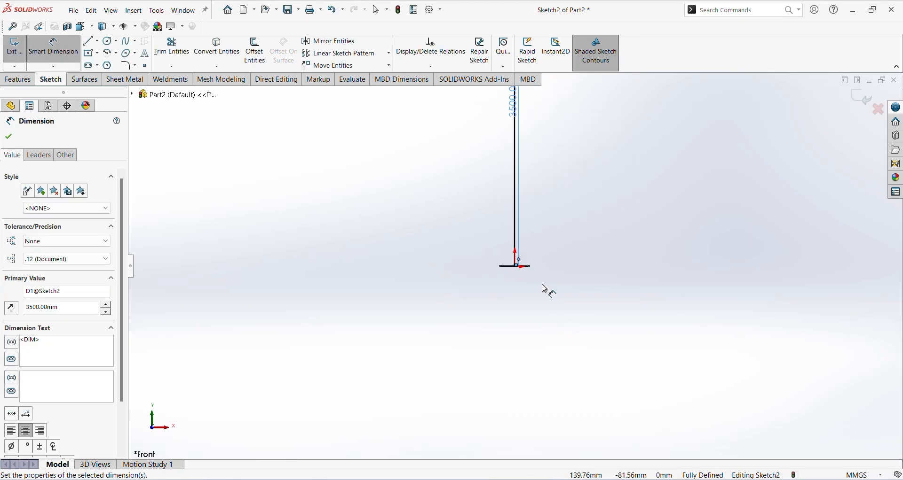
left_click(554, 175)
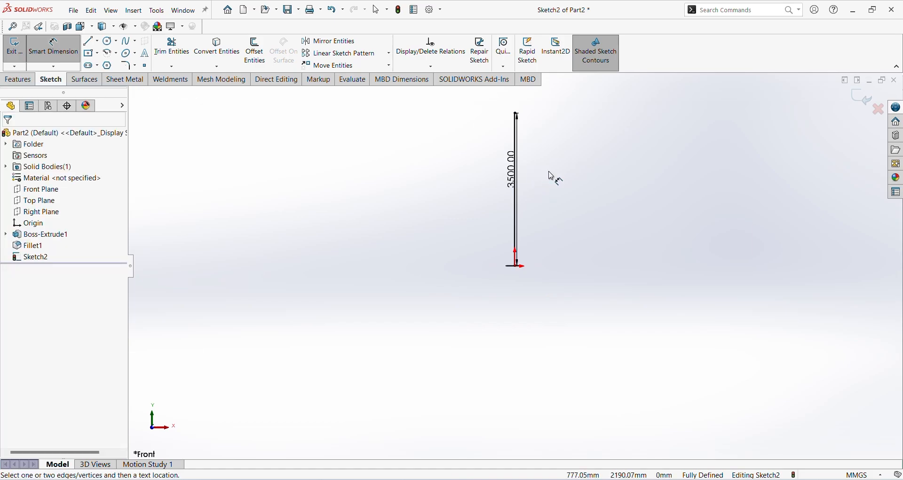
Step: Move the line's length dimension clear of the line and exit the sketch
left_click_drag(524, 175, 540, 175)
left_click(539, 175)
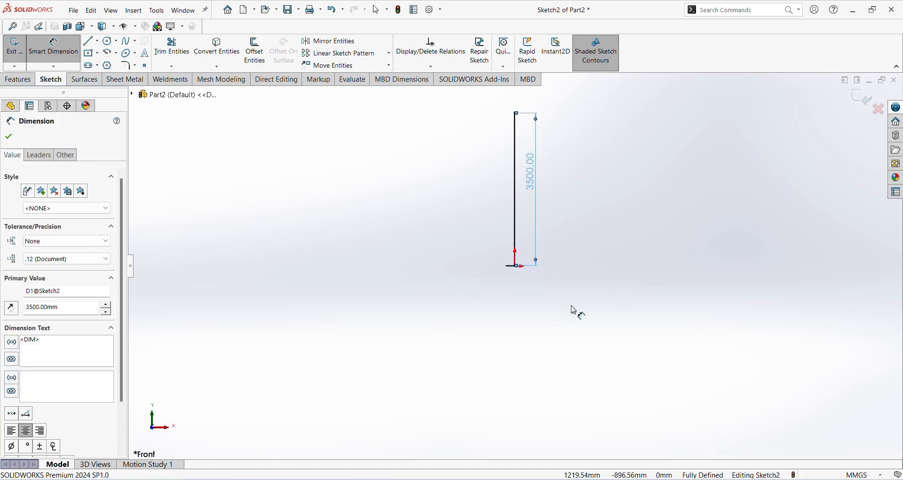
key("Escape")
left_click(14, 47)
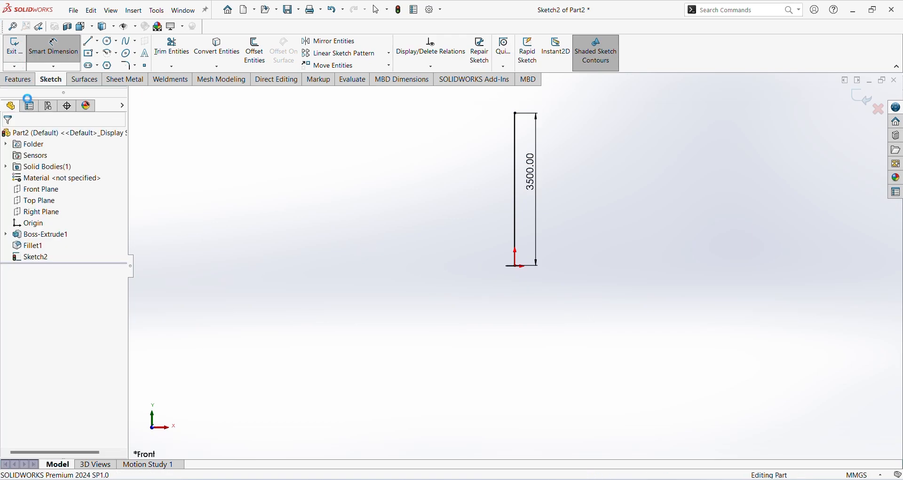
Step: Bring up the Weldments tools and check that they are enabled among the available command sets
left_click(168, 81)
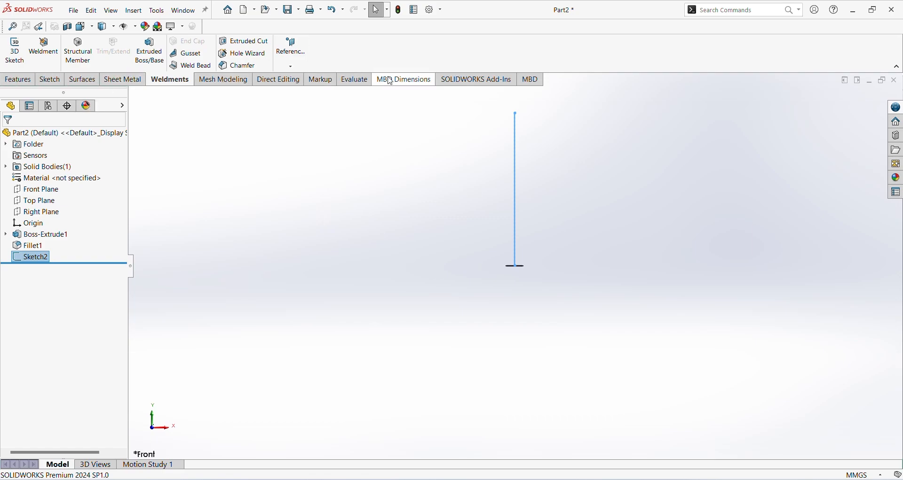
right_click(125, 82)
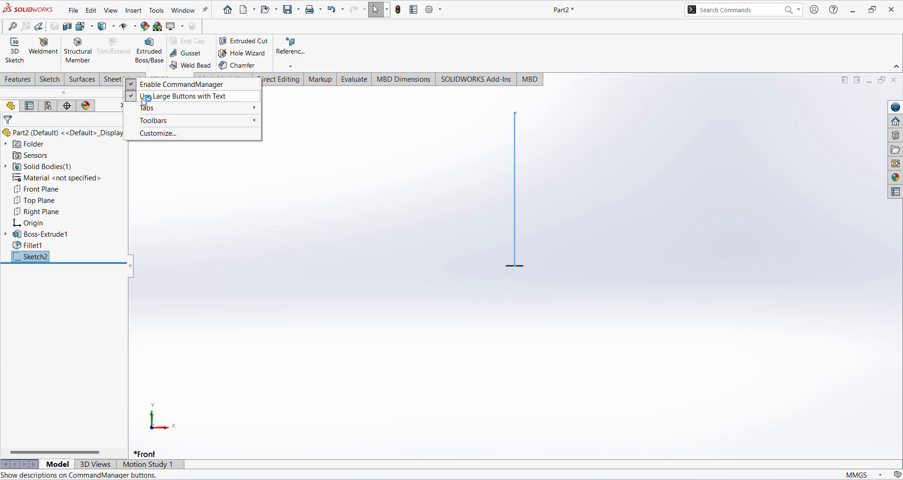
mouse_move(152, 112)
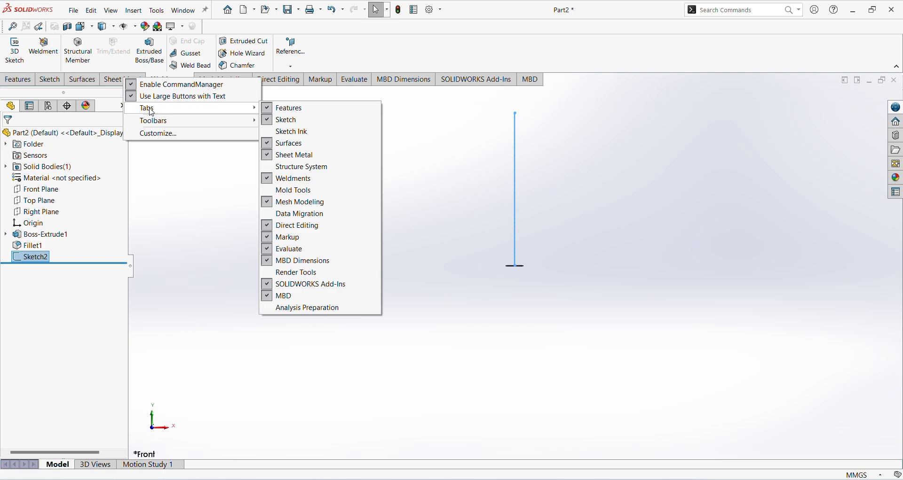
left_click(268, 180)
left_click(210, 195)
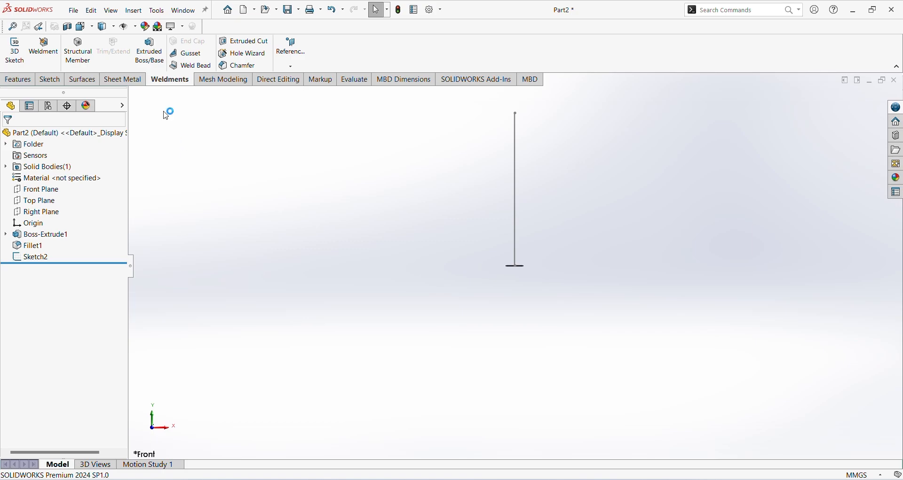
Step: Create a structural member along the vertical sketch line with standard RAVI, type pipe and size PIPE DIA219.1 X 8.18THK
left_click(74, 58)
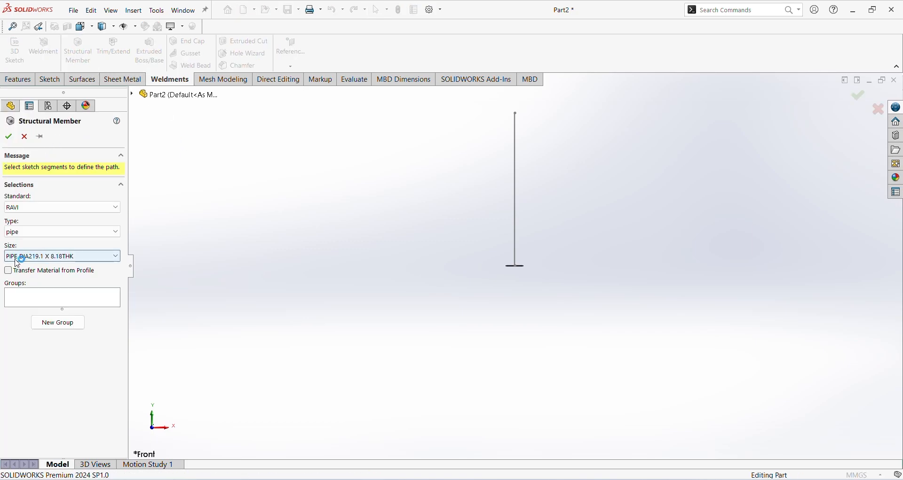
middle_click_drag(568, 263, 519, 340)
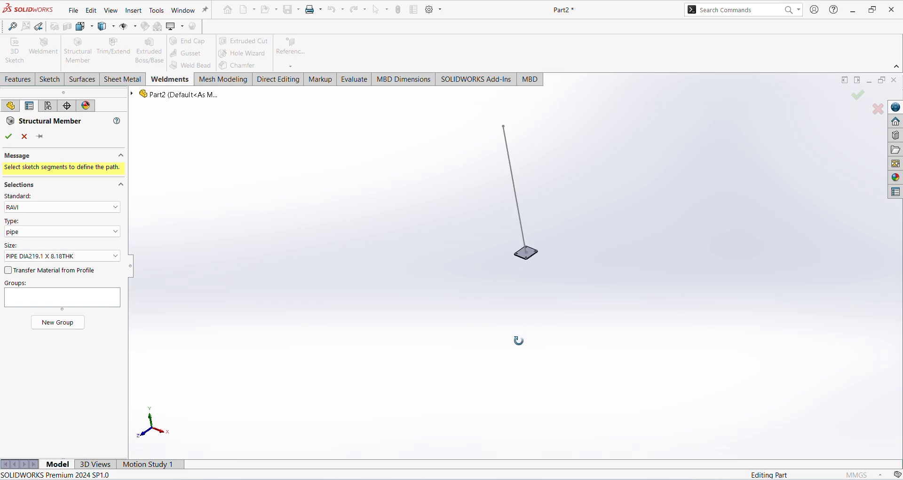
scroll(514, 205, "down", 2)
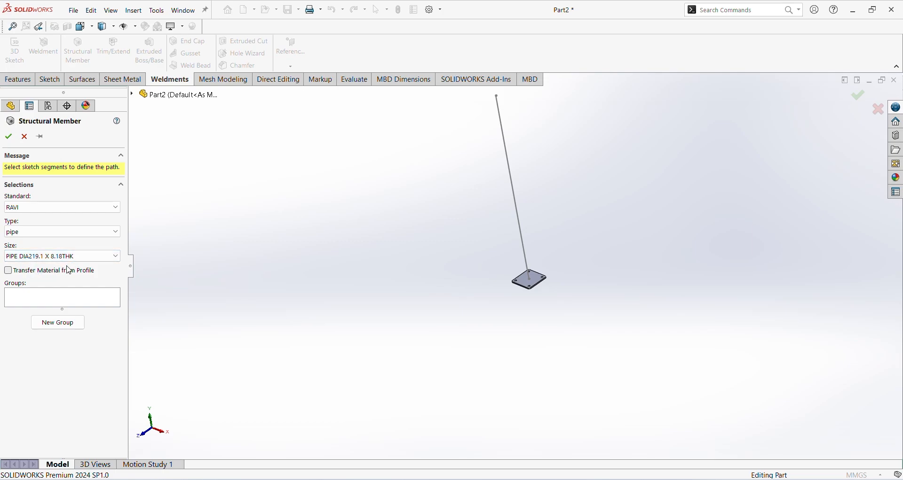
scroll(535, 259, "down", 2)
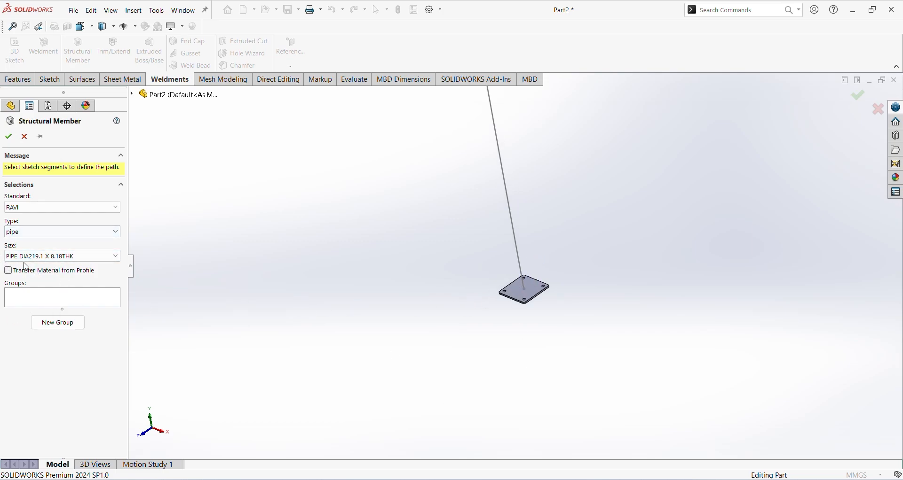
scroll(504, 260, "down", 1)
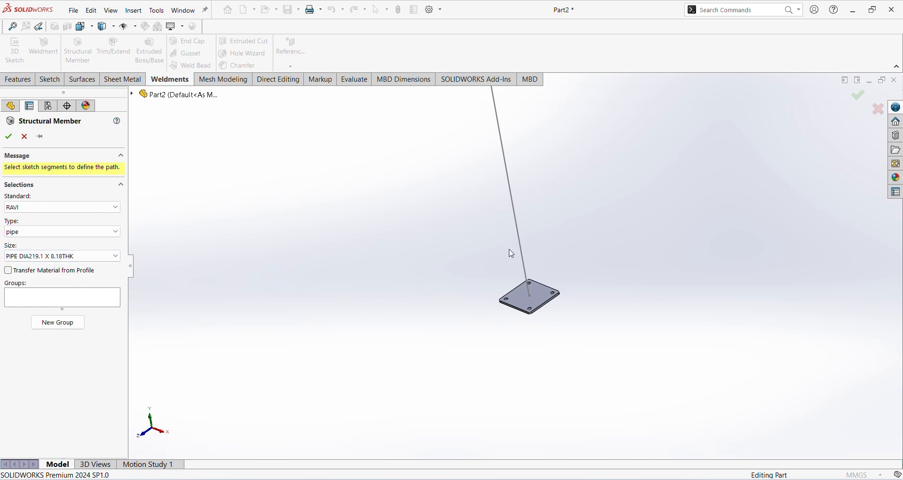
middle_click_drag(512, 254, 535, 229)
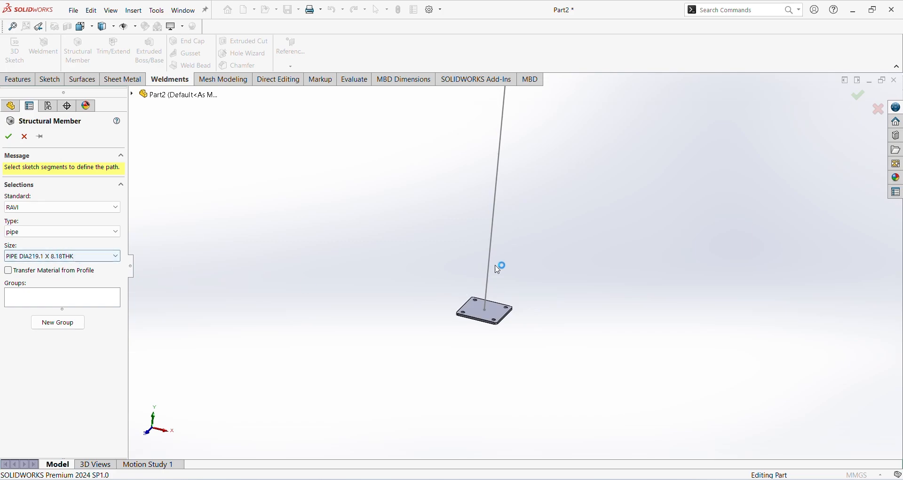
left_click(493, 248)
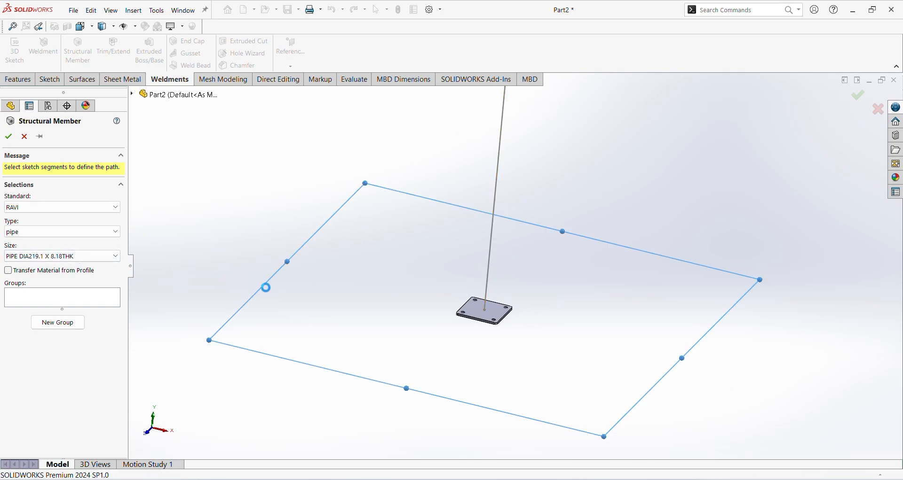
mouse_move(562, 292)
middle_mouse_down()
mouse_move(525, 168)
mouse_move(497, 228)
mouse_move(489, 286)
middle_mouse_up()
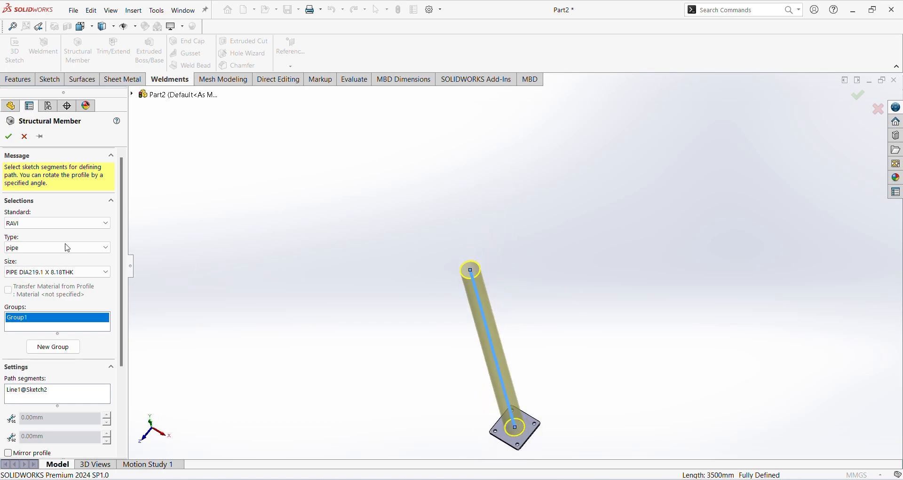
left_click(8, 135)
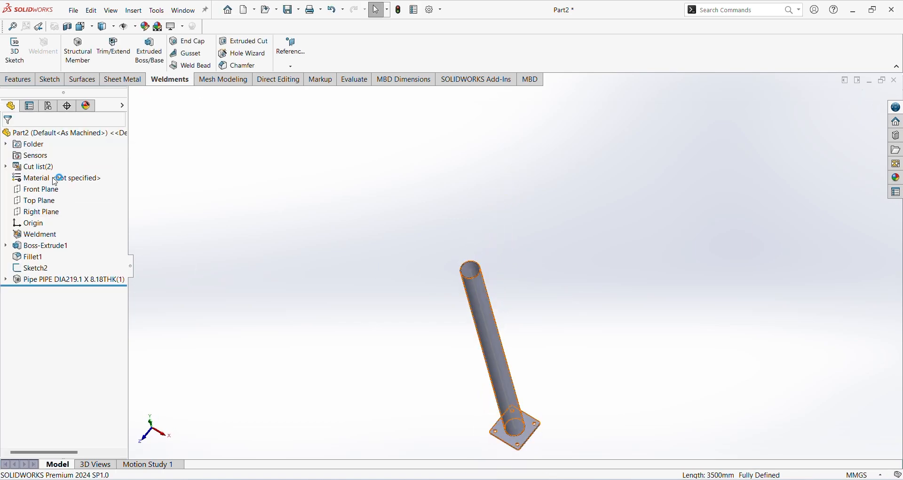
Step: Begin an End Cap and choose the ring-shaped end face at the pipe's open upper end
scroll(528, 322, "down", 3)
scroll(475, 255, "down", 3)
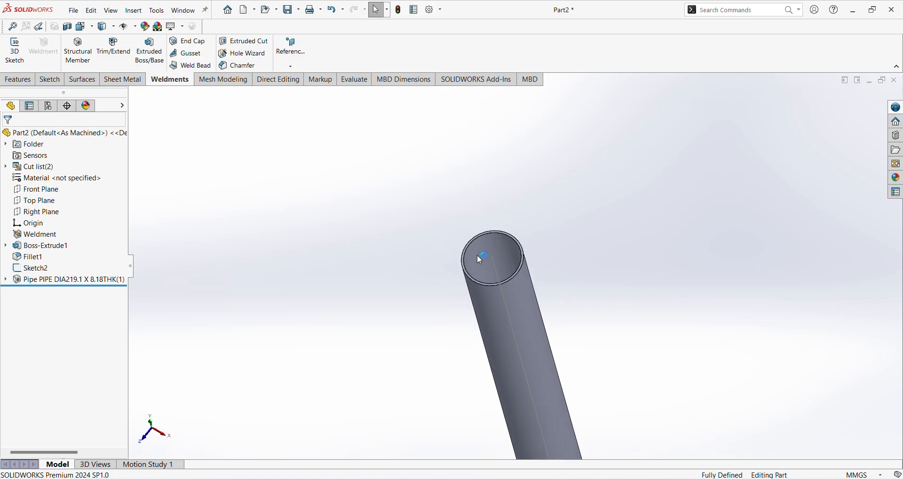
middle_click_drag(476, 257, 490, 322)
middle_click_drag(505, 265, 357, 319)
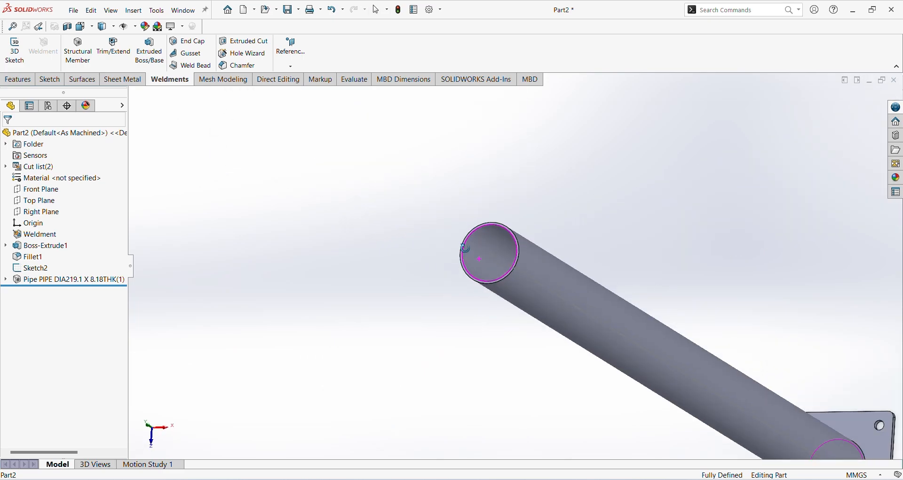
left_click(18, 79)
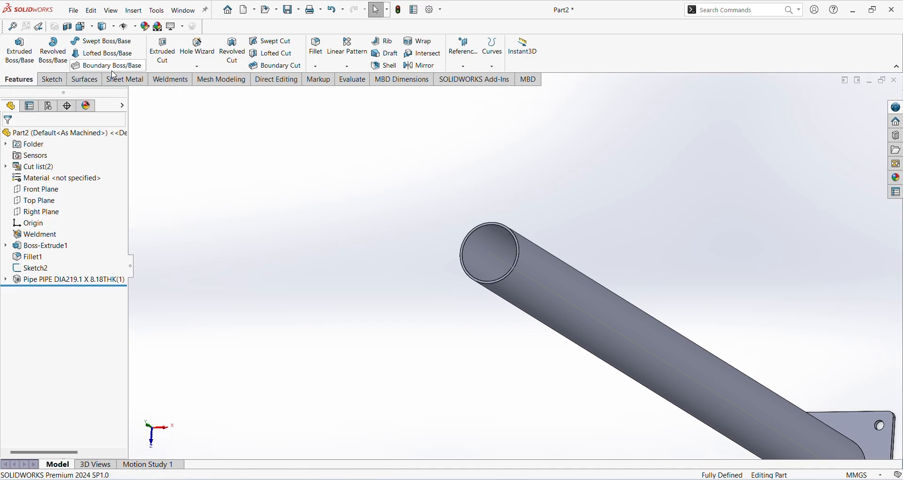
left_click(181, 82)
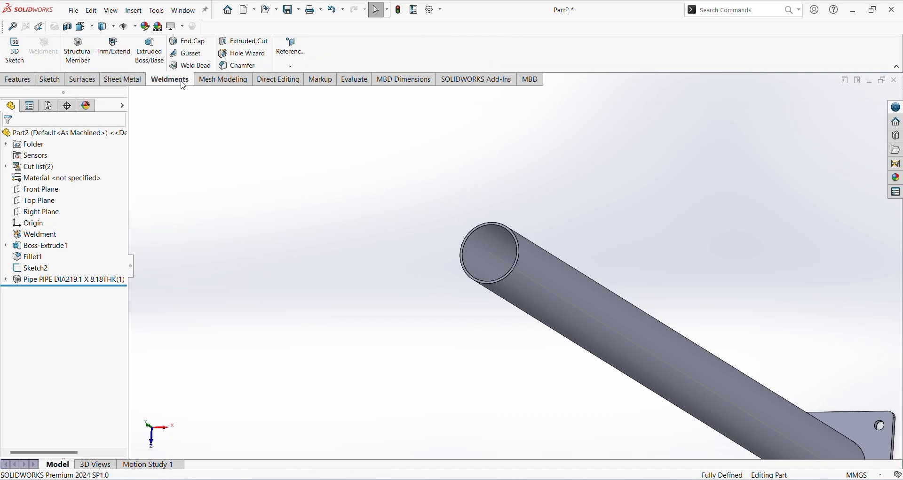
left_click(193, 42)
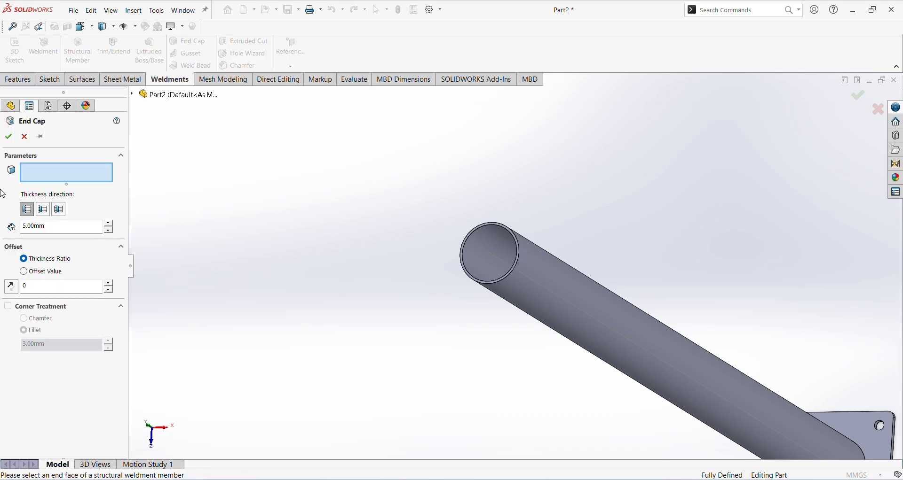
scroll(459, 240, "down", 8)
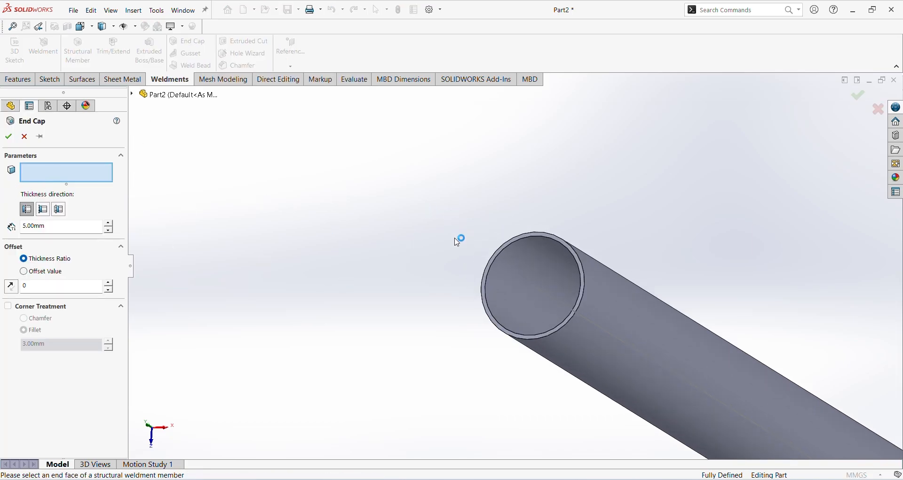
left_click(623, 223)
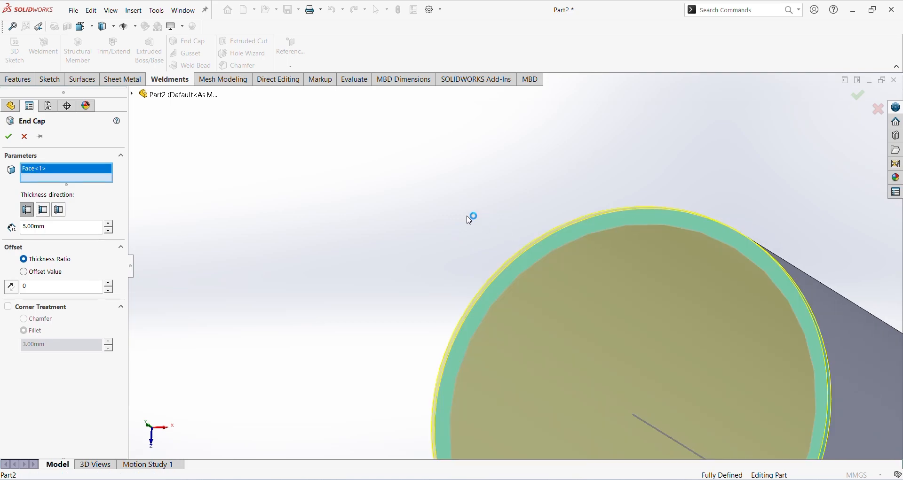
Step: Compare the cap's thickness directions, then create it outward with 5 mm thickness and a thickness ratio offset of 0
middle_click_drag(470, 216, 364, 194)
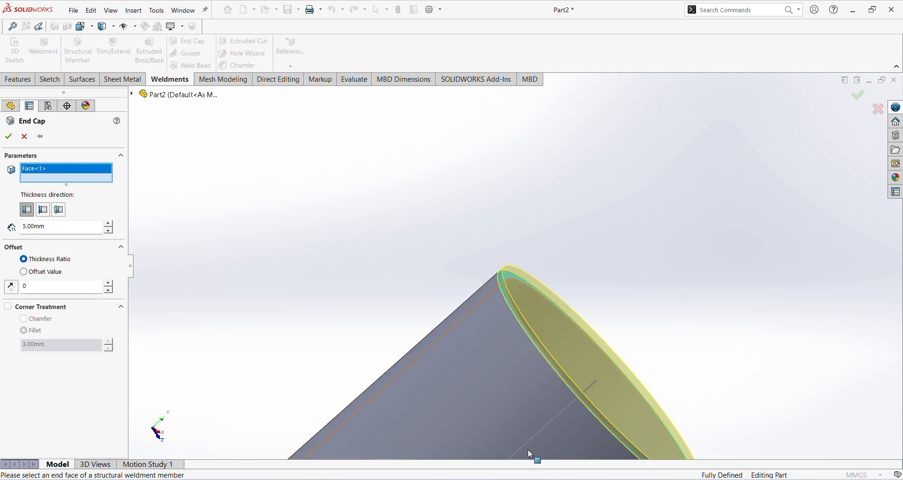
left_click(45, 213)
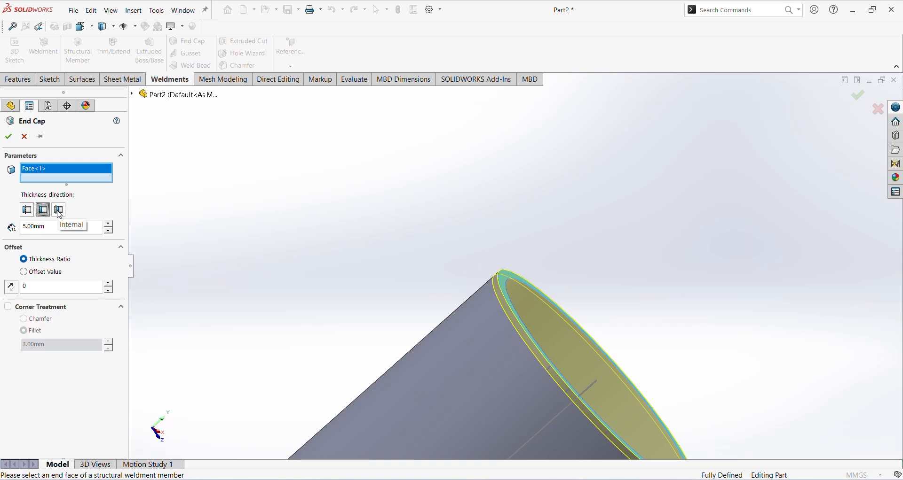
left_click(59, 211)
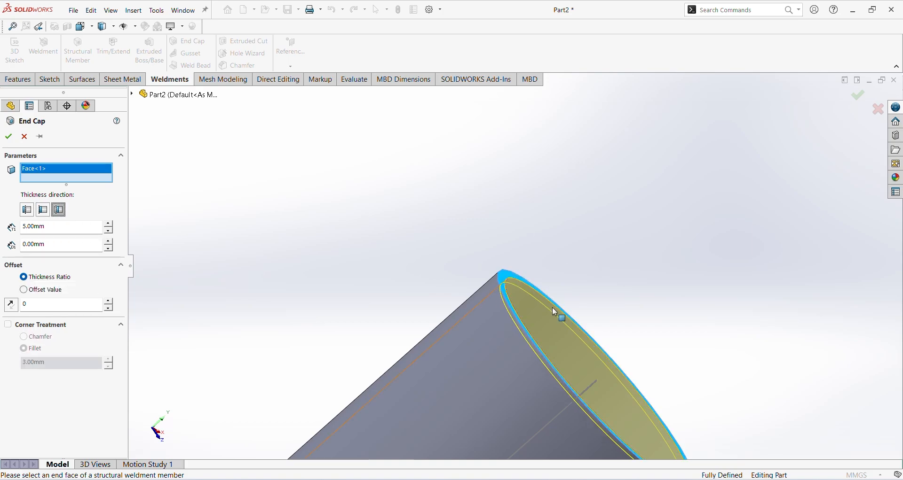
middle_click_drag(552, 308, 502, 312)
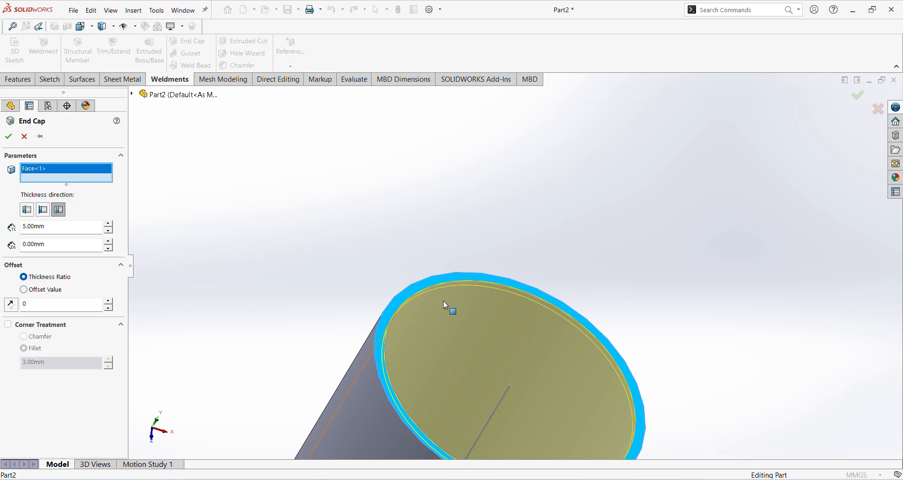
left_click(26, 211)
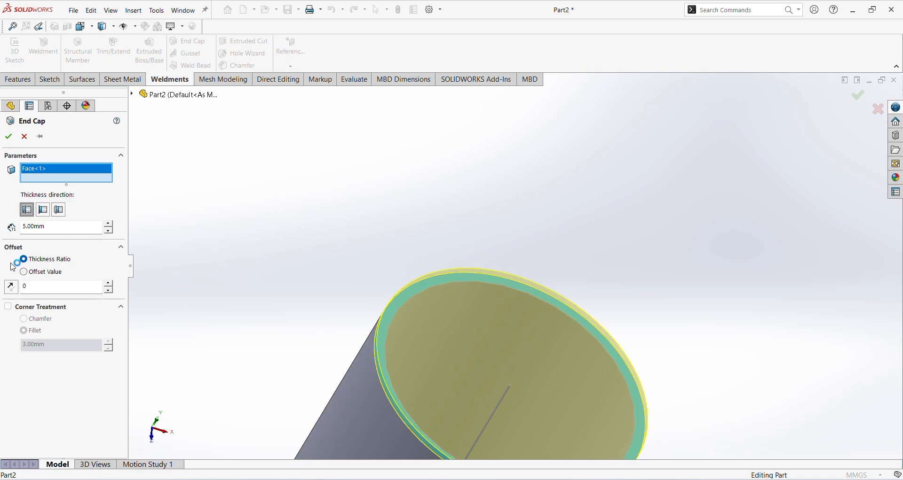
left_click(35, 288)
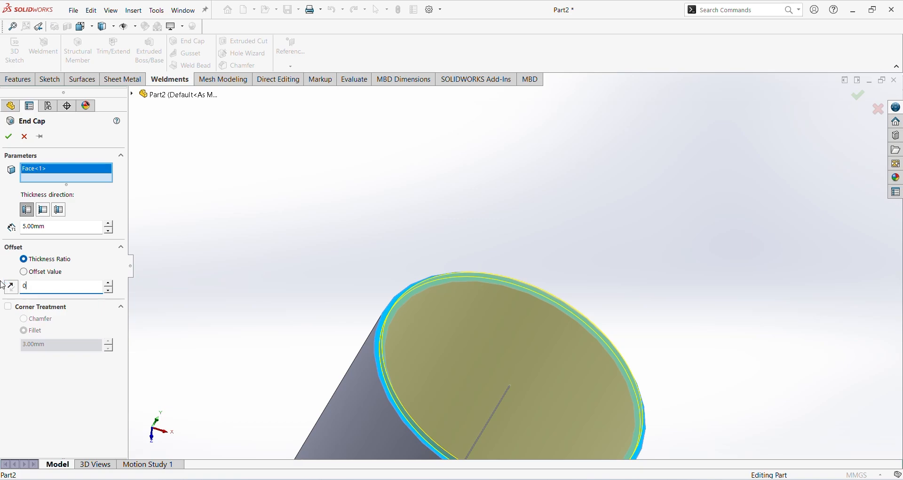
type("0")
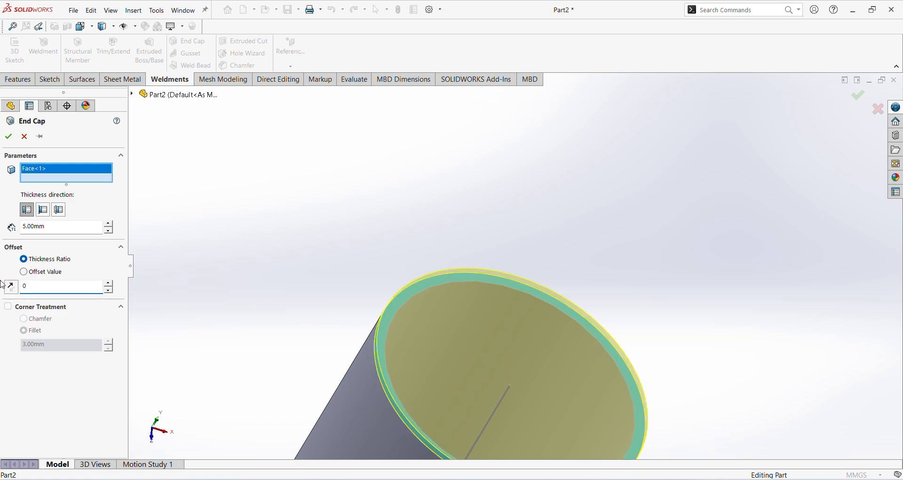
left_click(8, 136)
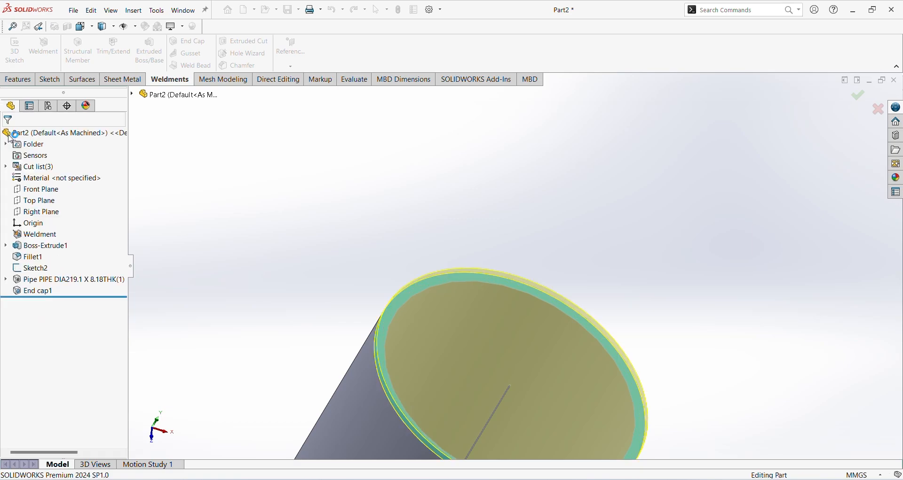
Step: Inspect the capped column in isometric view, its joint with the base plate, and the plate's upper face from above
scroll(480, 371, "up", 9)
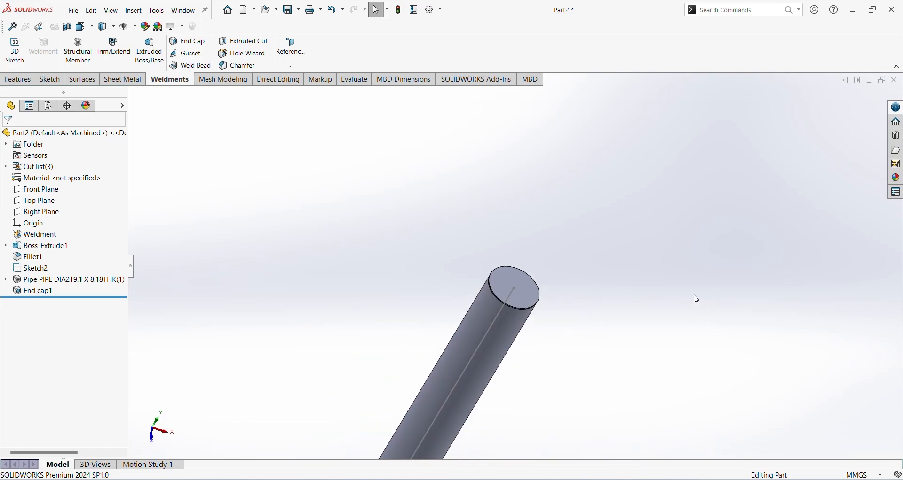
key("ctrl+7")
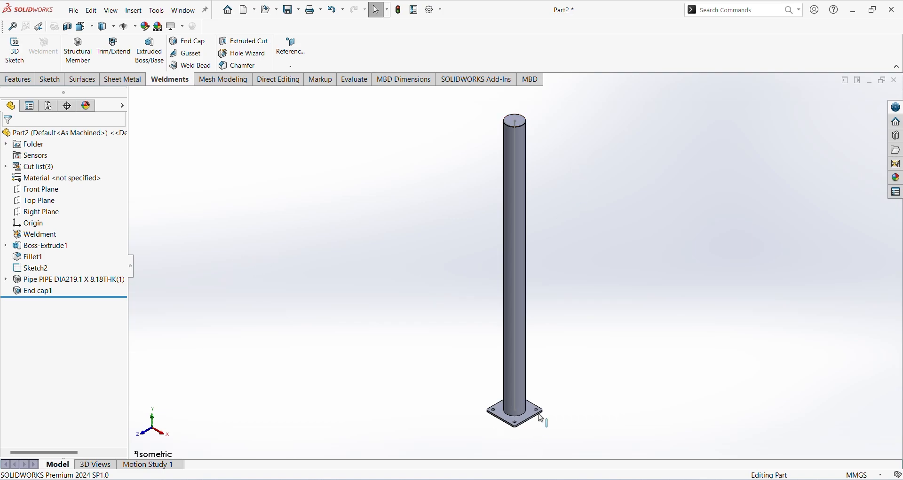
scroll(542, 419, "down", 2)
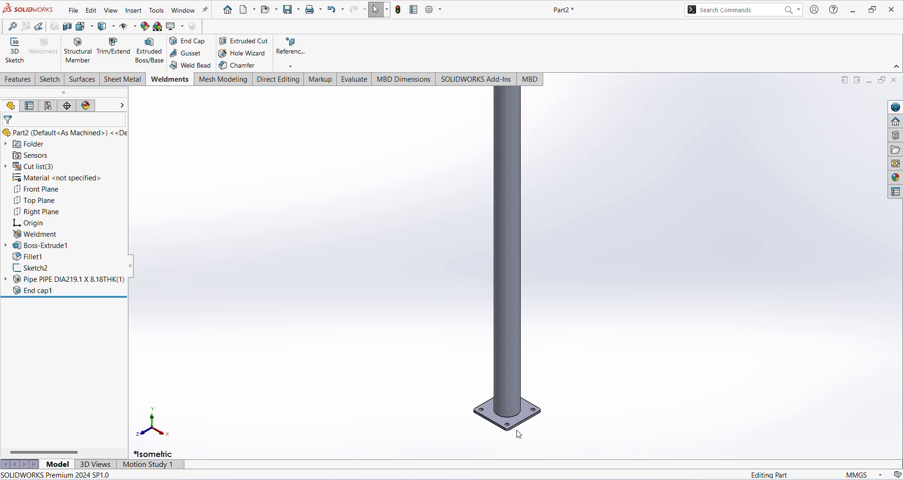
scroll(517, 426, "down", 2)
middle_click_drag(515, 386, 525, 416)
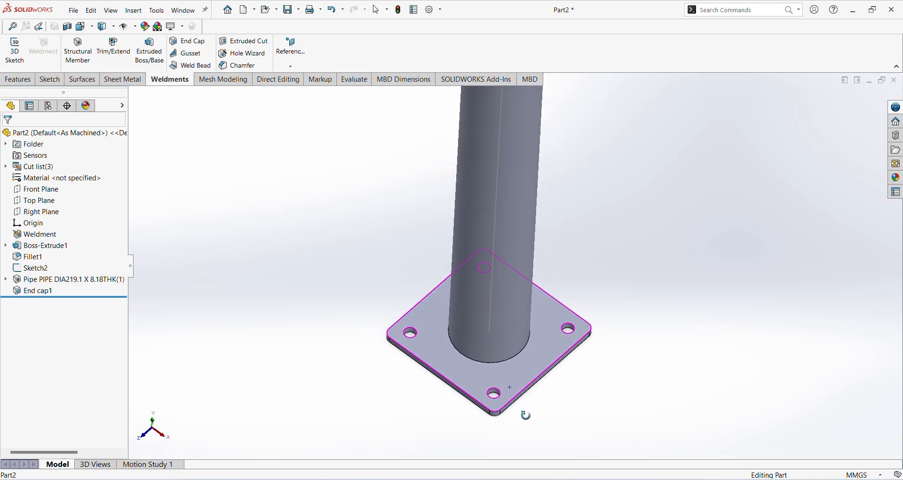
left_click(511, 361)
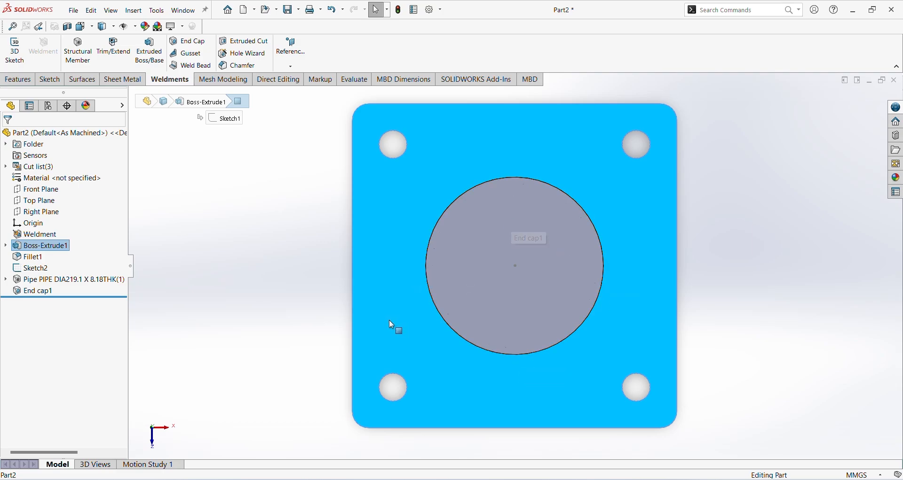
key("z")
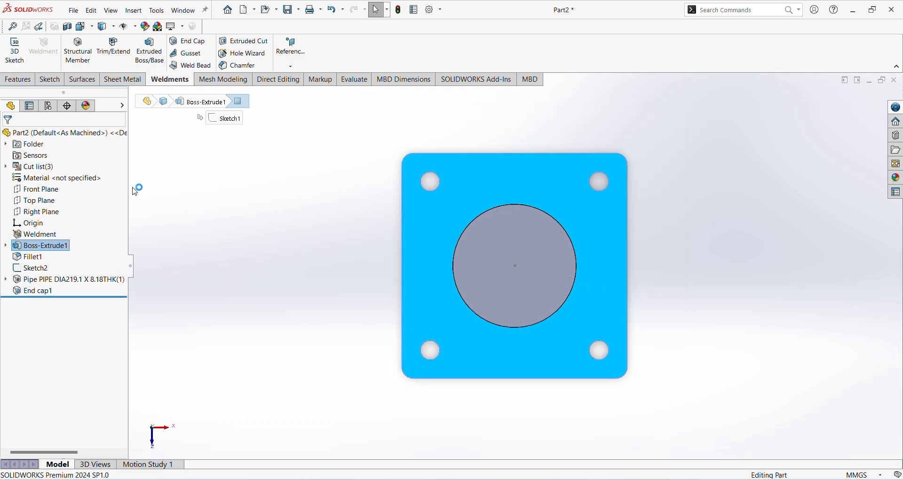
middle_click_drag(381, 264, 389, 127)
scroll(388, 305, "up", 6)
left_click(377, 302)
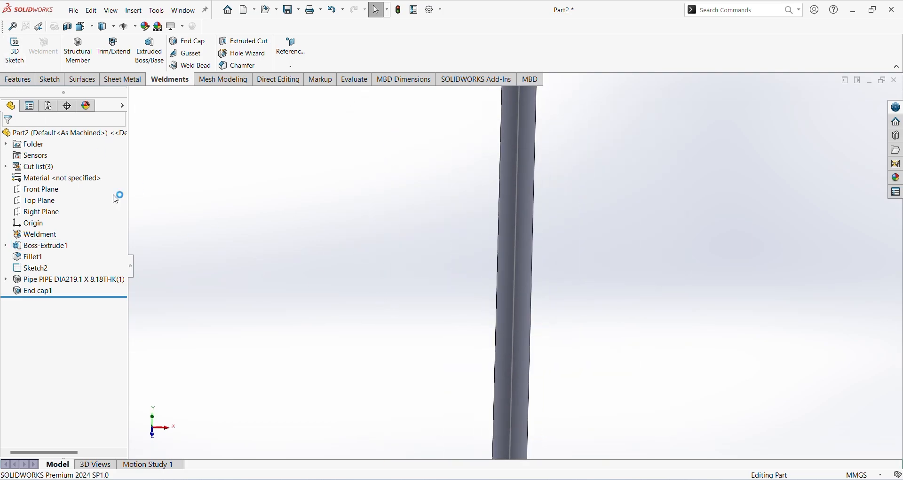
Step: On the Front Plane, sketch a slanted line from the base plate's upper outer corner to the pipe's outer edge
left_click(42, 190)
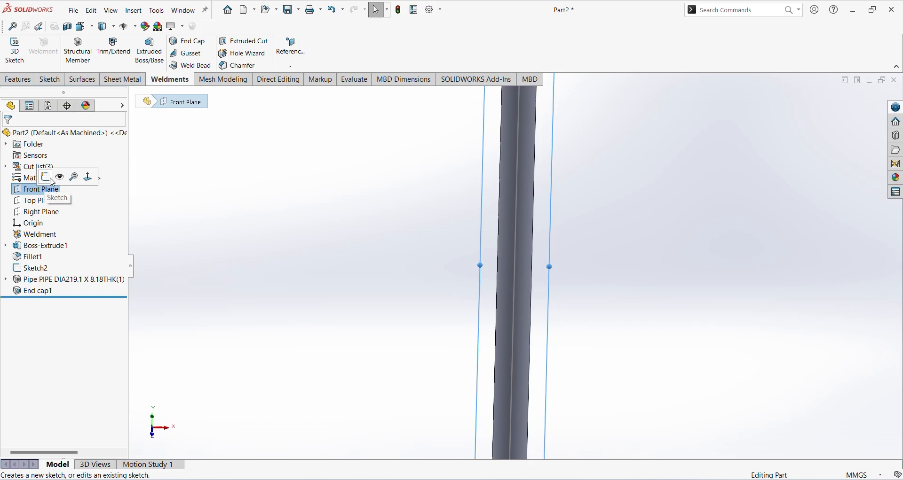
left_click(52, 180)
scroll(600, 406, "down", 3)
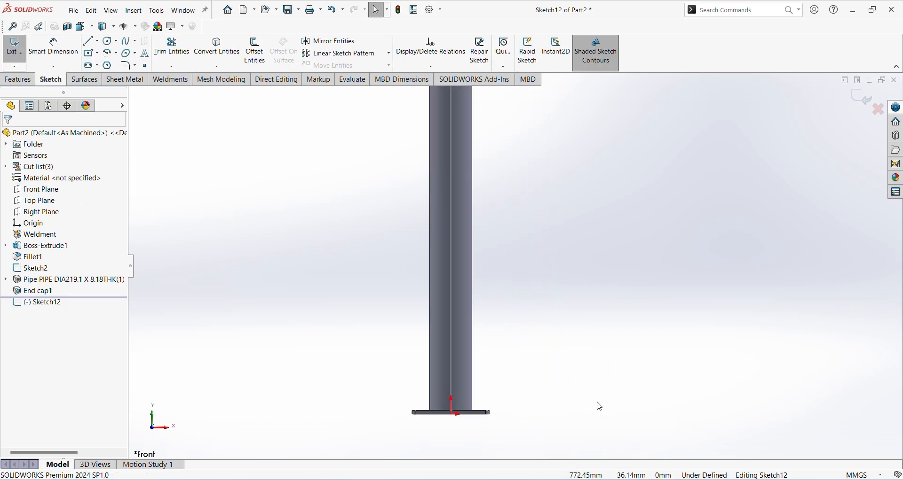
scroll(447, 389, "down", 4)
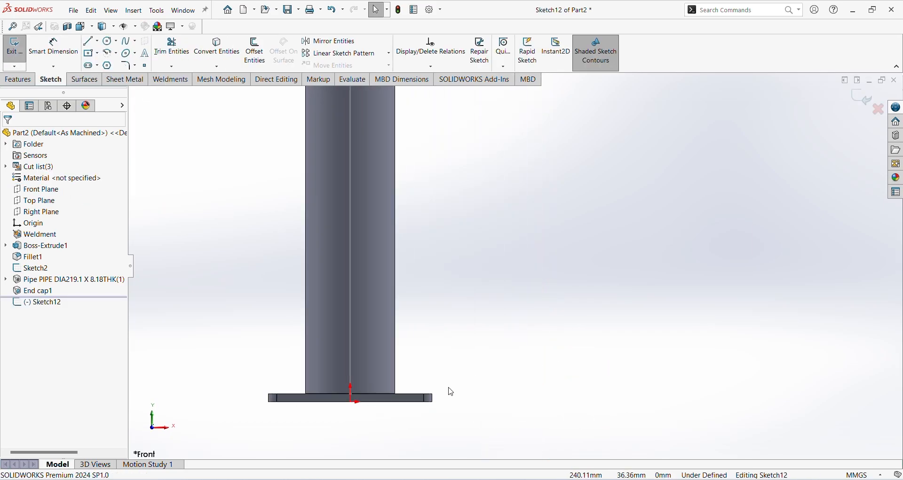
left_click(90, 42)
scroll(508, 406, "down", 3)
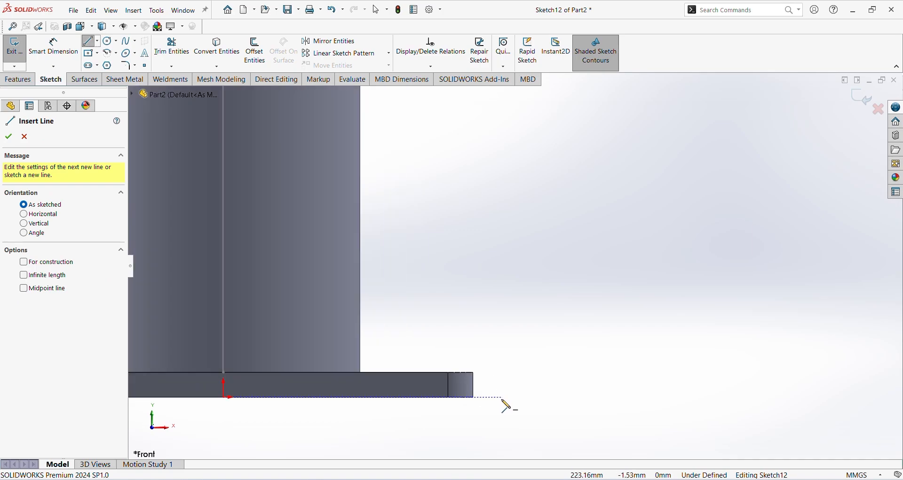
left_click(473, 374)
scroll(435, 282, "up", 3)
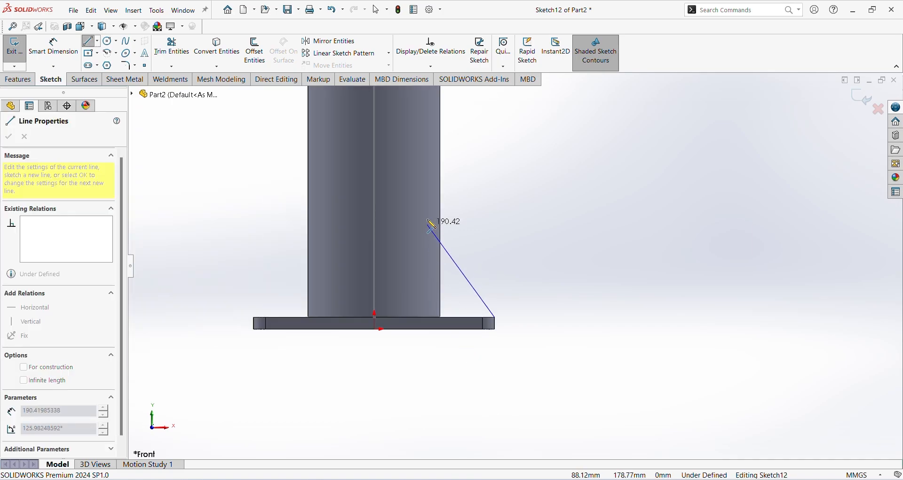
left_click(440, 180)
Step: Close the triangular gusset profile with a vertical line along the pipe's edge and a horizontal line along the plate's upper face
scroll(438, 324, "down", 2)
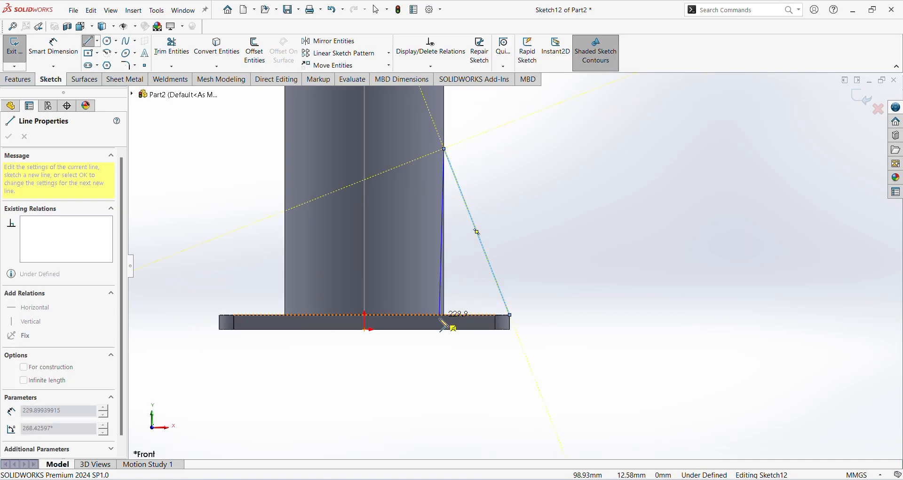
scroll(444, 325, "down", 2)
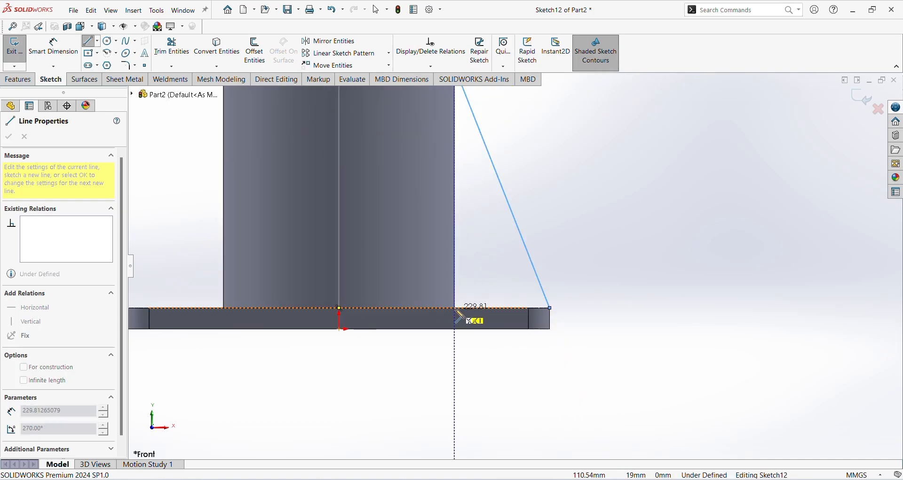
left_click(454, 309)
left_click(550, 309)
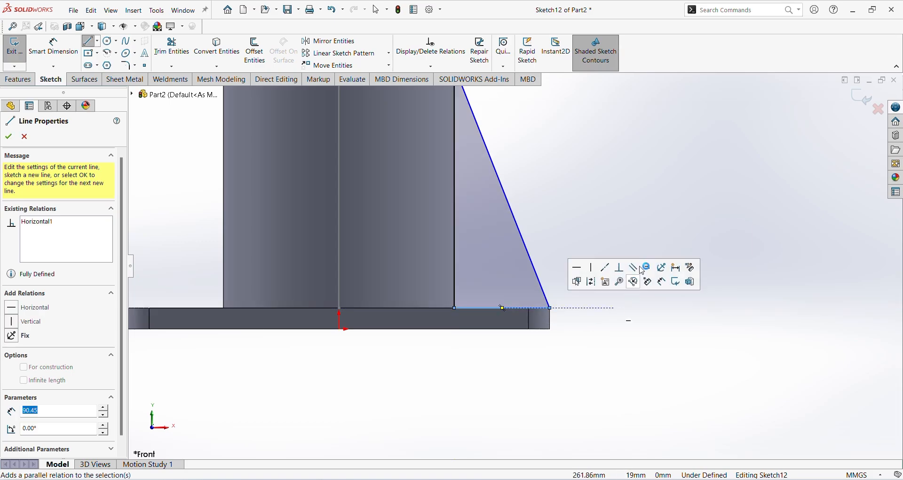
key("Escape")
scroll(517, 273, "up", 1)
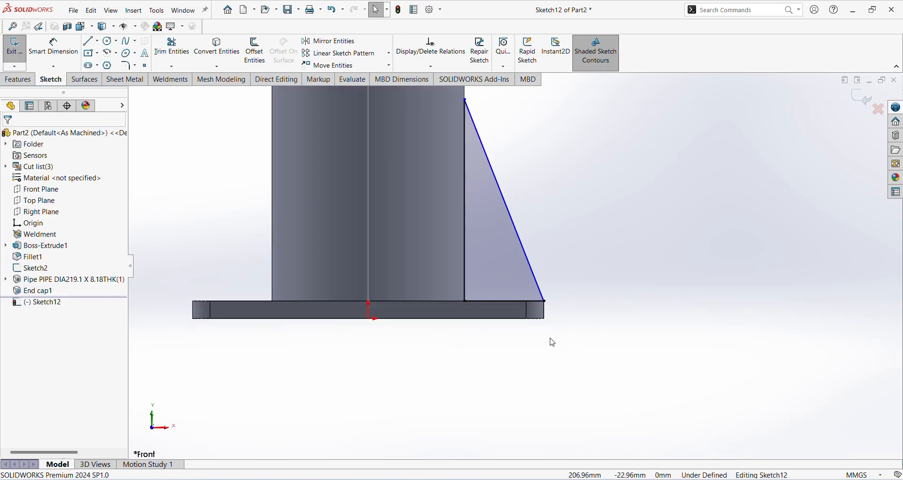
Step: Dimension the vertical side of the gusset triangle at 200 mm
left_click(537, 295)
left_click(53, 46)
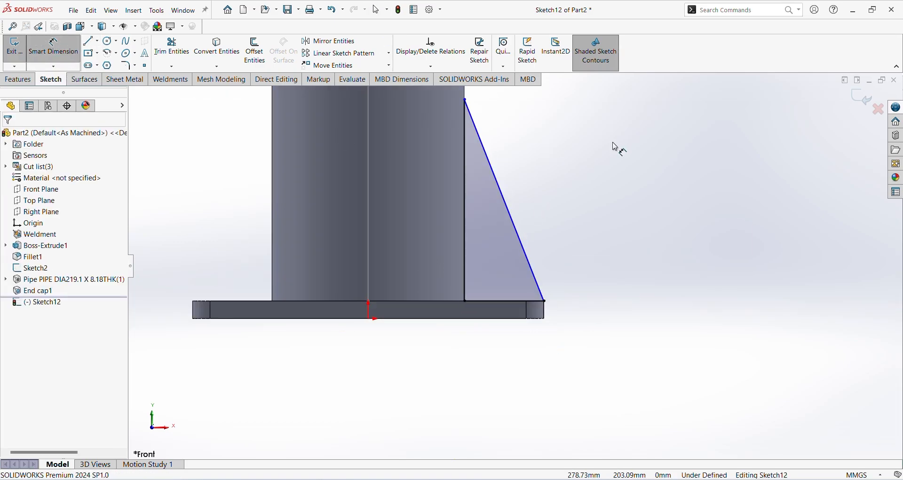
left_click(465, 173)
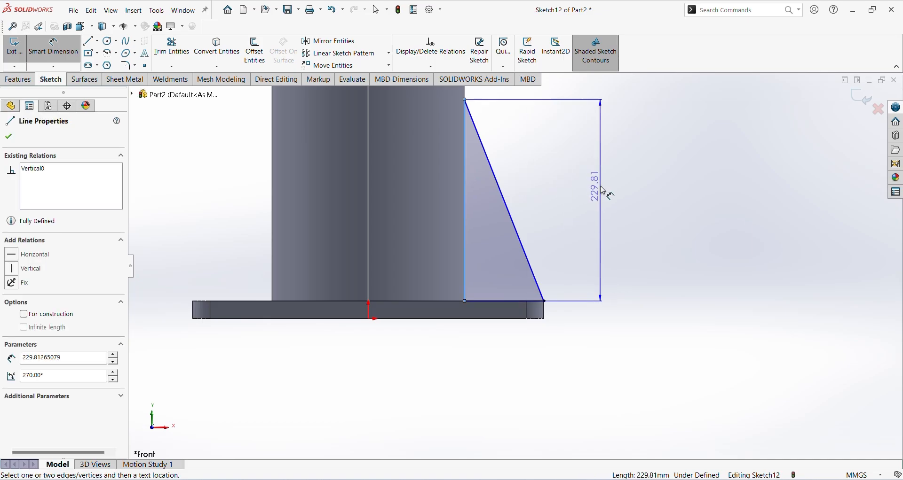
left_click(601, 188)
type("200")
key("Return")
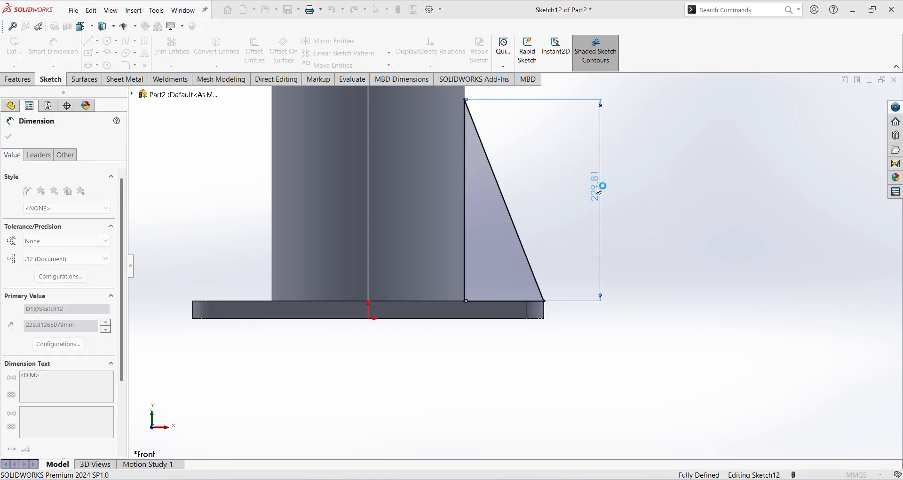
left_click(714, 310)
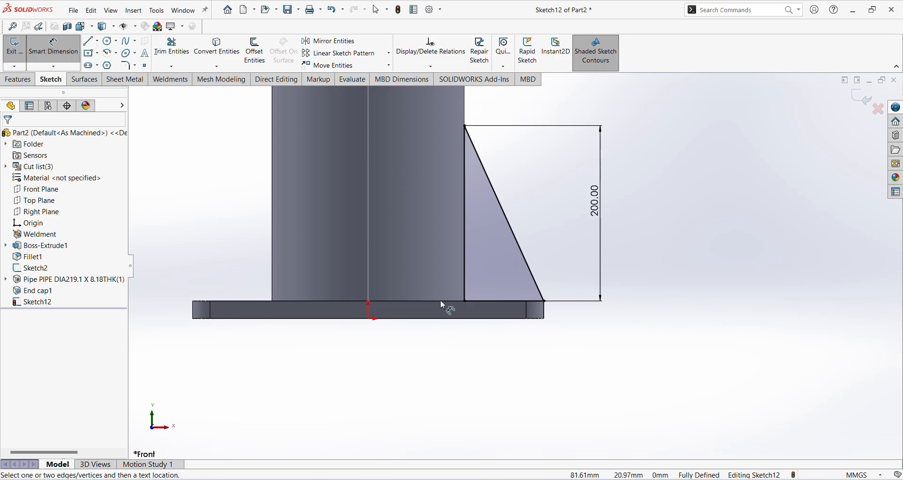
Step: Examine where the triangle's outer corner meets the plate edge and check the length and relations of its horizontal line
scroll(534, 311, "down", 2)
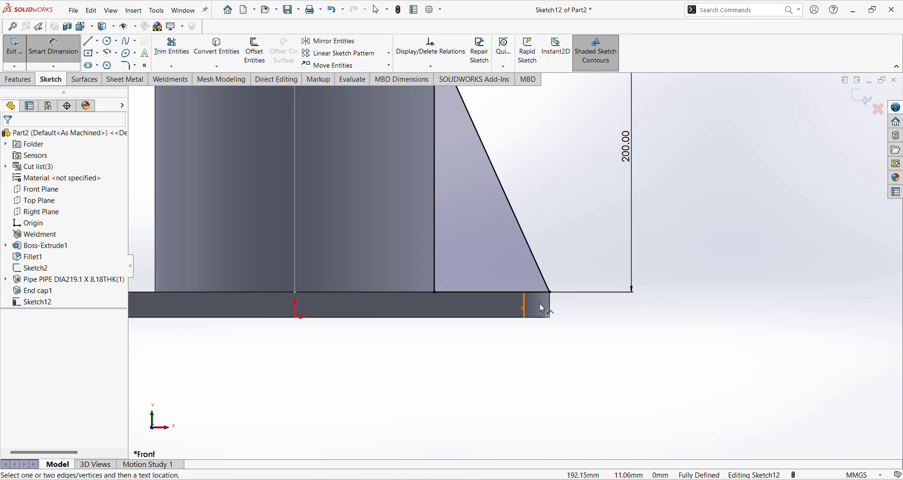
middle_click_drag(539, 303, 539, 315)
scroll(547, 281, "down", 2)
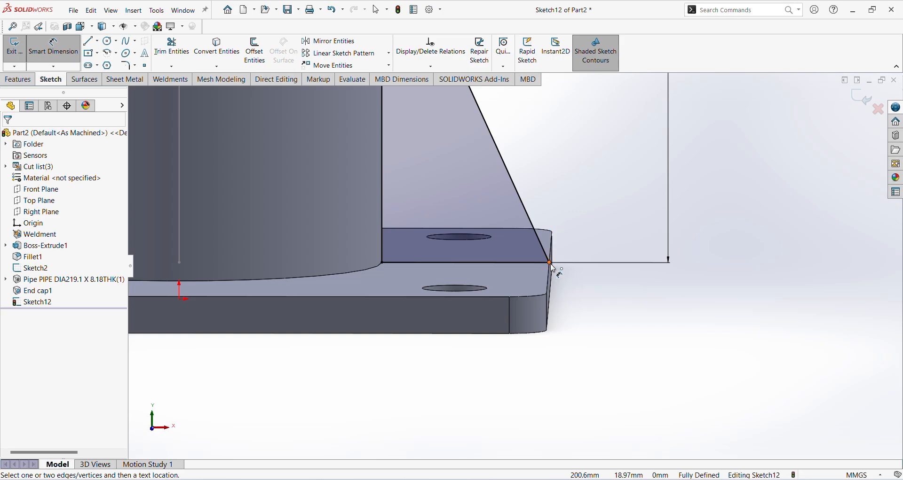
key("Escape")
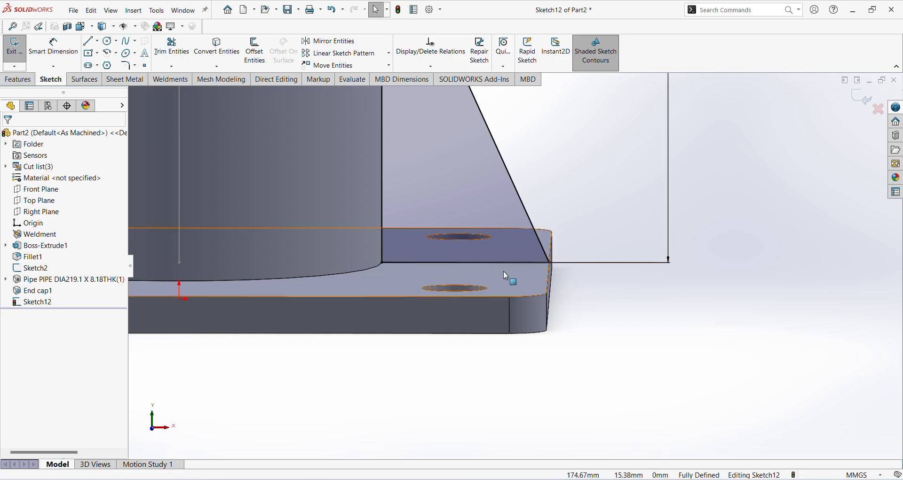
left_click(447, 263)
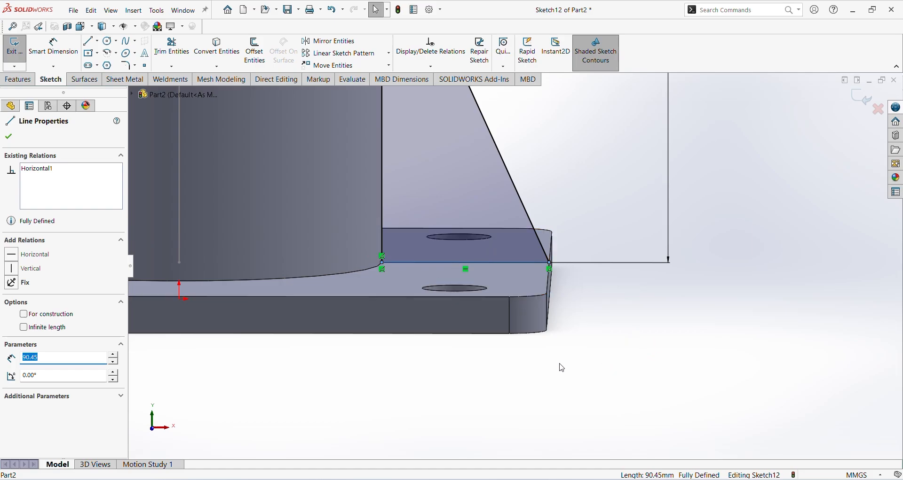
scroll(555, 365, "up", 3)
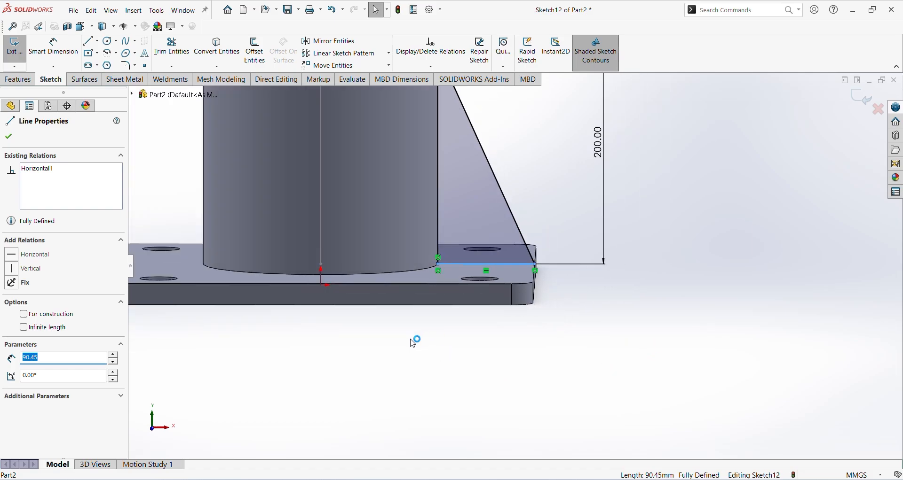
left_click(413, 345)
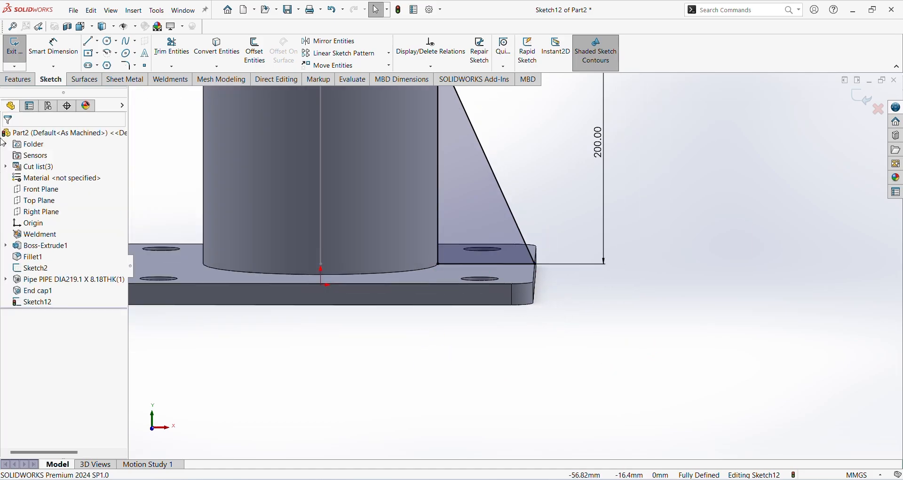
Step: Finish the sketch and extrude the triangle 10 mm thick about its mid plane, without merging the result
left_click(14, 51)
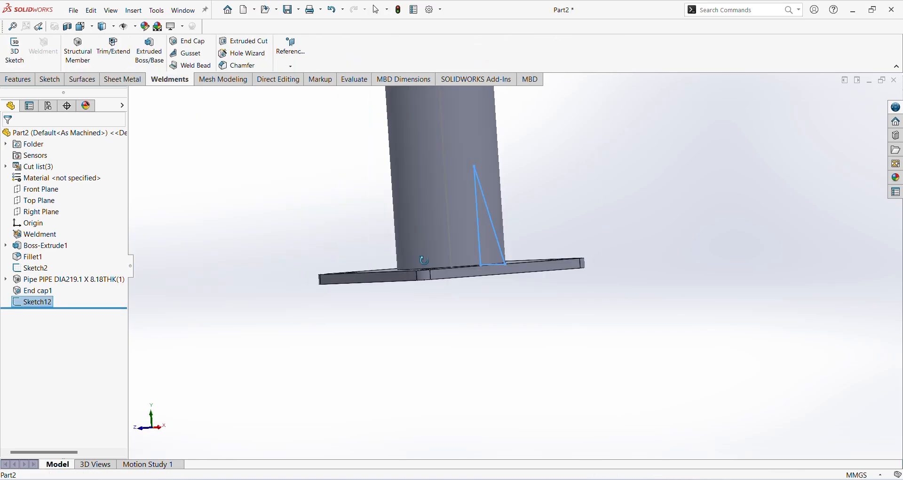
left_click(18, 80)
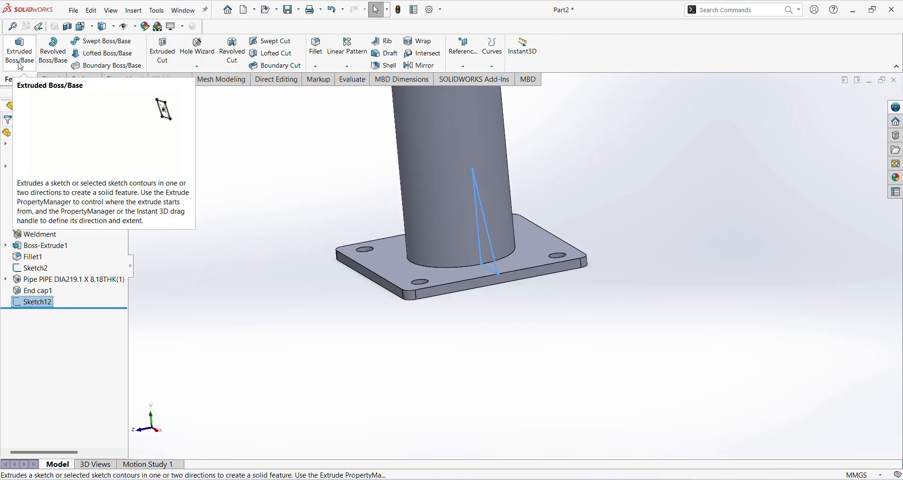
left_click(19, 51)
left_click(71, 203)
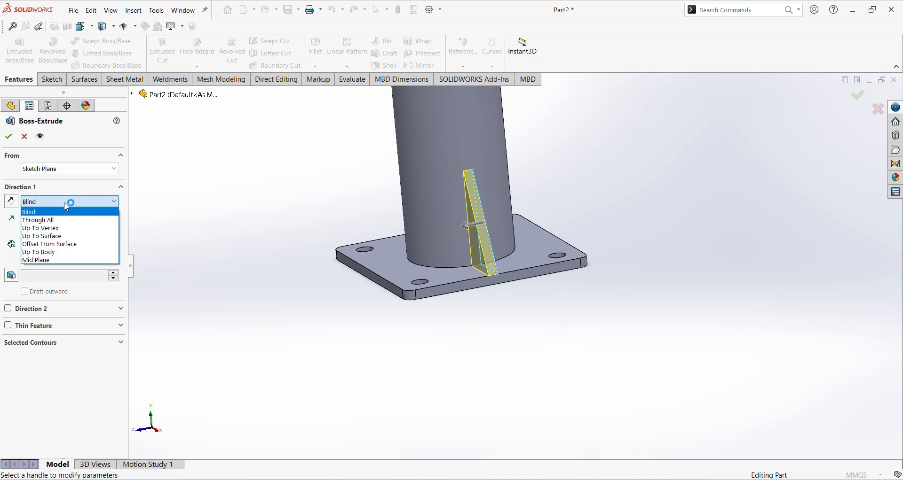
left_click(47, 260)
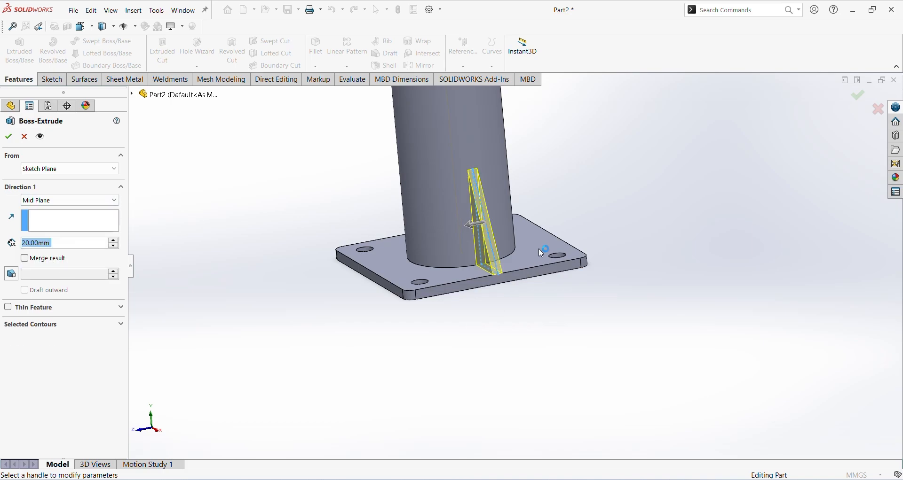
type("10")
key("Return")
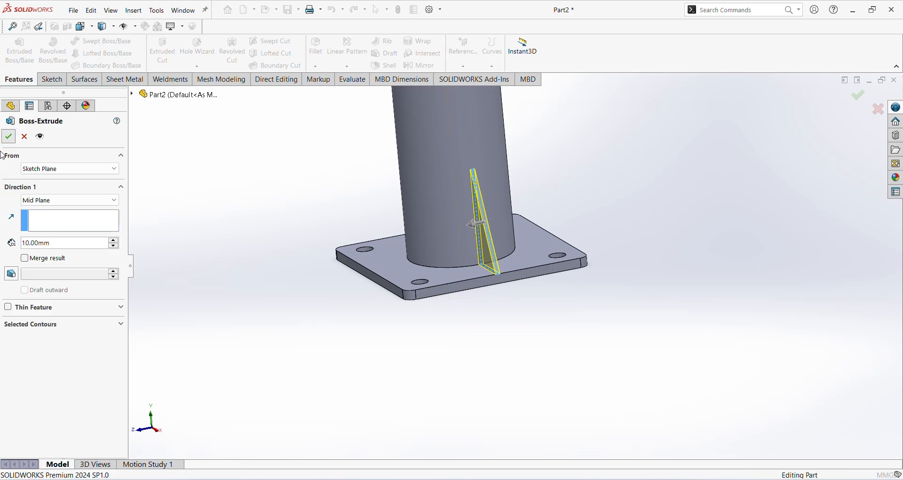
left_click(333, 288)
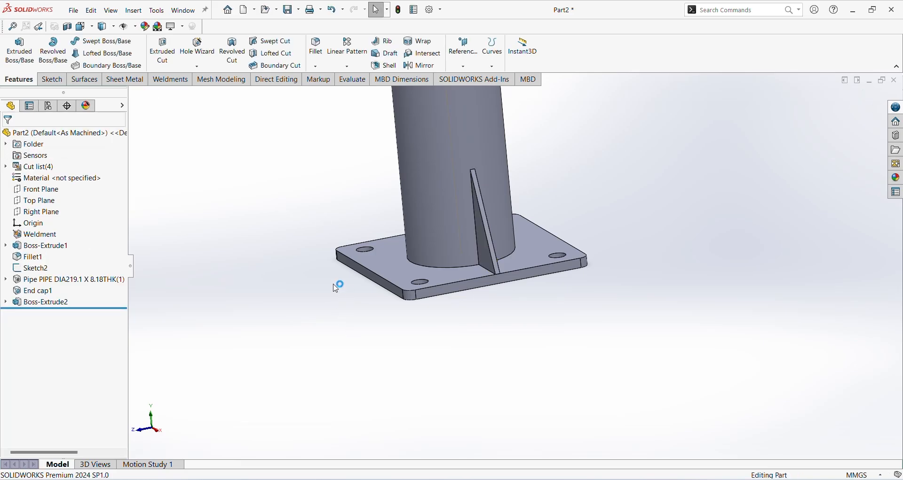
Step: Start a circular pattern with the triangular gusset extrusion as the feature to repeat
key("ctrl+7")
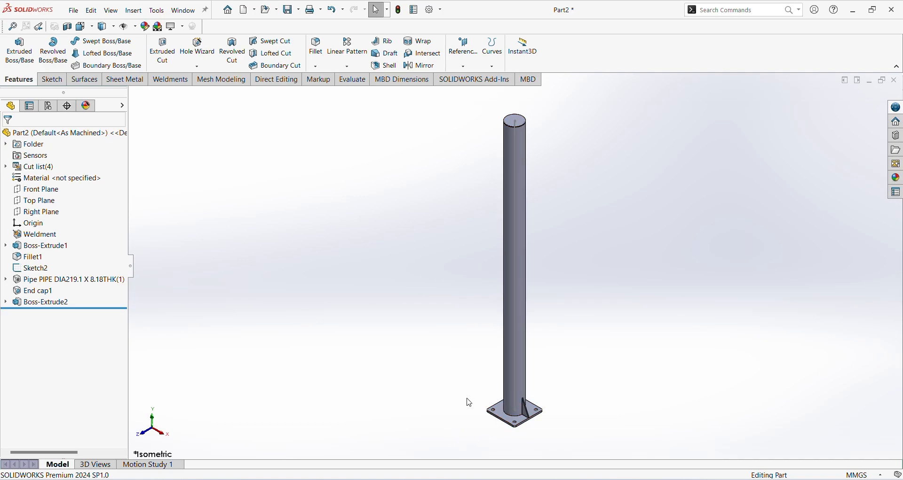
left_click(49, 304)
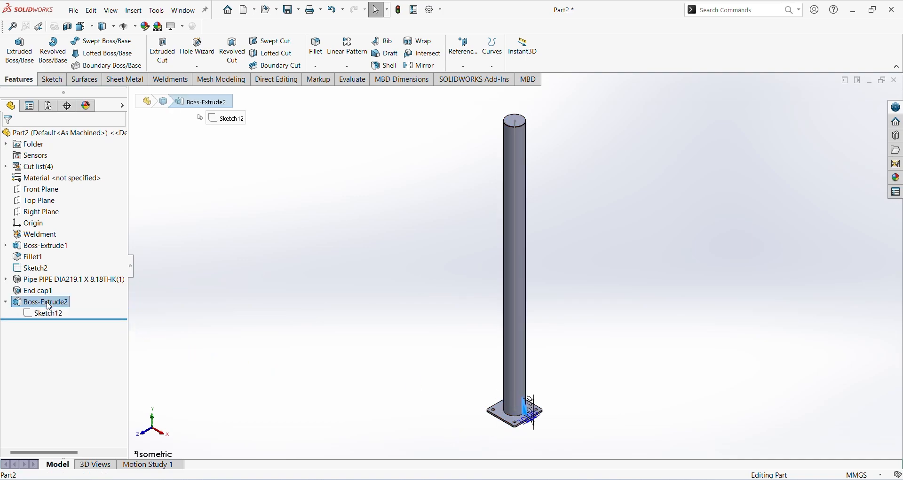
left_click(347, 66)
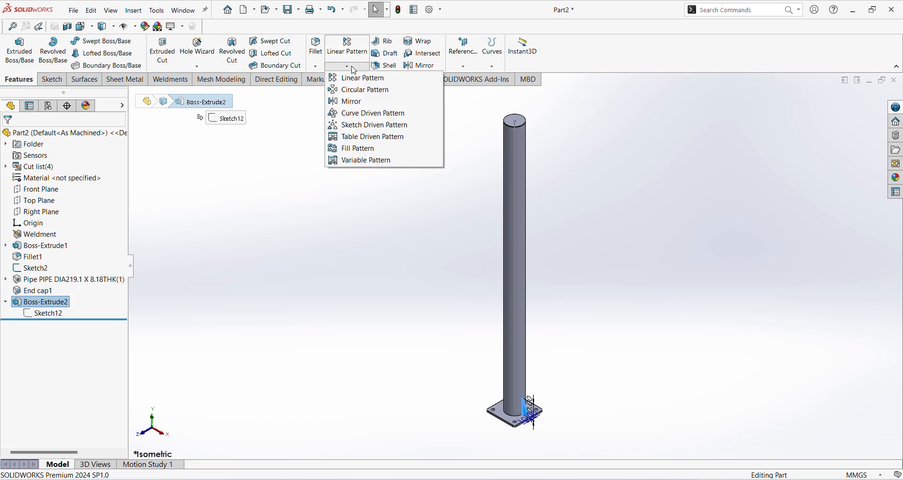
left_click(358, 92)
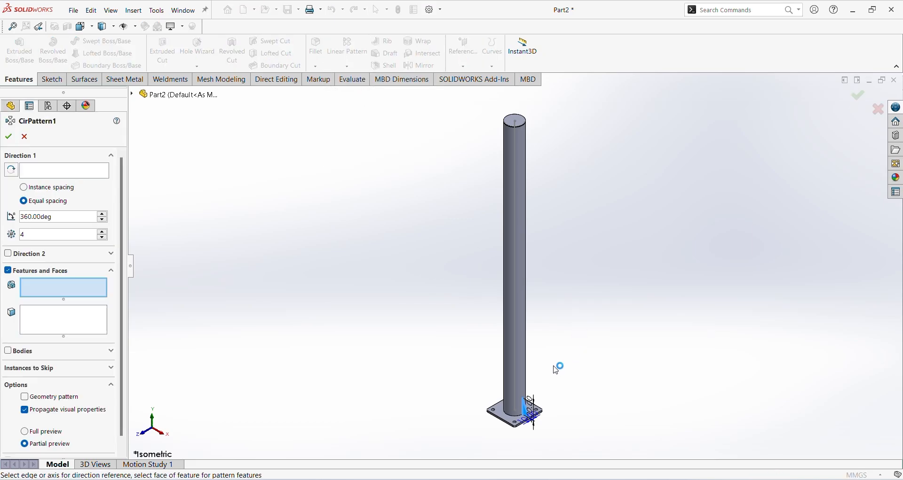
scroll(522, 374, "down", 5)
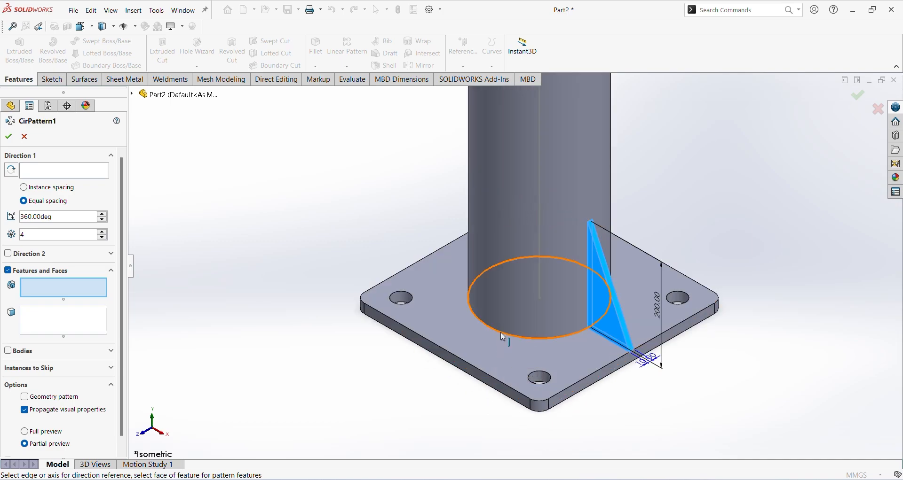
Step: Try the circular edge at the pipe's base as a pattern selection, then remove the gusset extrusion from the features to pattern
left_click(501, 333)
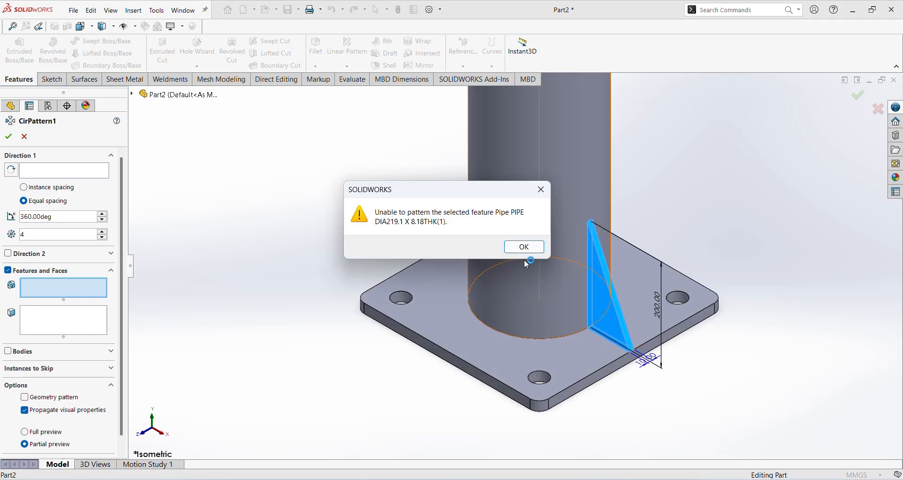
left_click(541, 190)
left_click(49, 288)
right_click(49, 287)
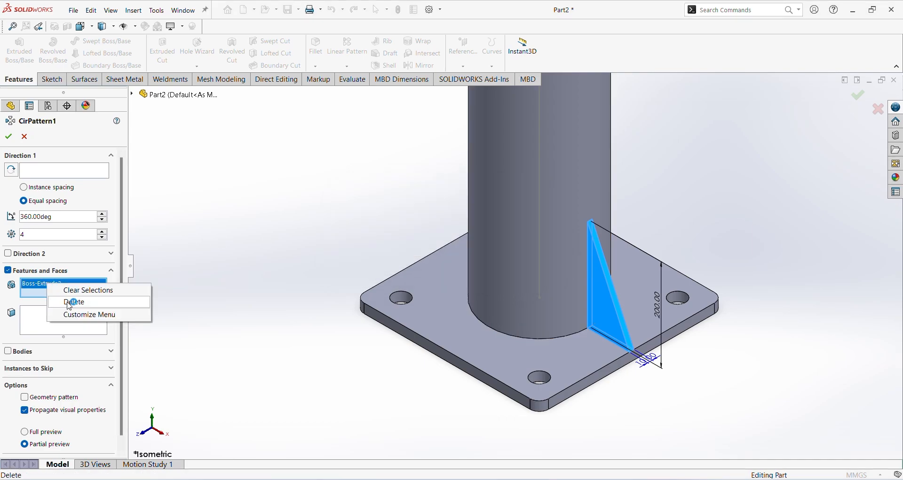
left_click(73, 303)
Step: Pattern the triangular gusset body around the pipe's circular base edge with 4 equally spaced instances over 360 degrees
left_click(39, 172)
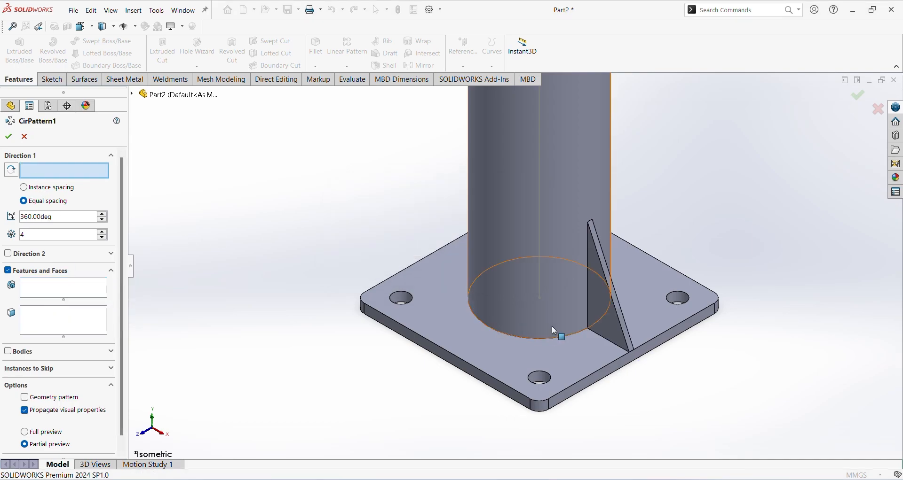
left_click(536, 339)
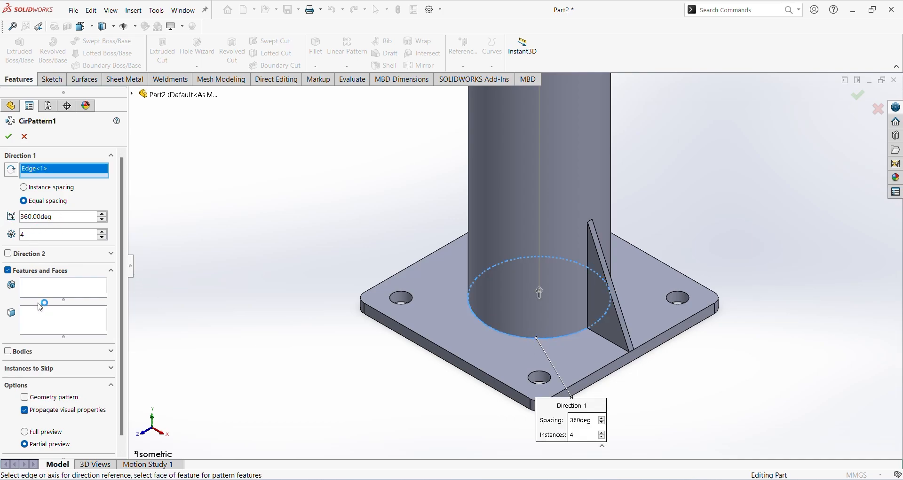
left_click(23, 357)
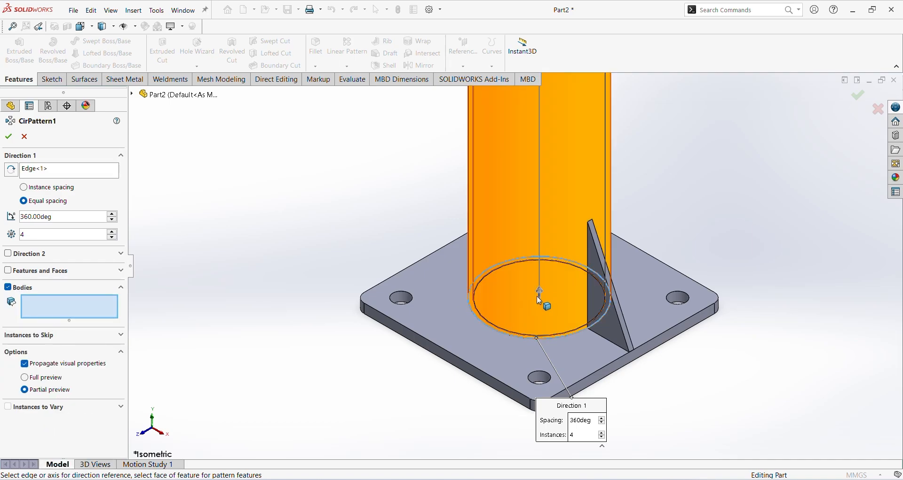
left_click(600, 313)
middle_click_drag(600, 313, 458, 370)
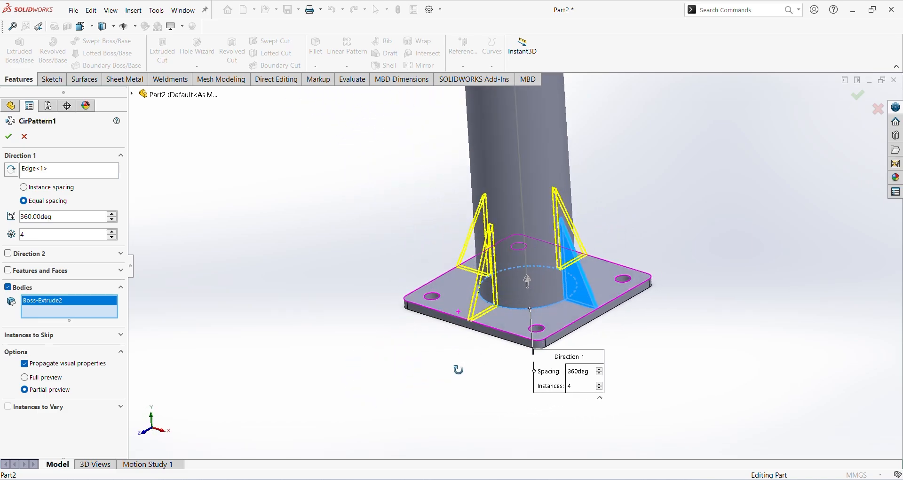
left_click(8, 137)
Step: Create a reference plane offset 250 mm above the base plate's upper face
scroll(409, 286, "up", 5)
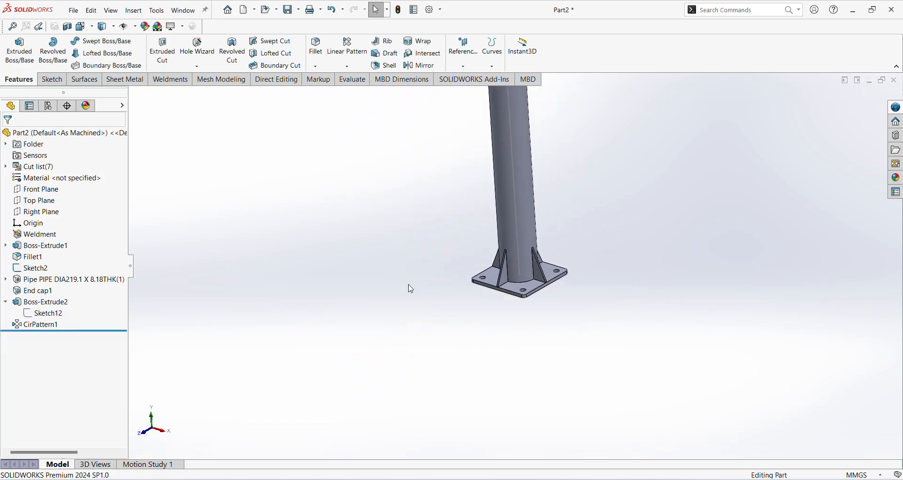
middle_click_drag(422, 284, 509, 303)
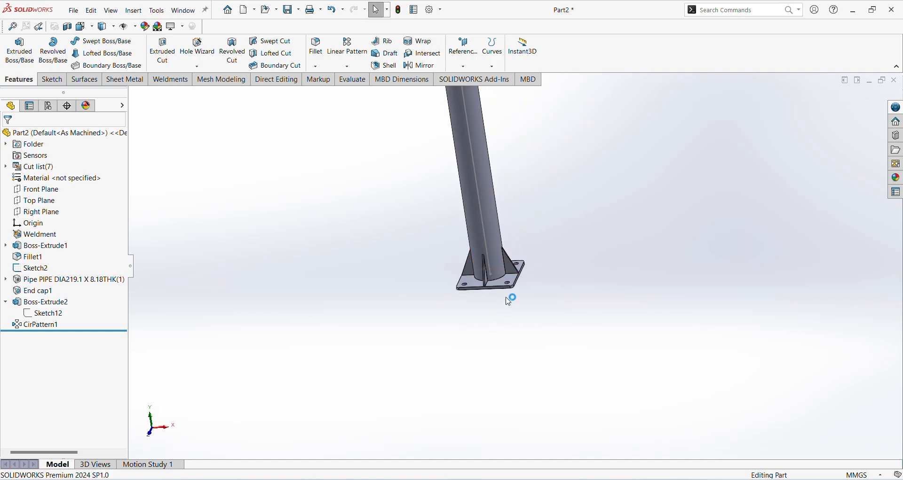
key("ctrl+7")
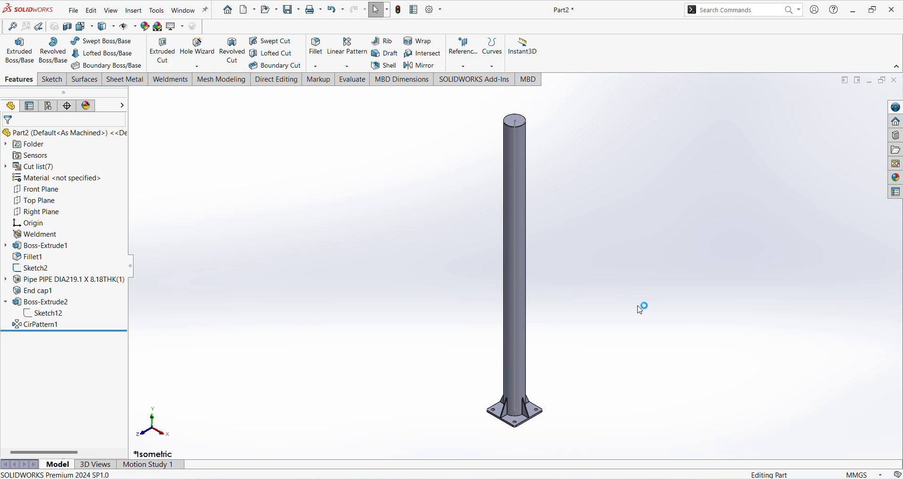
scroll(589, 337, "up", 2)
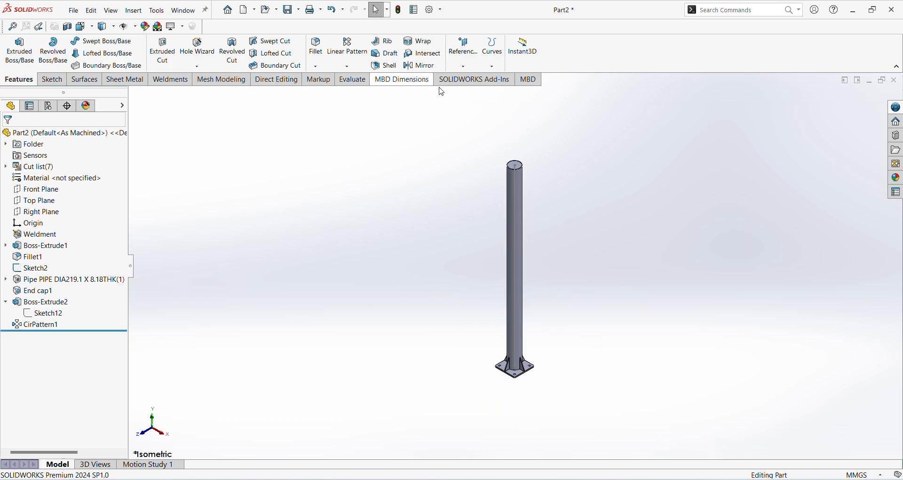
left_click(463, 67)
left_click(466, 78)
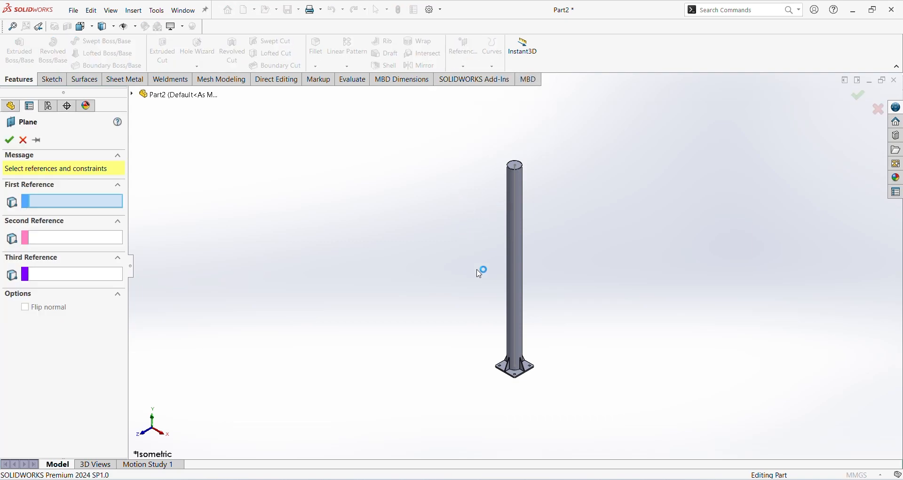
scroll(489, 362, "down", 8)
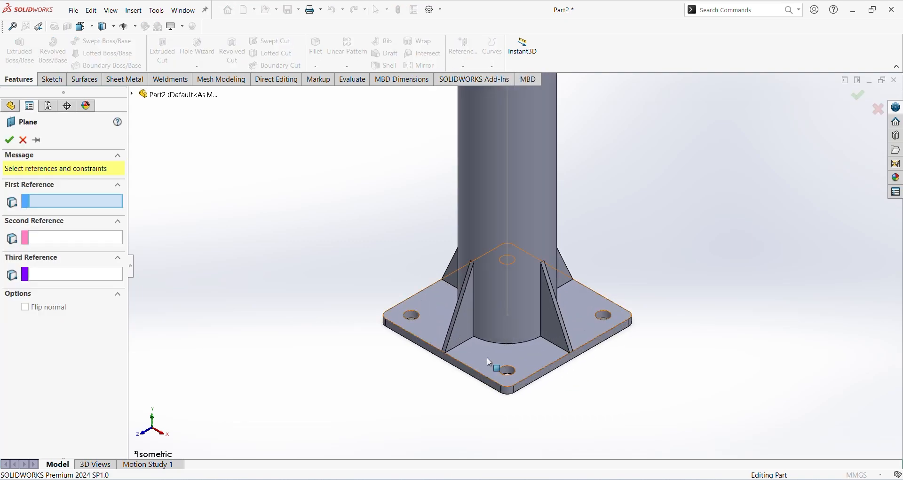
left_click(487, 360)
middle_click_drag(378, 350, 447, 317)
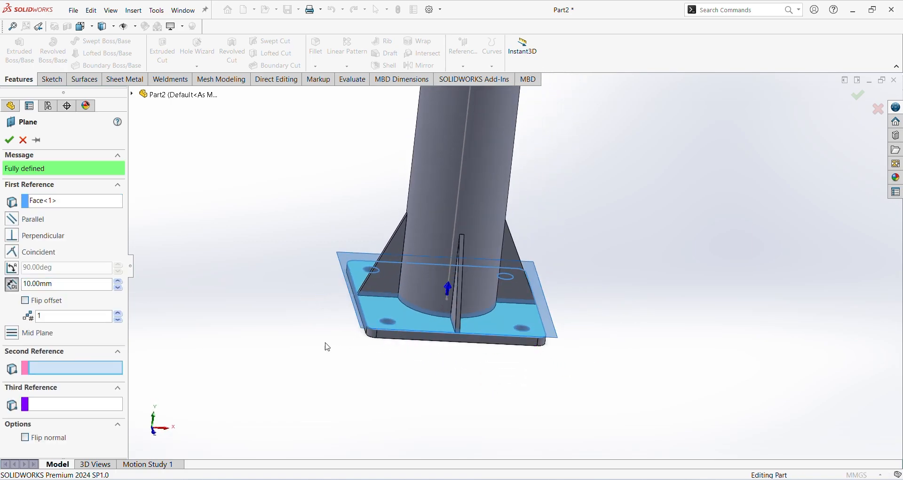
double_click(67, 283)
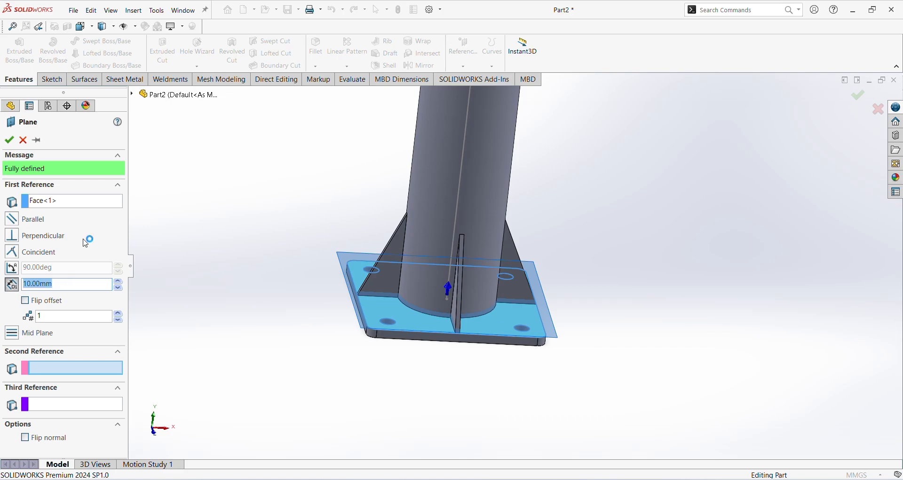
type("250")
key("Return")
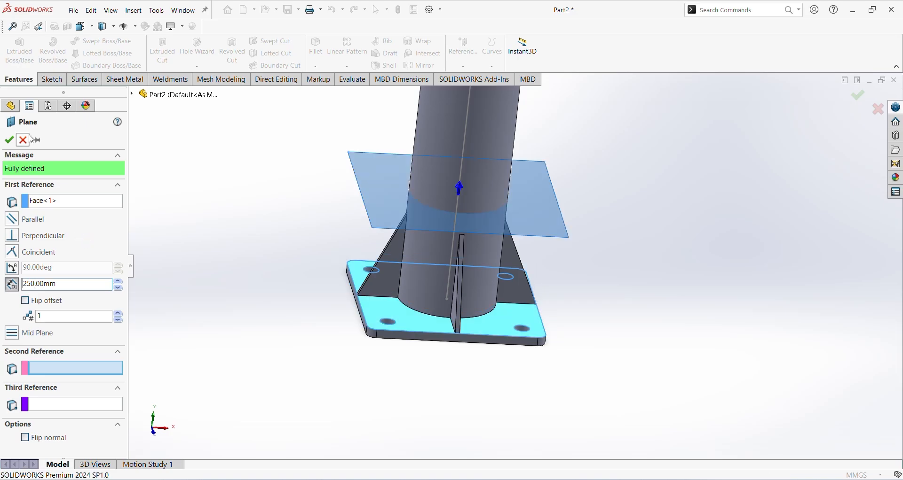
left_click(10, 141)
Step: Switch to the SPIRAL STAIRCASE FOR HOUSE assembly, examine the lowest tread's shape, and return to Part2
scroll(391, 336, "up", 3)
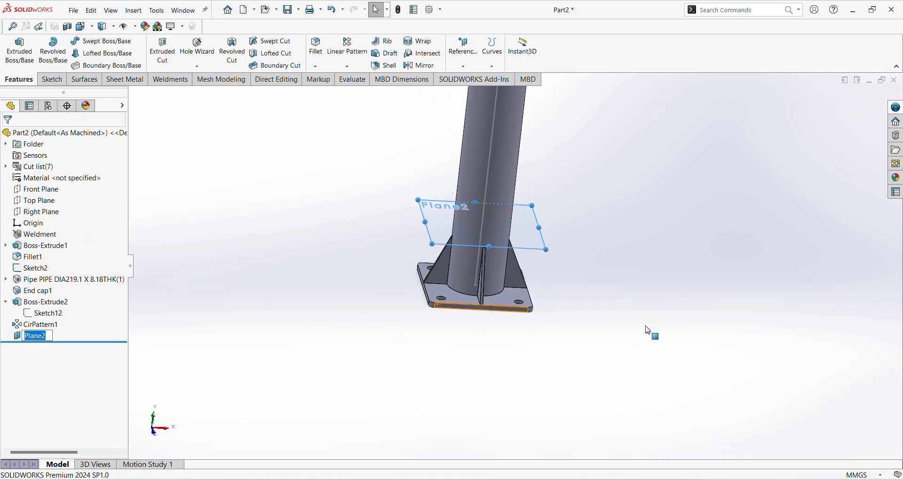
scroll(647, 328, "up", 2)
middle_click_drag(613, 313, 598, 392)
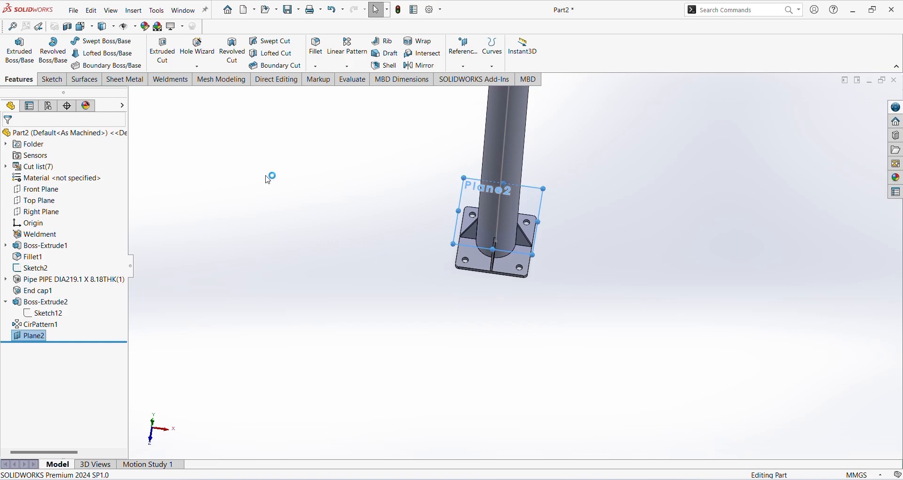
left_click(183, 9)
left_click(205, 117)
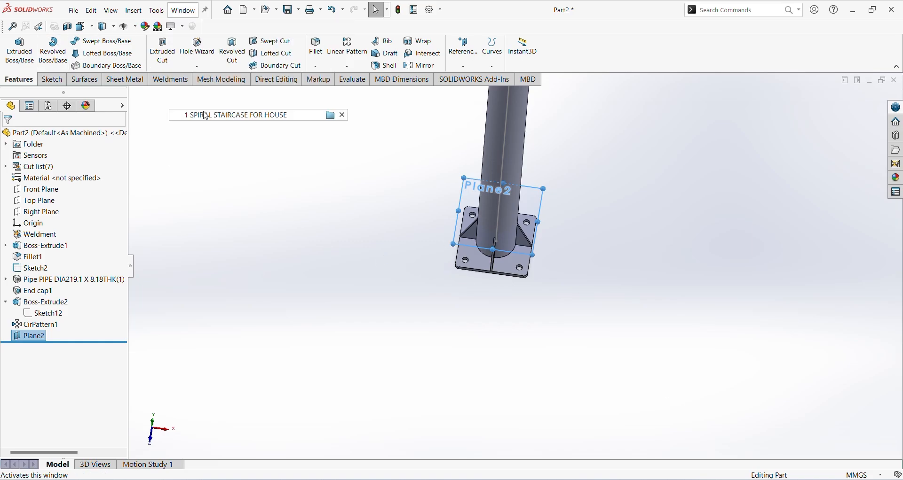
scroll(521, 323, "down", 5)
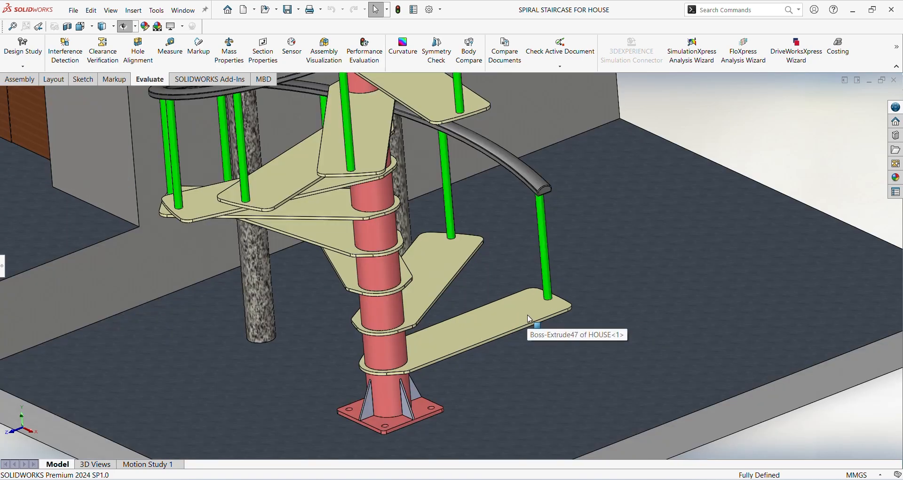
left_click(527, 316)
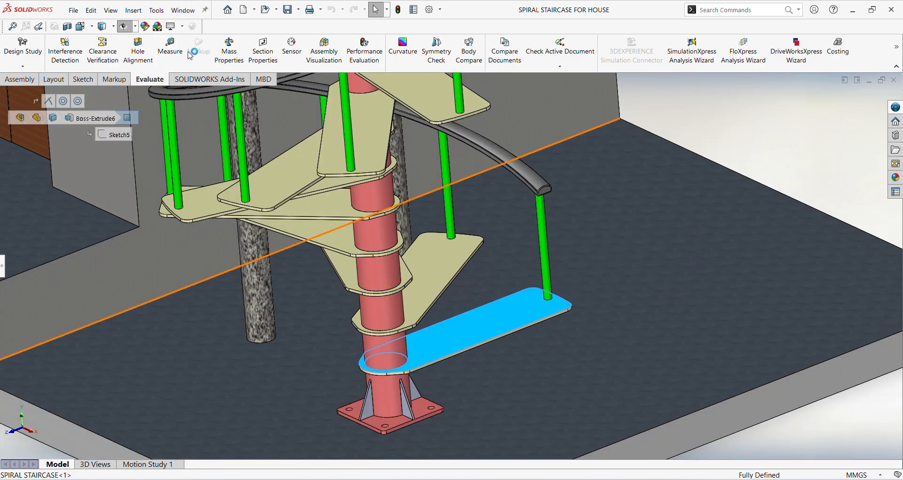
left_click(183, 12)
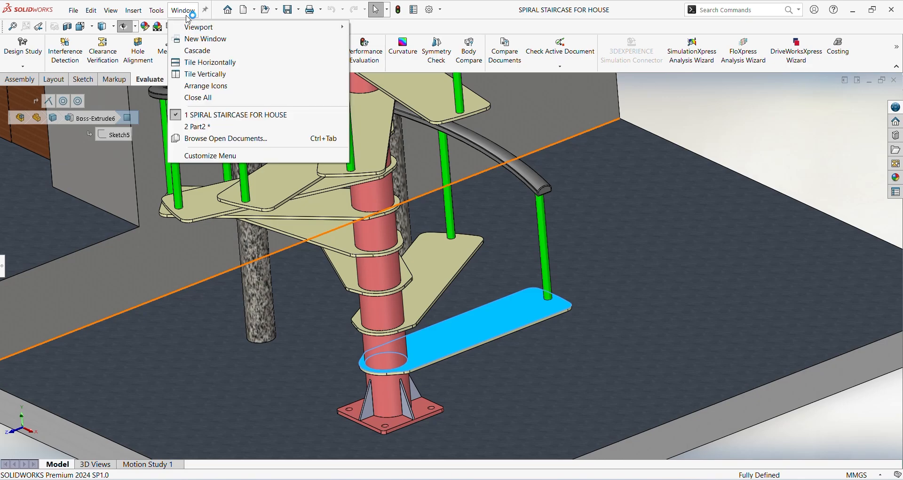
left_click(197, 126)
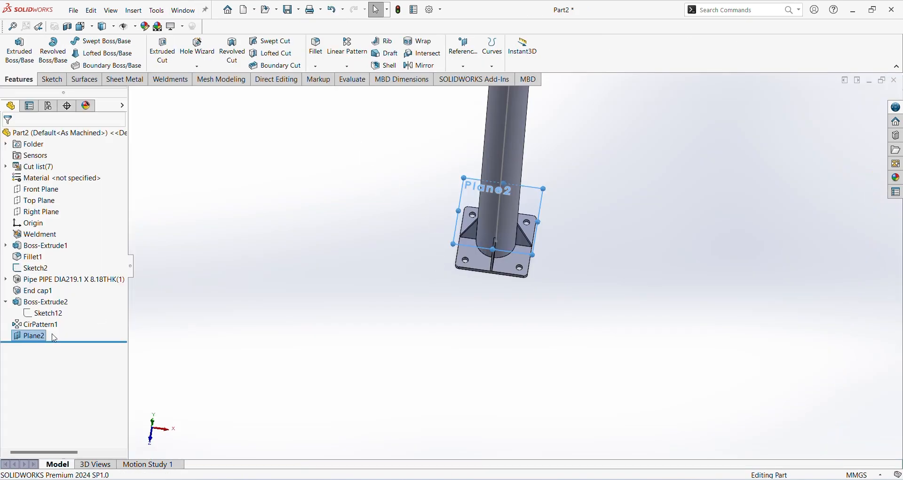
Step: Open a sketch on the new offset plane above the base plate
left_click(231, 312)
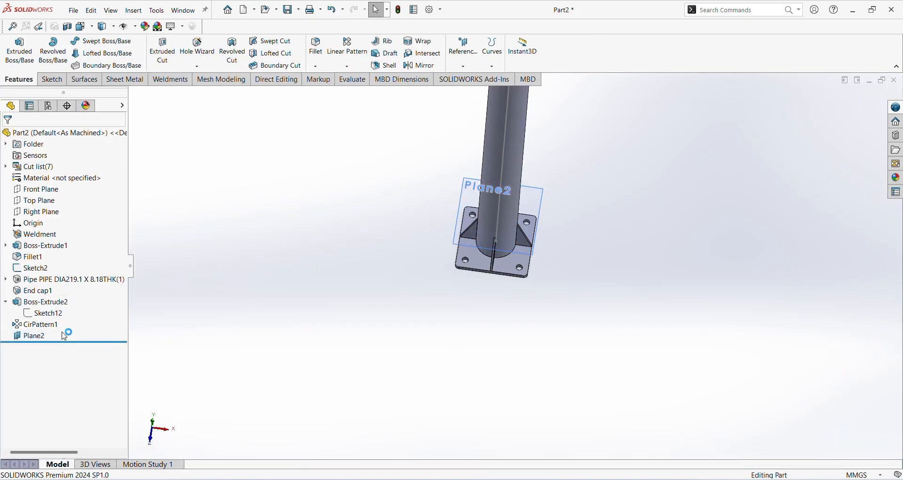
left_click(37, 336)
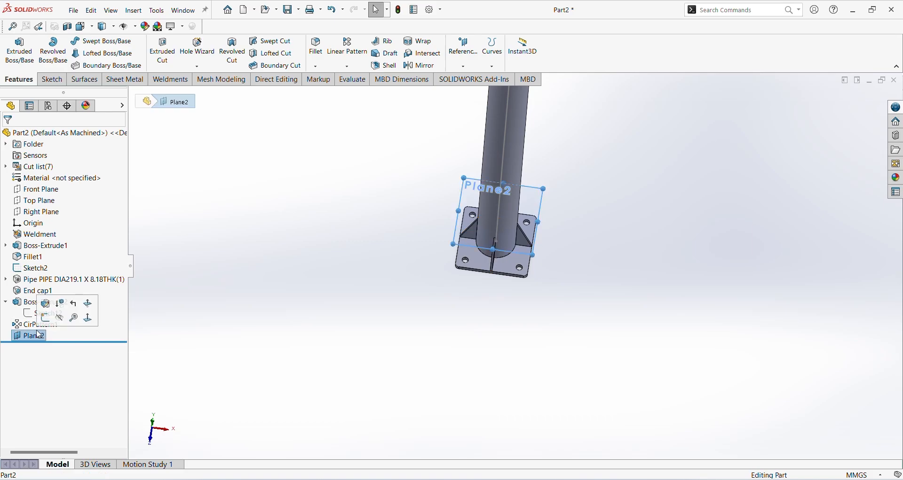
left_click(46, 81)
left_click(14, 47)
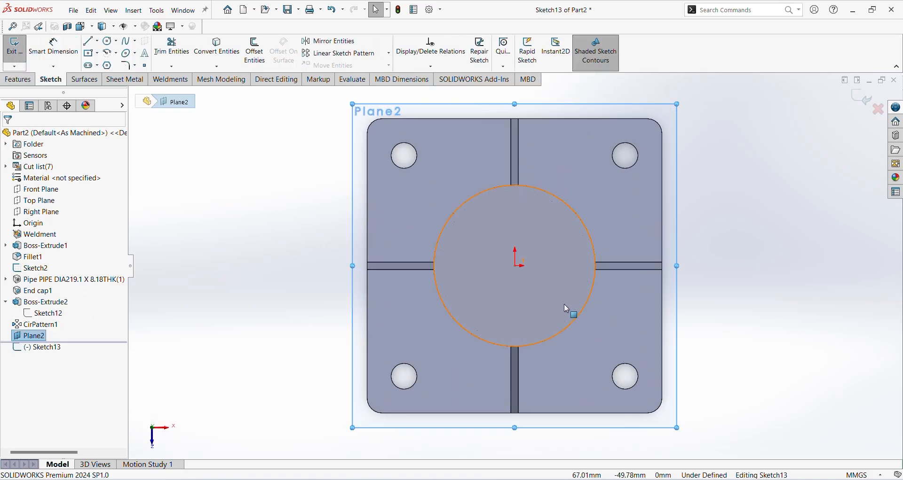
scroll(564, 304, "up", 2)
left_click(668, 295)
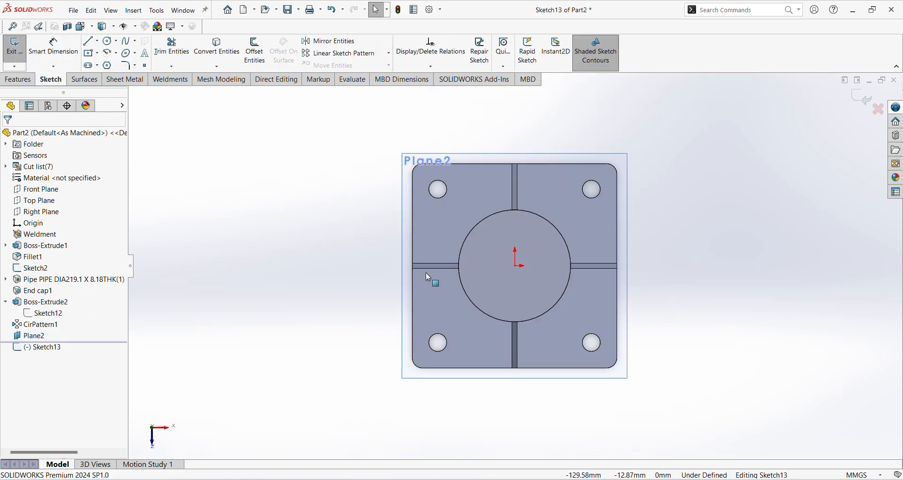
Step: Sketch two horizontal lines extending past the plate, one beyond its upper edge about 760 mm long and one below the pipe about 785 mm long
left_click(95, 55)
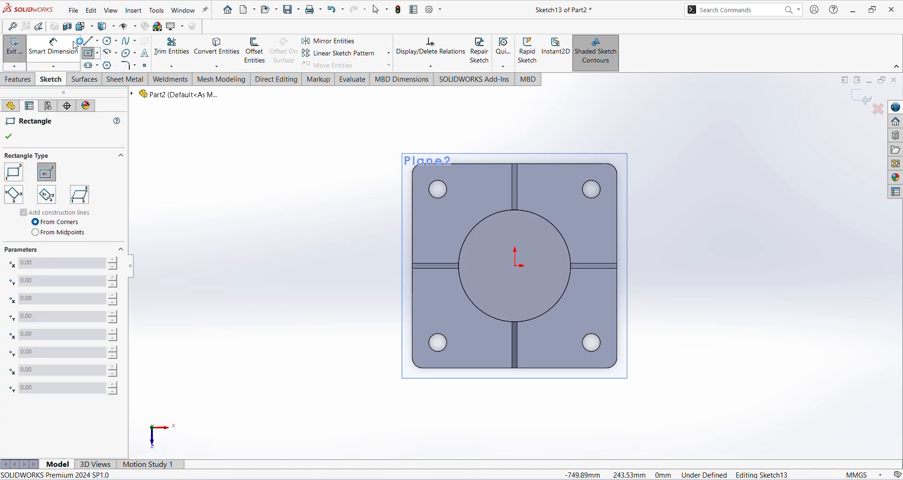
left_click(92, 54)
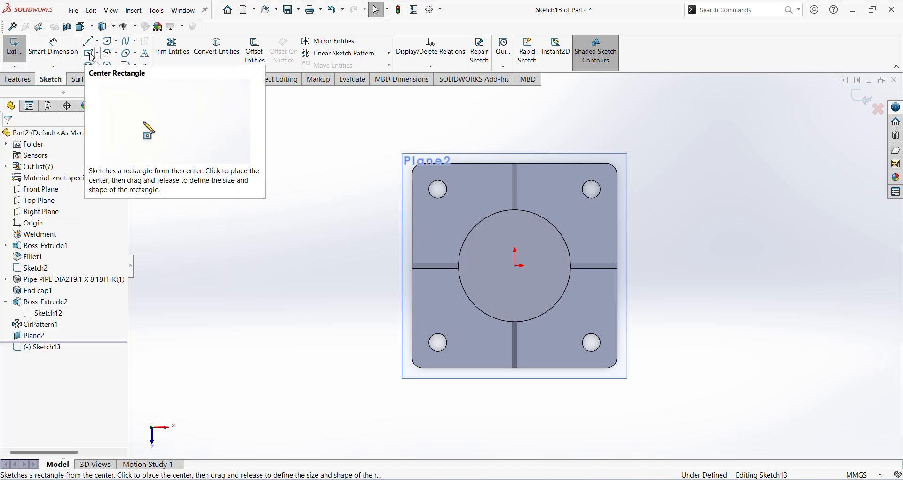
left_click(89, 40)
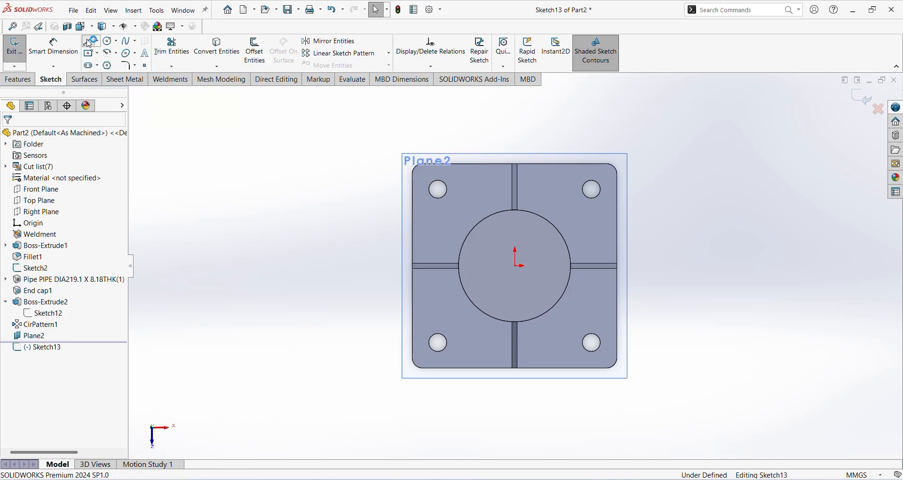
left_click(504, 137)
key("z")
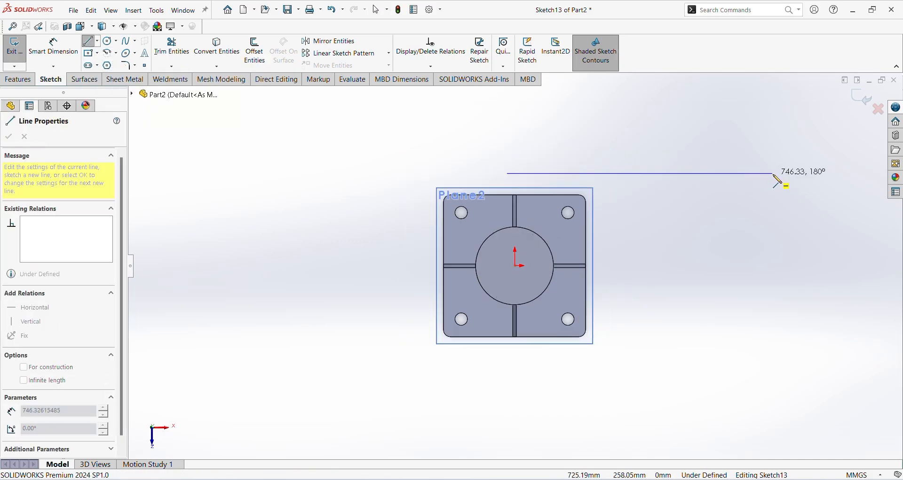
left_click(785, 200)
key("Escape")
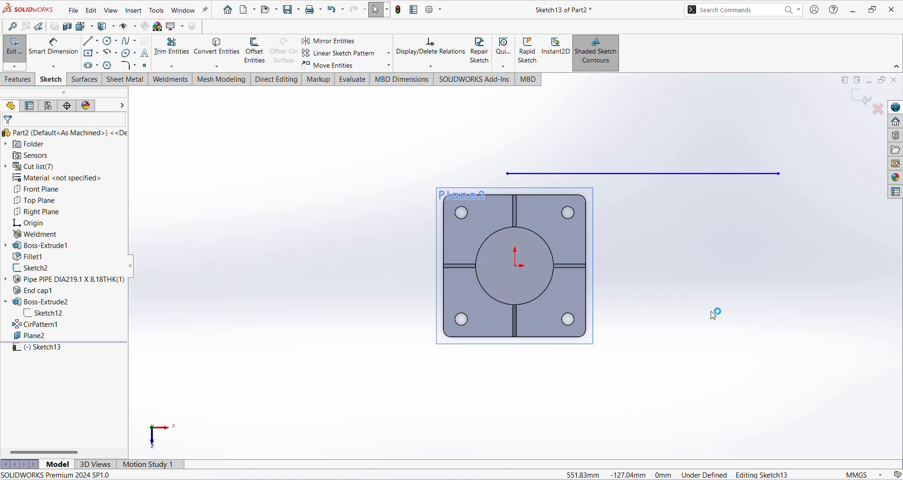
key("l")
left_click(499, 324)
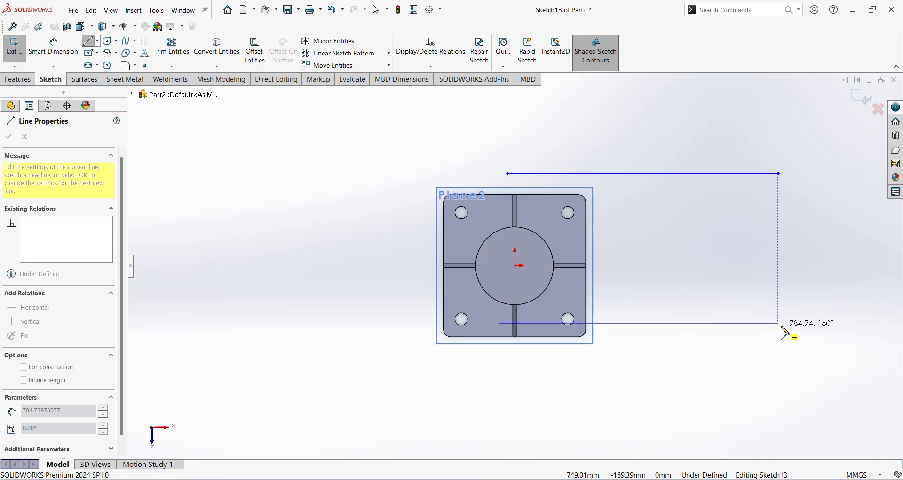
left_click(779, 324)
key("Escape")
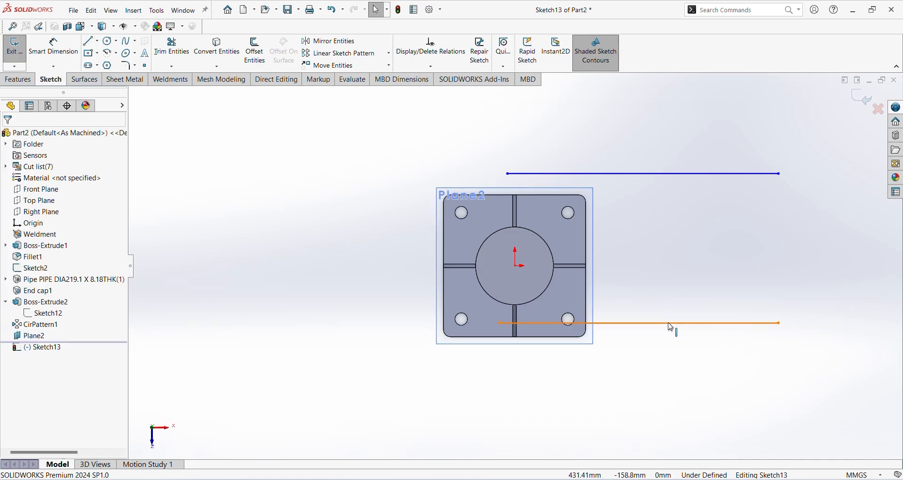
Step: Make the two horizontal tread lines equal in length
left_click(663, 324)
left_click(617, 175, "ctrl")
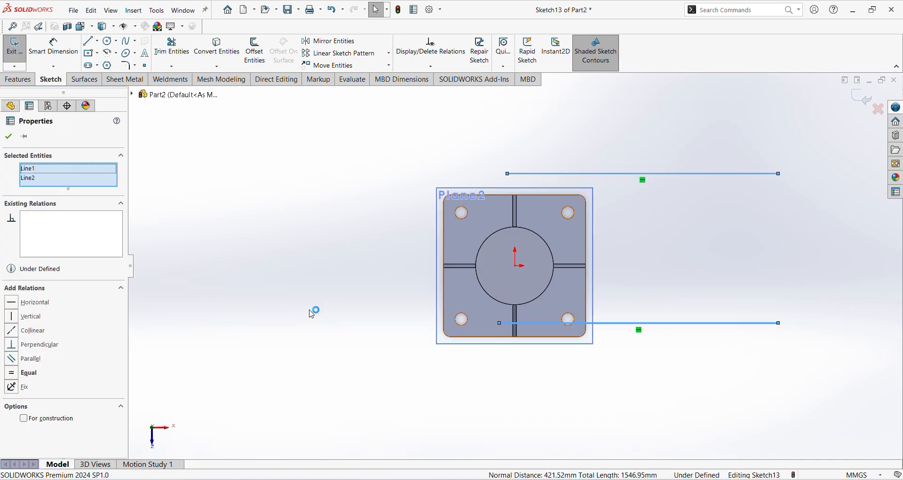
left_click(19, 374)
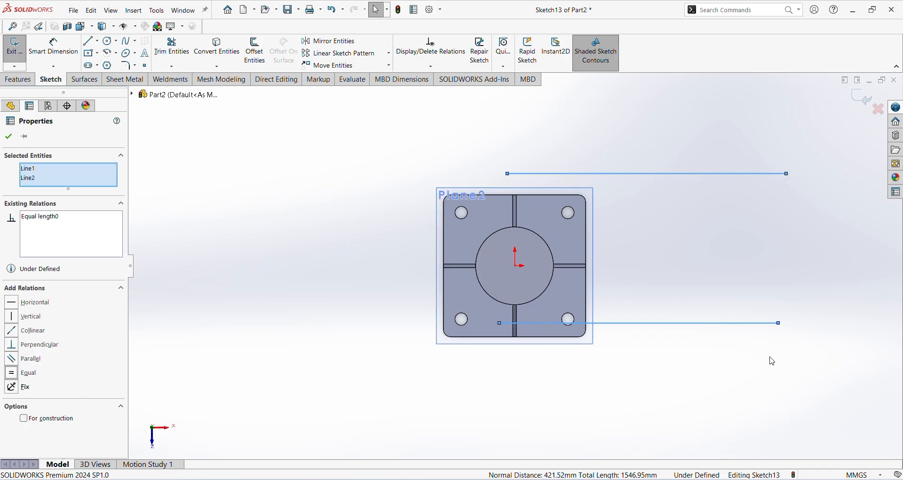
left_click(772, 361)
Step: Add a vertical relation between the origin and the left endpoint of the lower tread line
scroll(501, 341, "down", 3)
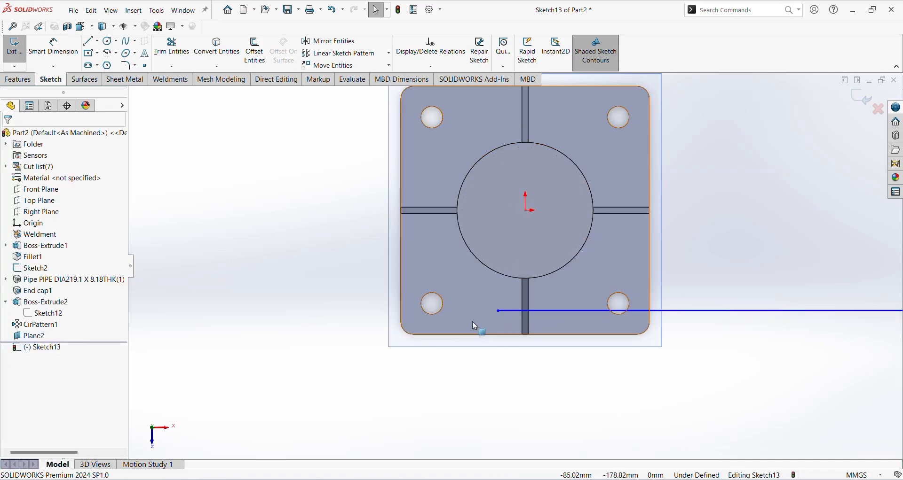
left_click(498, 311)
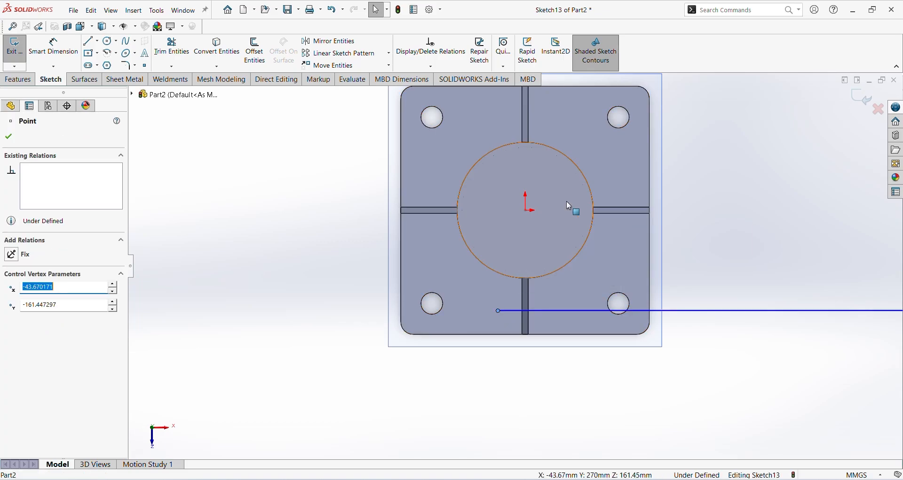
left_click(526, 210, "ctrl")
left_click(12, 317)
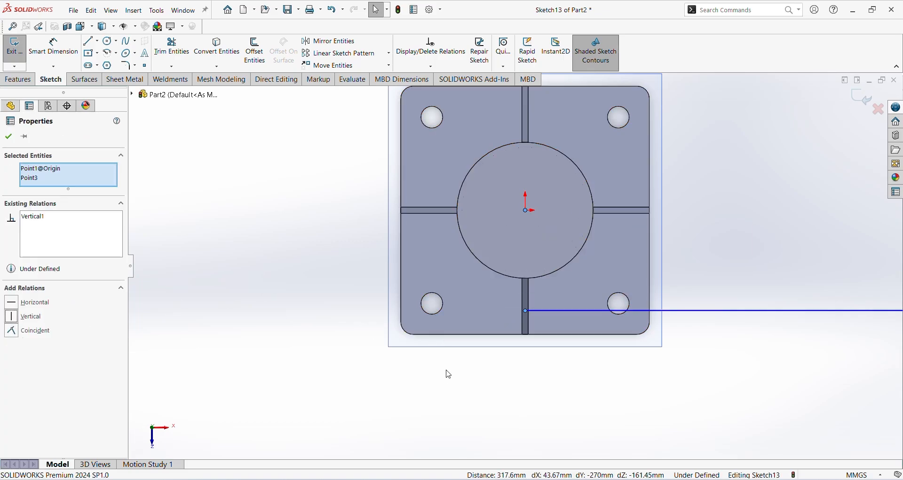
left_click(477, 387)
Step: Align the upper tread line's left endpoint vertically with the origin and dismiss the save reminder
scroll(514, 364, "up", 3)
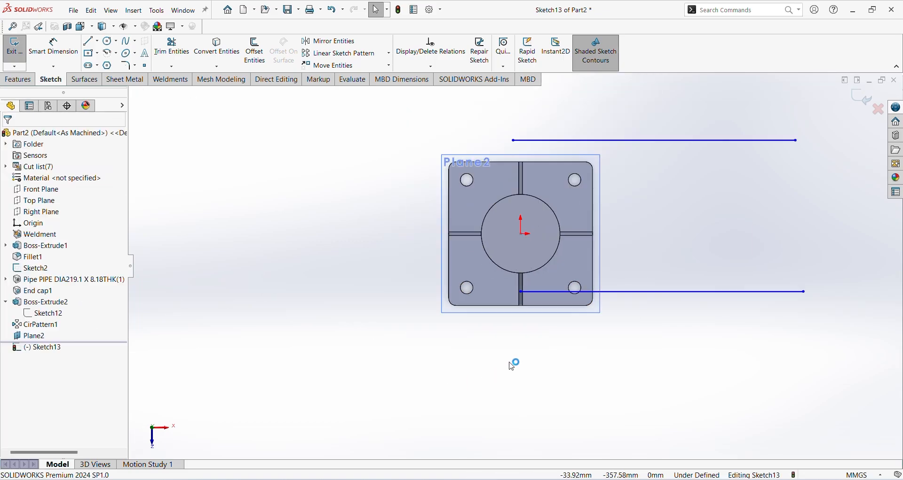
left_click(514, 140)
scroll(523, 232, "up", 2)
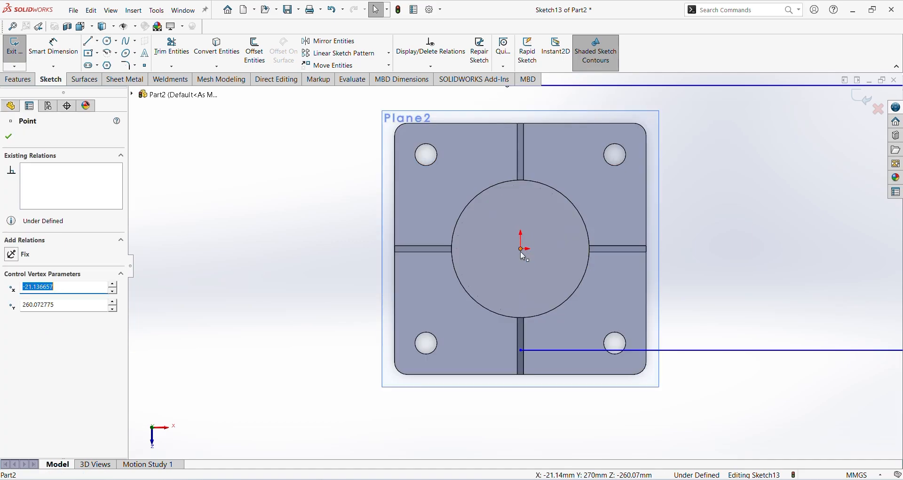
left_click(523, 252, "ctrl")
left_click(19, 317)
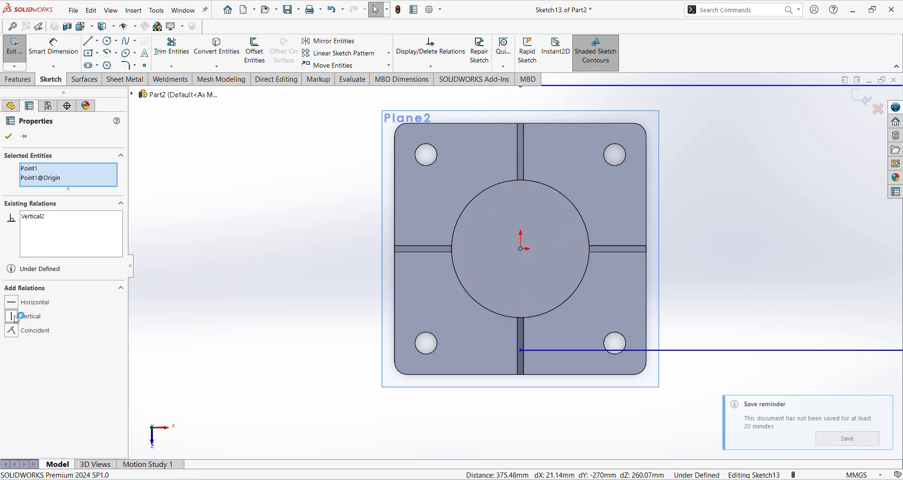
mouse_move(840, 414)
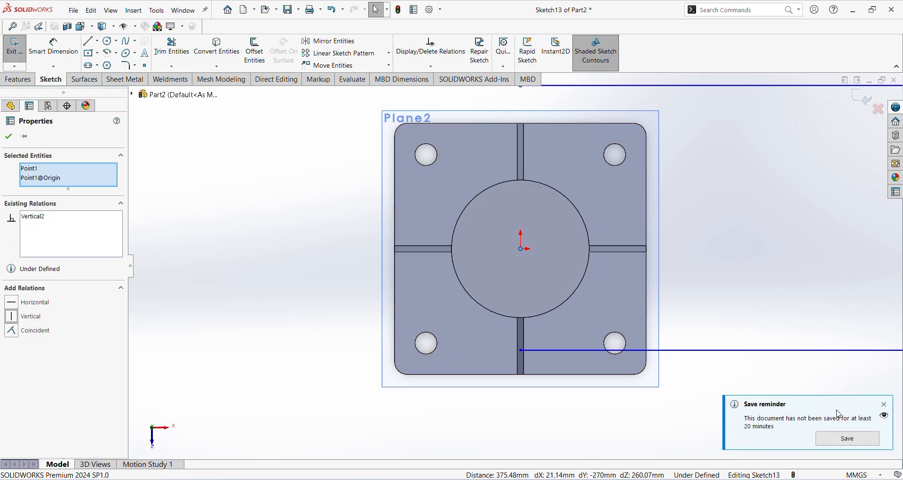
left_click(885, 404)
left_click(794, 390)
Step: Sketch a circle centred on the origin, about 1753 mm in diameter, enclosing both tread lines
scroll(658, 350, "up", 4)
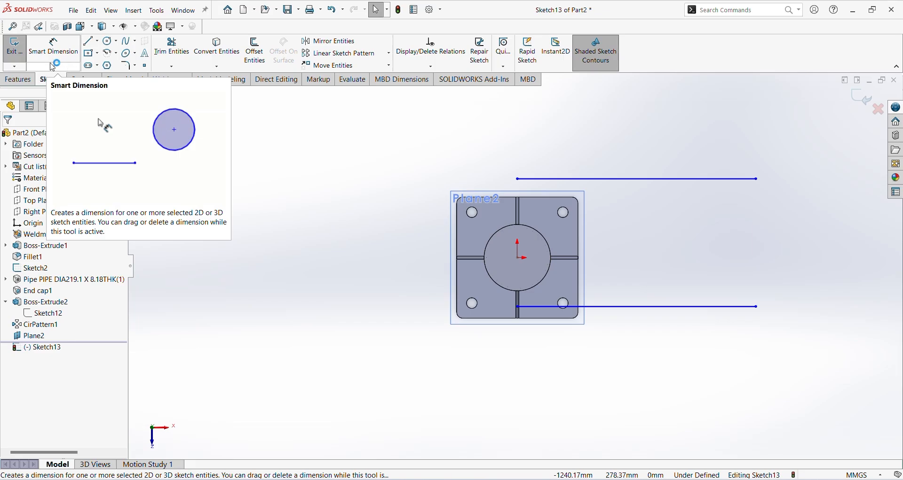
left_click(109, 42)
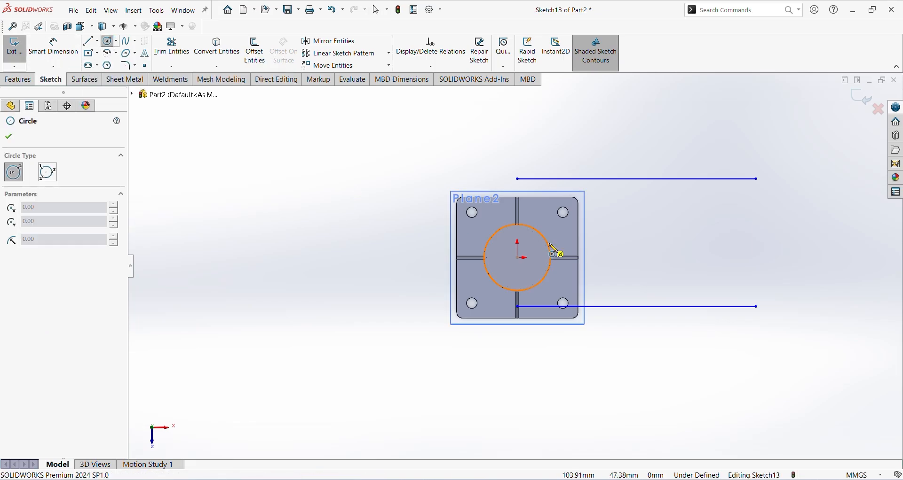
left_click(517, 258)
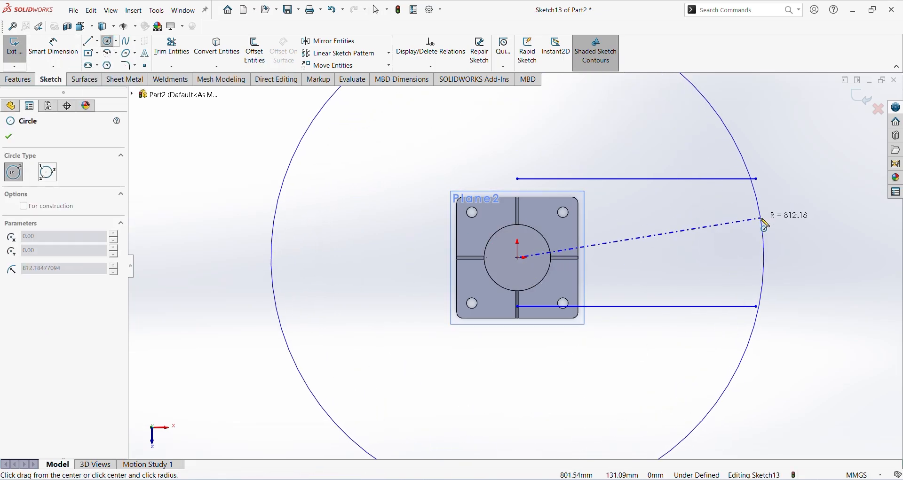
left_click(785, 227)
Step: Dimension the large circle around the tread lines with a diameter of 2200 mm
left_click(53, 47)
key("f")
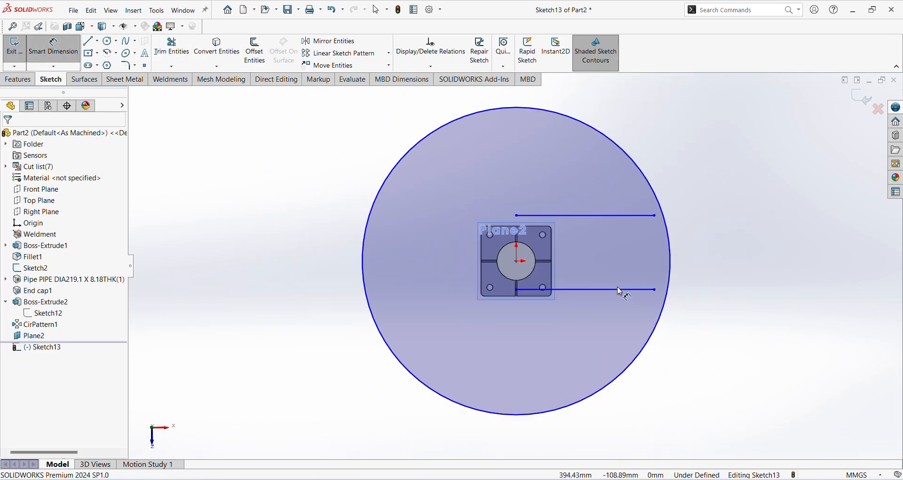
left_click(661, 204)
left_click(723, 190)
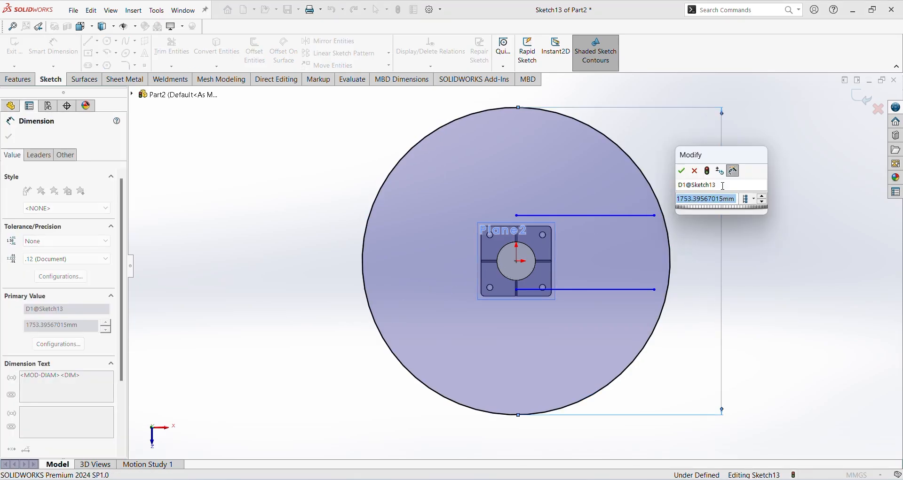
type("2200")
key("Return")
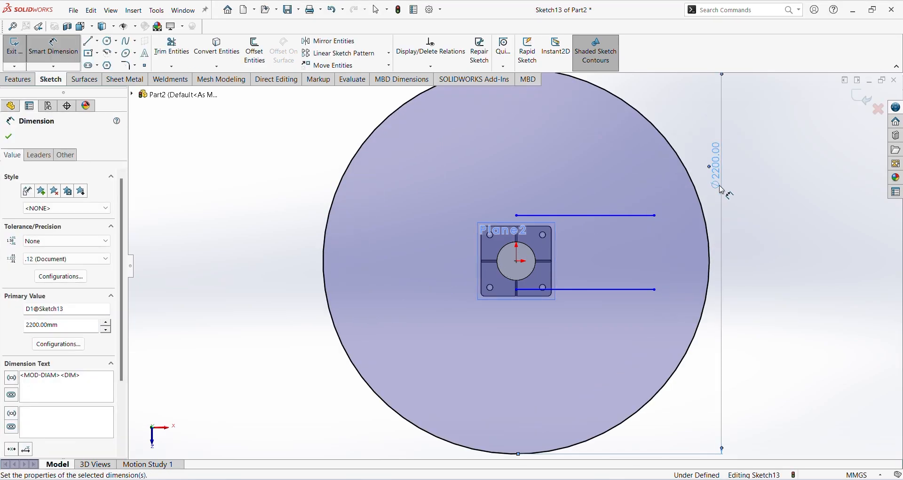
left_click(775, 278)
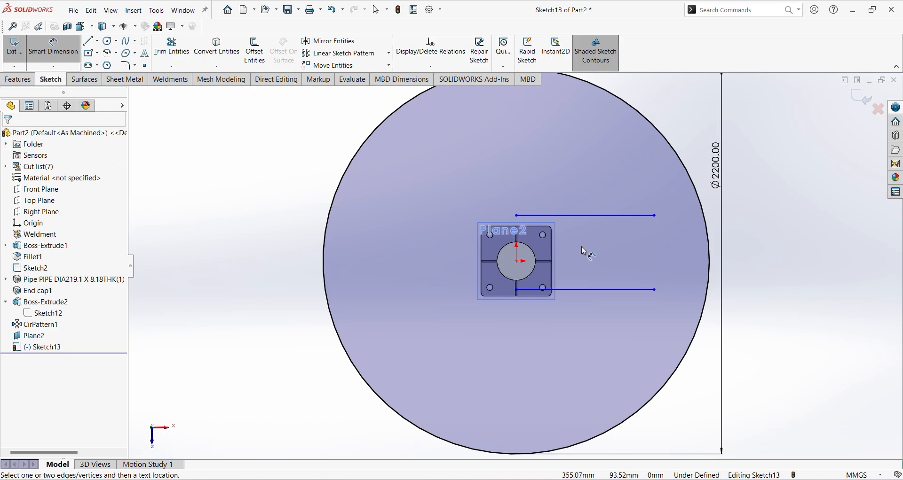
scroll(671, 249, "up", 1)
key("Escape")
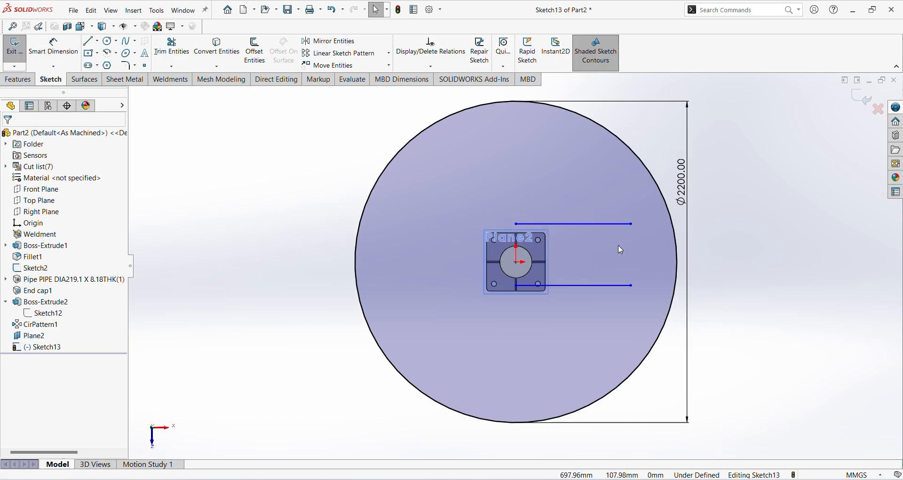
Step: Extend both horizontal tread lines to the large circle, accepting the removal of their equal-length relation
left_click(172, 67)
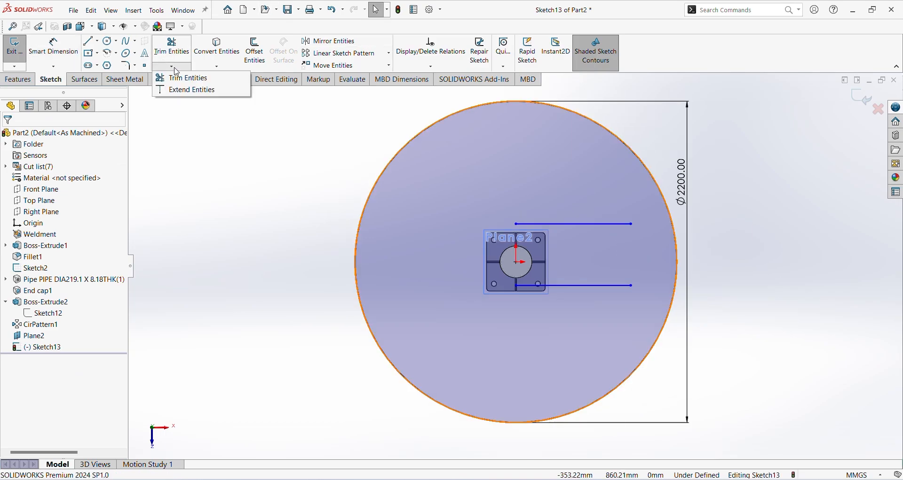
left_click(176, 92)
scroll(619, 242, "down", 2)
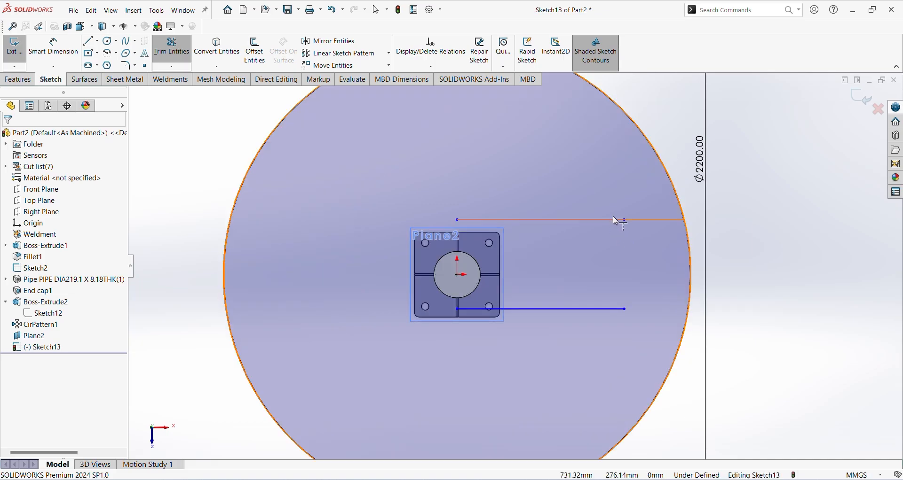
left_click(599, 310)
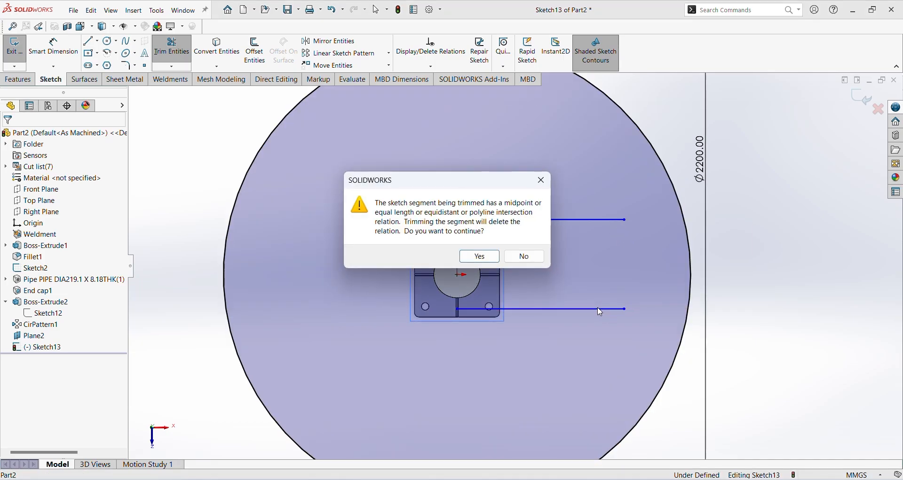
left_click(492, 261)
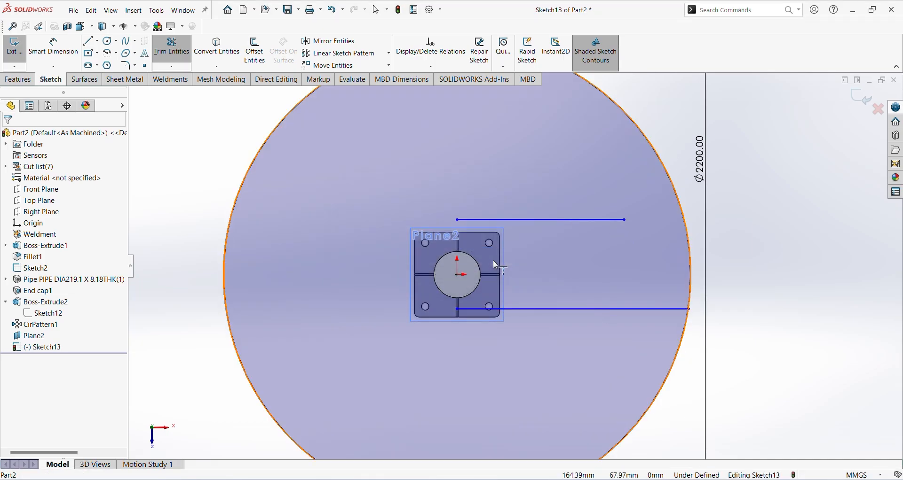
left_click(608, 220)
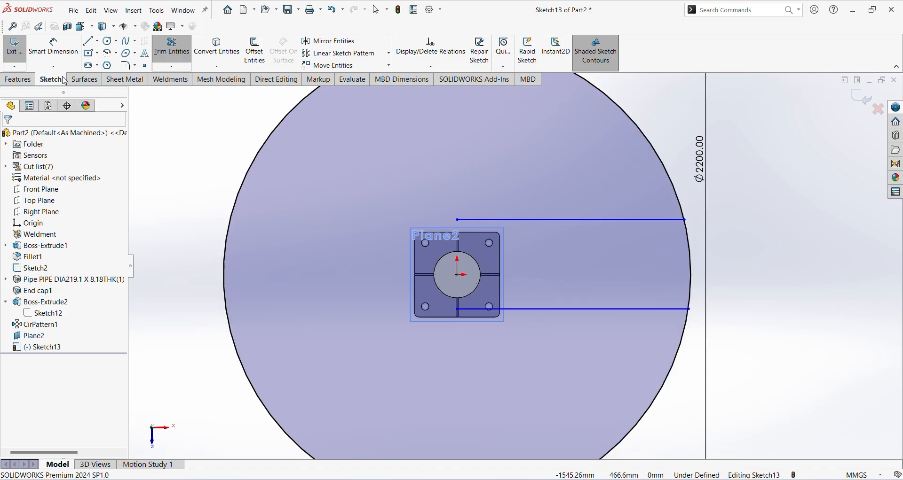
Step: Dimension the spacing between the two horizontal tread lines as 350 mm
left_click(53, 47)
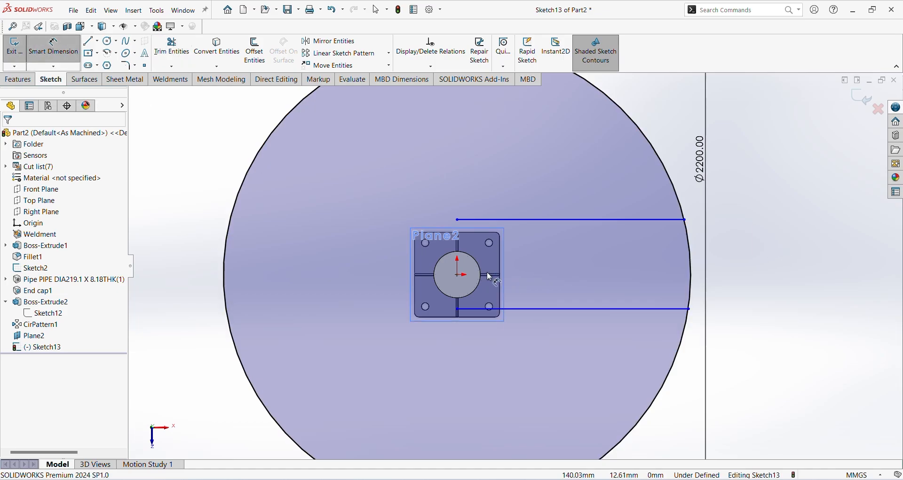
left_click(610, 220)
left_click(625, 309)
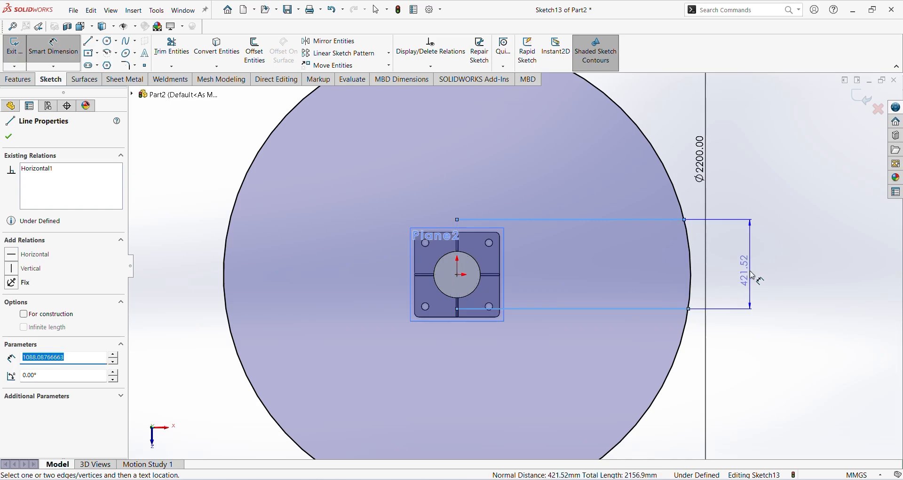
left_click(752, 275)
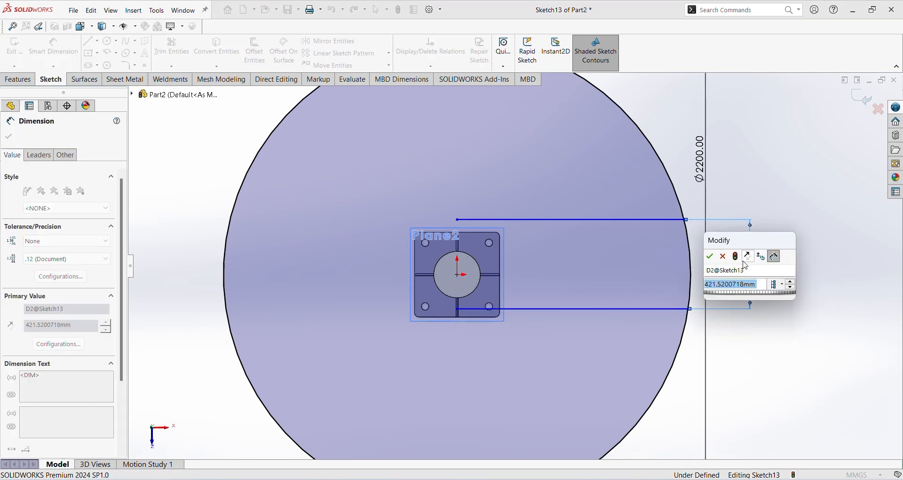
type("350")
key("Return")
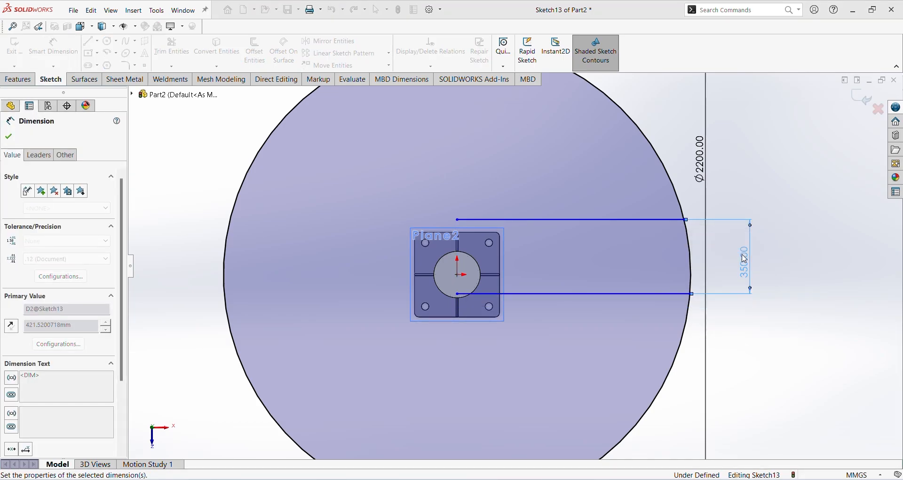
left_click(745, 371)
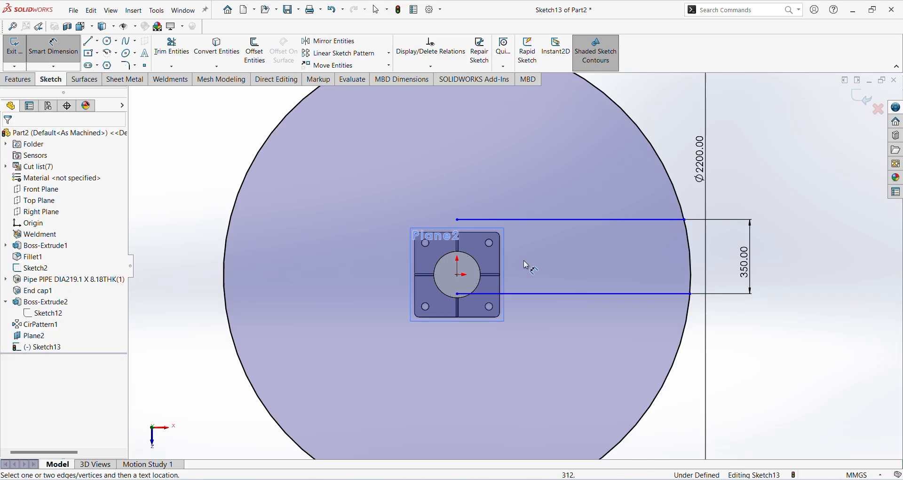
Step: Set the distance from the upper tread line to the origin to 350/2 mm
left_click(525, 220)
scroll(457, 276, "down", 2)
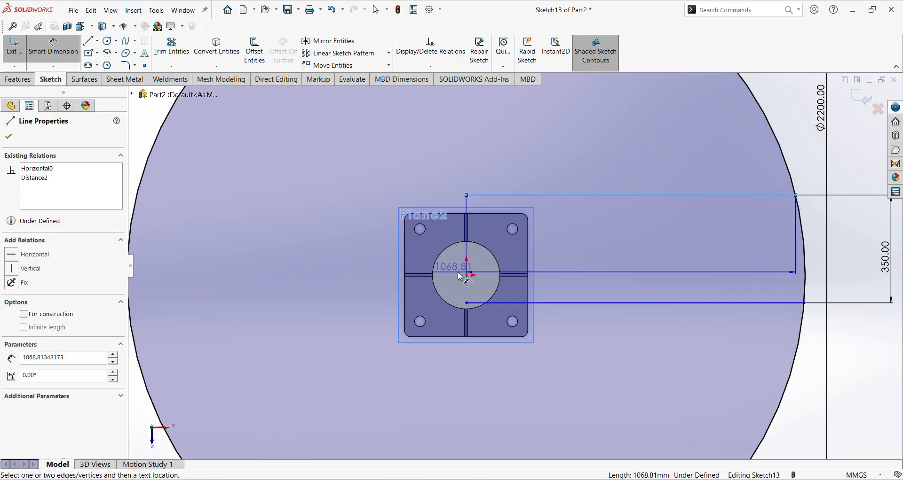
left_click(468, 277)
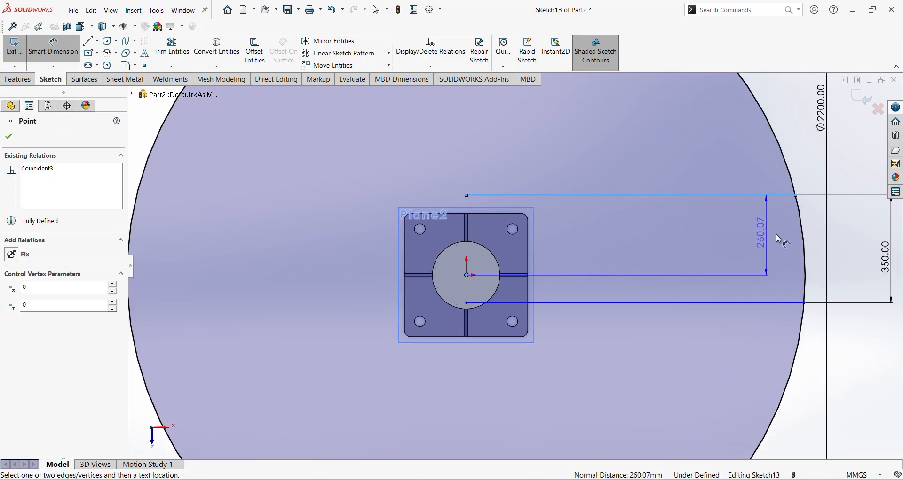
left_click(845, 238)
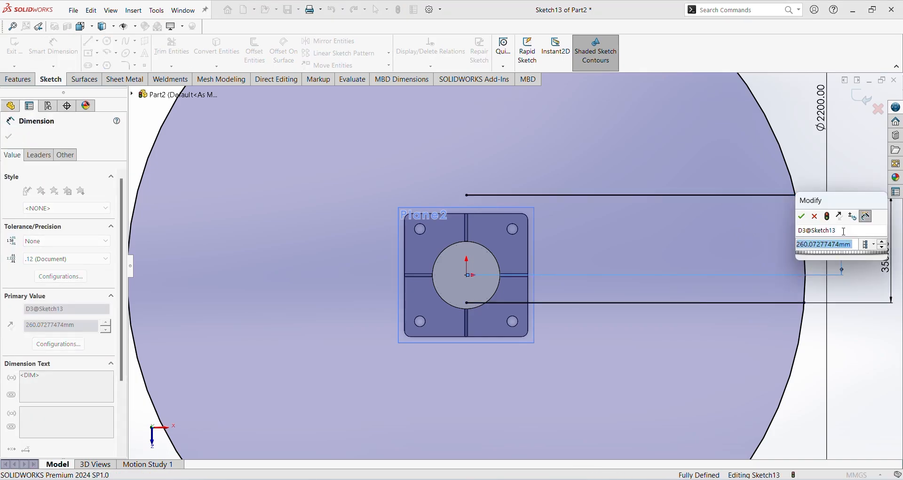
type("350")
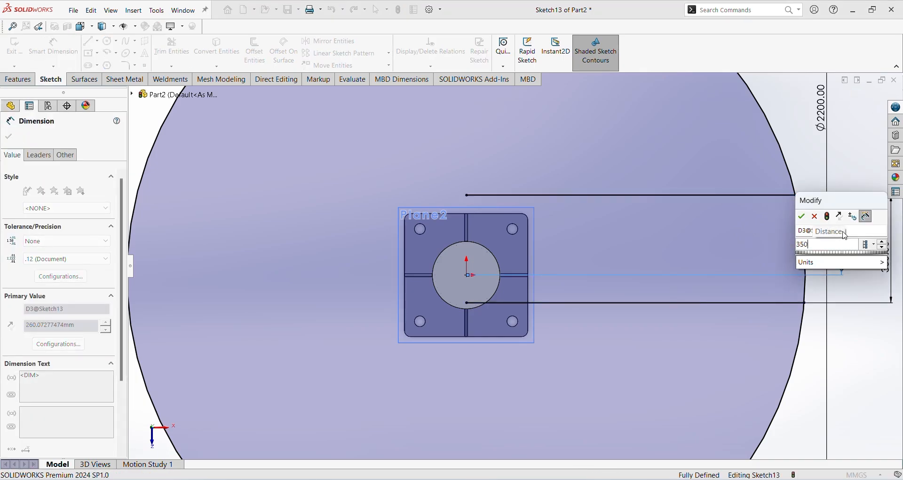
type("/2")
key("Return")
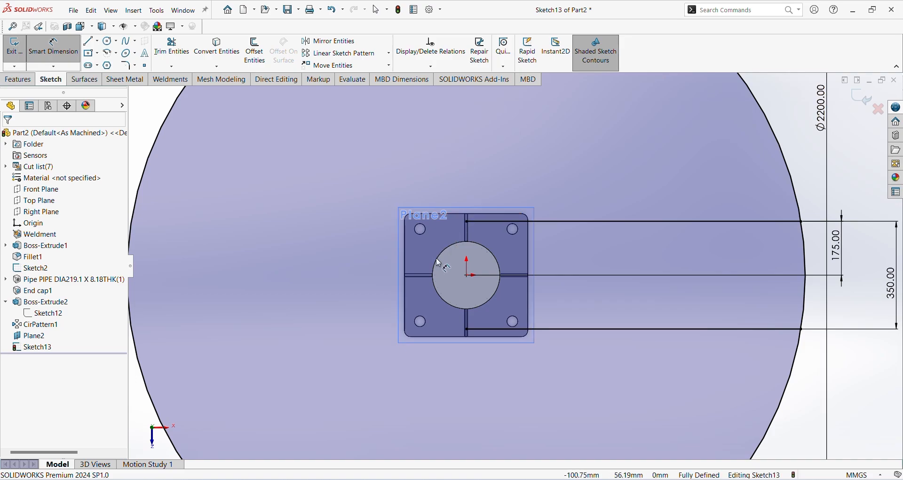
Step: Convert the pipe's circular outer edge into a sketch entity in the tread sketch
scroll(438, 261, "down", 3)
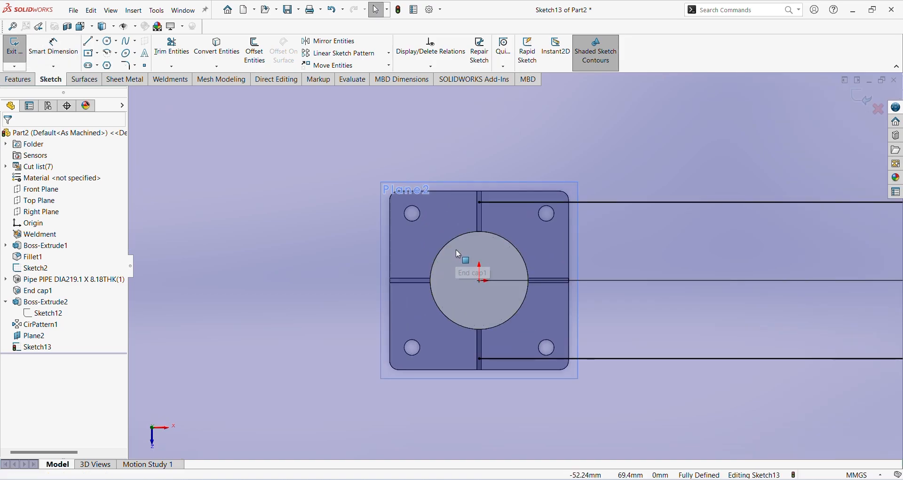
key("Escape")
left_click(460, 237)
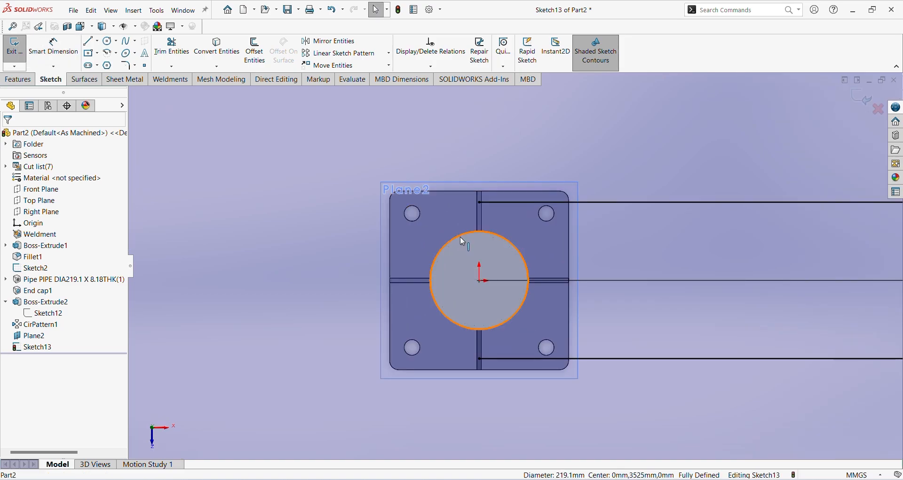
left_click(225, 52)
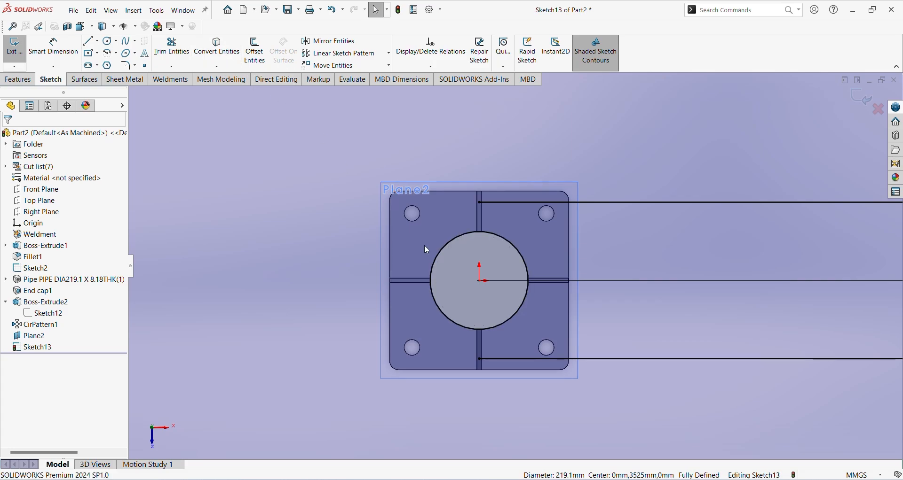
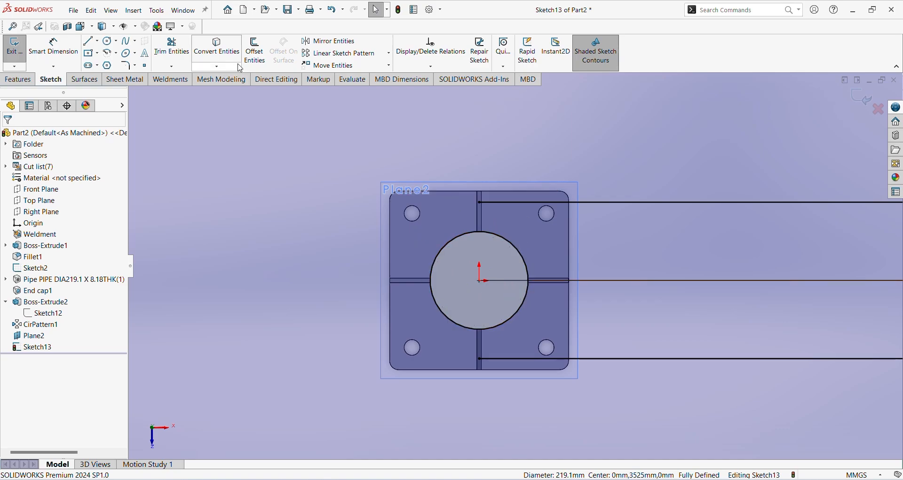
Step: Offset the converted pipe circle outward by 30 mm
left_click(254, 51)
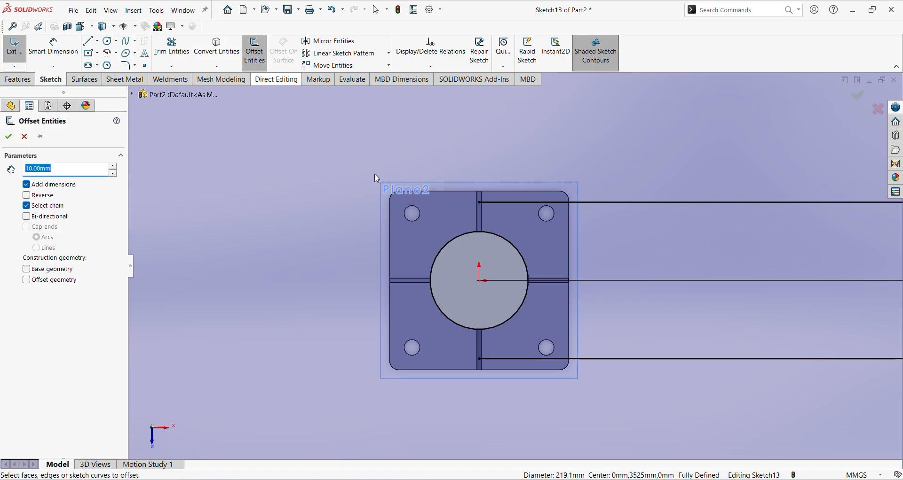
left_click(450, 242)
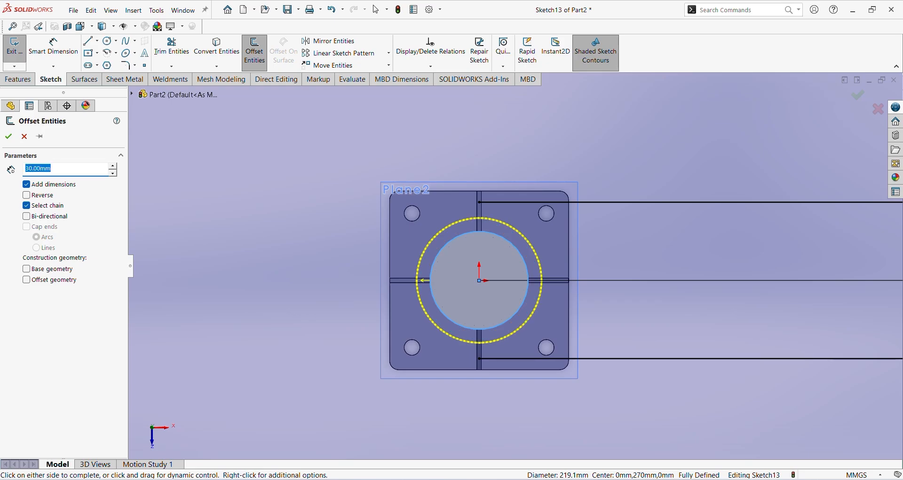
left_click(9, 137)
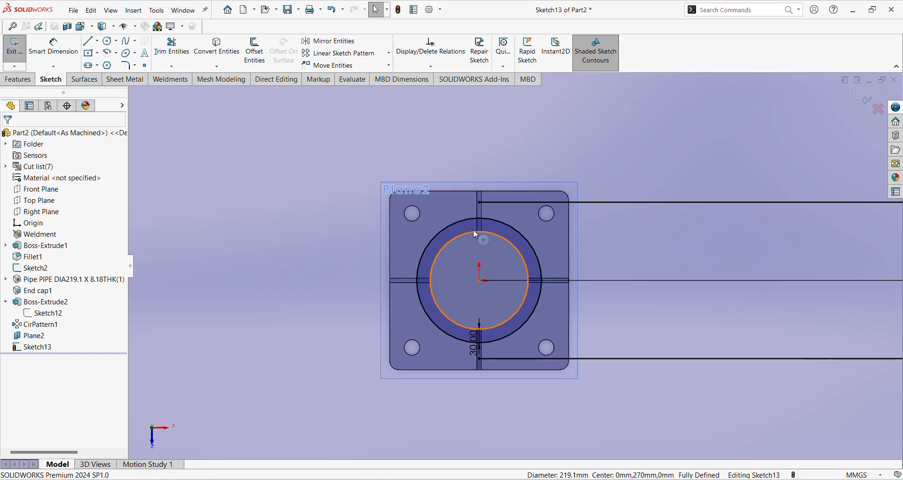
Step: Sketch a slanted line about 206 mm long from the upper tread line's inner end, passing outside the offset circle
key("l")
scroll(466, 219, "down", 3)
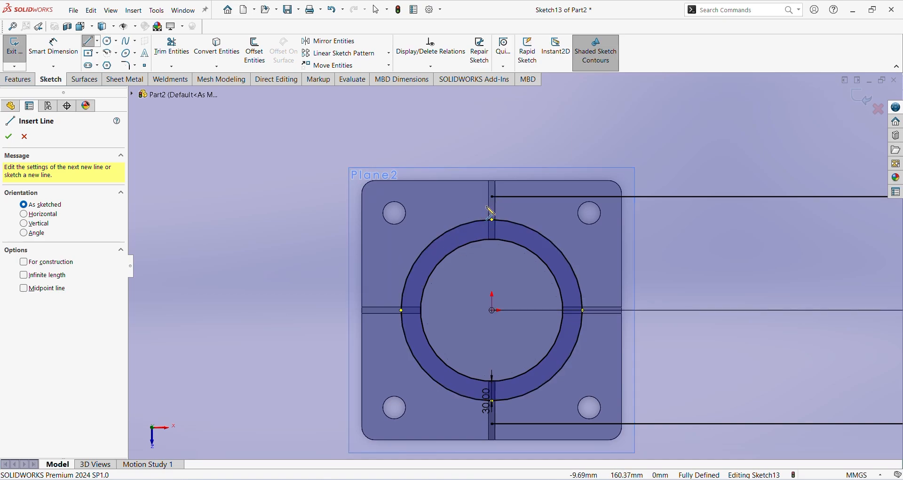
left_click(492, 196)
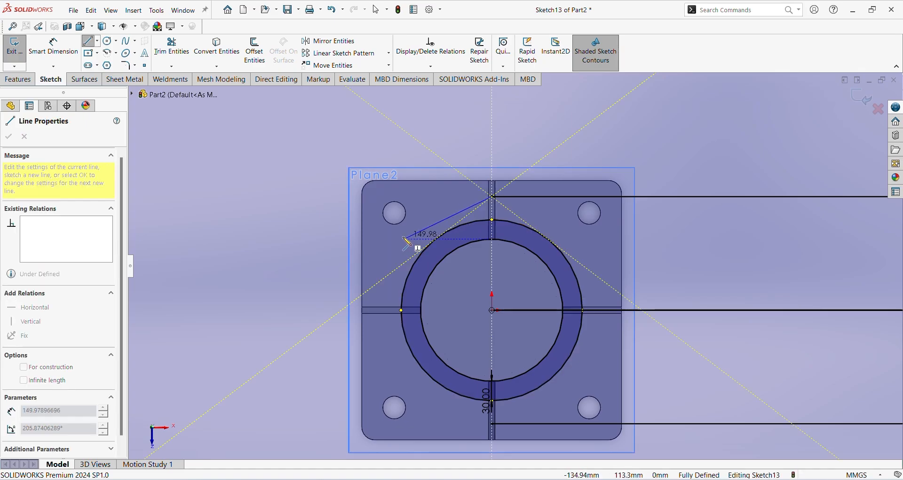
left_click(370, 251)
key("Escape")
key("Escape")
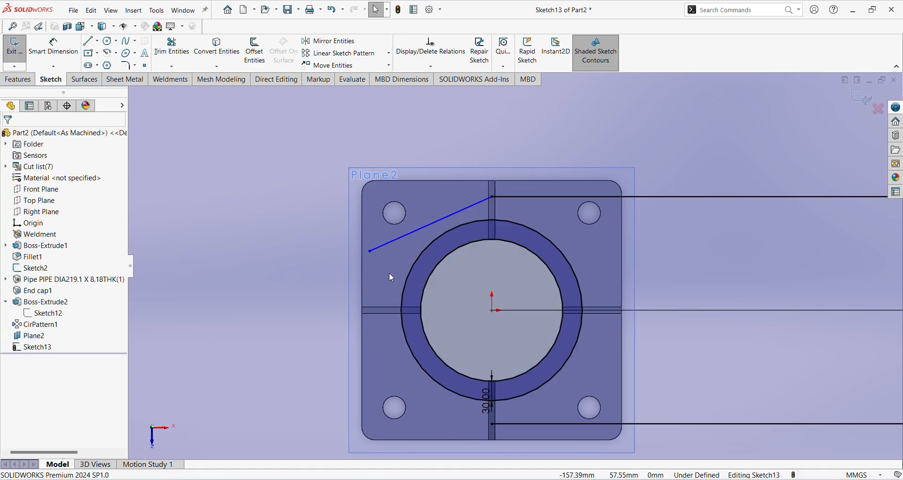
Step: Sketch a slanted line about 181 mm long from the lower tread line's inner end, passing outside the offset circle
scroll(444, 331, "up", 2)
scroll(444, 331, "down", 1)
key("l")
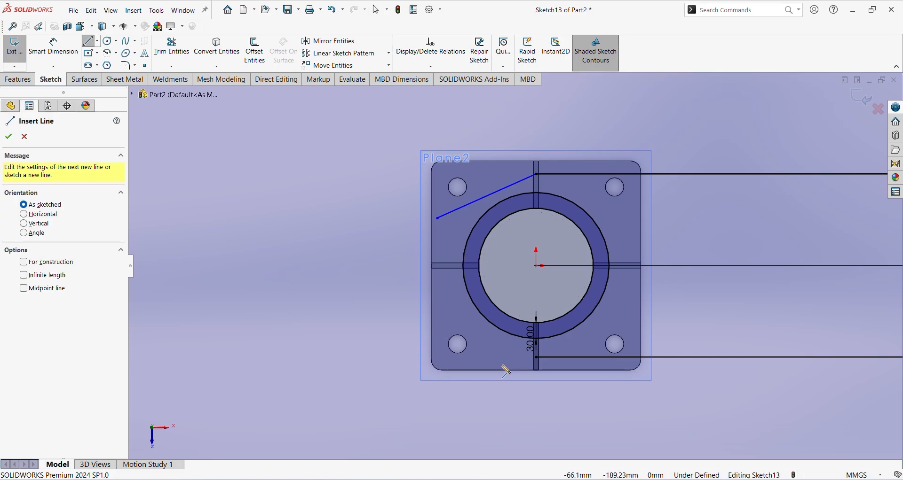
left_click(536, 359)
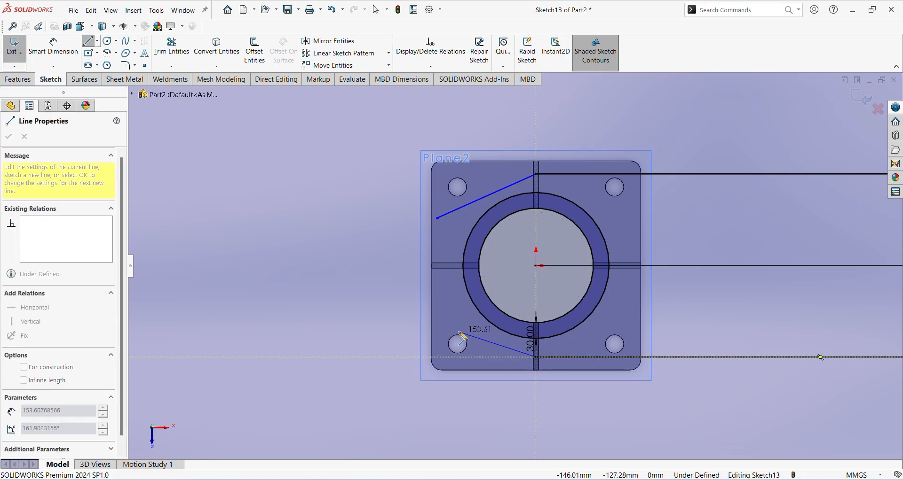
left_click(447, 324)
key("Escape")
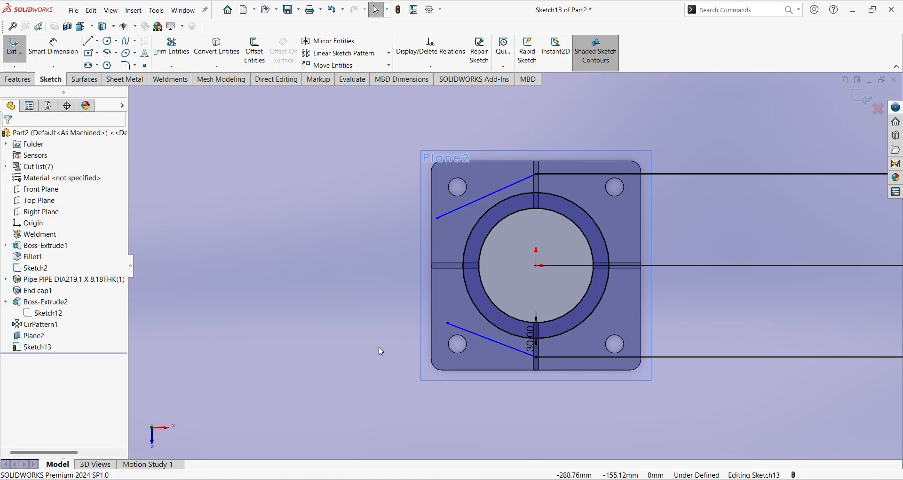
Step: Make the lower slanted line tangent to the 30 mm offset circle
scroll(542, 322, "down", 3)
left_click(473, 335)
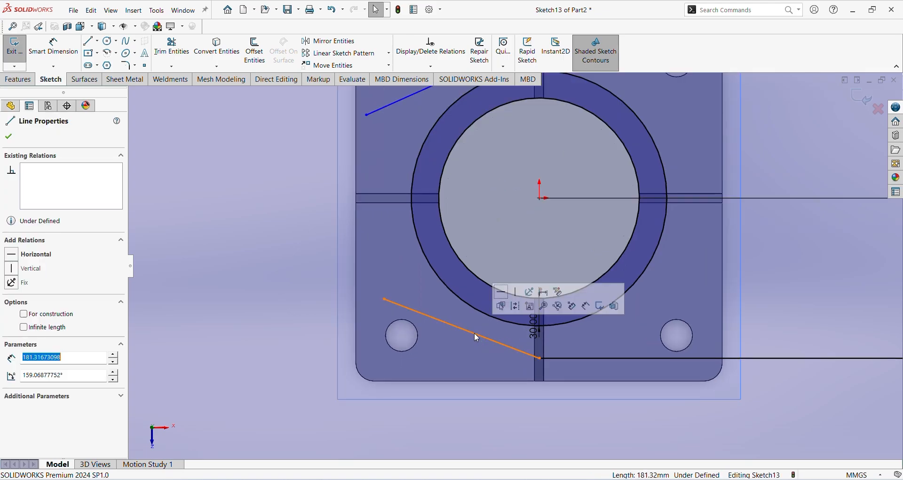
left_click(450, 291, "ctrl")
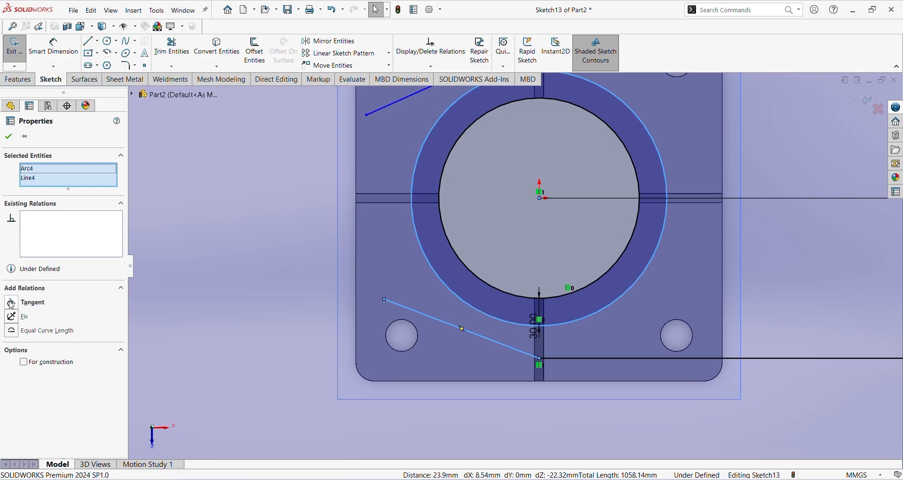
left_click(12, 303)
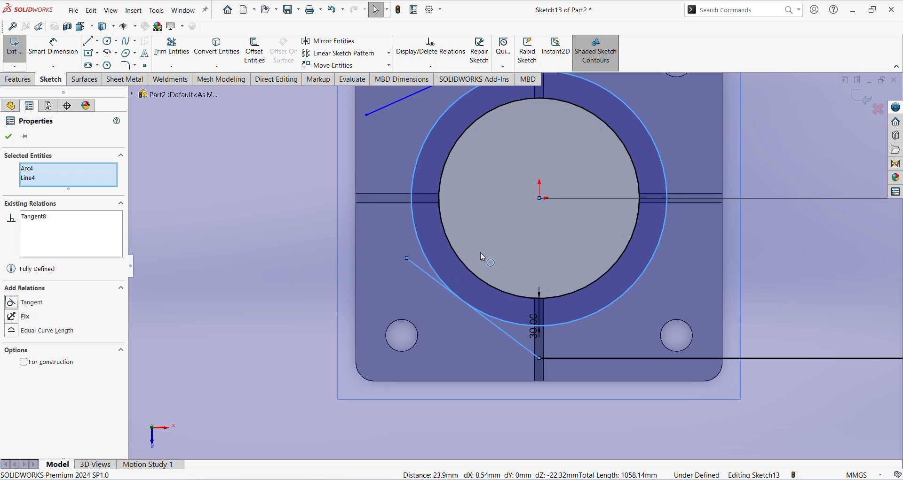
scroll(481, 252, "down", 2)
key("Escape")
Step: Add a tangent relation between the upper slanted line and the offset circle
left_click(449, 143)
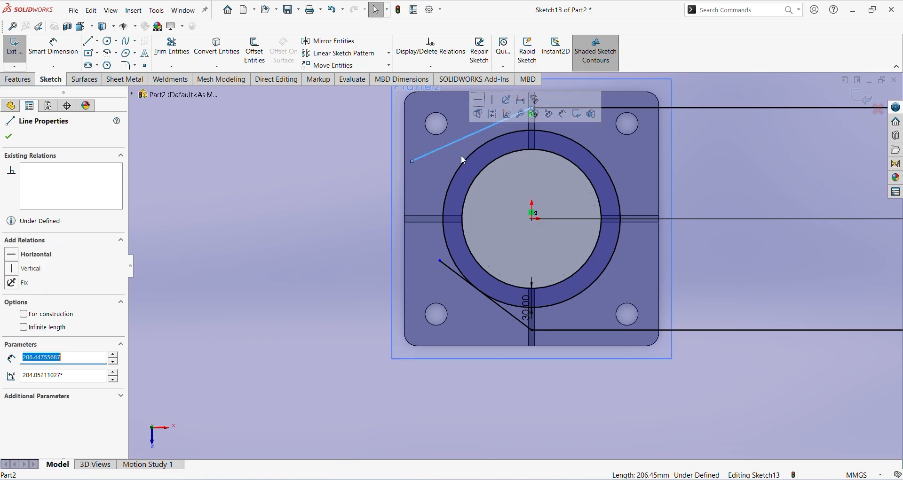
left_click(470, 156, "ctrl")
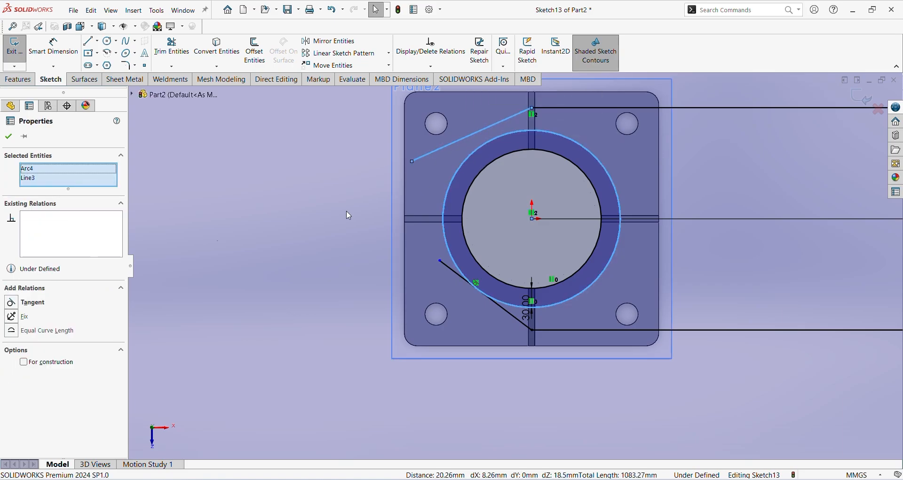
left_click(13, 305)
key("Escape")
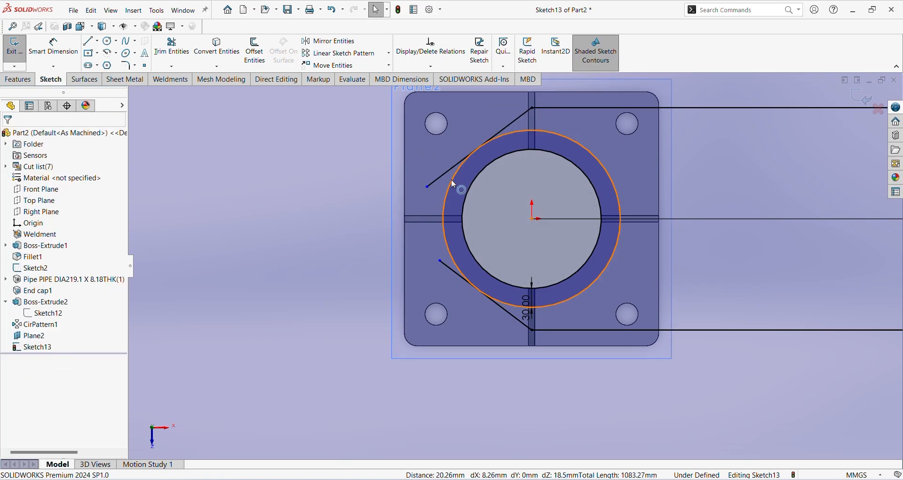
Step: Trim both tangent lines' ends beyond the offset circle and the circle's portion lying inside the tread outline
left_click(172, 47)
scroll(467, 201, "up", 2)
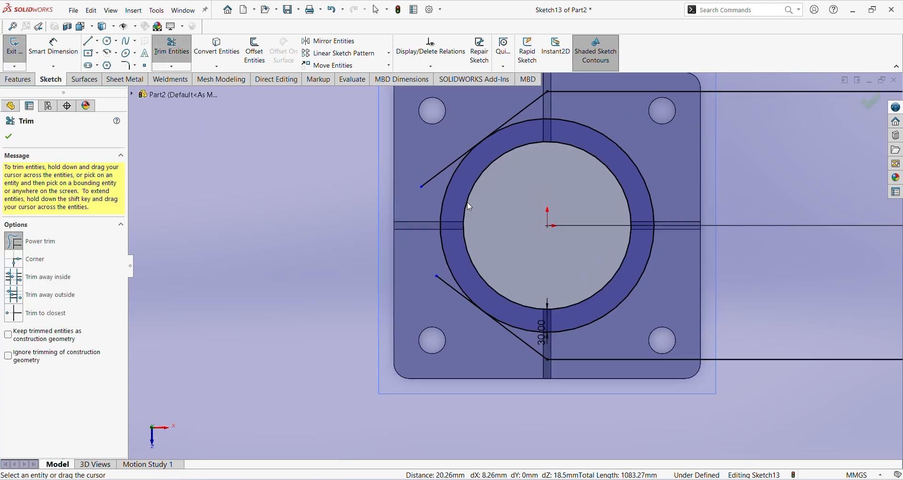
left_click_drag(425, 165, 431, 182)
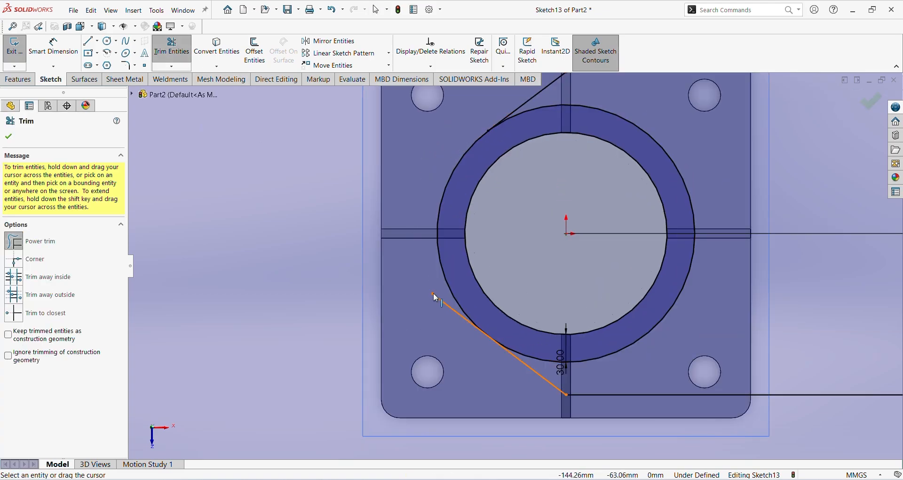
scroll(433, 293, "up", 3)
left_click_drag(442, 331, 462, 292)
scroll(462, 334, "down", 5)
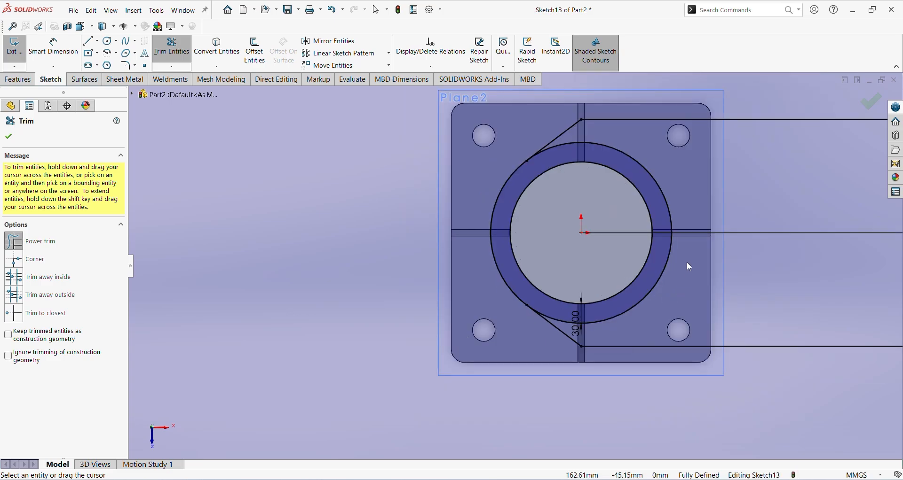
left_click_drag(687, 266, 661, 277)
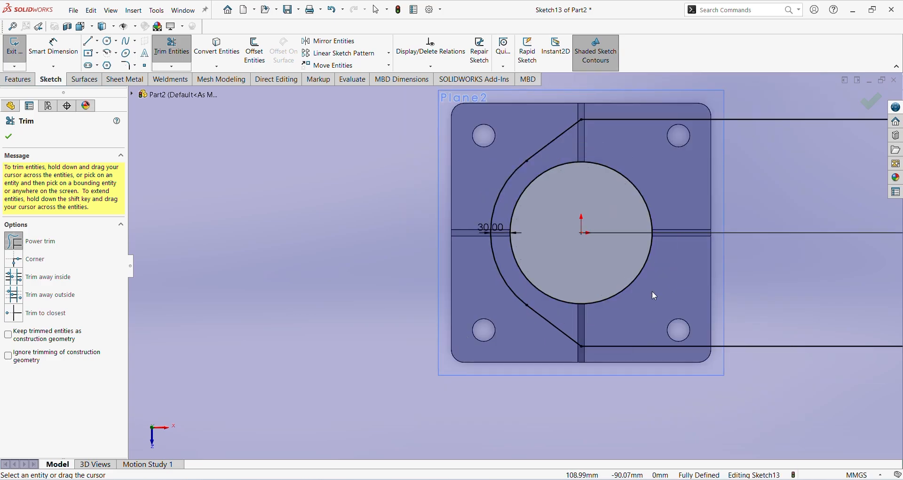
Step: Trim the 2200 mm circle down to the arc closing the tread's outer end and exit the sketch
scroll(652, 294, "up", 6)
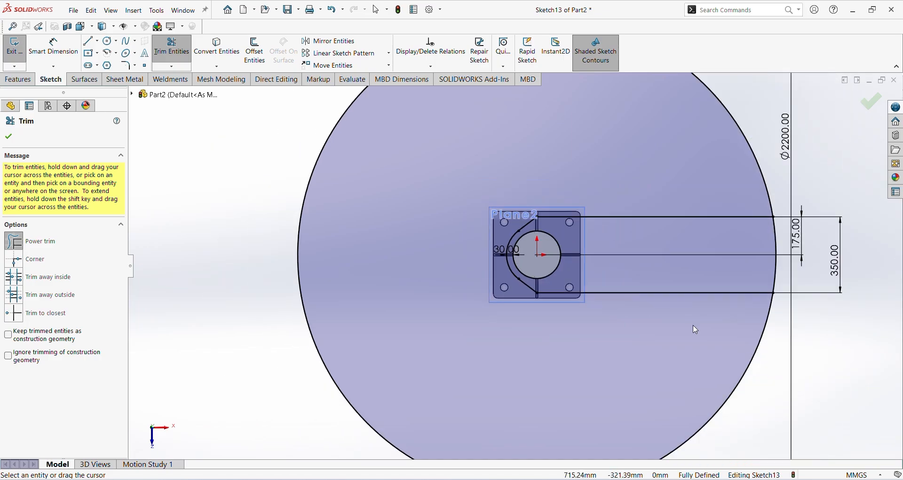
scroll(692, 299, "up", 2)
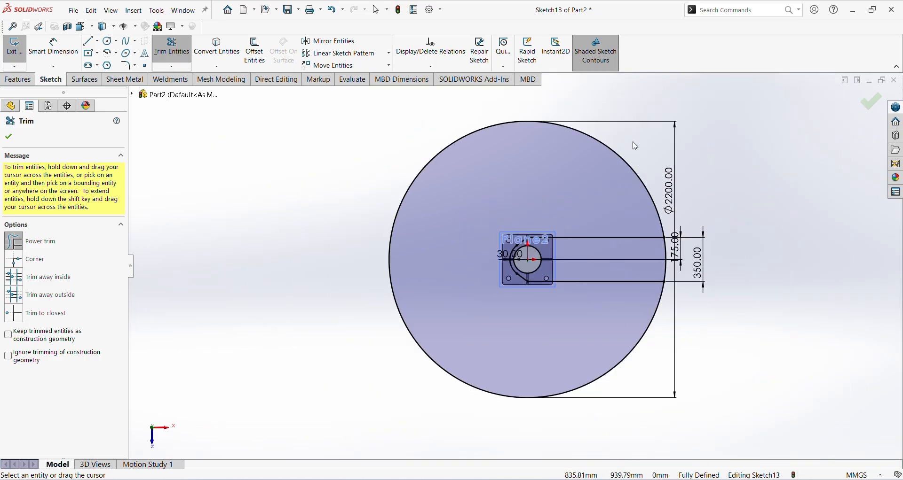
left_click_drag(635, 147, 602, 242)
scroll(595, 302, "down", 2)
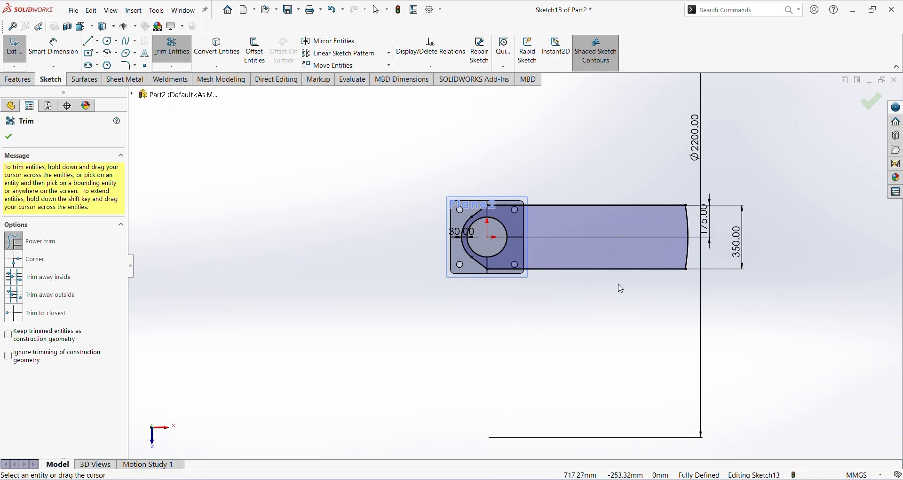
left_click(872, 105)
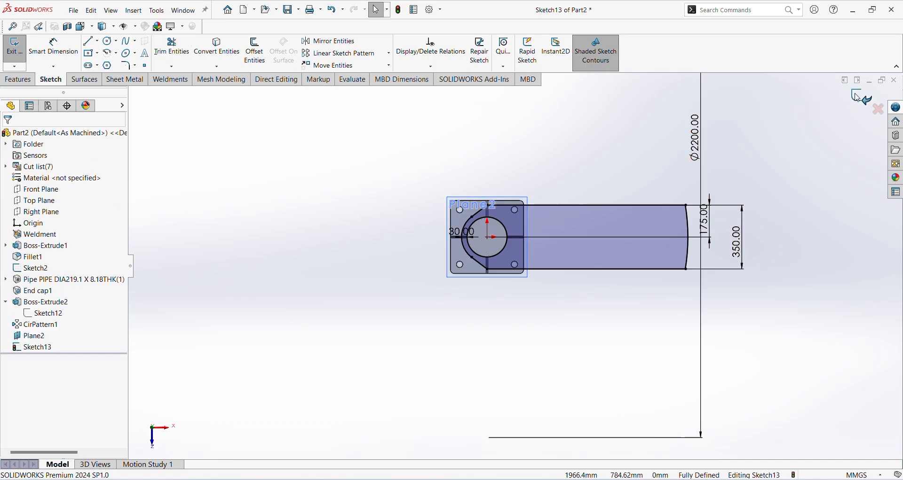
left_click(858, 97)
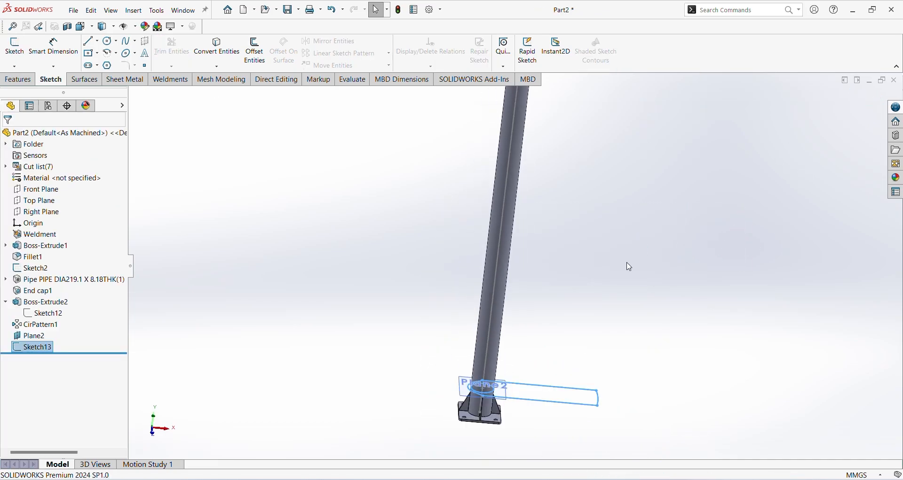
Step: Extrude the tread sketch upward 16 mm with a Blind end condition
scroll(508, 420, "down", 5)
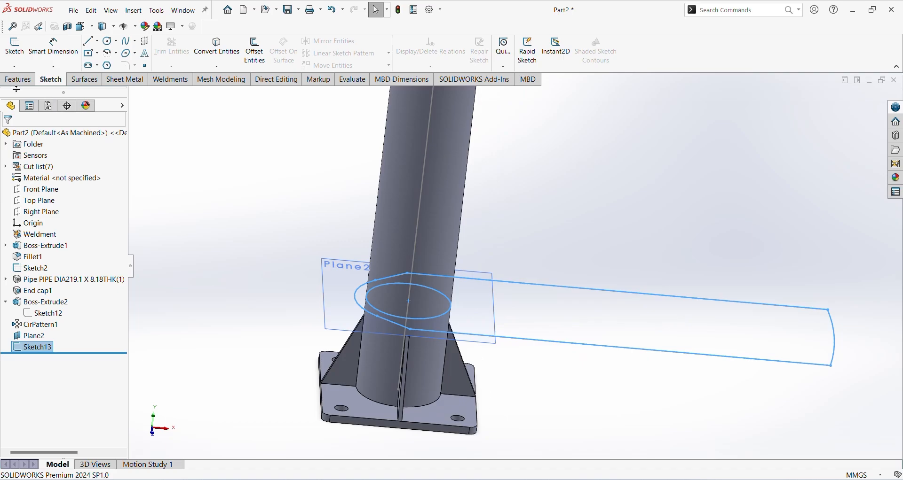
left_click(17, 79)
left_click(19, 49)
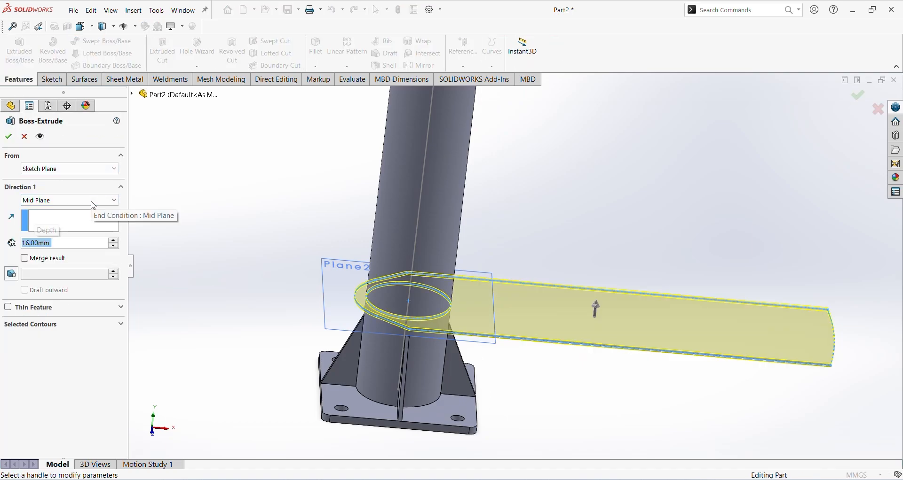
type("16")
key("Return")
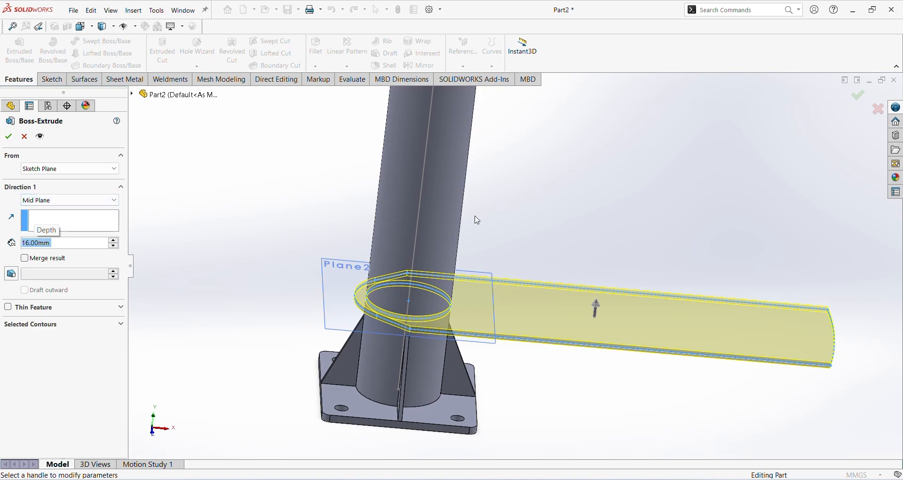
left_click(58, 200)
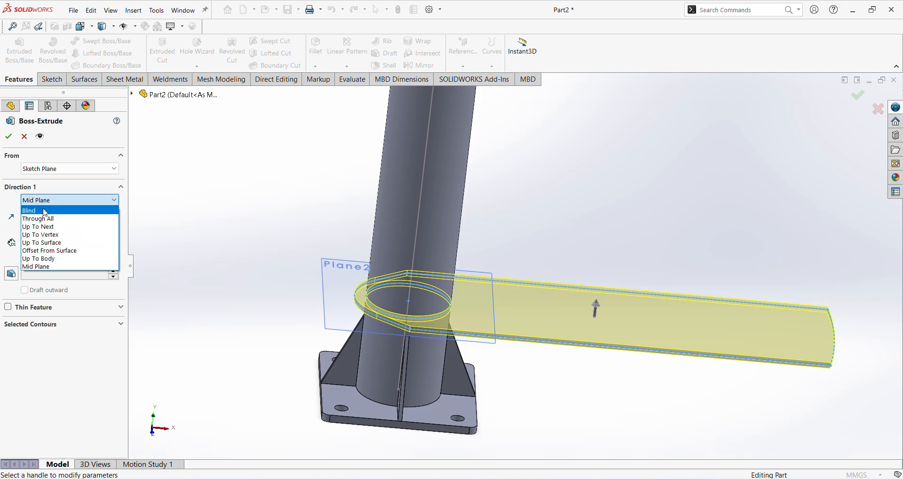
left_click(45, 211)
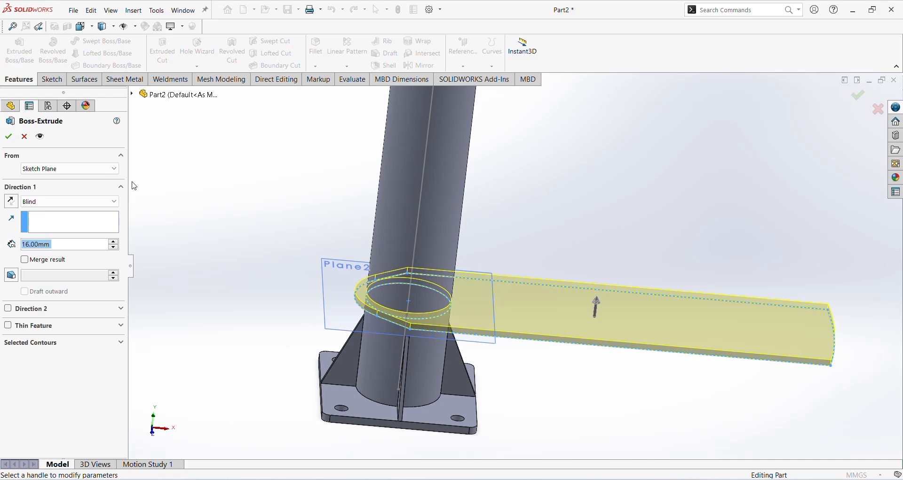
left_click(9, 137)
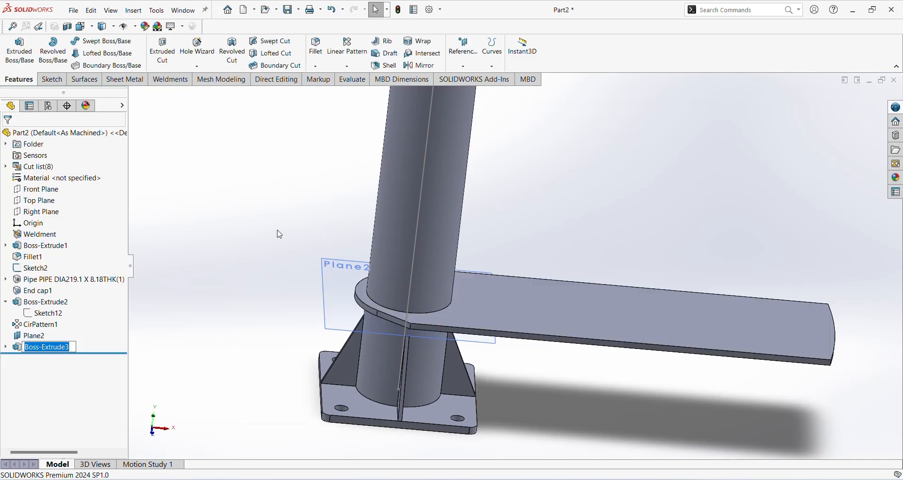
Step: Start a fillet and select the two short vertical corner edges at the tread's curved outer end
middle_click_drag(280, 234, 570, 357)
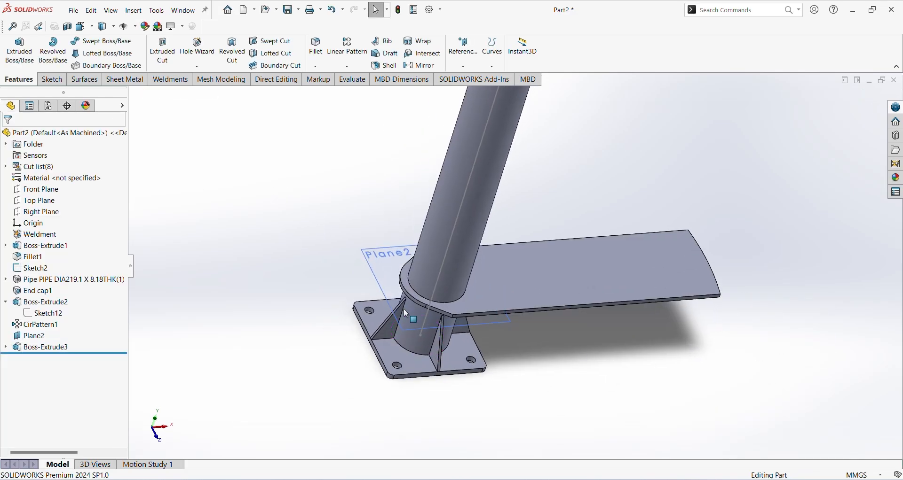
middle_click_drag(407, 313, 507, 328)
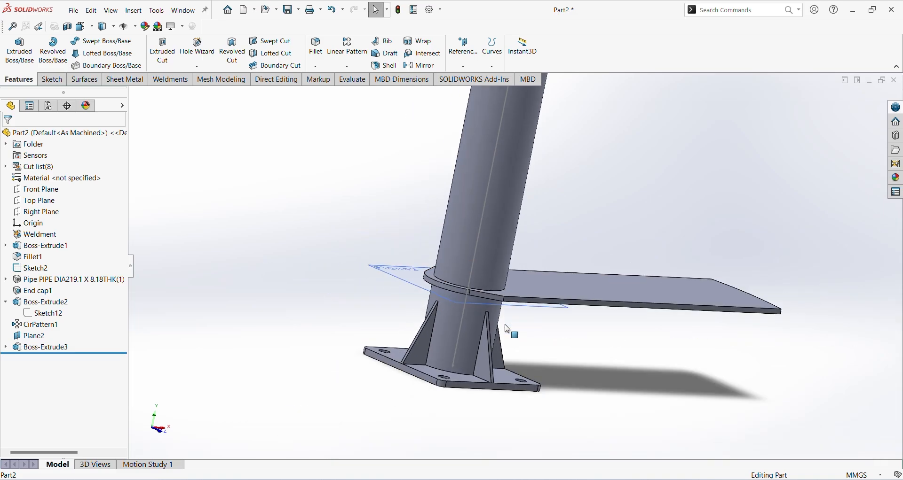
scroll(494, 291, "down", 5)
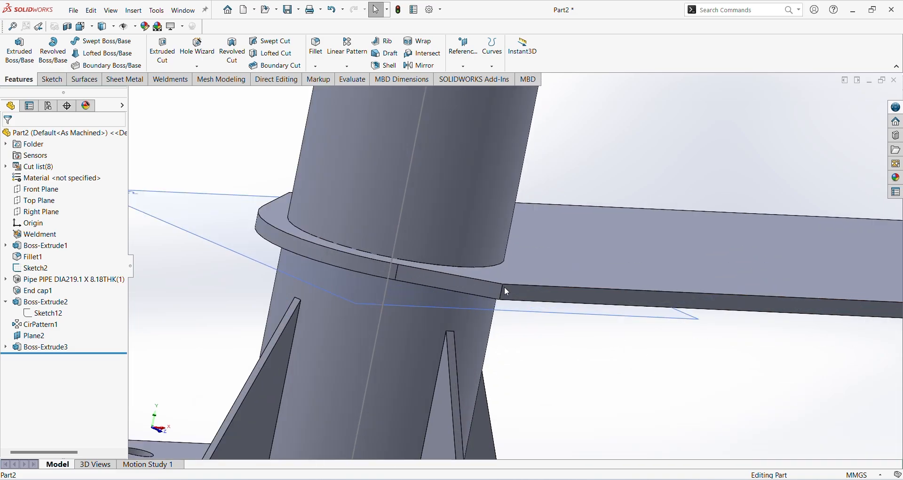
scroll(502, 287, "up", 5)
middle_click_drag(487, 315, 489, 197)
scroll(284, 208, "up", 5)
scroll(490, 198, "down", 10)
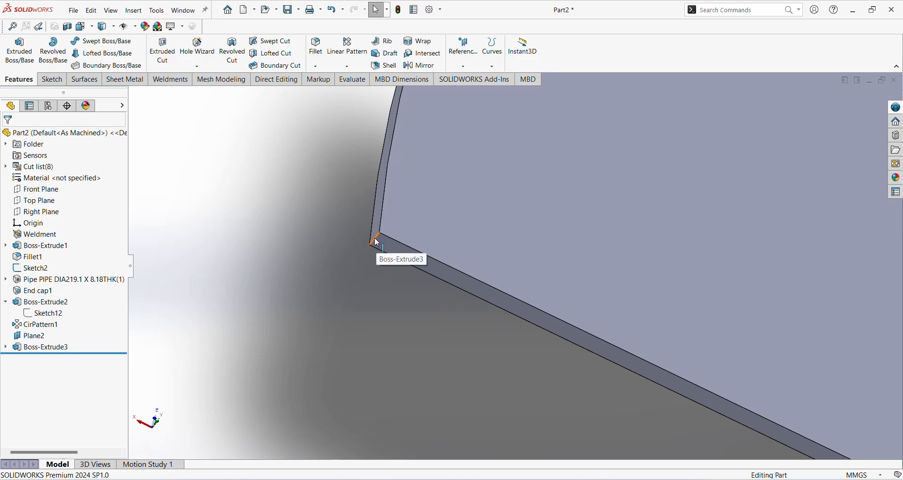
left_click(315, 51)
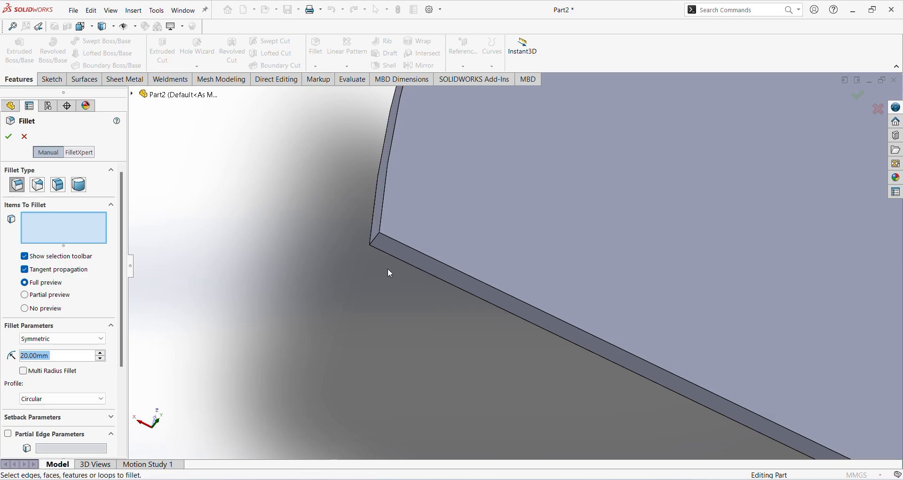
left_click(380, 243)
scroll(442, 244, "up", 5)
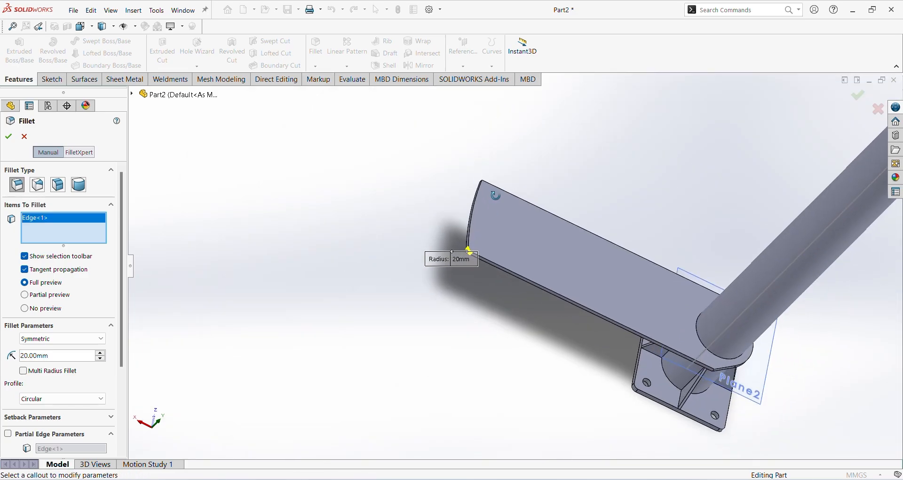
middle_click_drag(495, 195, 468, 440)
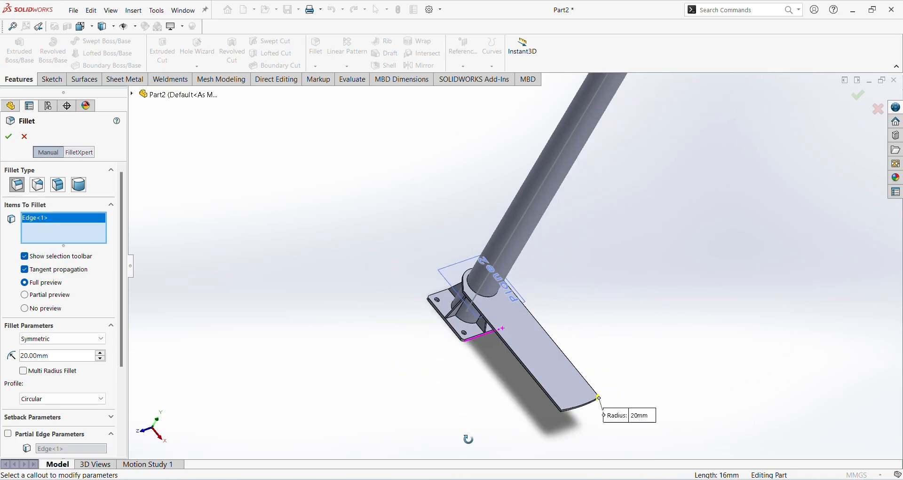
scroll(594, 349, "down", 6)
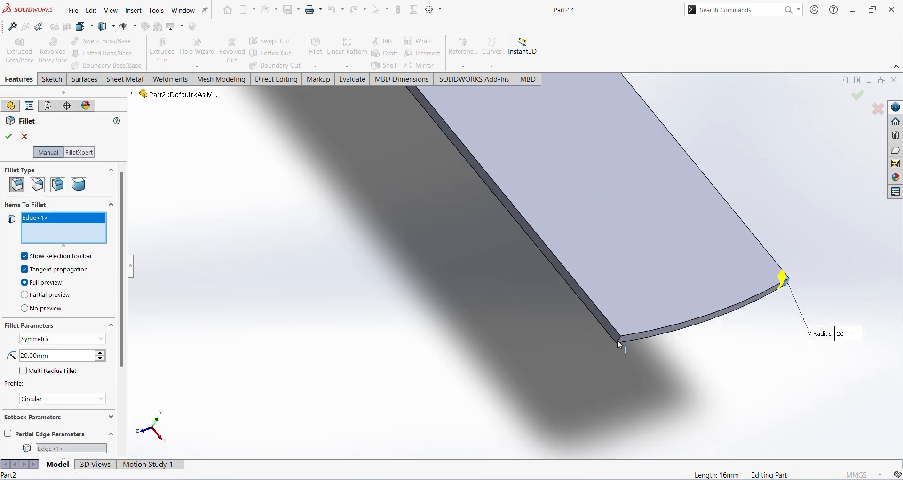
left_click(617, 340)
Step: Add the tread's short vertical corner edges beside the pipe, where the slanted and straight sides meet, to the fillet selection
scroll(518, 263, "up", 5)
scroll(441, 230, "down", 4)
scroll(443, 234, "down", 3)
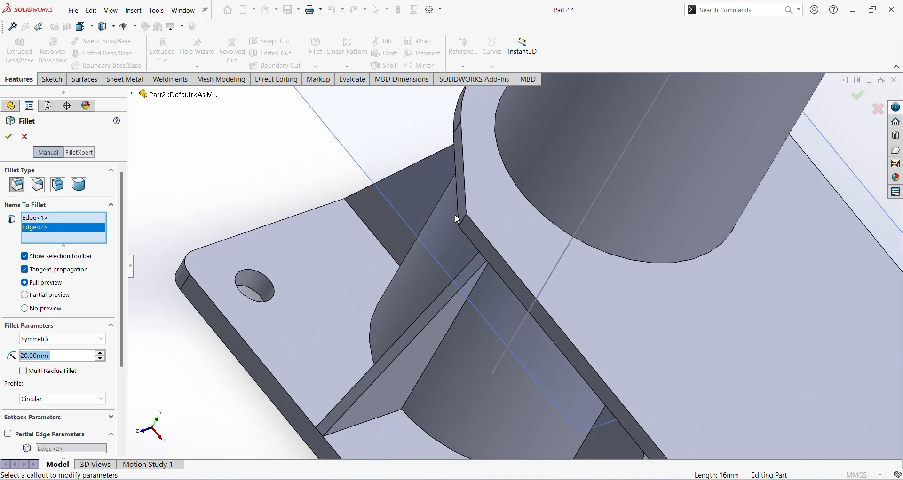
left_click(462, 221)
scroll(438, 261, "up", 3)
middle_click_drag(437, 262, 368, 285)
scroll(369, 288, "down", 5)
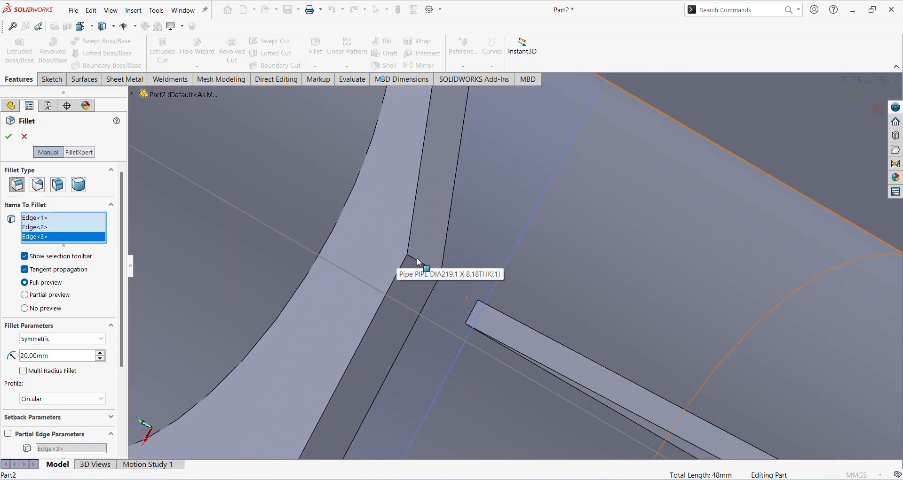
Step: Add the tread plate's remaining corner edge beside the pipe to the fillet selection and apply a 50 mm radius
left_click(414, 262)
scroll(393, 272, "up", 4)
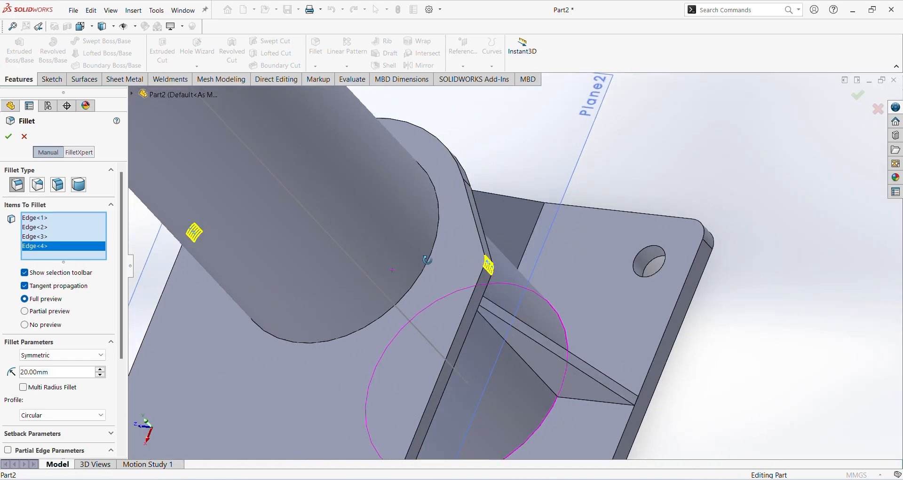
scroll(377, 306, "down", 4)
scroll(375, 308, "up", 3)
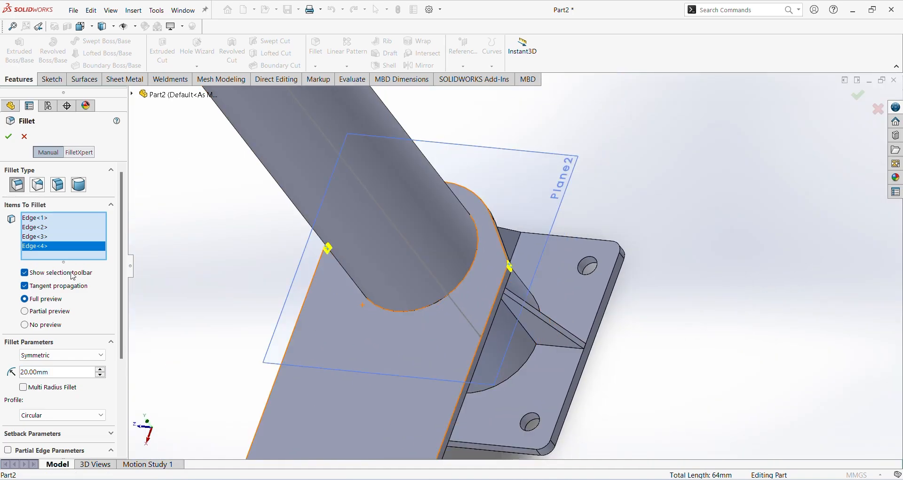
double_click(58, 373)
type("50")
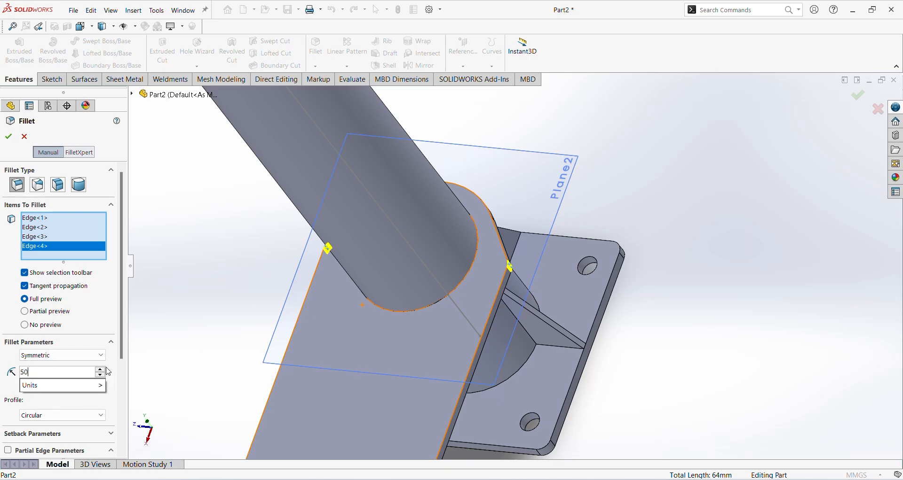
key("Return")
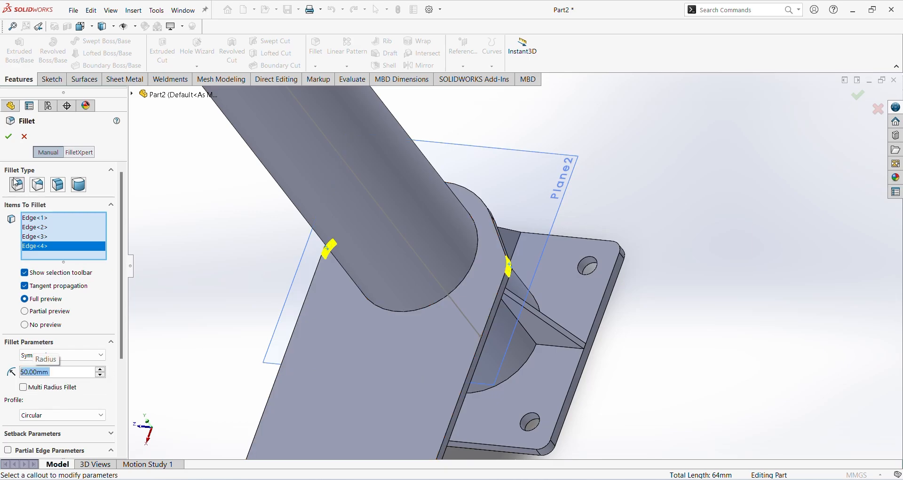
left_click(9, 137)
middle_click_drag(417, 284, 523, 403)
left_click(522, 403)
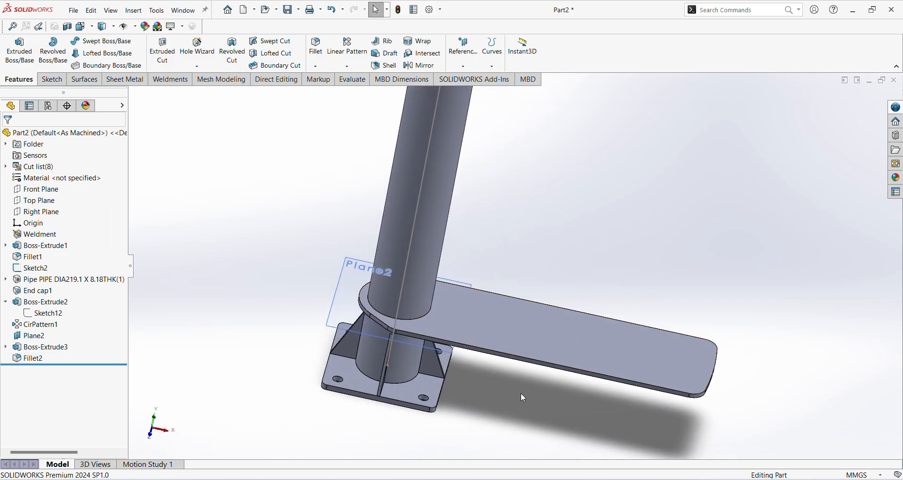
key("ctrl+7")
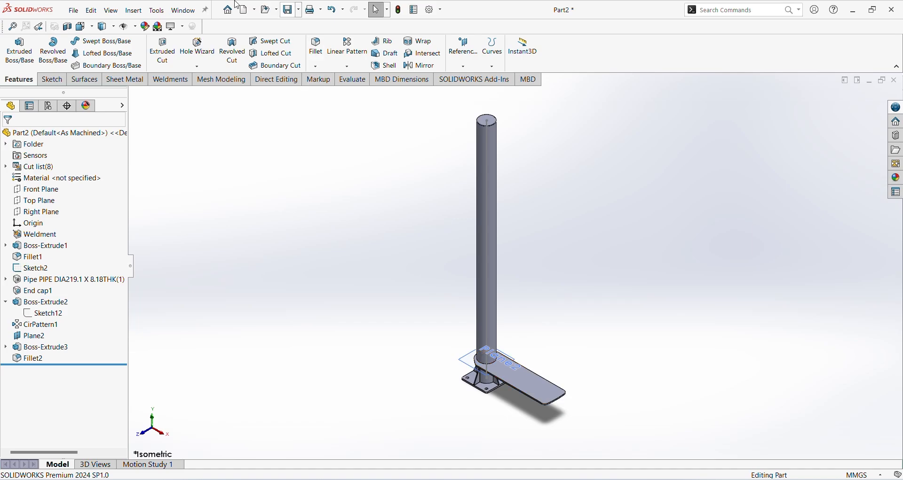
Step: Examine the lowest tread, baluster and handrail in the SPIRAL STAIRCASE FOR HOUSE assembly and return to Part2
left_click(188, 10)
left_click(220, 114)
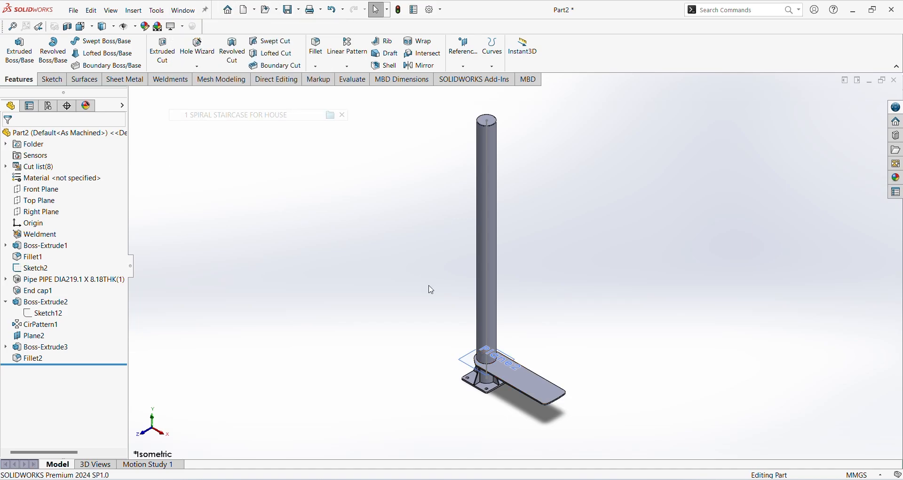
scroll(564, 309, "down", 2)
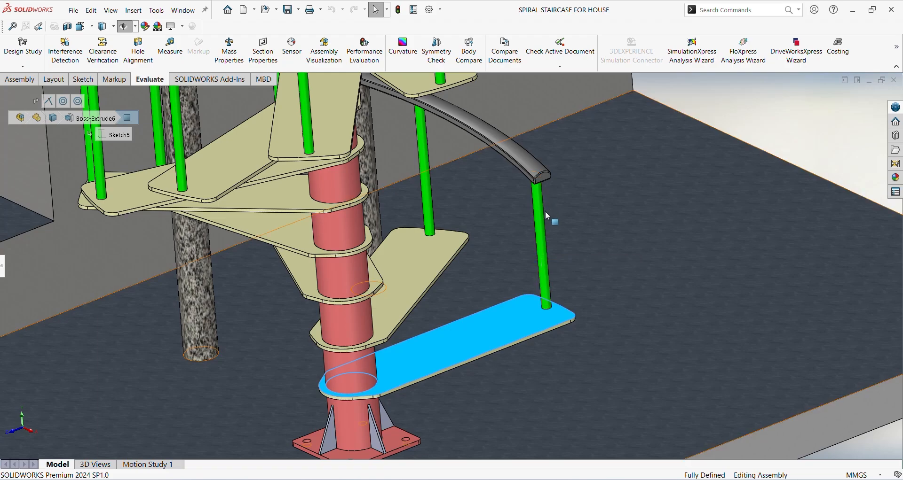
scroll(538, 194, "up", 2)
scroll(507, 142, "up", 2)
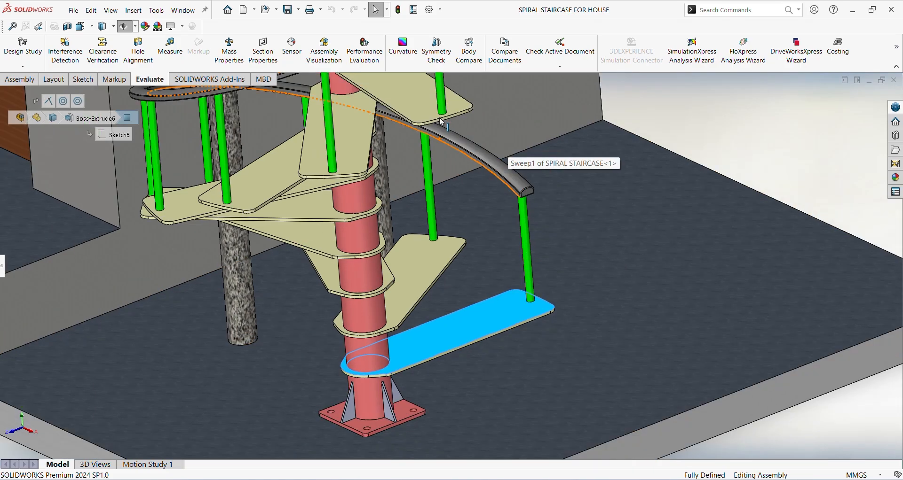
scroll(489, 277, "up", 3)
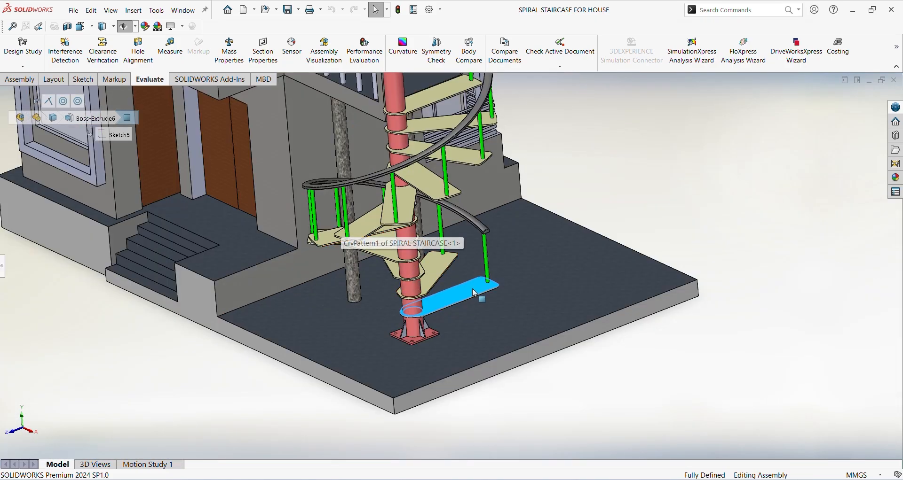
left_click(176, 11)
left_click(202, 127)
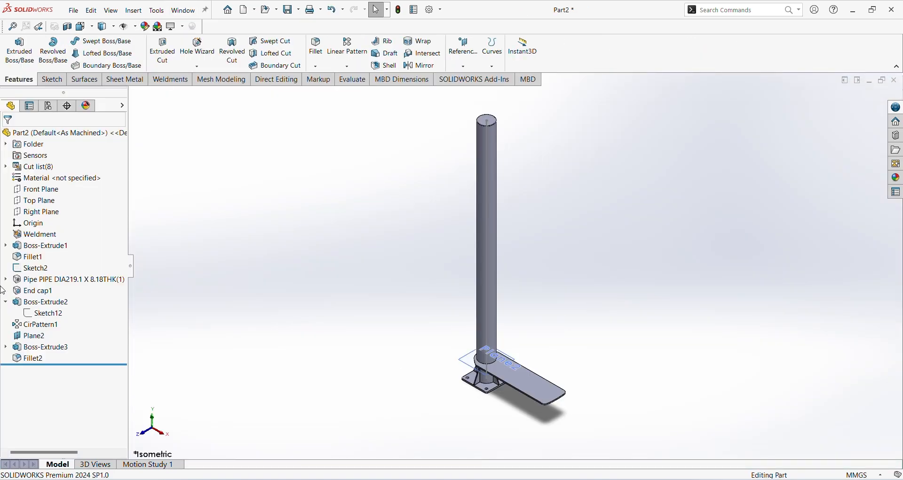
Step: On the Front Plane, sketch a vertical line about 241 mm long upward from the tread's top edge near its outer end
left_click(38, 190)
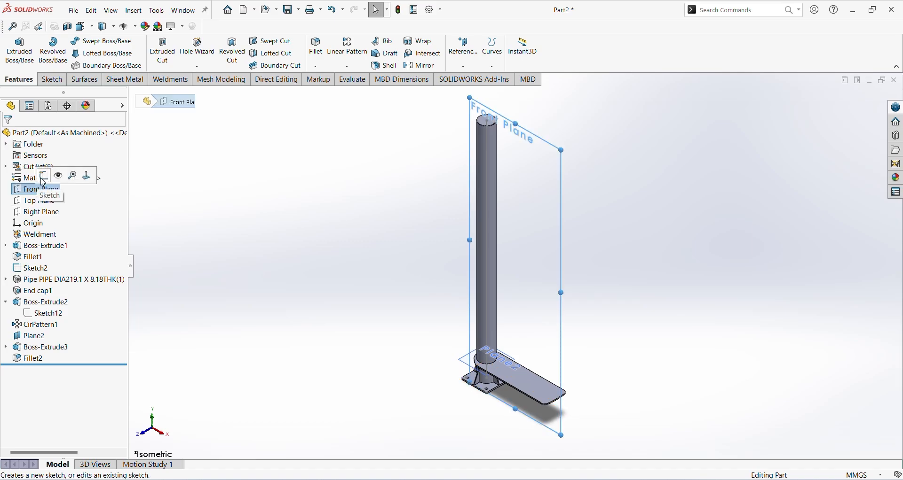
left_click(43, 177)
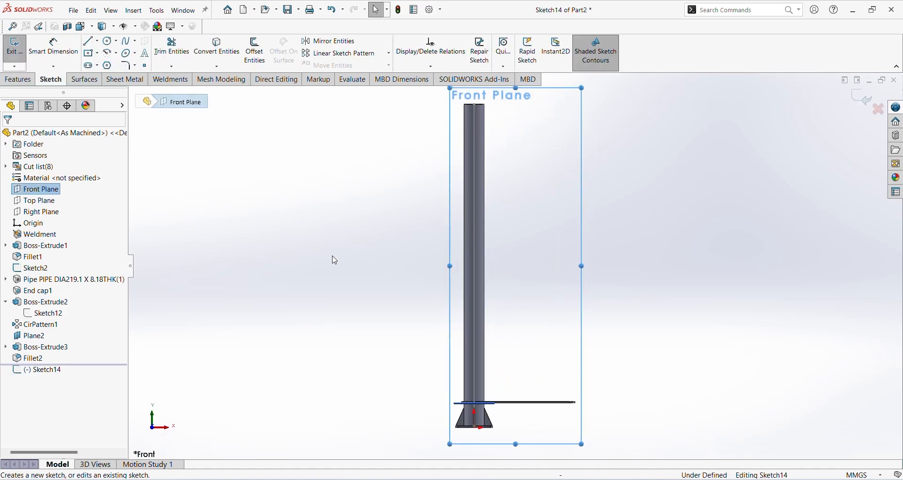
left_click(89, 41)
scroll(562, 414, "down", 6)
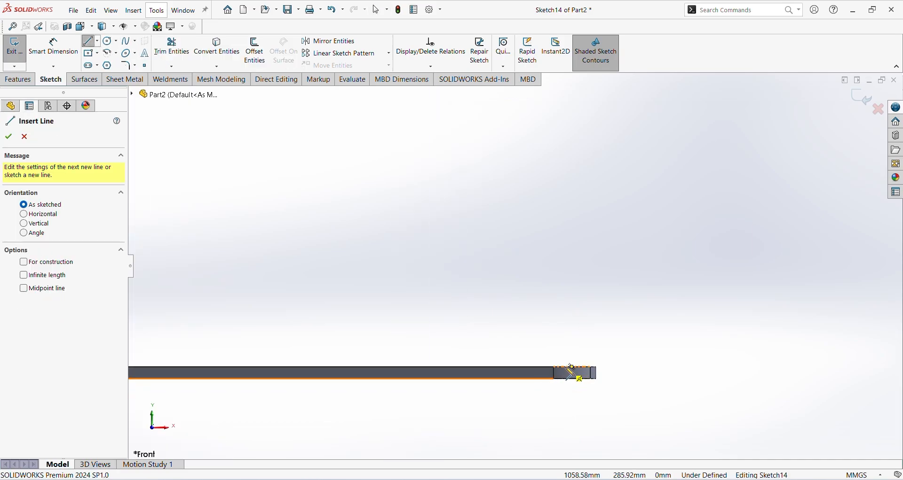
left_click(567, 368)
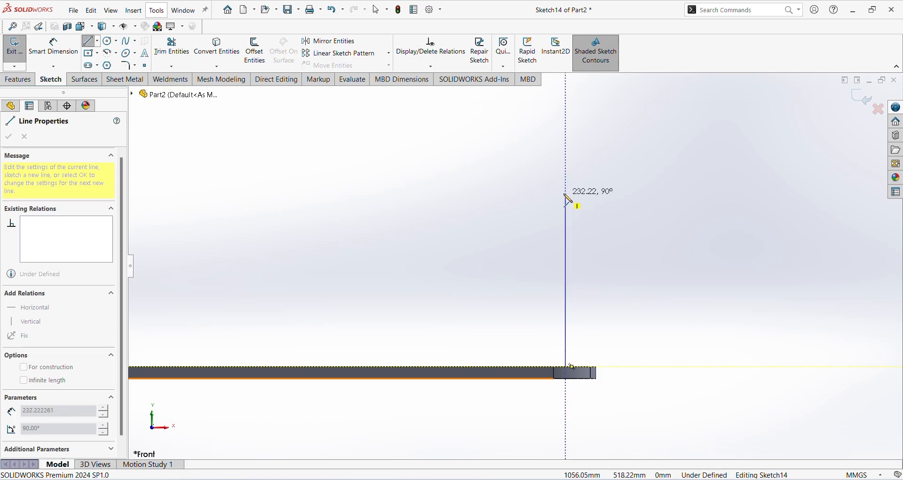
left_click(566, 188)
key("Escape")
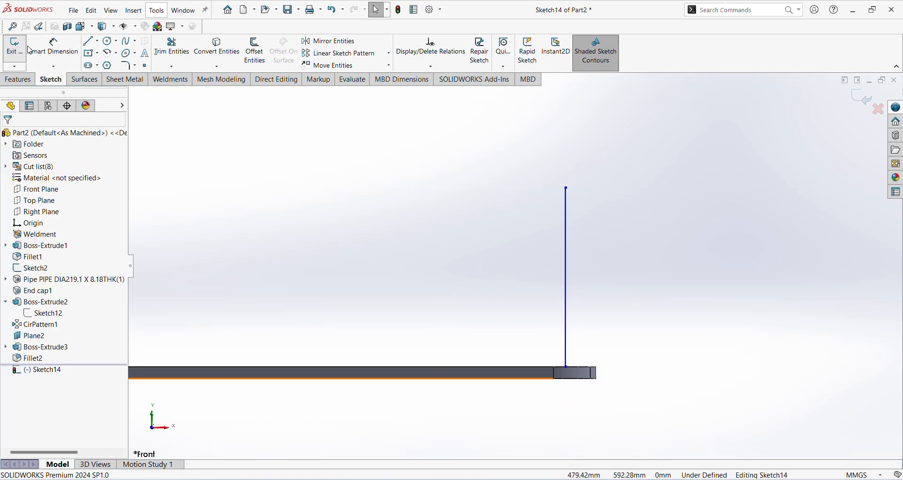
Step: Dimension the vertical line's length as 600 mm
left_click(53, 47)
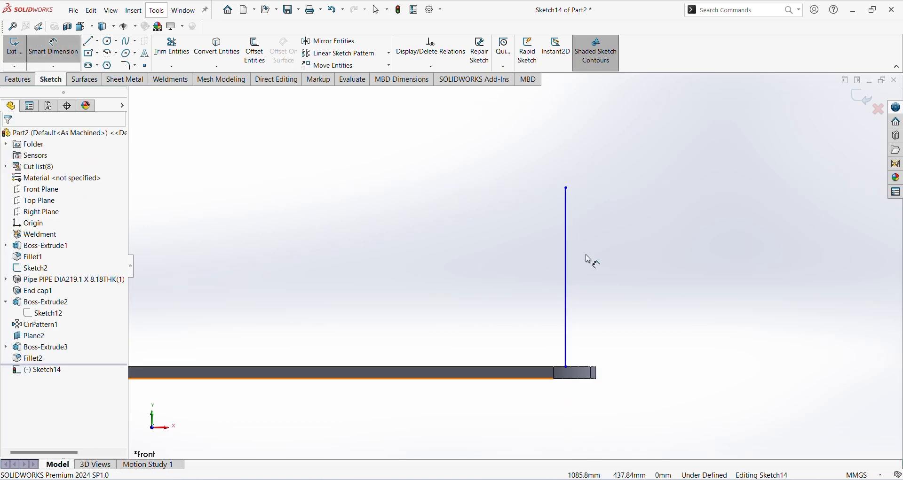
left_click(567, 238)
left_click(681, 242)
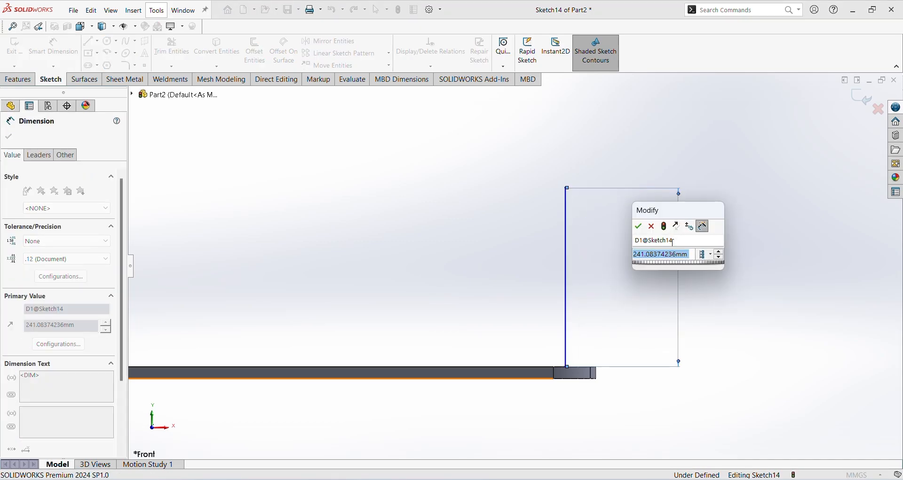
type("600")
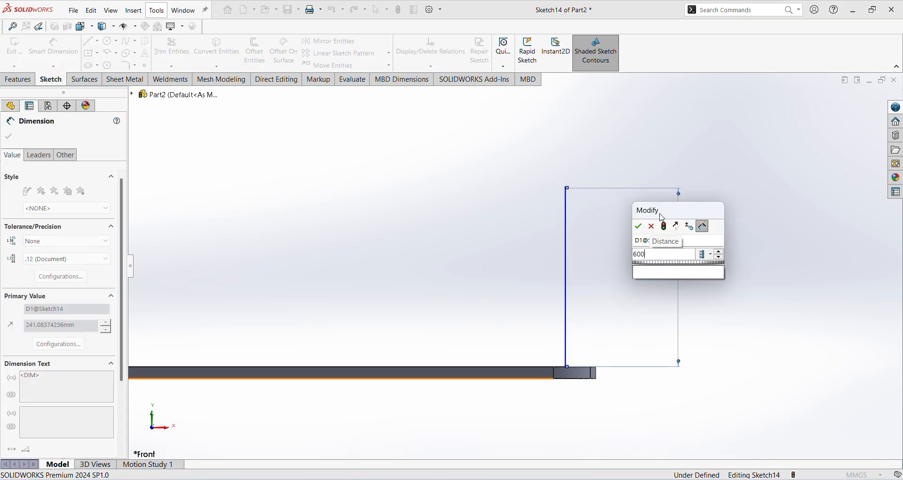
key("Return")
left_click(761, 233)
scroll(501, 277, "up", 4)
scroll(545, 324, "down", 5)
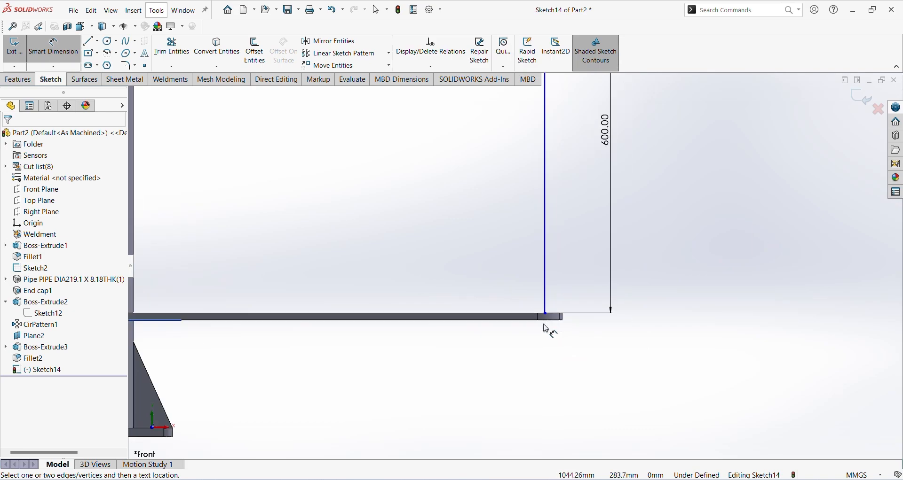
left_click(529, 278)
scroll(565, 303, "down", 3)
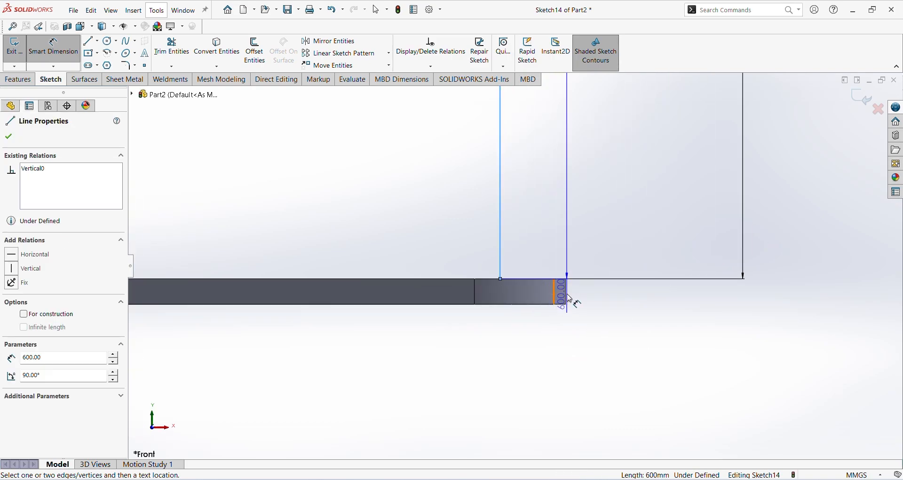
scroll(567, 294, "down", 3)
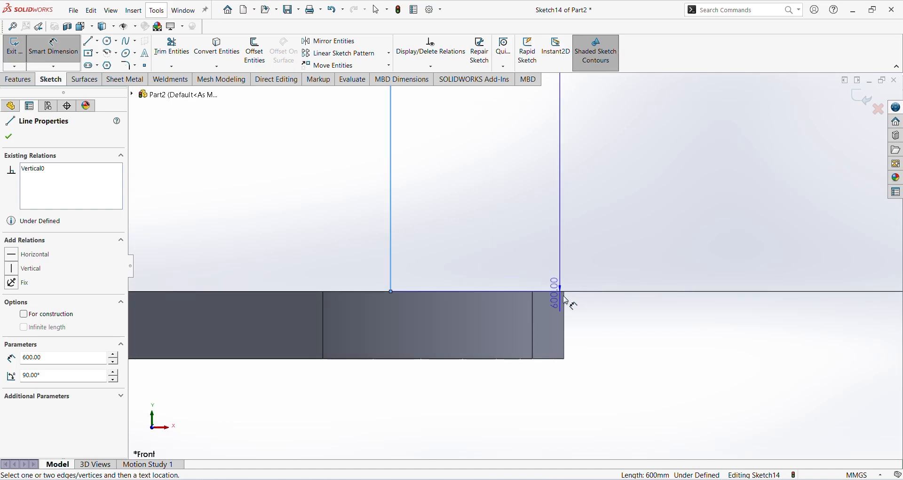
left_click(567, 295)
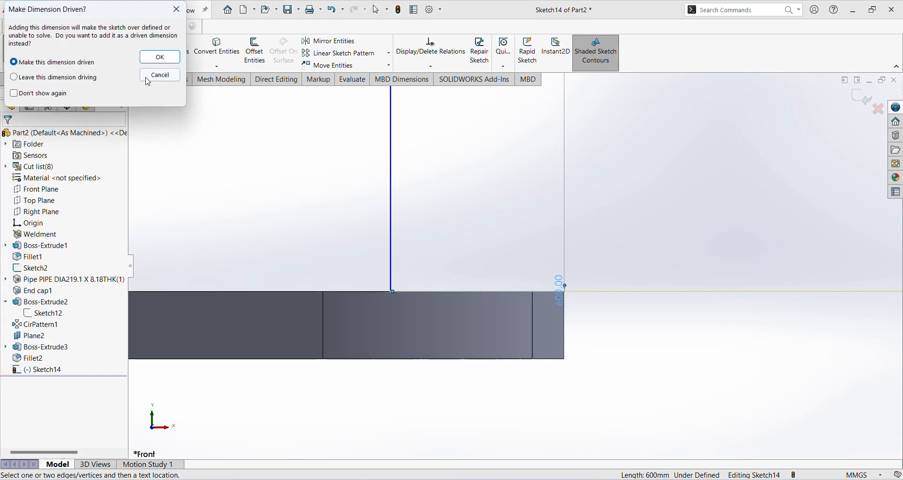
left_click(160, 76)
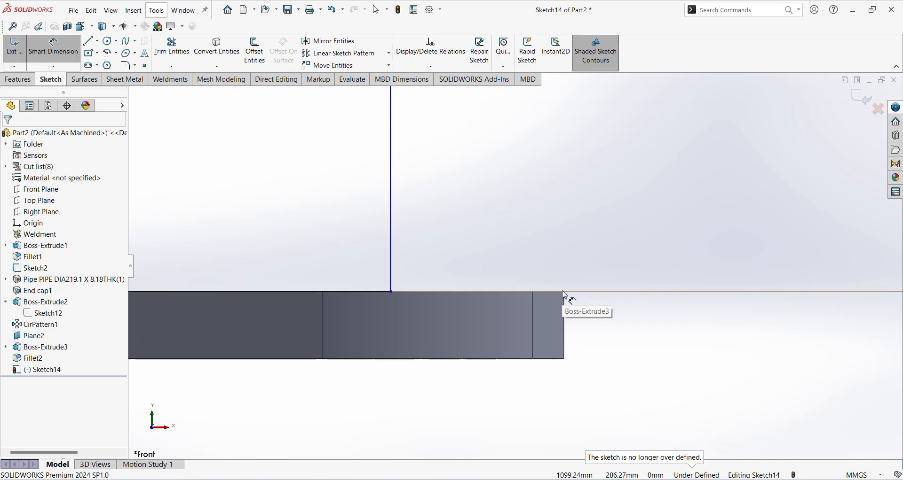
Step: Dimension the vertical line 50 mm from the tread's outer end and finish the sketch
left_click(391, 224)
left_click(468, 219)
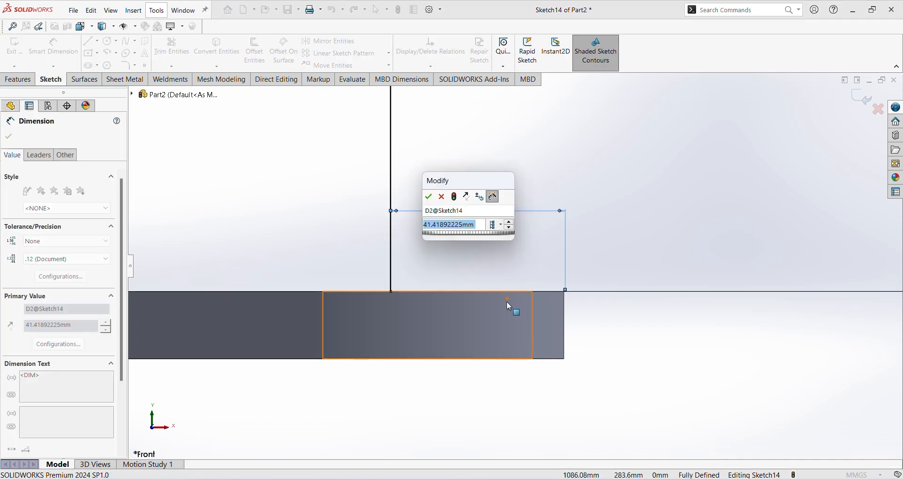
type("5")
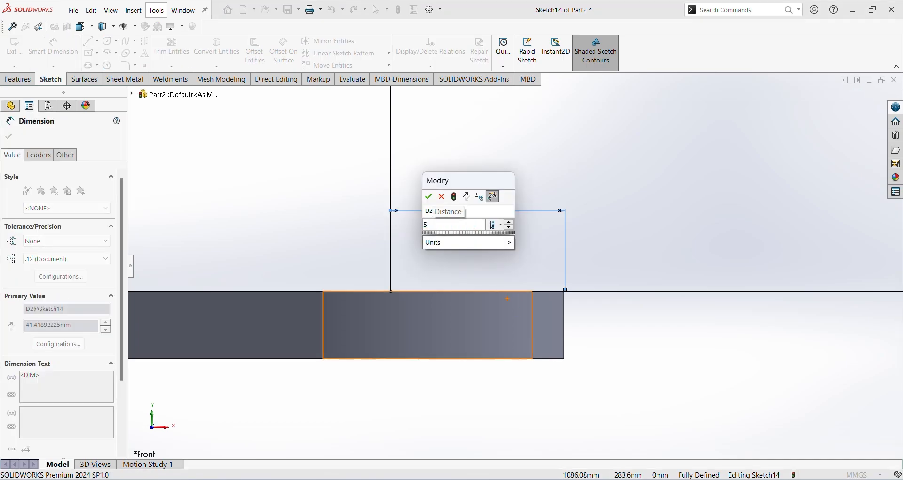
type("0")
key("Return")
left_click(641, 222)
scroll(554, 298, "up", 3)
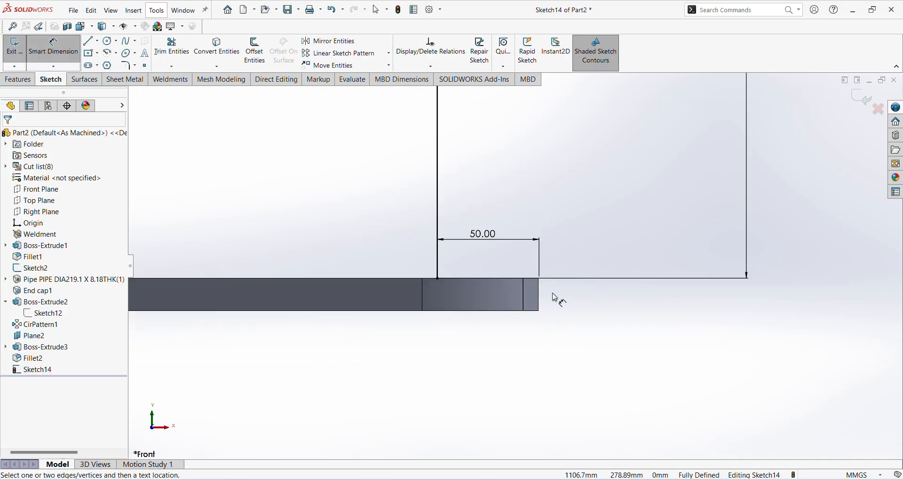
scroll(555, 299, "up", 4)
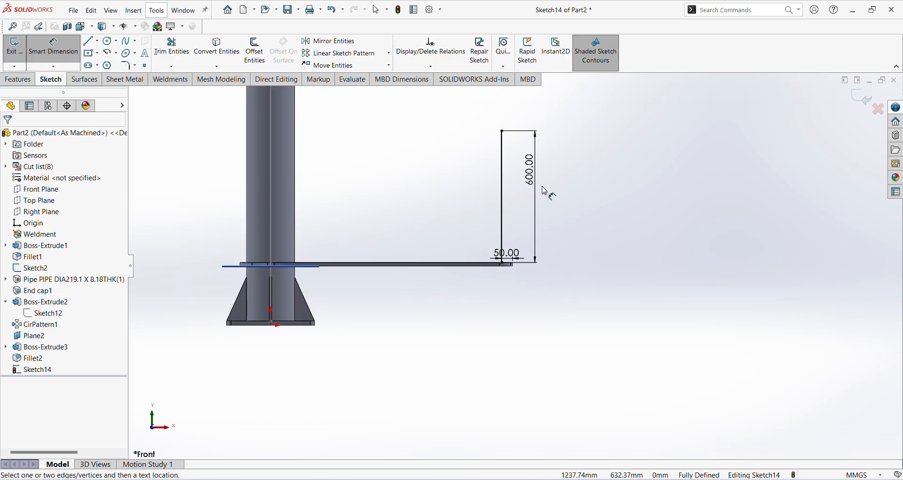
scroll(542, 162, "down", 3)
scroll(477, 125, "down", 4)
scroll(520, 261, "up", 4)
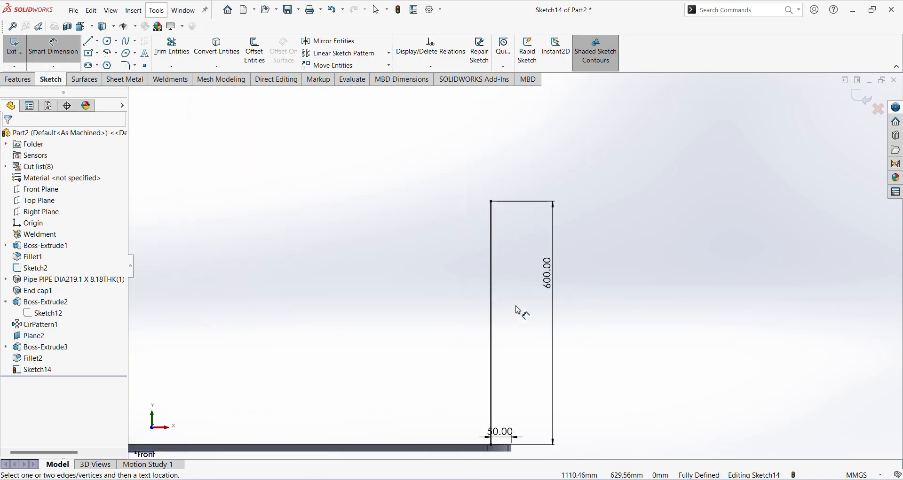
left_click(14, 47)
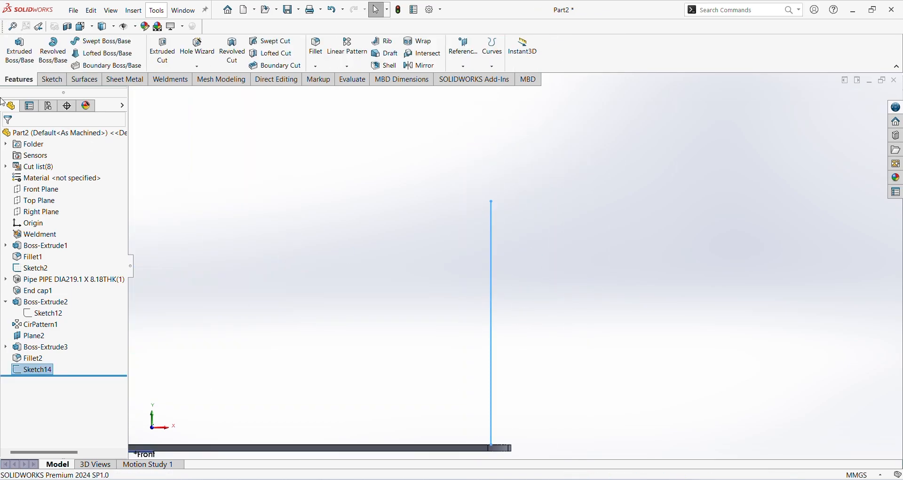
Step: Add a structural member along the vertical line near the tread's outer end, using the RAVI standard pipe PIPE DIA42.2 X 3.56THK
left_click(170, 85)
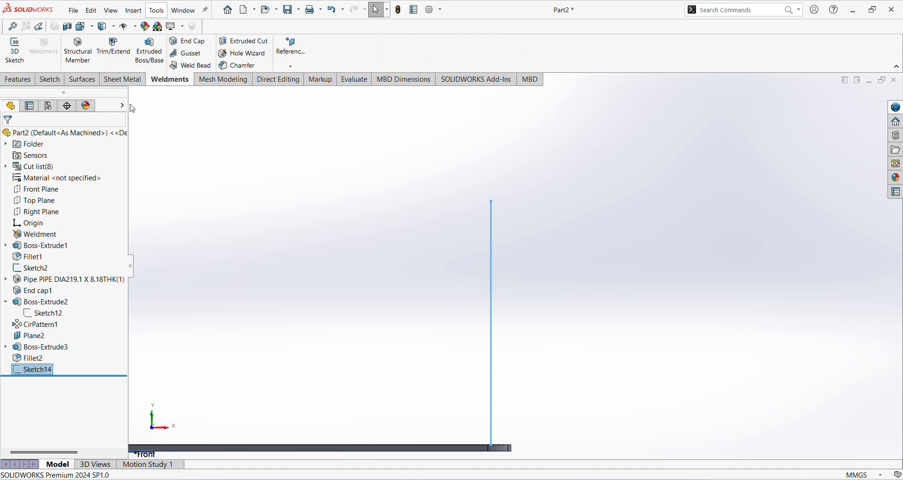
left_click(76, 51)
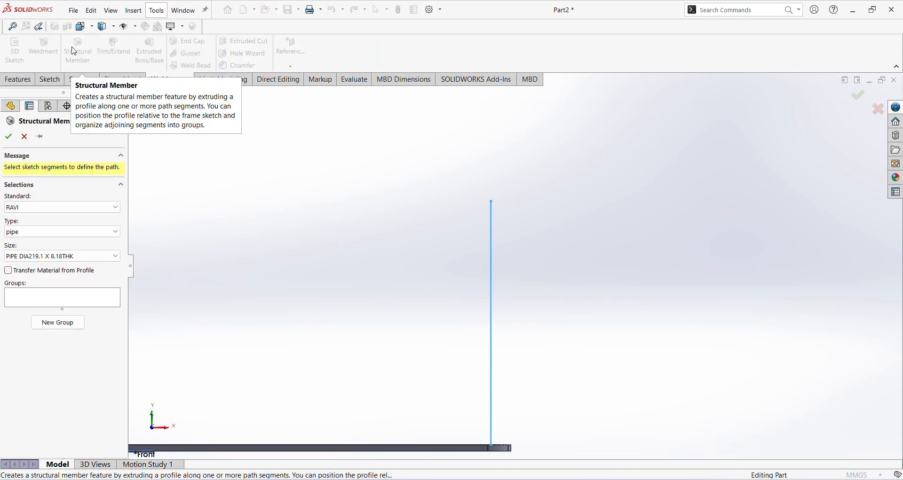
left_click(55, 257)
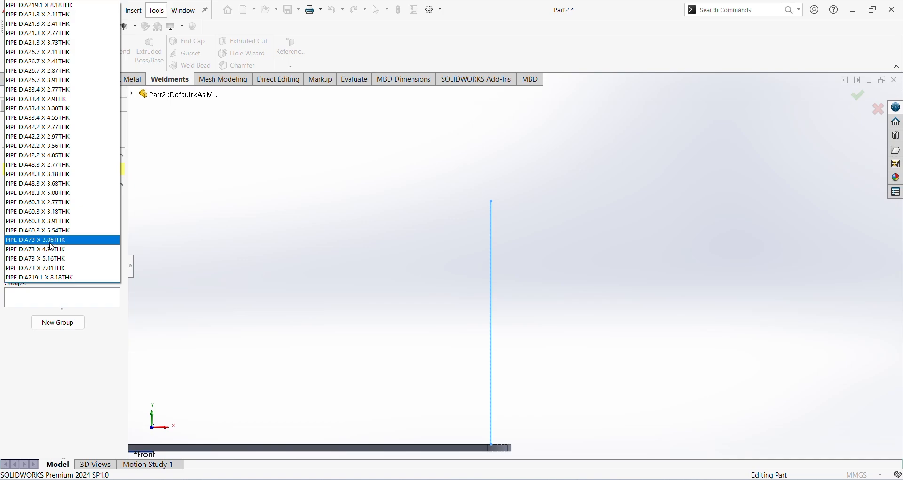
left_click(63, 146)
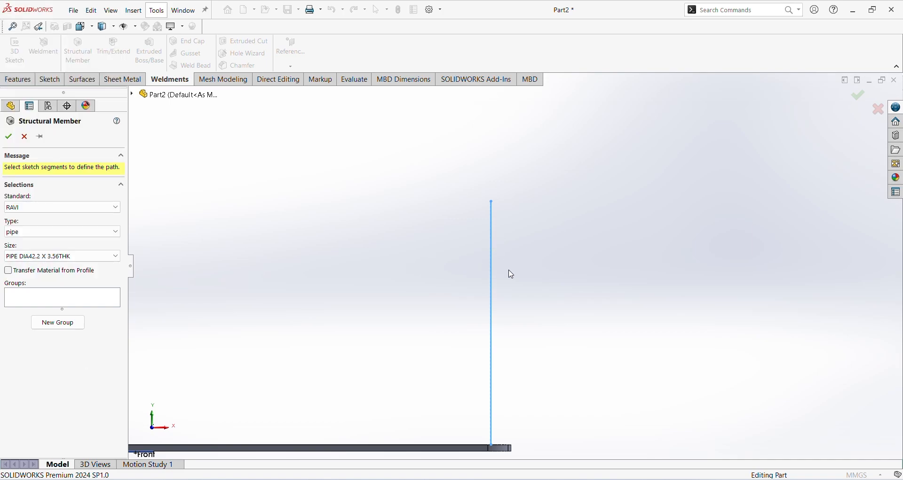
left_click(490, 256)
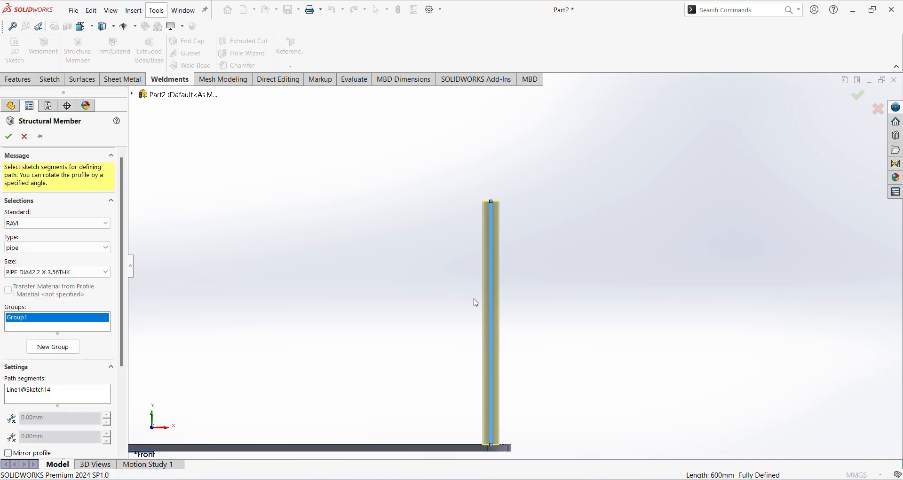
left_click(8, 137)
Step: Sketch on Plane2, converting the column's circular edge on the tread into a sketch circle, and finish the sketch
scroll(371, 277, "up", 5)
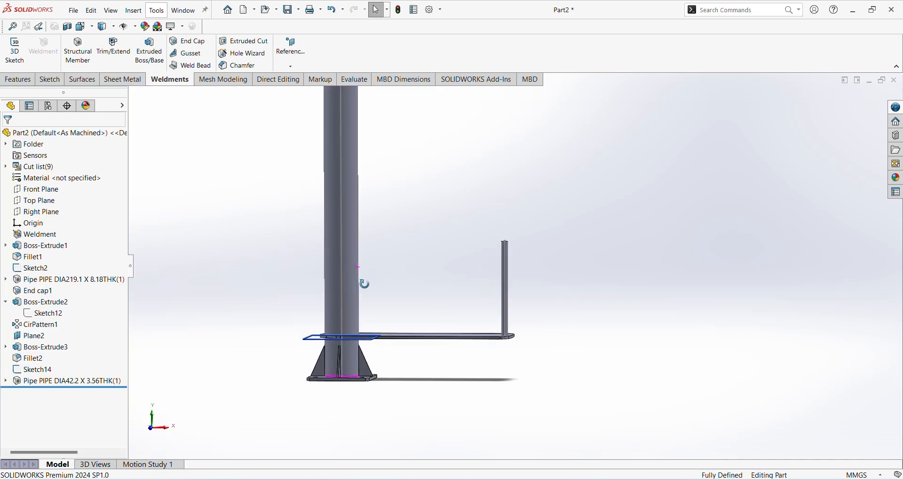
middle_click_drag(365, 282, 551, 298)
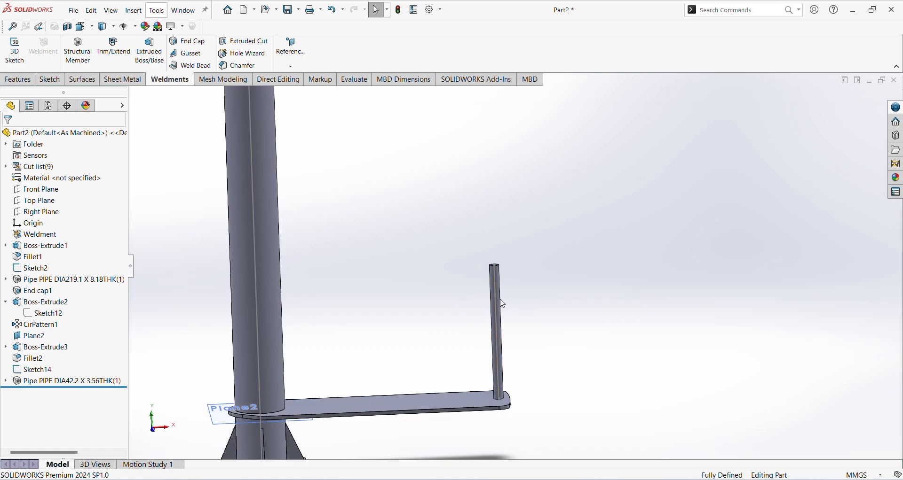
scroll(459, 345, "down", 2)
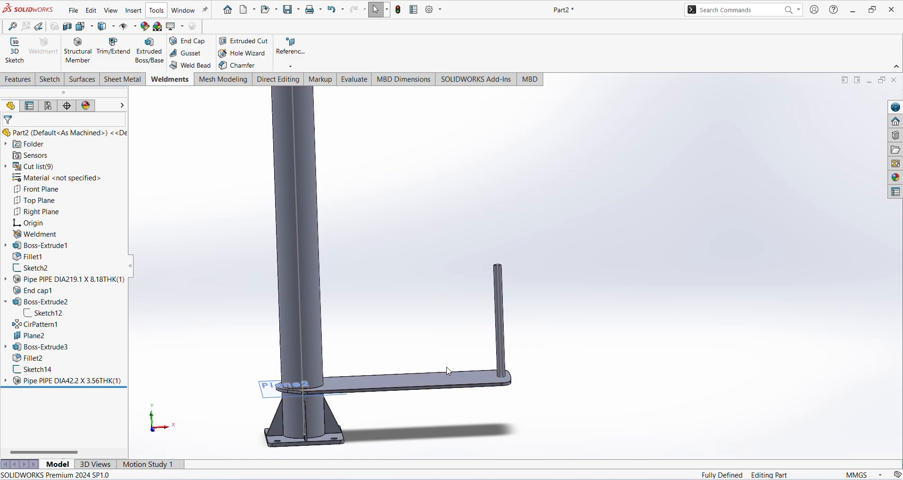
scroll(449, 373, "down", 2)
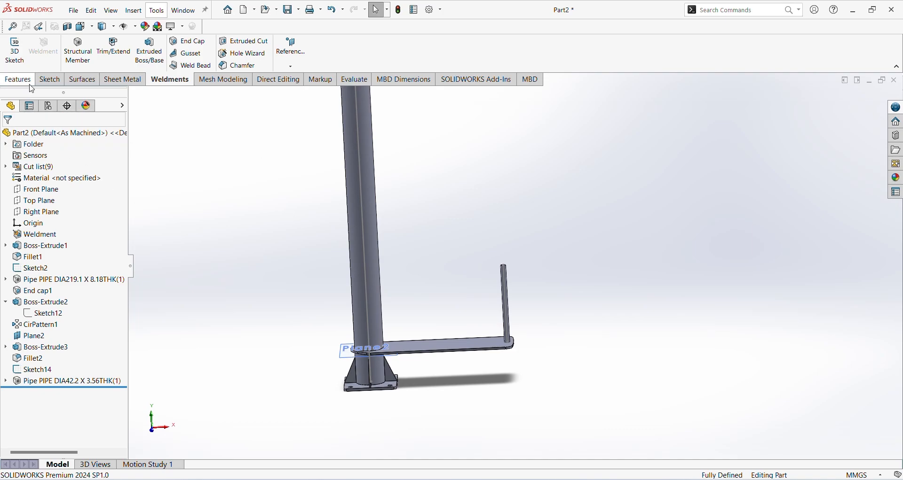
scroll(372, 395, "up", 2)
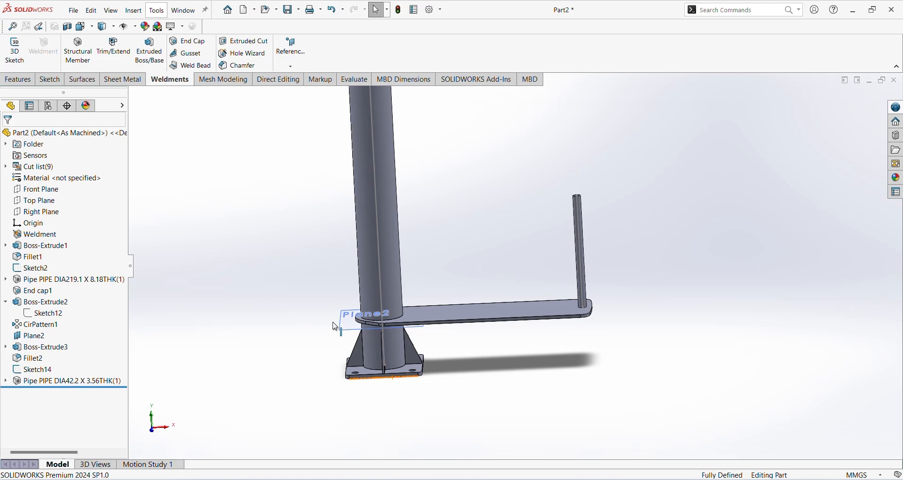
left_click(366, 314)
left_click(368, 297)
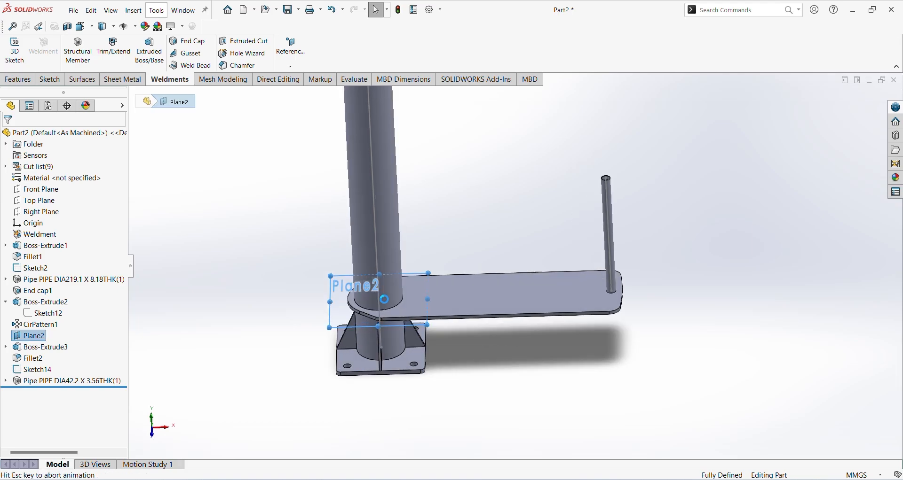
left_click(391, 372)
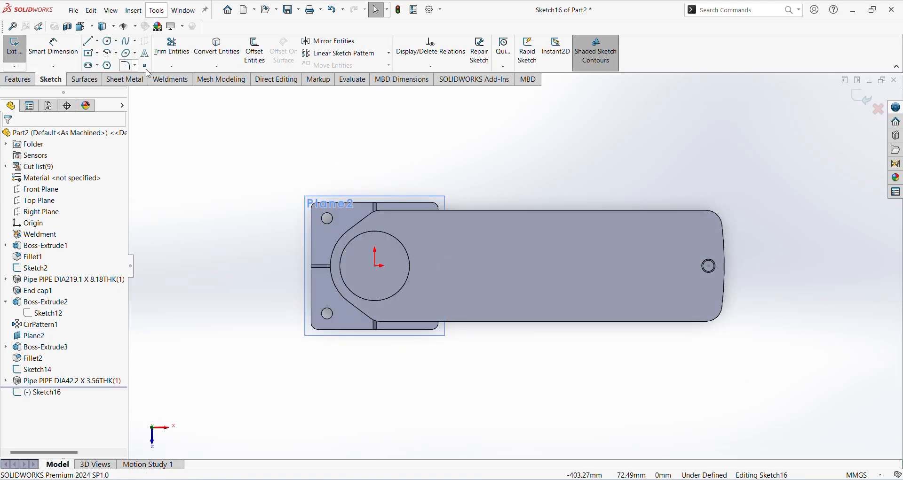
scroll(414, 280, "up", 2)
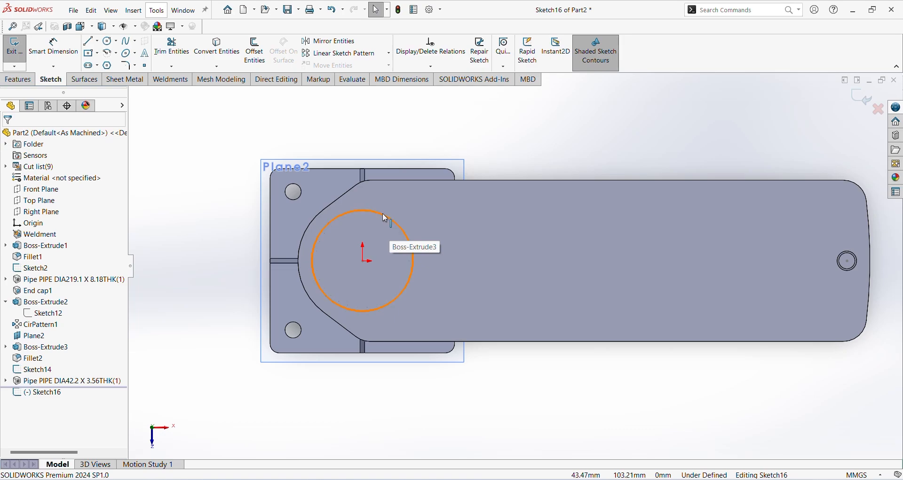
left_click(383, 214)
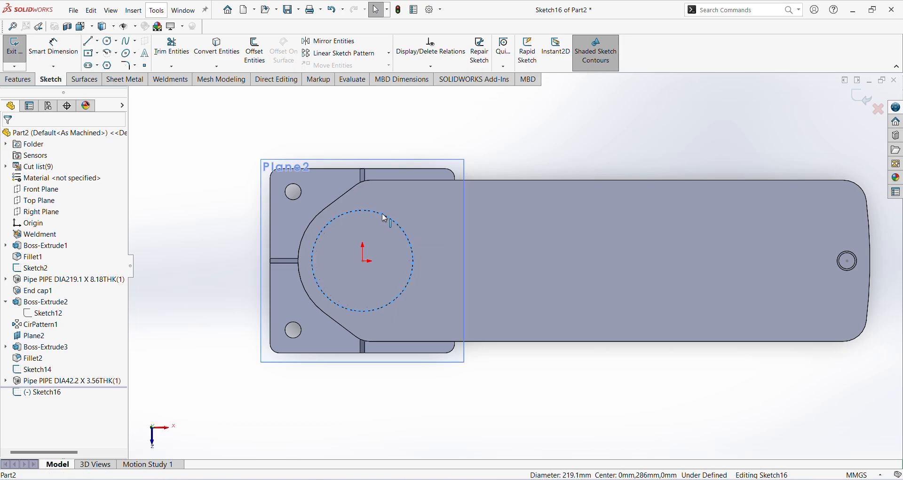
left_click(215, 50)
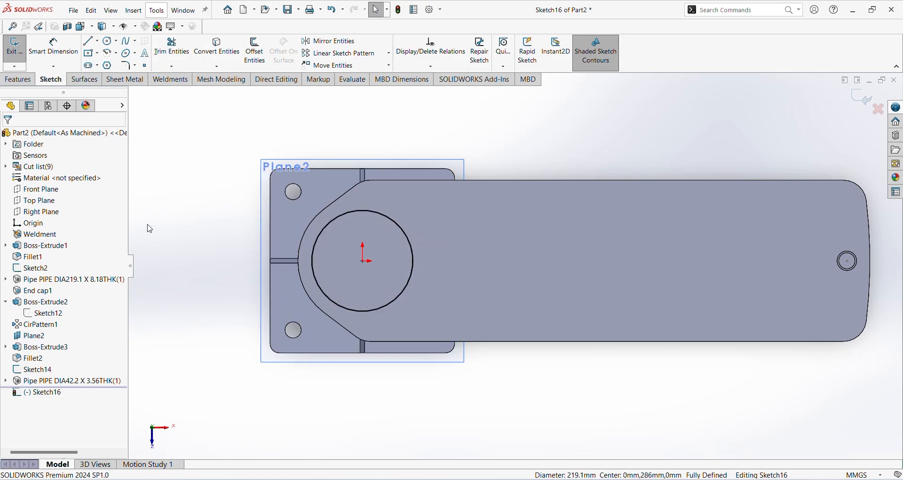
left_click(15, 49)
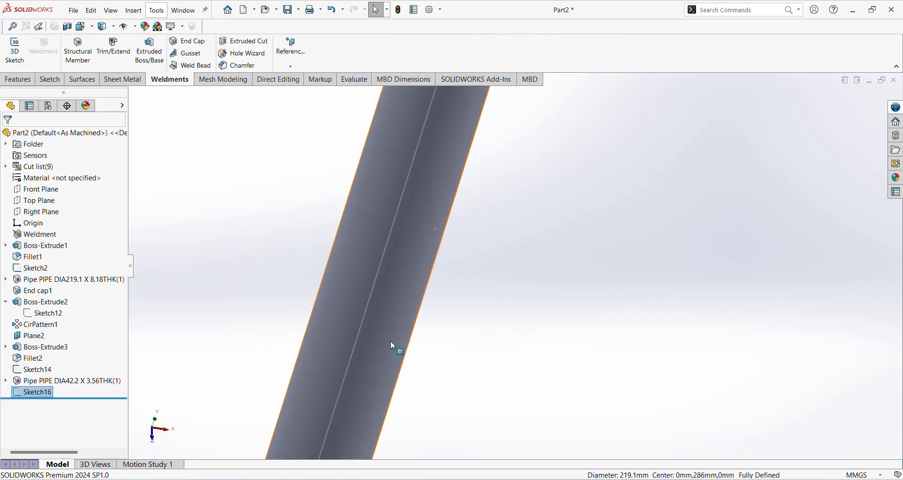
Step: Create a constant-pitch, counterclockwise helix up the column from the converted circle, with a 2455 mm pitch and 90-degree start angle
middle_click_drag(391, 356, 396, 321)
scroll(416, 358, "up", 2)
scroll(491, 365, "down", 7)
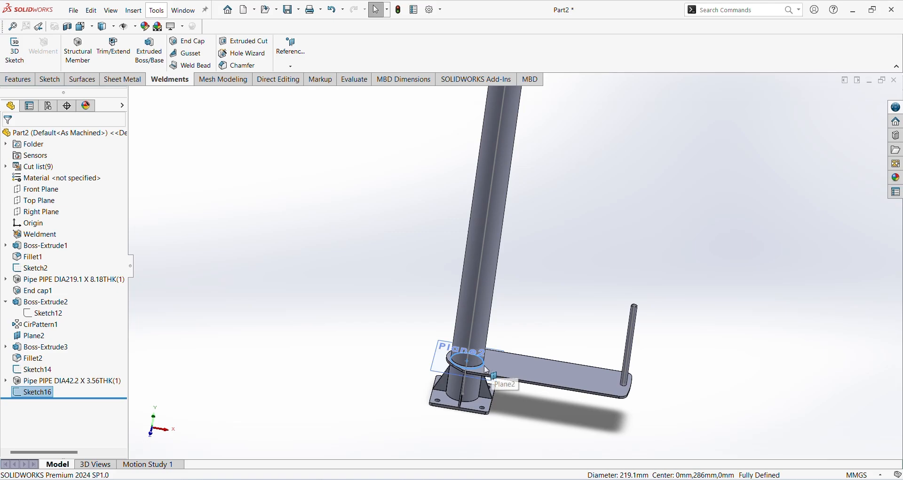
scroll(476, 365, "down", 2)
middle_click_drag(476, 364, 436, 333)
scroll(435, 333, "up", 1)
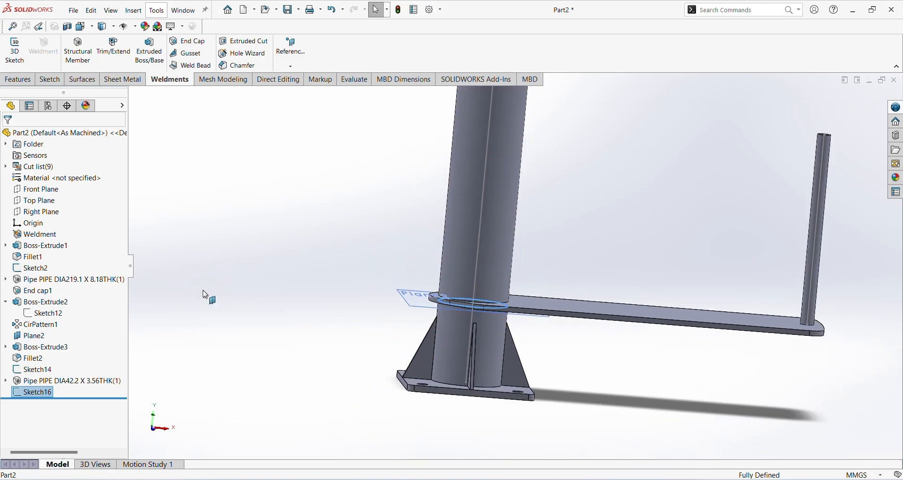
left_click(19, 80)
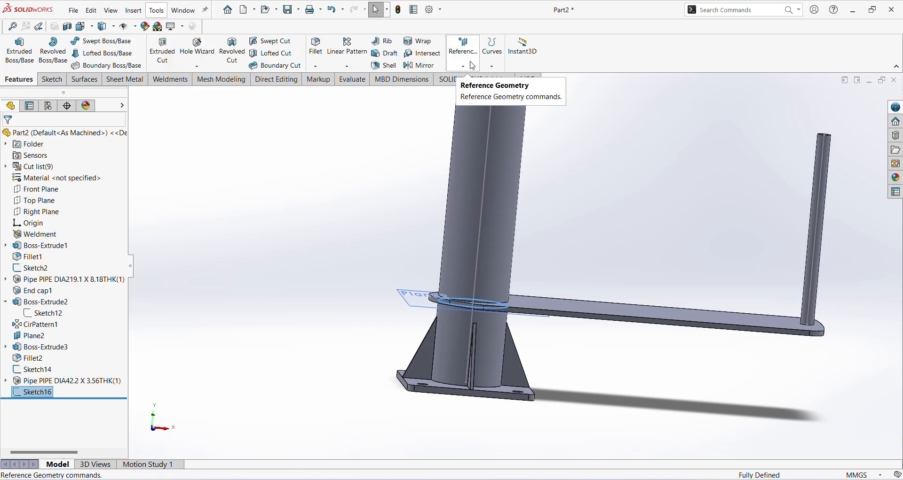
left_click(492, 66)
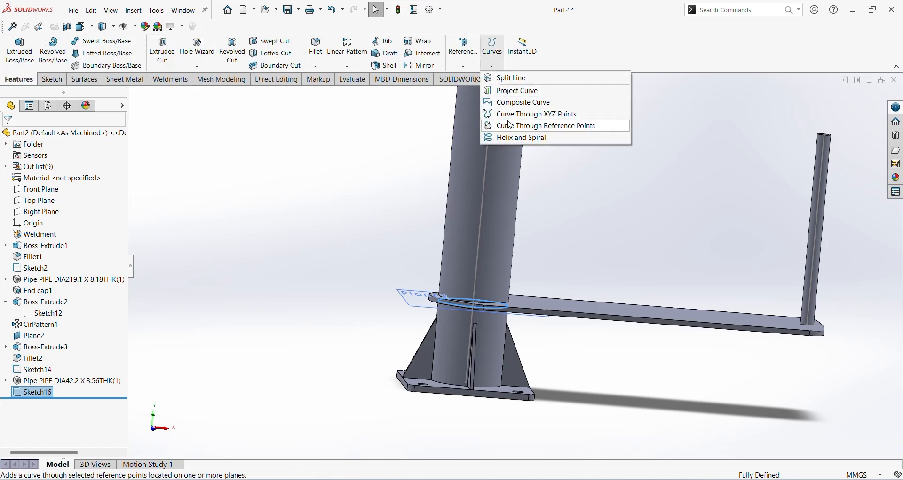
left_click(511, 139)
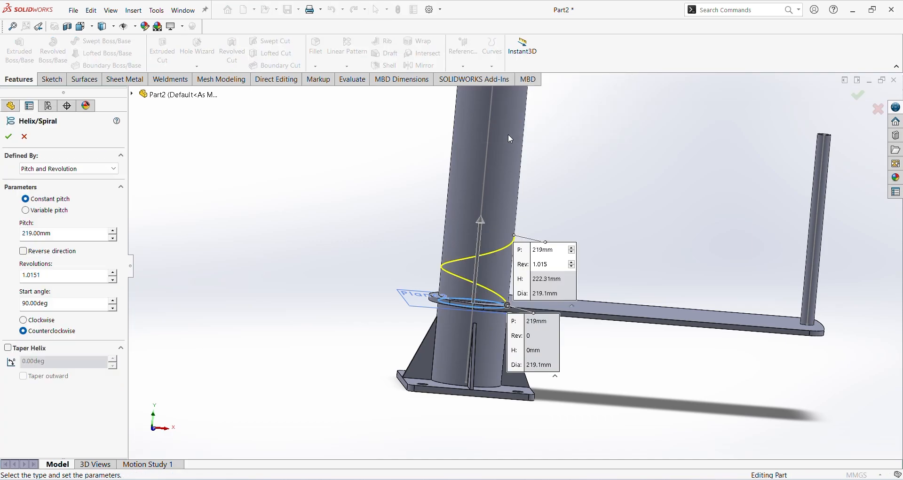
left_click(21, 237)
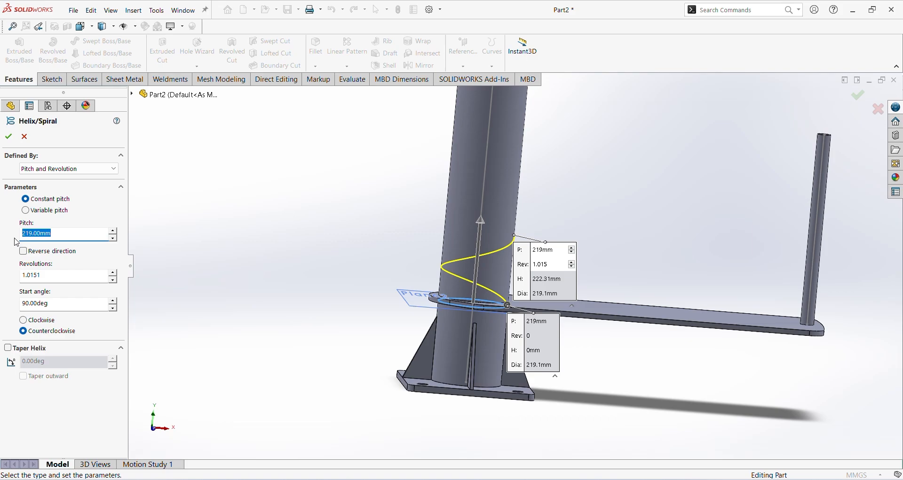
type("2455")
key("Return")
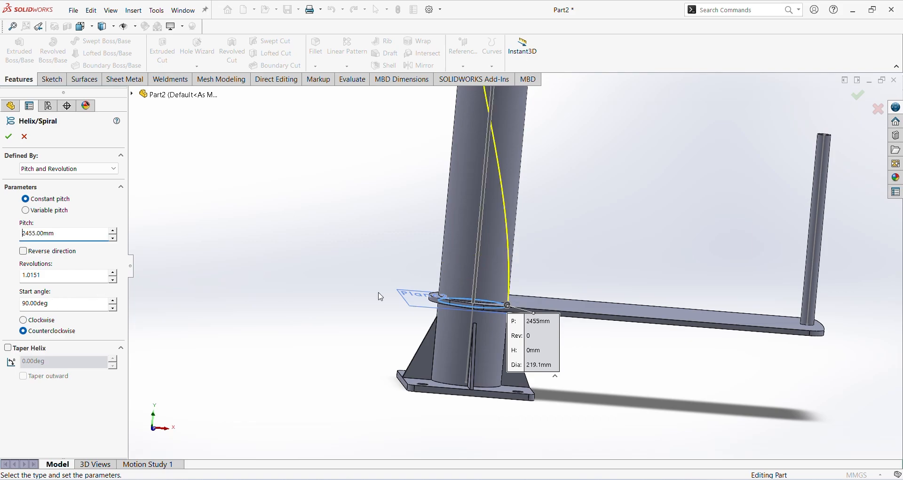
left_click(64, 308)
middle_click_drag(492, 278, 510, 301)
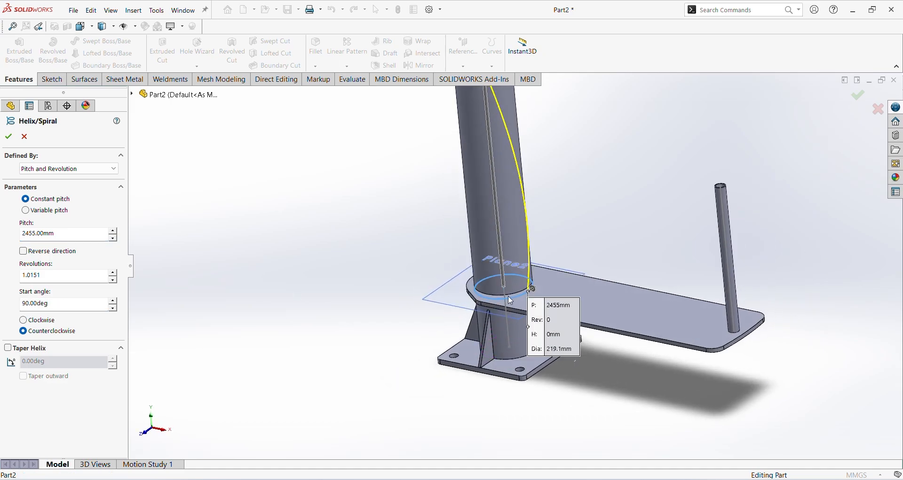
scroll(537, 281, "up", 6)
scroll(520, 194, "up", 4)
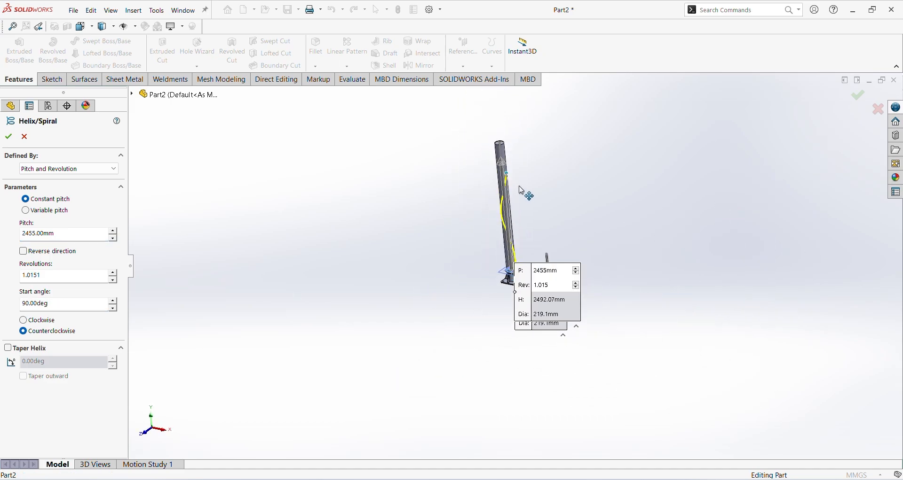
scroll(510, 182, "down", 4)
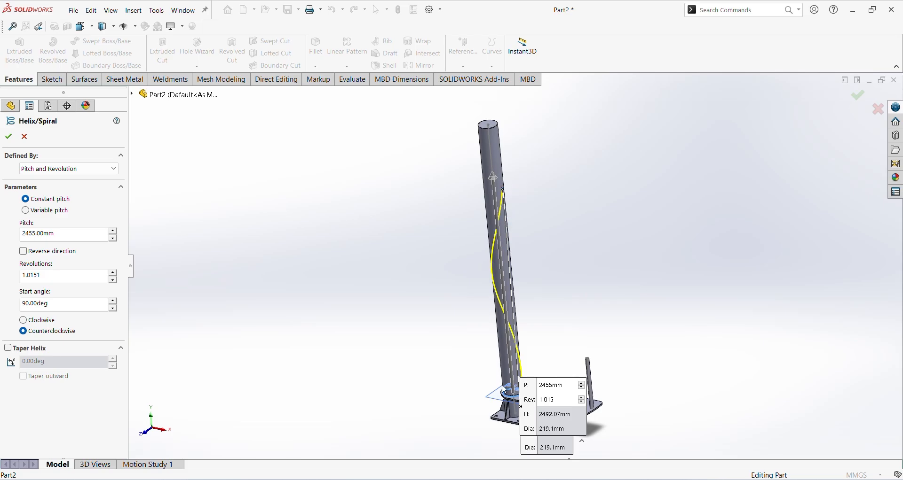
left_click(14, 138)
Step: Create a reference plane offset 616 mm above Plane2
middle_click_drag(397, 306, 447, 383)
scroll(472, 340, "down", 3)
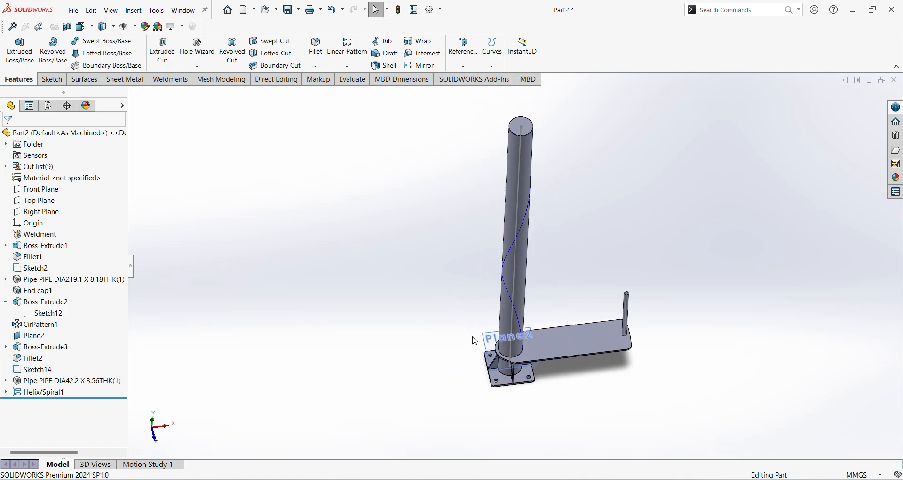
middle_click_drag(472, 339, 488, 273)
scroll(484, 376, "down", 2)
left_click(489, 397)
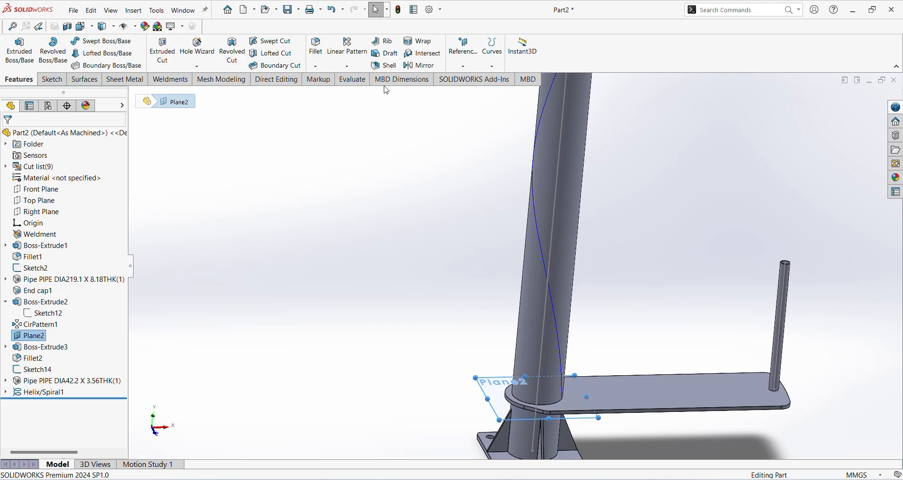
left_click(463, 64)
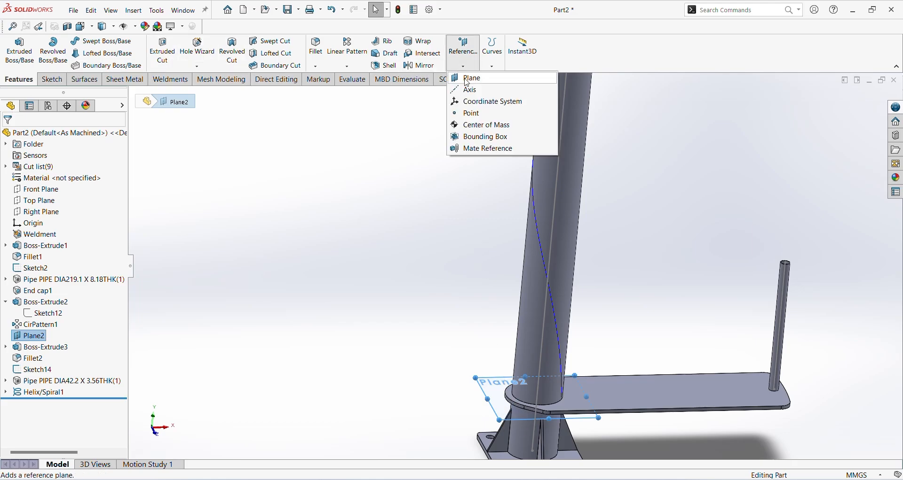
left_click(467, 78)
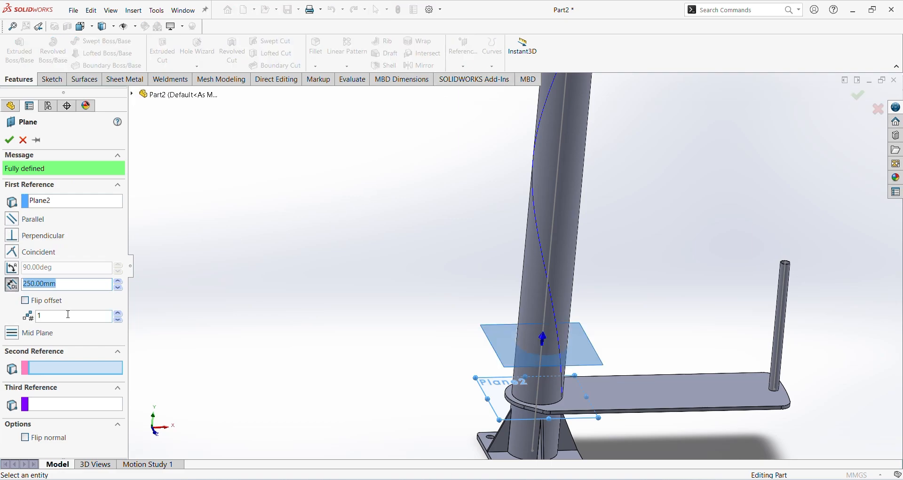
type("616")
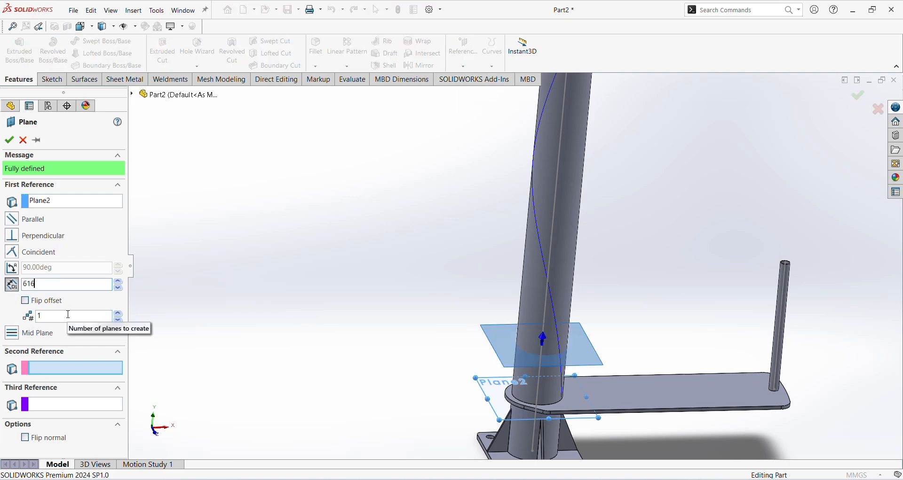
key("Return")
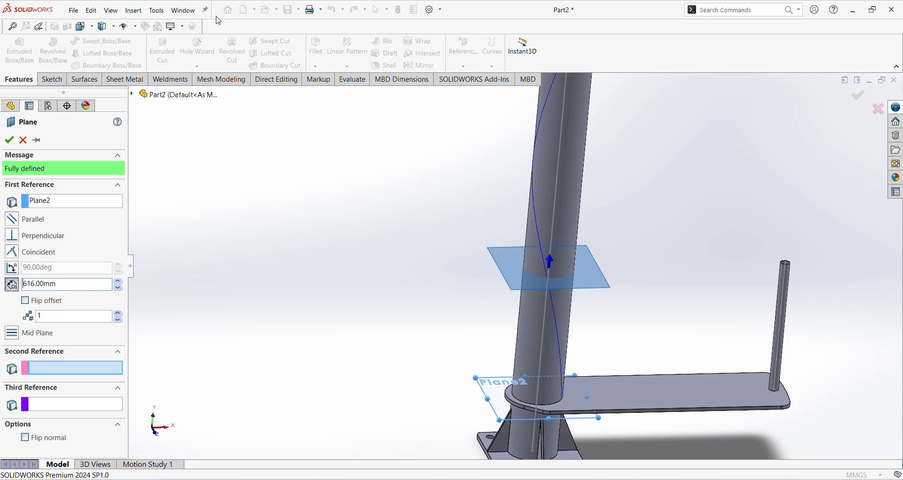
scroll(722, 284, "up", 2)
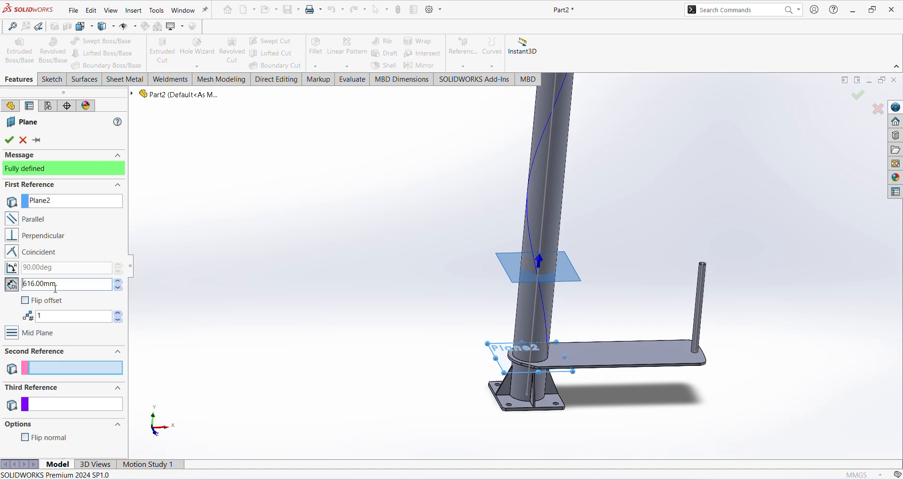
left_click(8, 140)
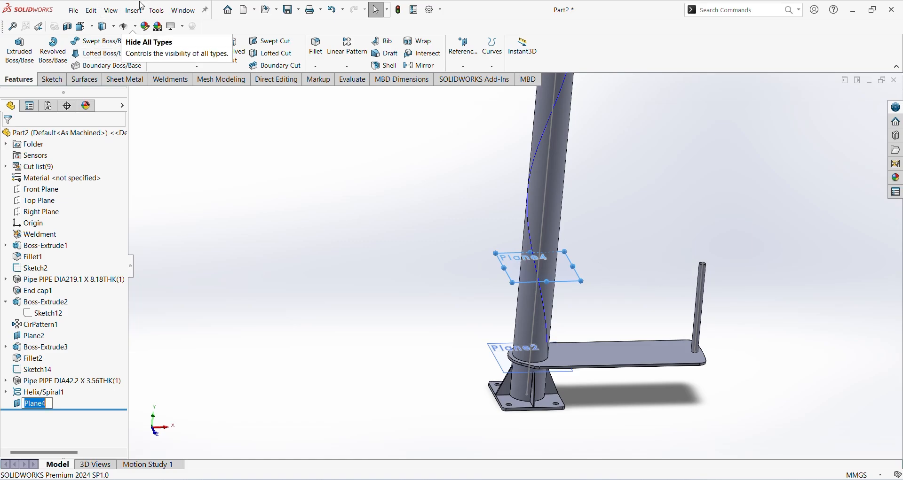
Step: Examine the handrail and its position on the balusters in the SPIRAL STAIRCASE FOR HOUSE assembly, and return to Part2
left_click(187, 10)
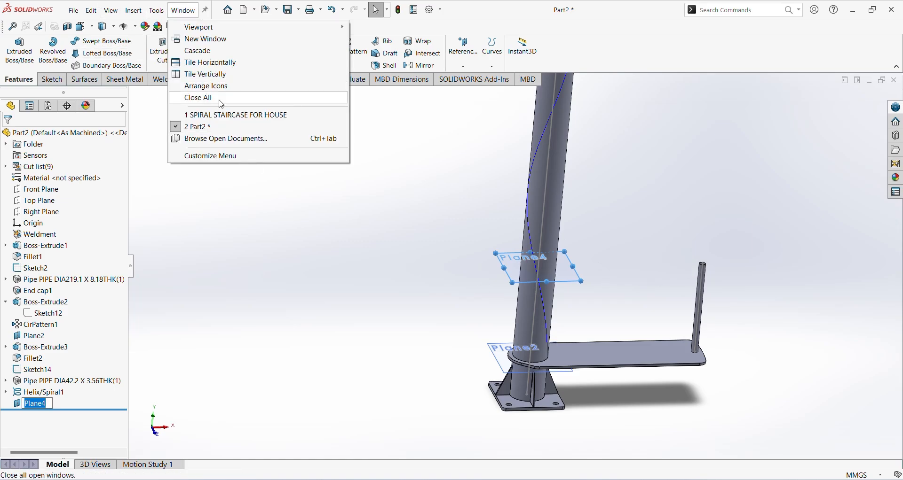
left_click(197, 115)
scroll(458, 233, "down", 5)
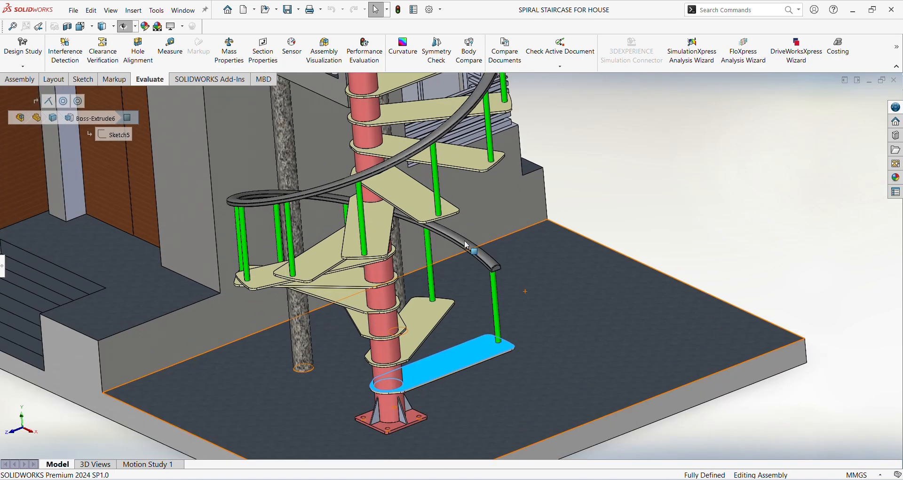
left_click(440, 244)
scroll(443, 251, "up", 8)
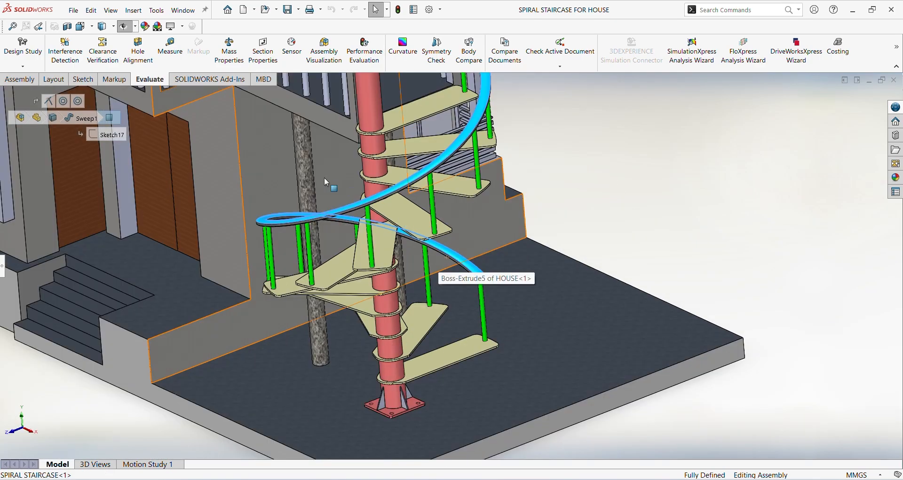
scroll(465, 219, "down", 3)
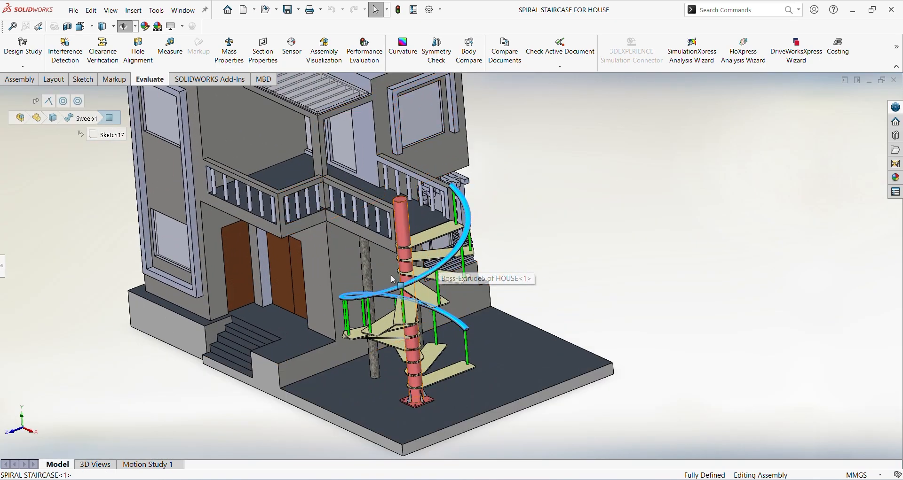
scroll(459, 322, "down", 2)
scroll(458, 321, "down", 2)
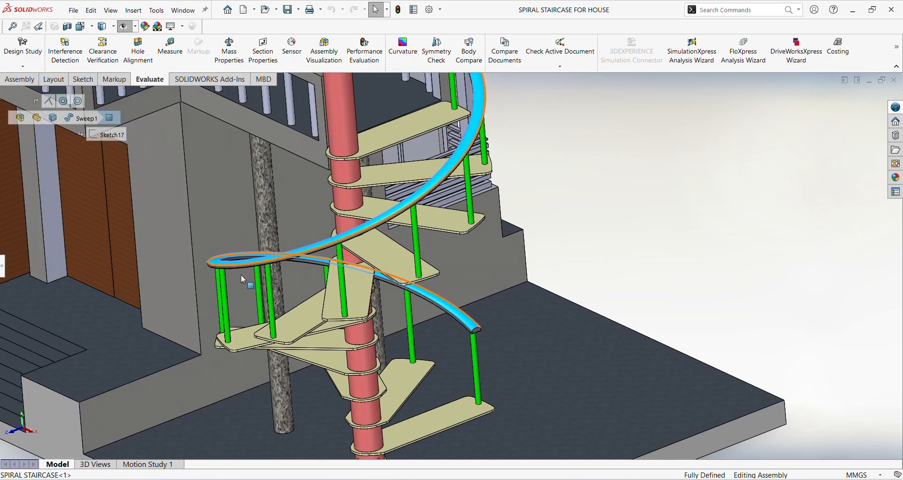
scroll(481, 334, "up", 3)
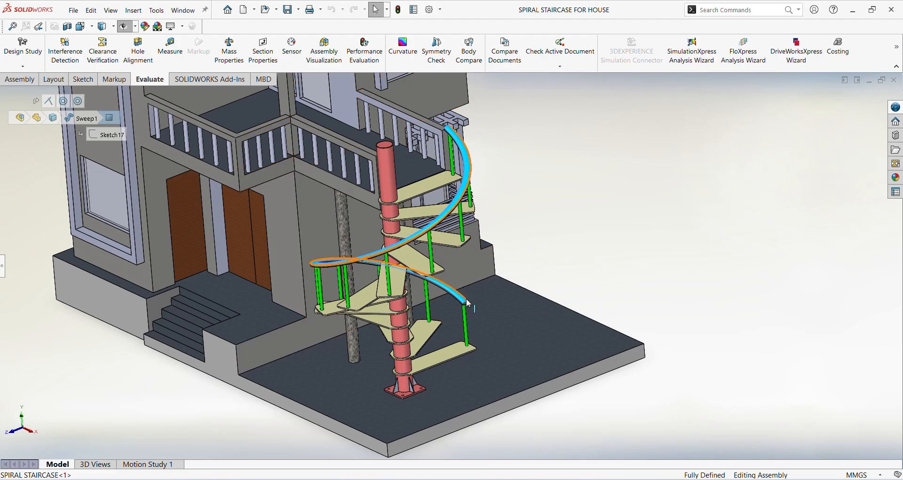
scroll(462, 308, "down", 2)
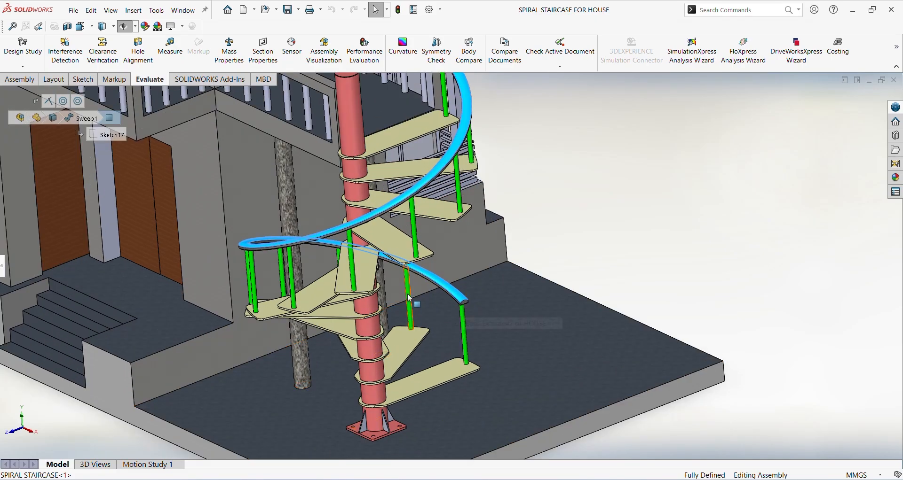
left_click(183, 10)
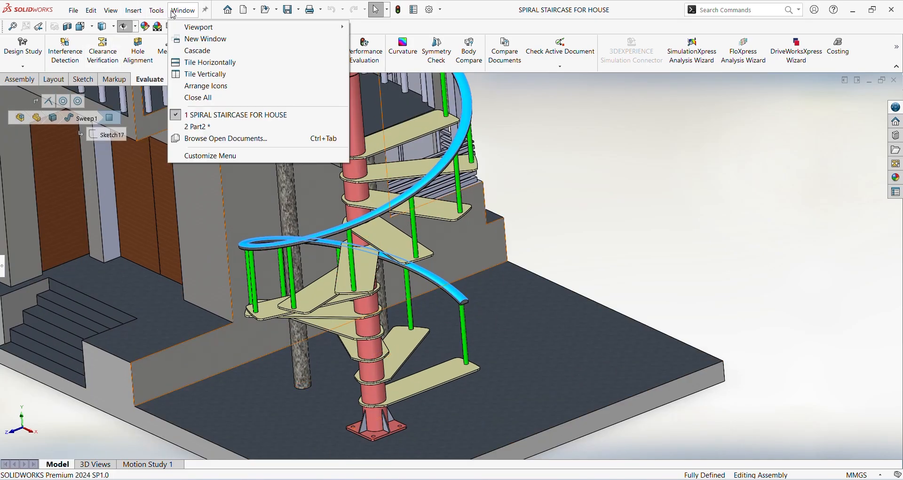
left_click(201, 130)
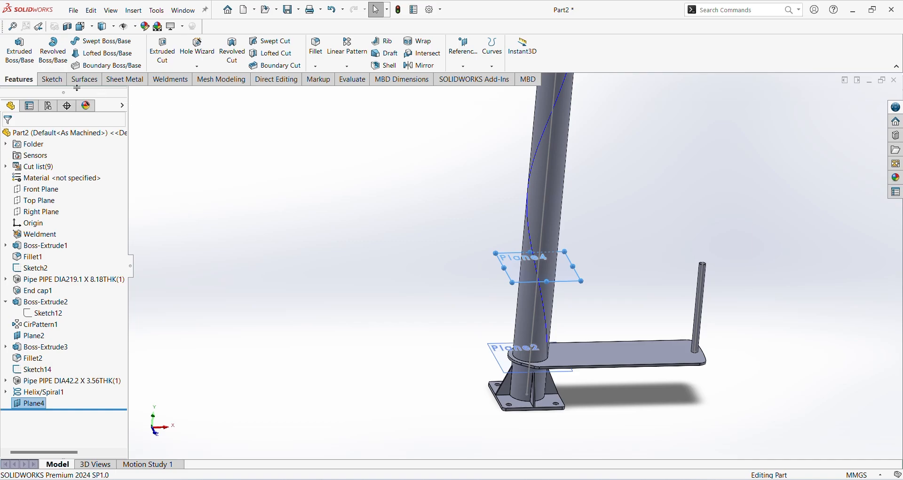
Step: Sketch a circle on Plane4 centred on the origin and reaching the baluster pipe's centre, with a radius of about 1050 mm
left_click(51, 79)
left_click(15, 49)
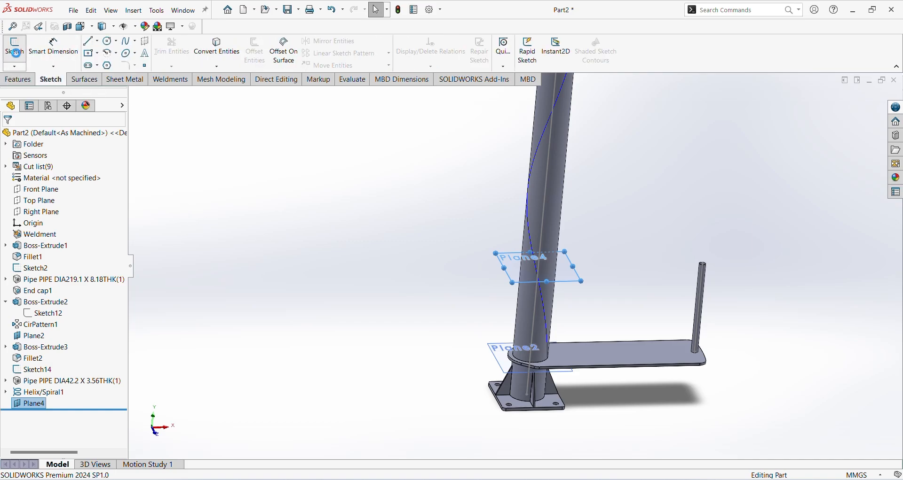
left_click(109, 42)
left_click(375, 266)
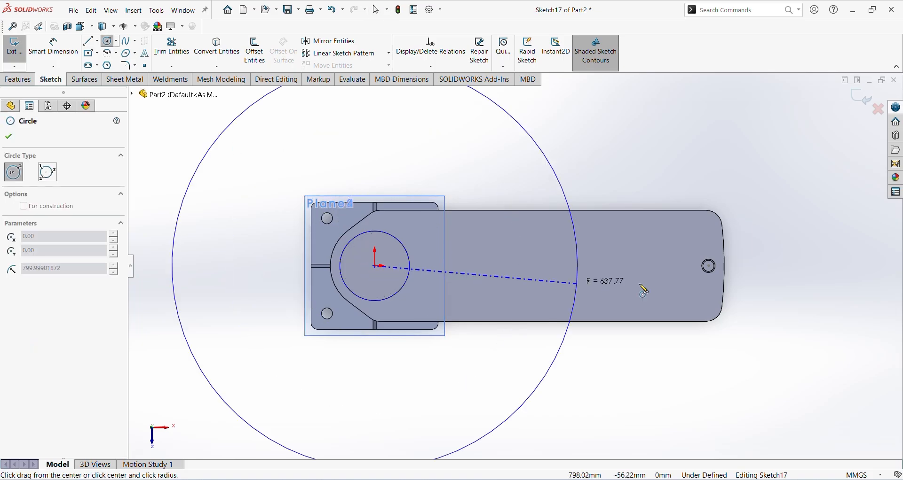
scroll(696, 263, "down", 3)
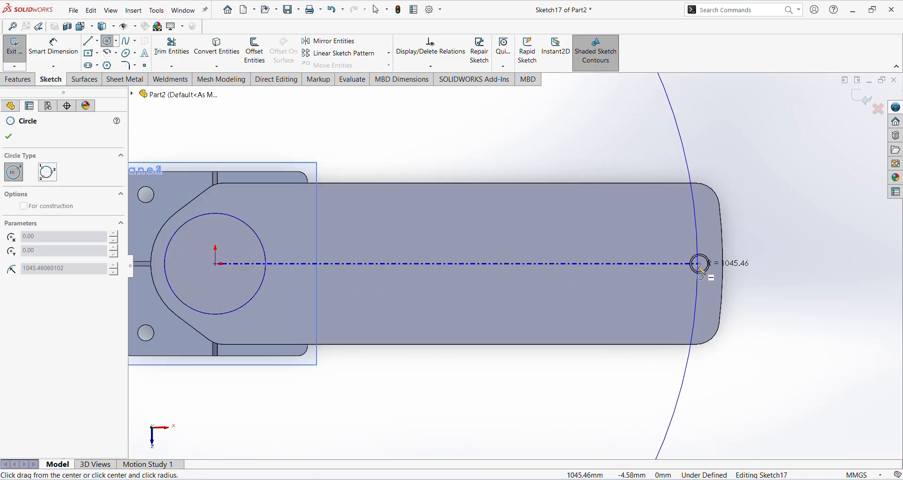
scroll(701, 270, "down", 3)
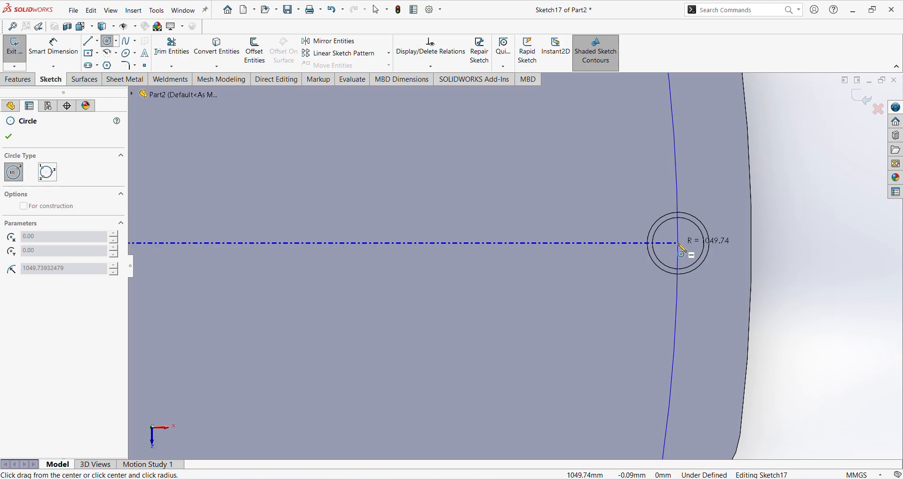
left_click(681, 250)
scroll(520, 342, "up", 10)
scroll(567, 294, "up", 3)
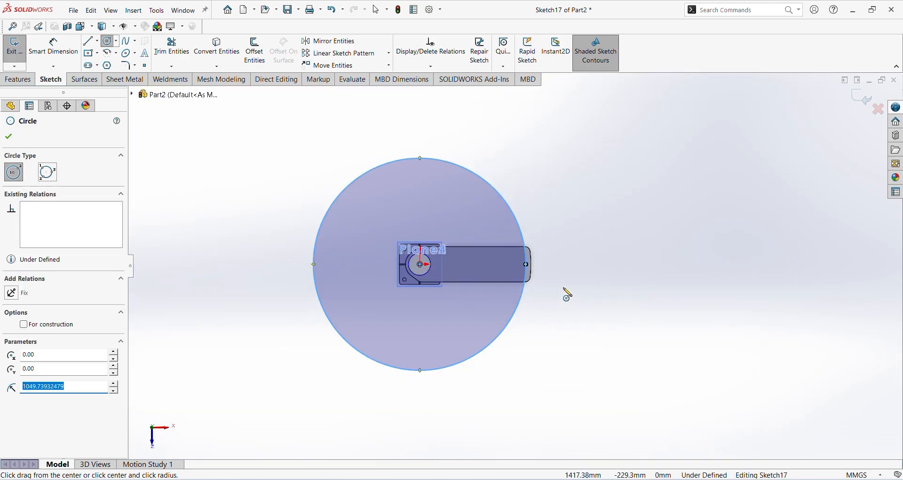
key("Escape")
Step: Dimension the circle's diameter as 2100 mm and finish the sketch
scroll(498, 247, "down", 2)
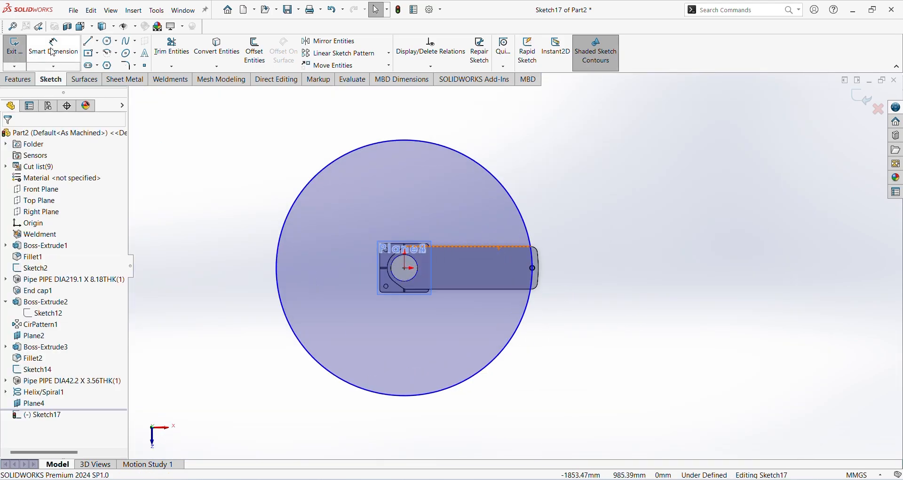
right_click_drag(498, 246, 500, 149)
left_click(486, 167)
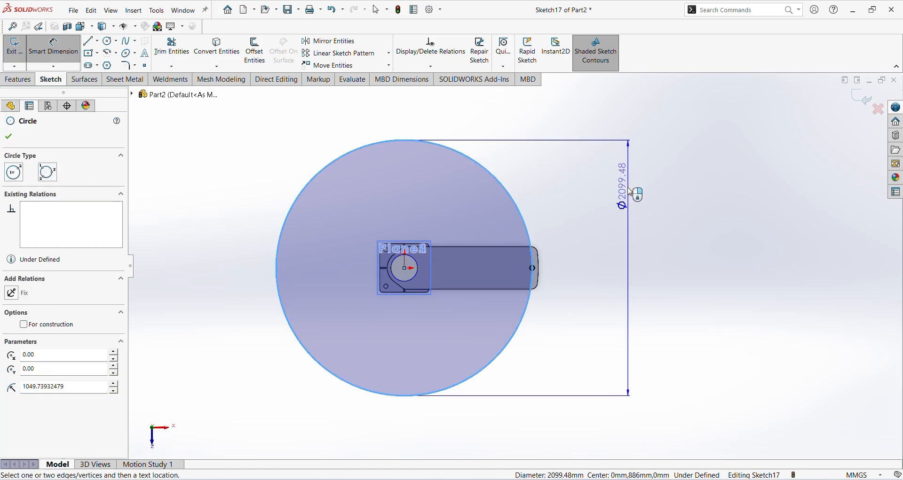
left_click(630, 193)
type("2100")
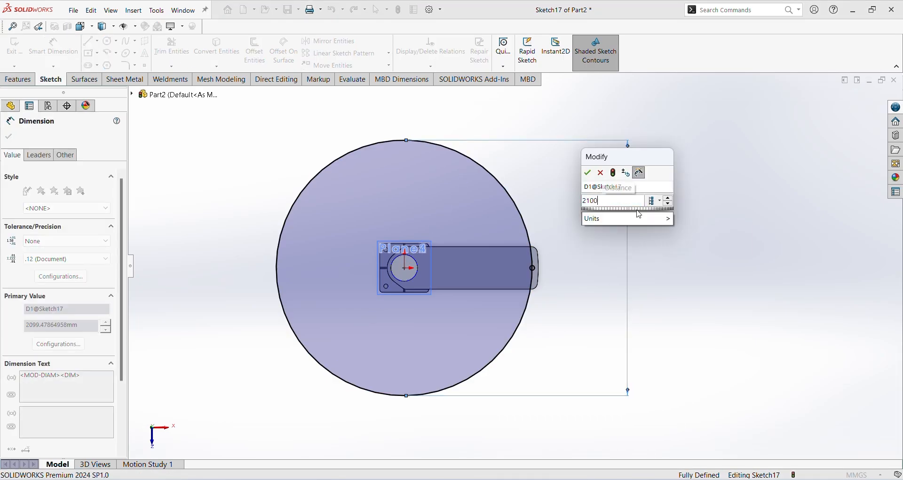
key("Return")
left_click(601, 269)
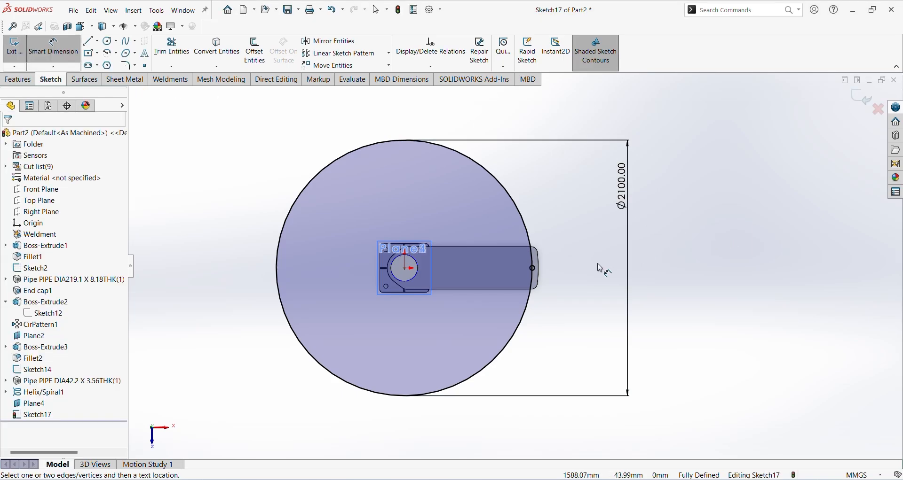
scroll(518, 271, "down", 10)
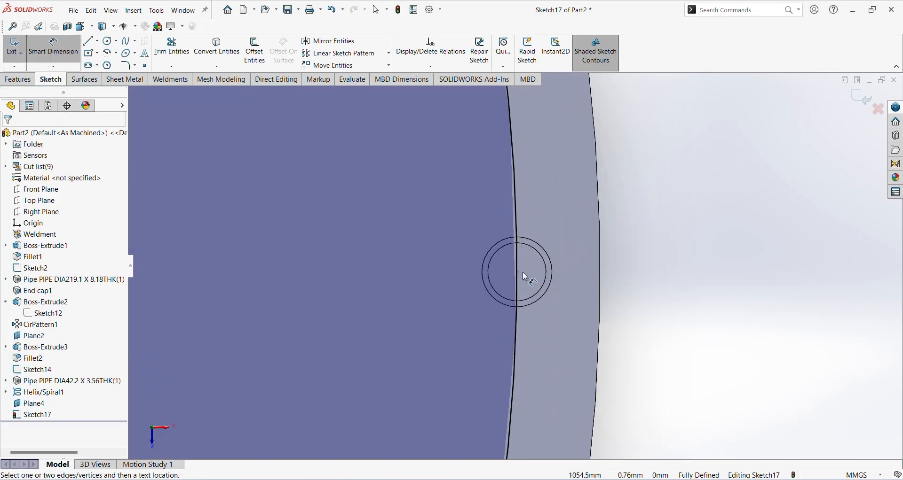
scroll(514, 278, "up", 1)
scroll(514, 279, "up", 5)
key("ctrl+b")
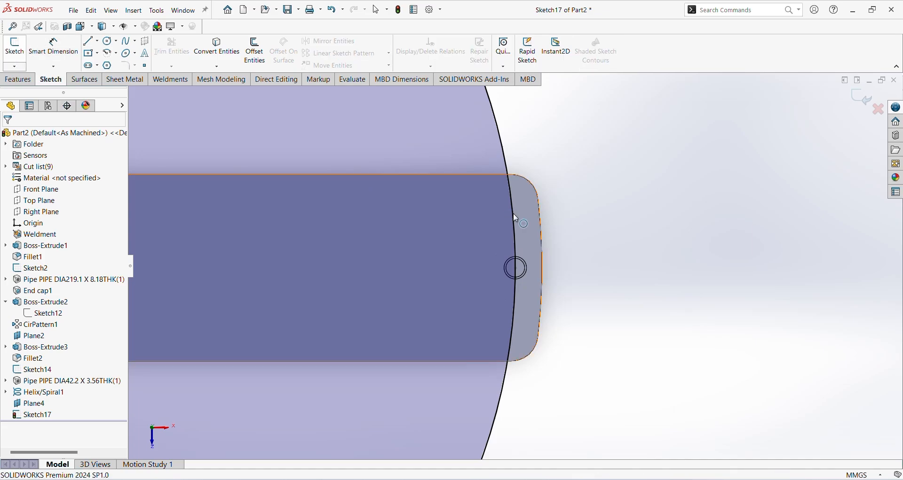
Step: Create a constant-pitch, counterclockwise helix from the 2100 mm circle with a 2455 mm pitch, 1.0151 revolutions and a 90-degree start angle
scroll(516, 219, "up", 8)
mouse_move(455, 288)
middle_mouse_down()
mouse_move(449, 221)
mouse_move(475, 321)
mouse_move(489, 258)
middle_mouse_up()
left_click(17, 79)
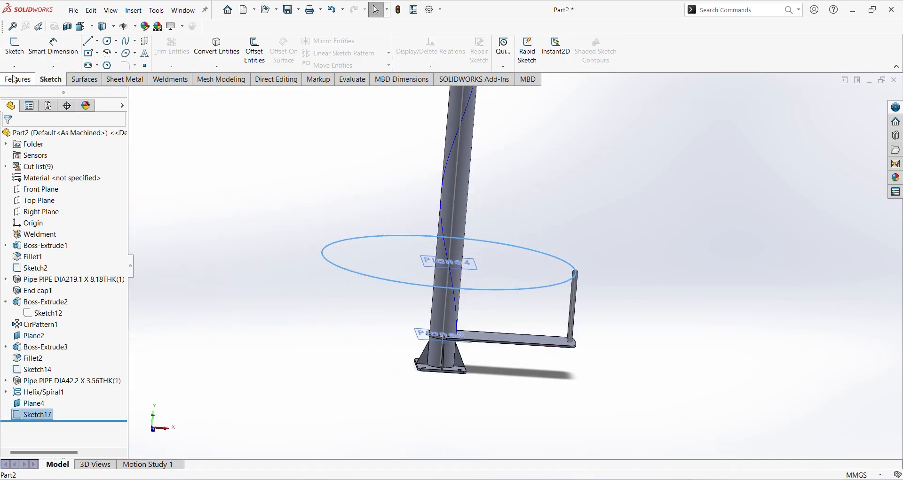
left_click(492, 65)
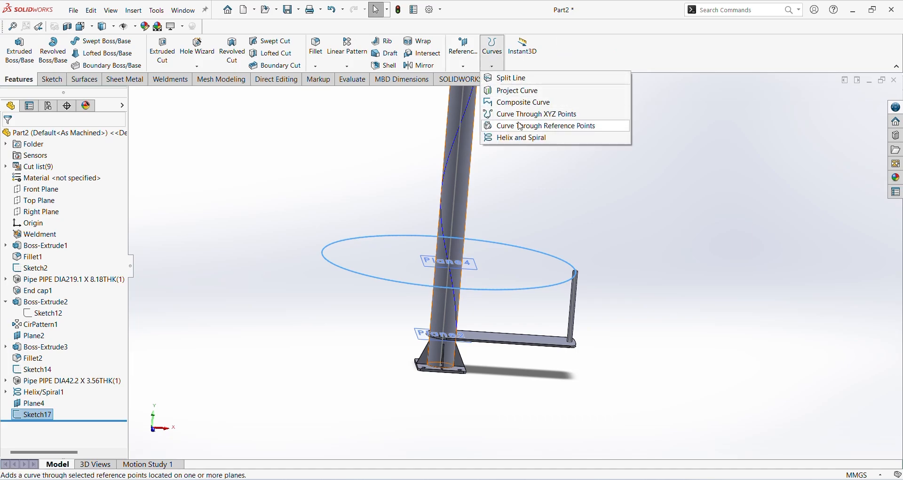
left_click(522, 138)
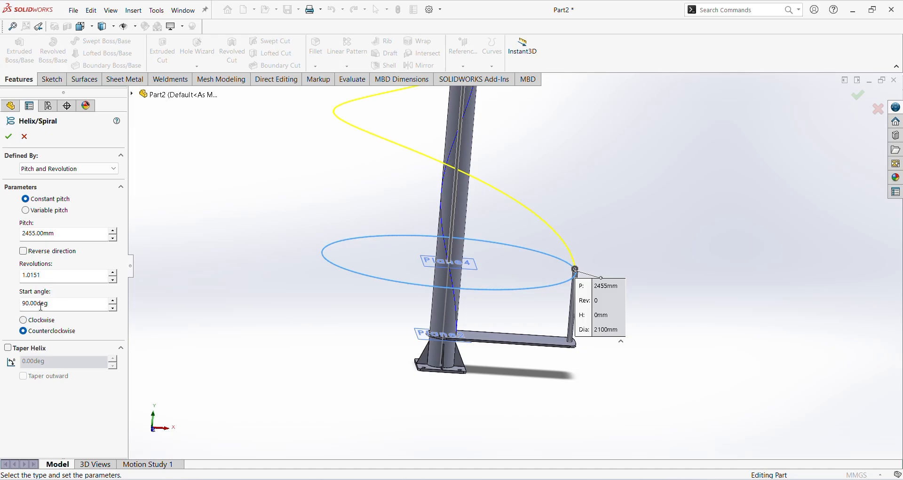
left_click(13, 140)
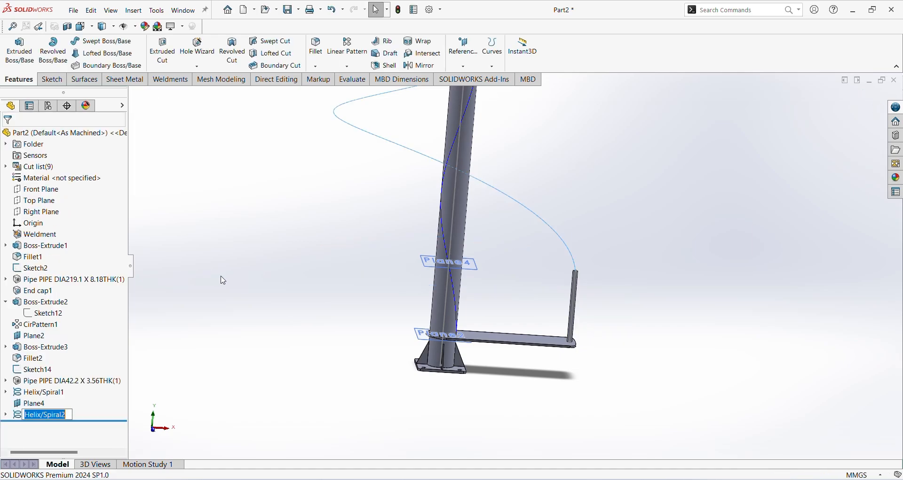
Step: Create a reference plane offset 50 mm from the Front Plane
scroll(510, 267, "up", 3)
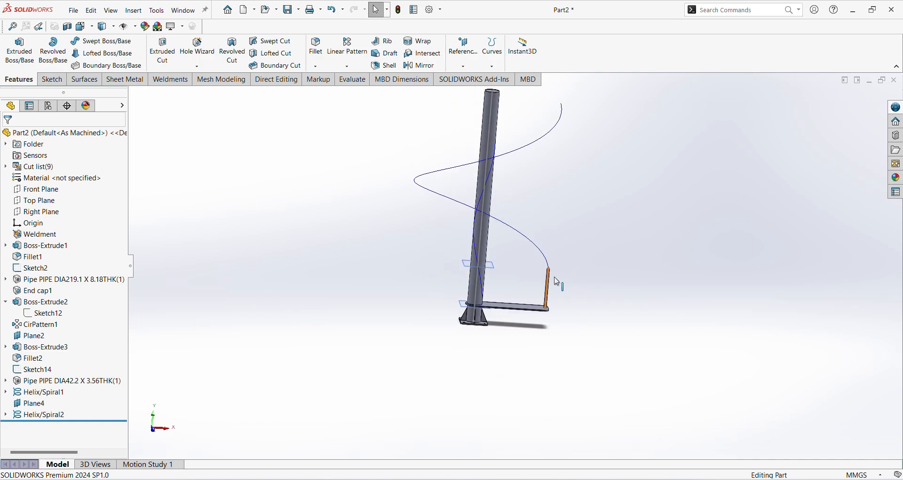
middle_click_drag(554, 278, 544, 282)
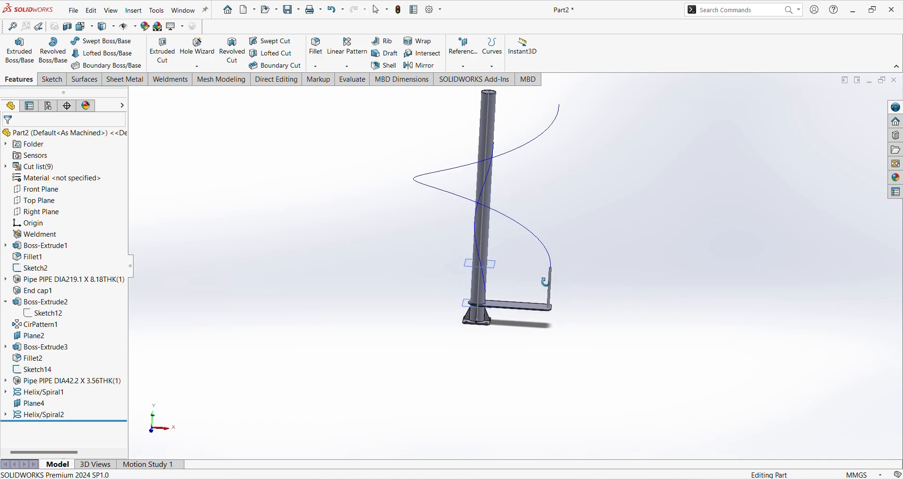
left_click(55, 192)
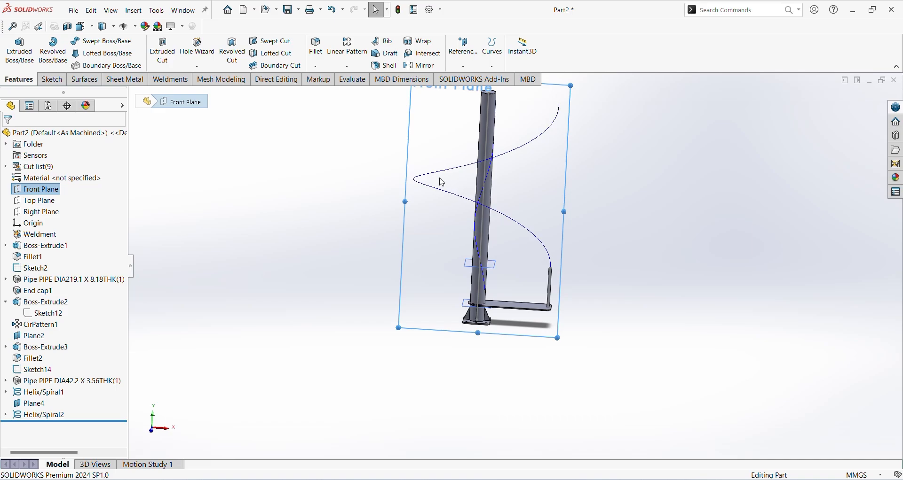
left_click(467, 68)
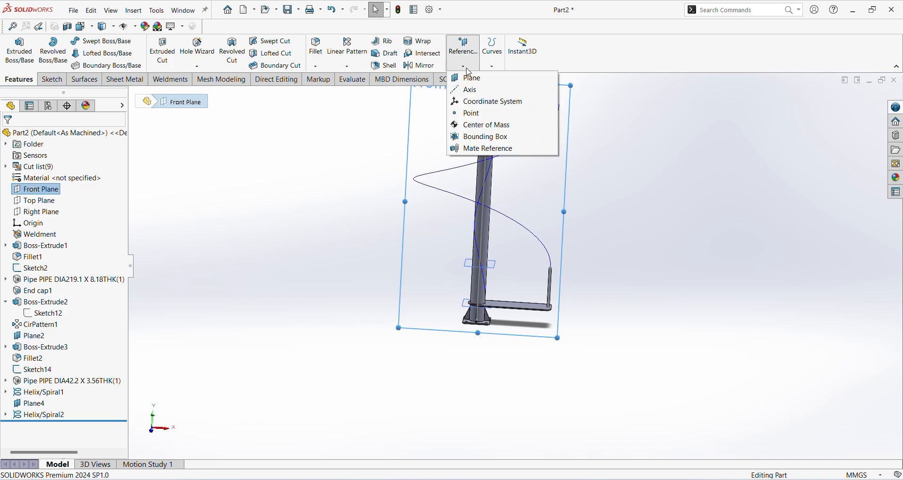
left_click(469, 78)
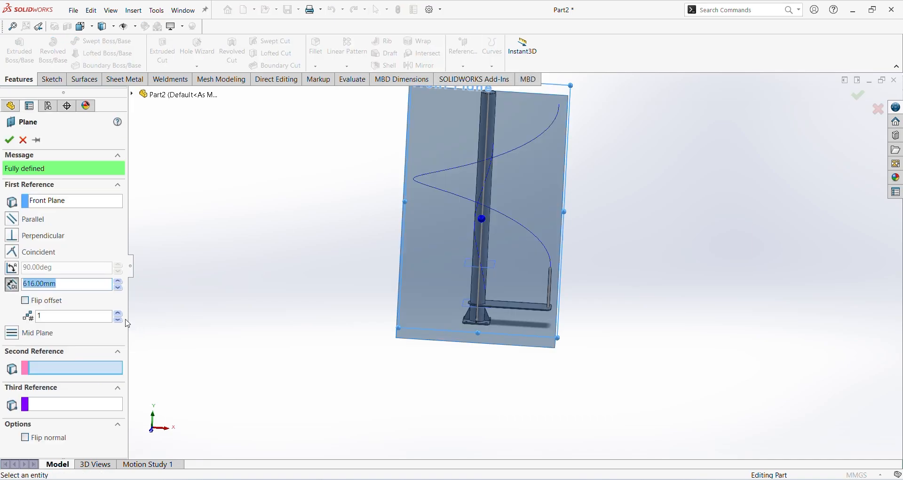
type("50")
key("Return")
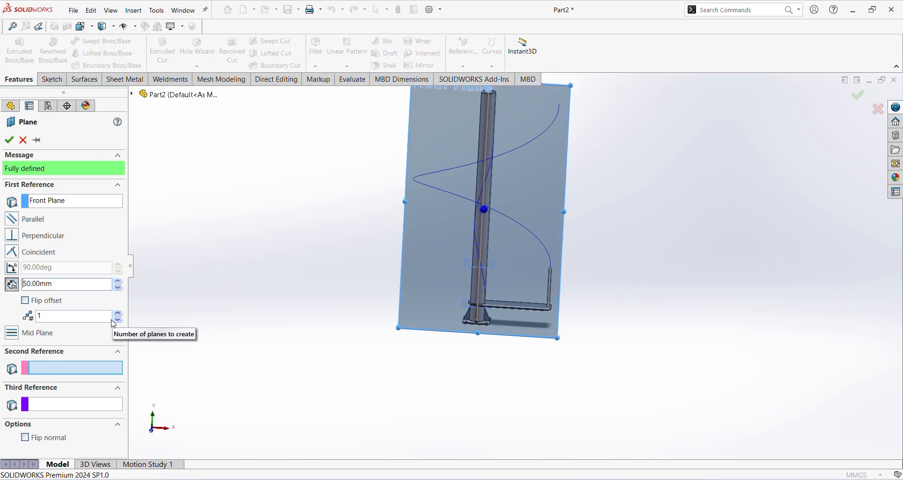
scroll(543, 300, "down", 2)
middle_click_drag(543, 300, 522, 337)
scroll(523, 268, "down", 5)
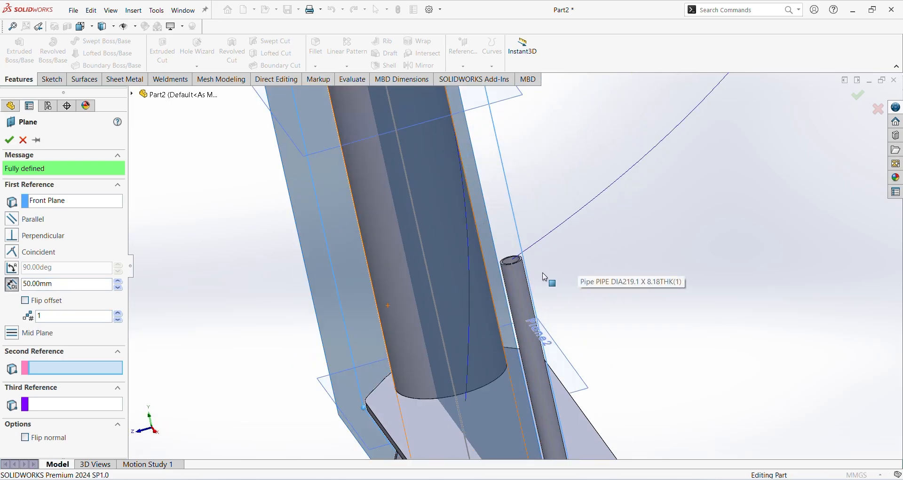
middle_click_drag(503, 296, 474, 333)
scroll(493, 331, "down", 3)
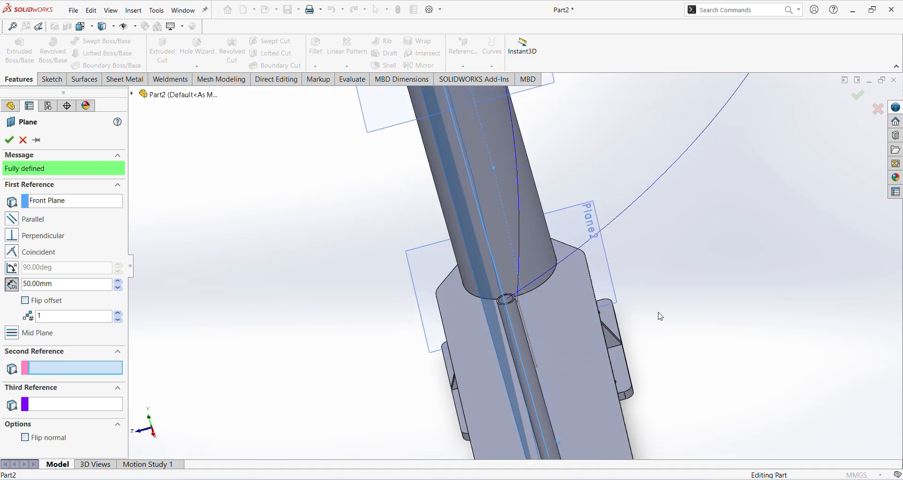
scroll(412, 329, "up", 3)
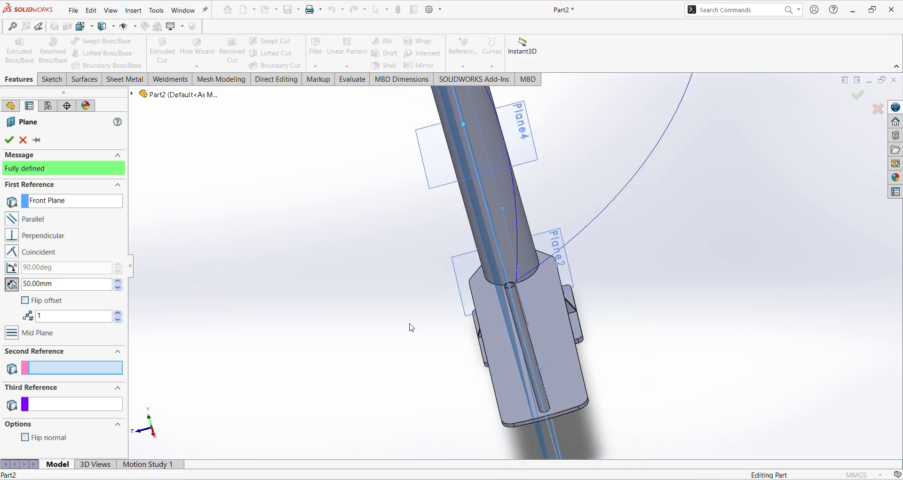
left_click(11, 143)
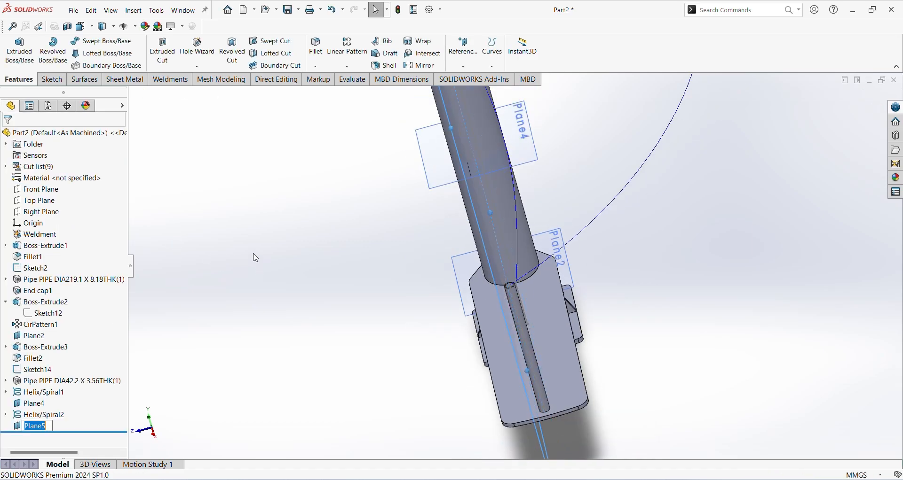
scroll(303, 338, "up", 3)
scroll(288, 314, "up", 3)
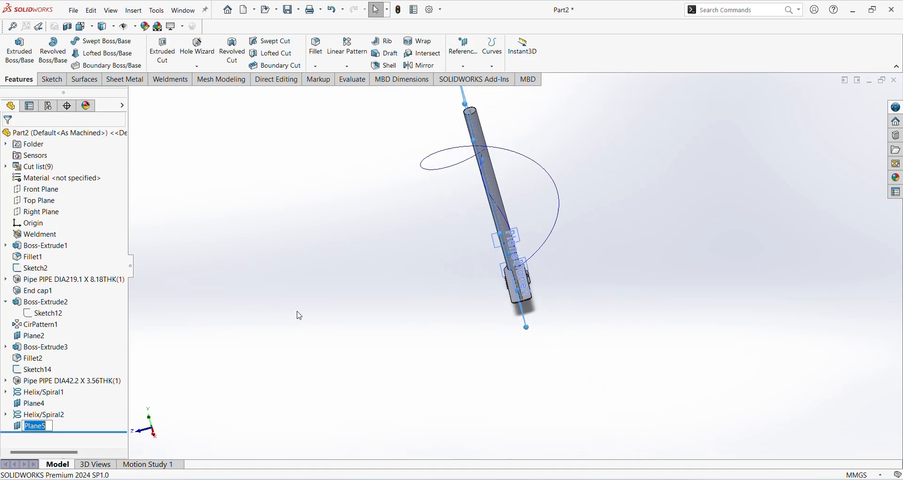
Step: Sketch a corner rectangle about 119 mm wide and 43 mm high on Plane5, just above the baluster pipe's upper end
middle_click_drag(304, 307, 372, 252)
scroll(489, 229, "down", 2)
scroll(510, 230, "down", 1)
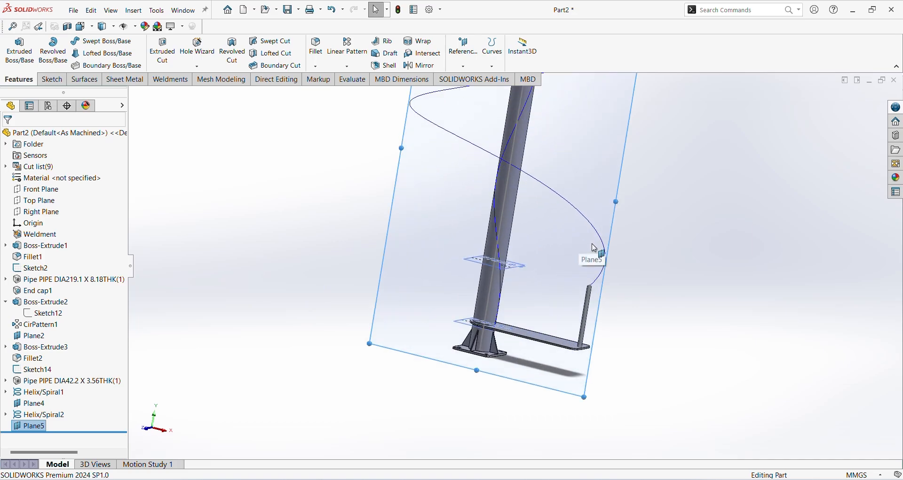
left_click(51, 79)
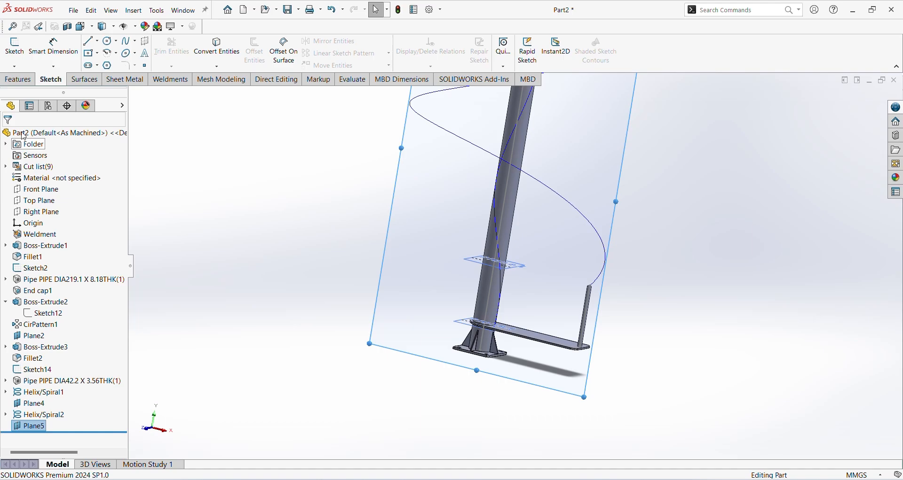
left_click(14, 47)
scroll(605, 342, "down", 10)
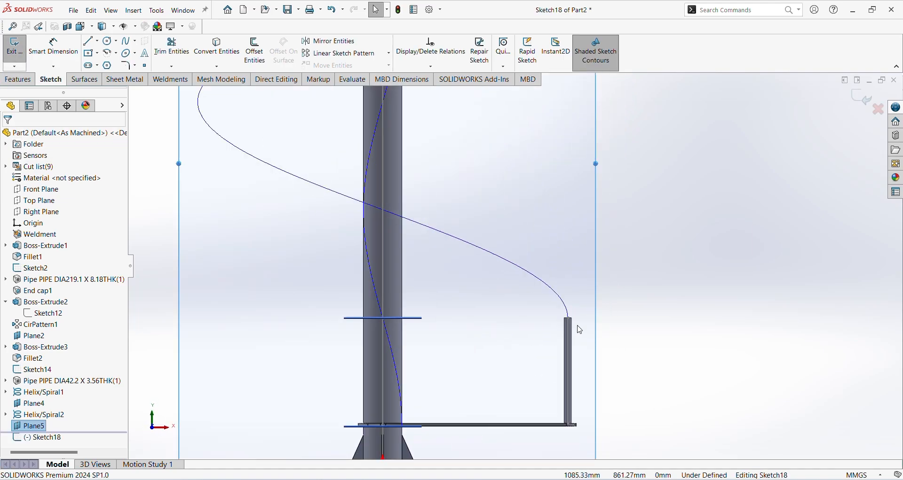
left_click(98, 55)
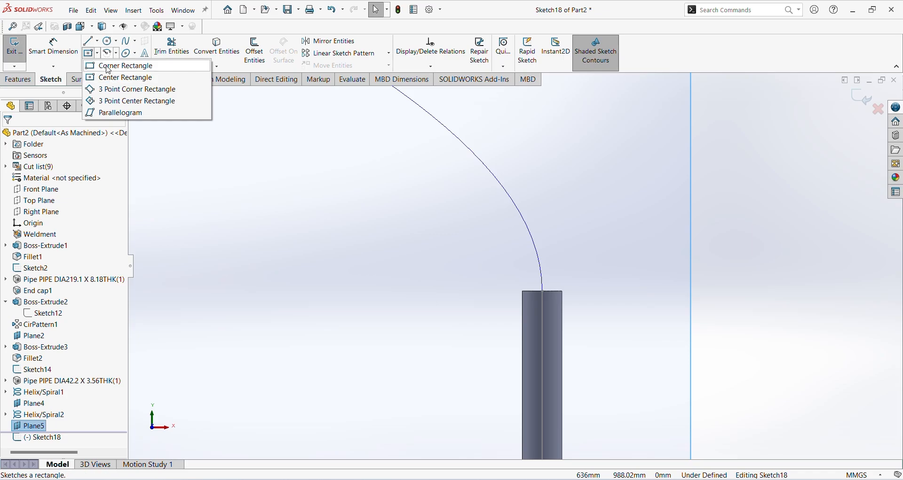
left_click(109, 66)
left_click(484, 246)
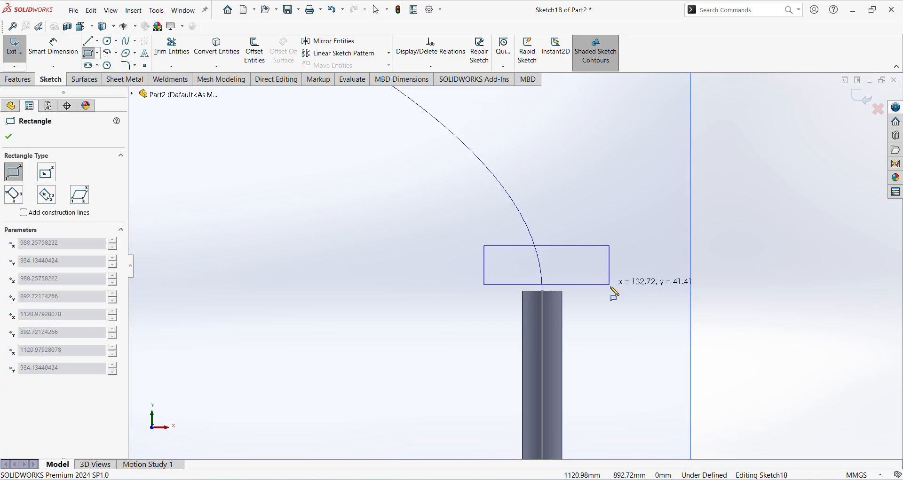
left_click(596, 286)
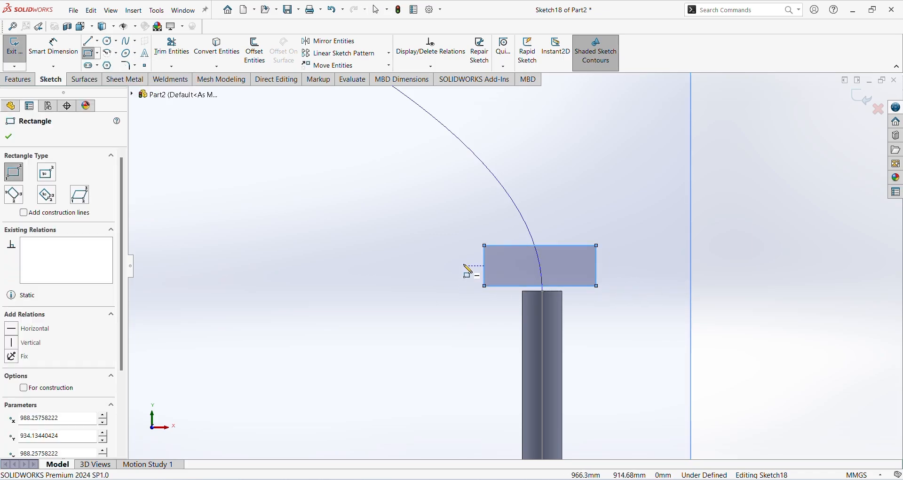
key("Escape")
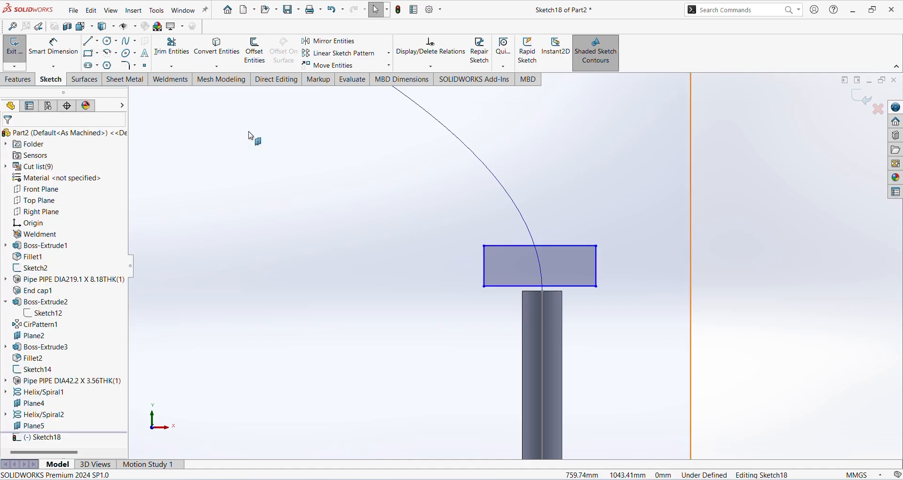
Step: Dimension the rectangle's height as 30 mm and its width as 90 mm
left_click(53, 49)
left_click(485, 267)
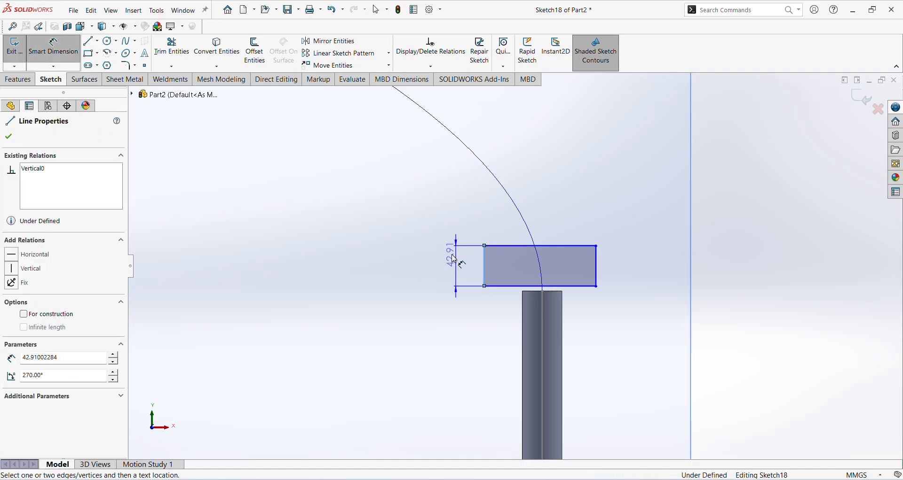
left_click(452, 265)
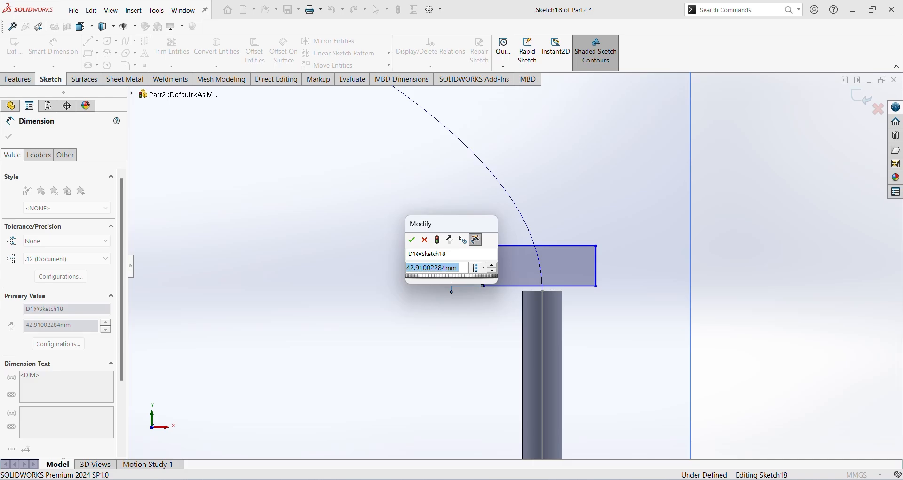
type("30")
key("Return")
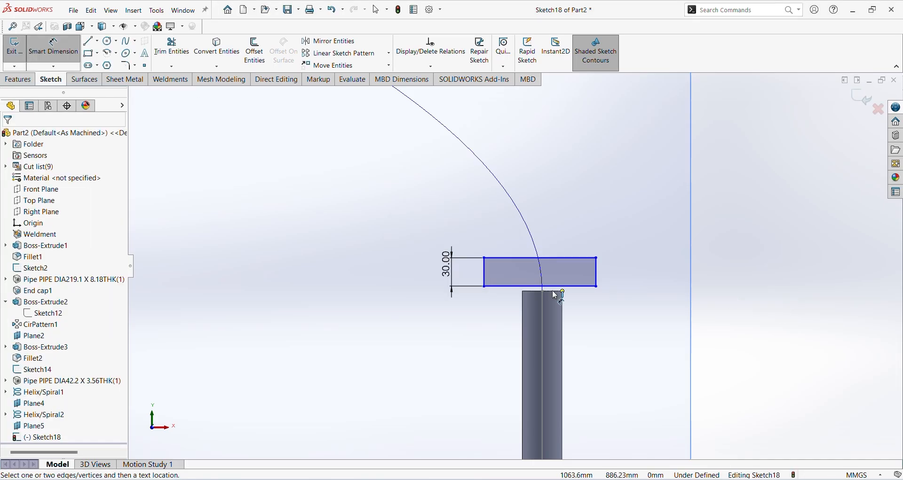
left_click(557, 258)
left_click(560, 236)
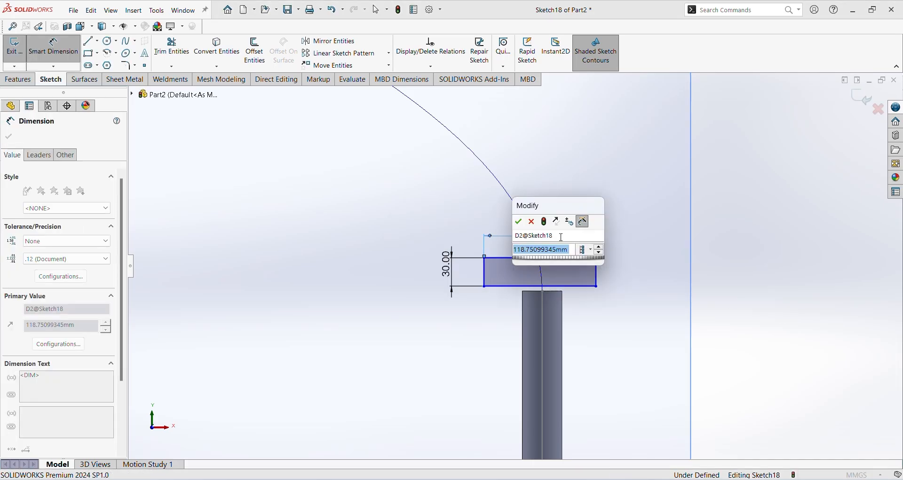
type("90")
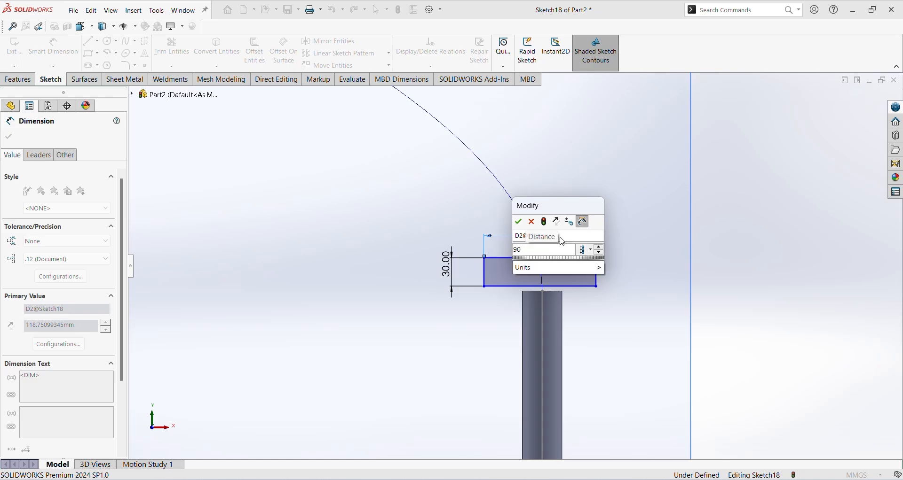
key("Return")
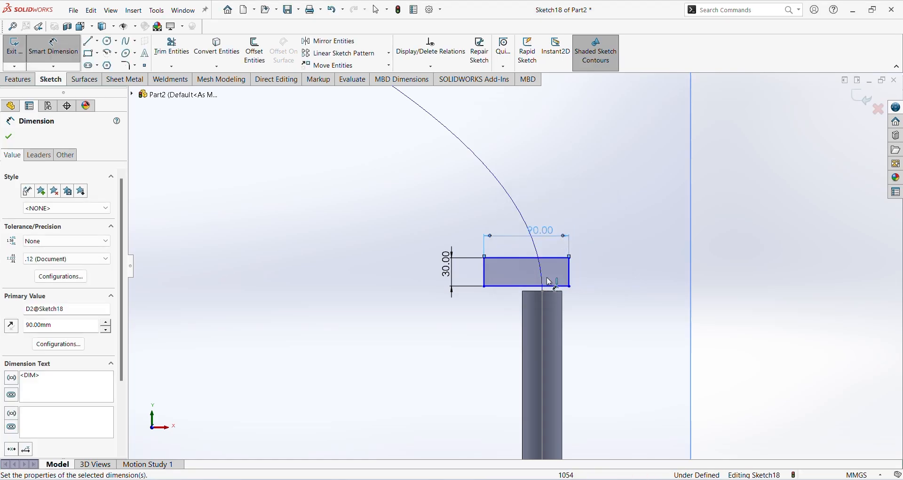
left_click(803, 285)
Step: Dimension the distance from the rectangle's left side to the baluster pipe's centreline as 45 mm
left_click(485, 273)
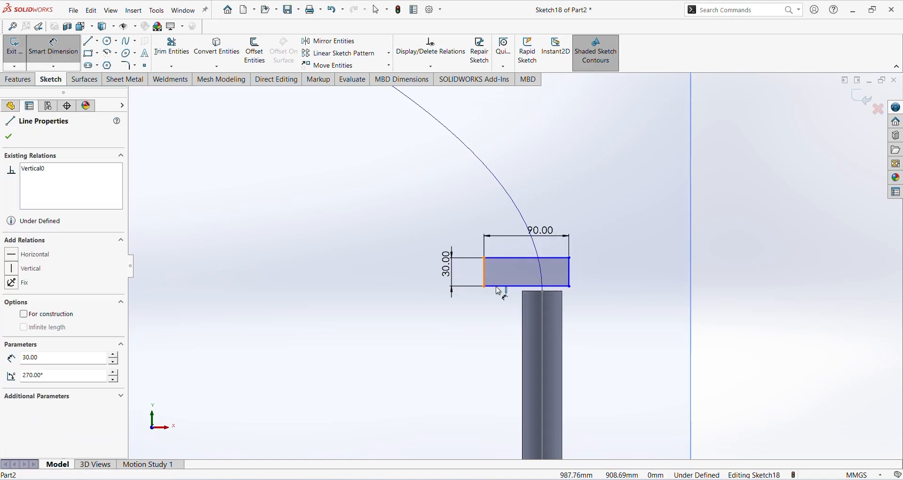
left_click(542, 324)
left_click(501, 333)
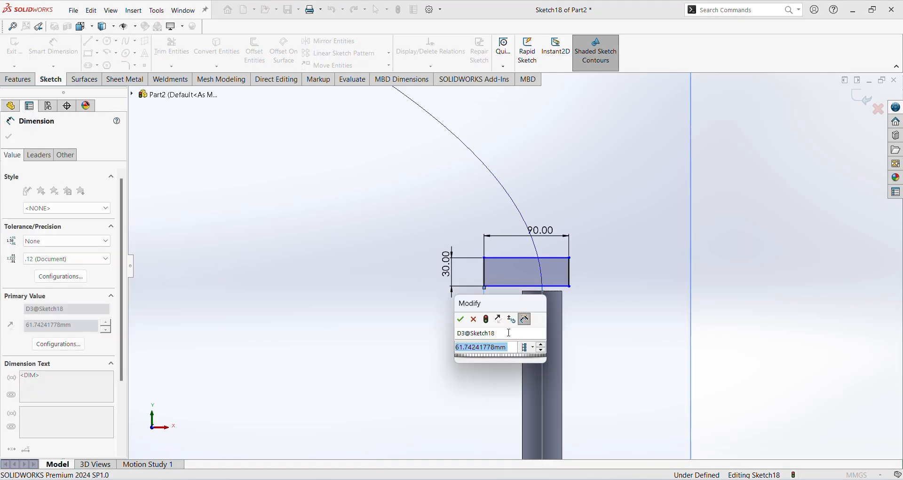
type("45")
key("Return")
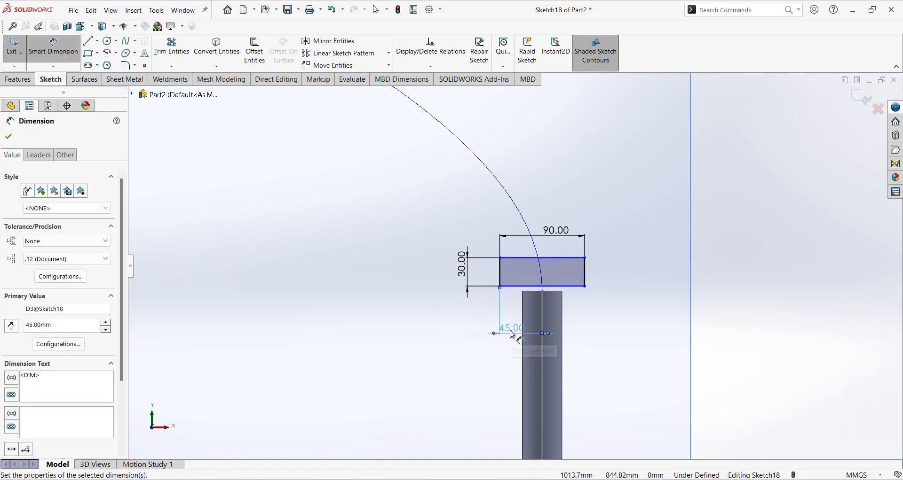
key("Escape")
key("Escape")
Step: Make the rectangle's lower line collinear with the upper end edge of the baluster pipe
scroll(539, 279, "down", 3)
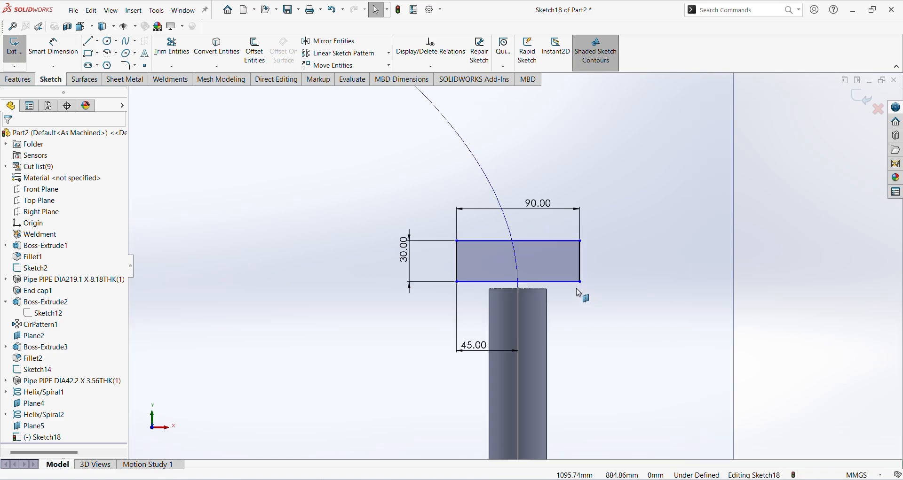
left_click(534, 279)
left_click(525, 292, "ctrl")
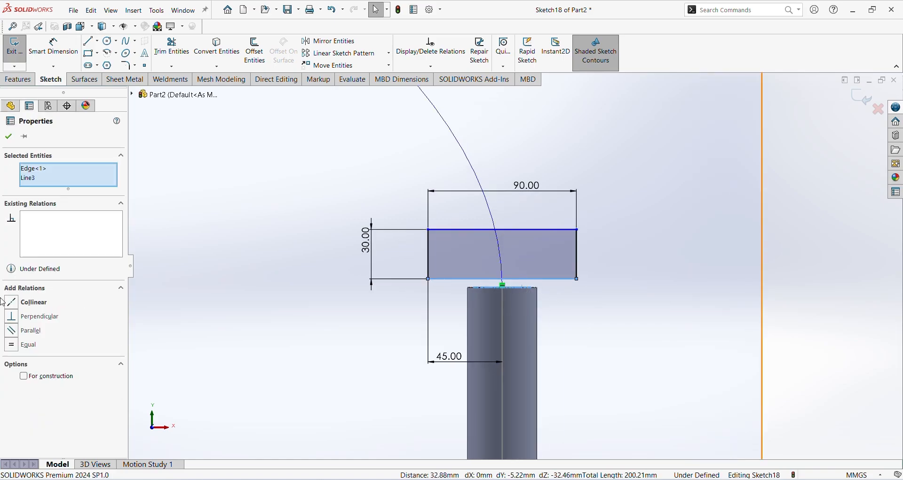
left_click(11, 303)
scroll(524, 326, "up", 2)
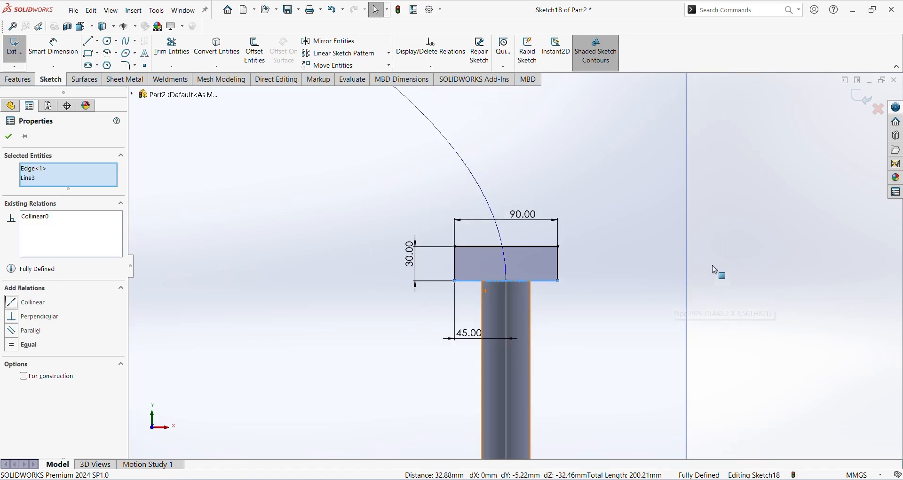
key("Escape")
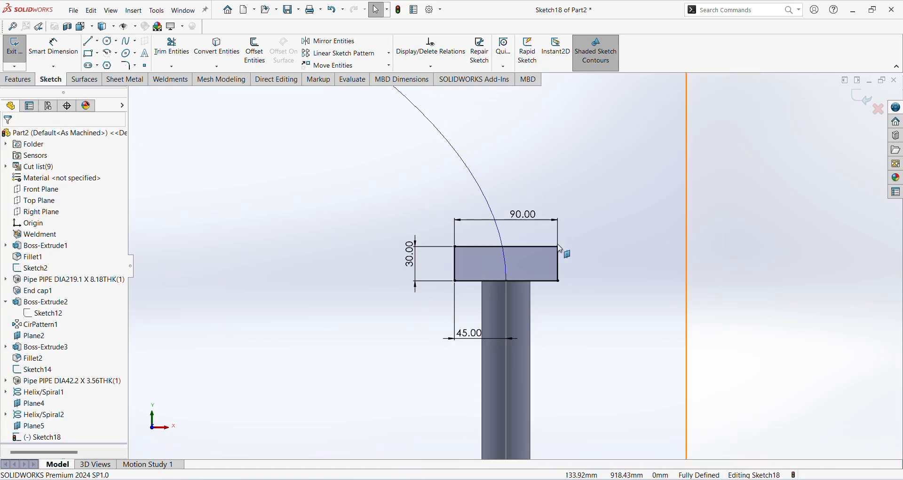
Step: Draw a centerpoint arc of about 66 mm radius between the rectangle's upper corners, centred on the baluster pipe's centreline
left_click(109, 52)
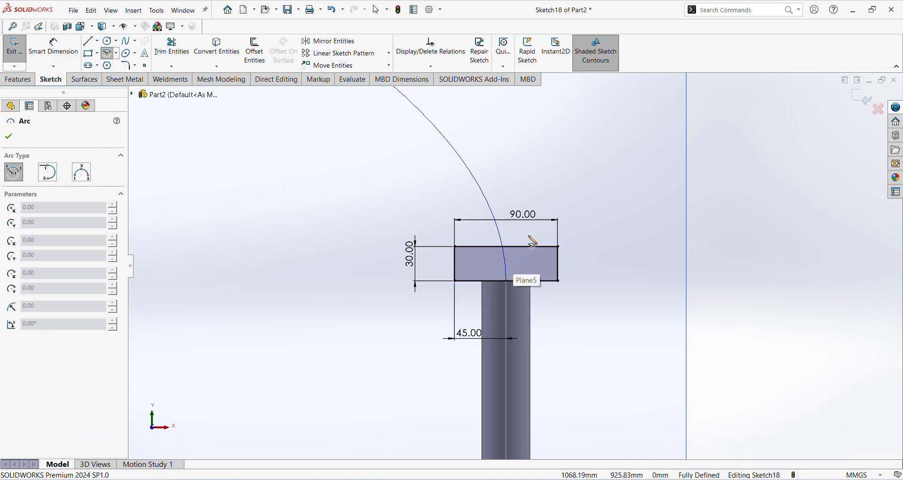
left_click(506, 303)
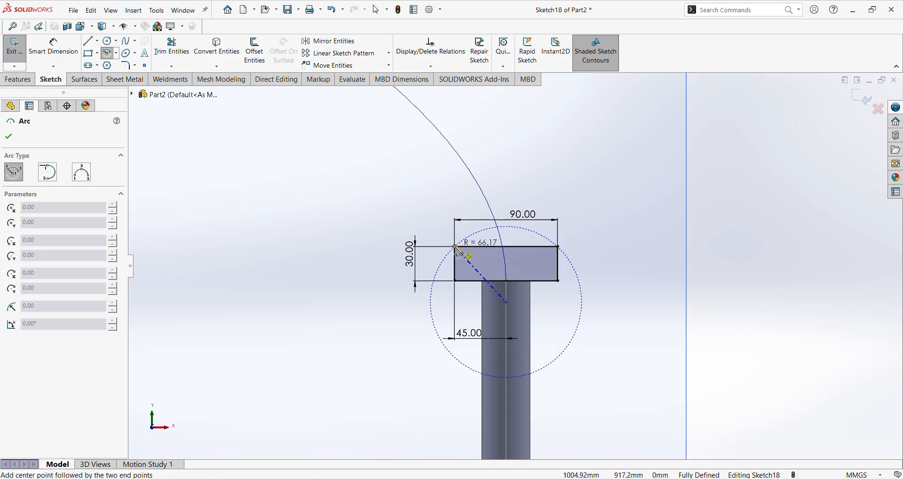
left_click(455, 247)
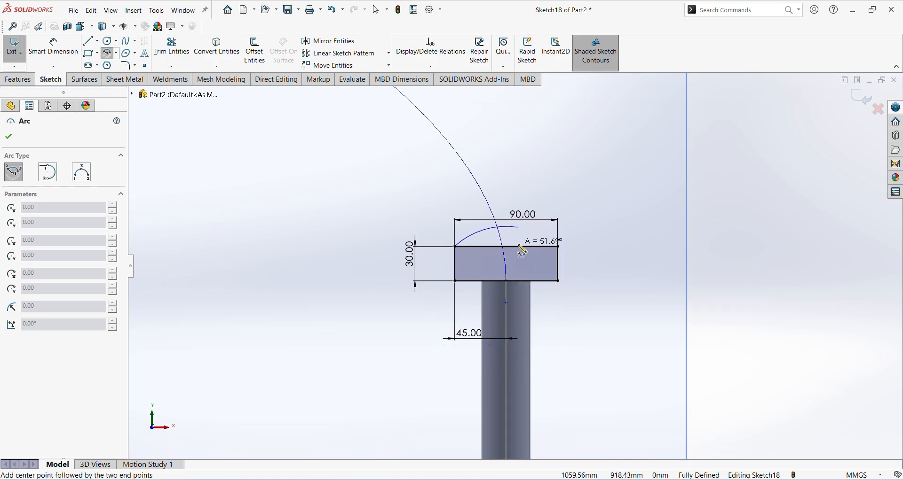
left_click(559, 247)
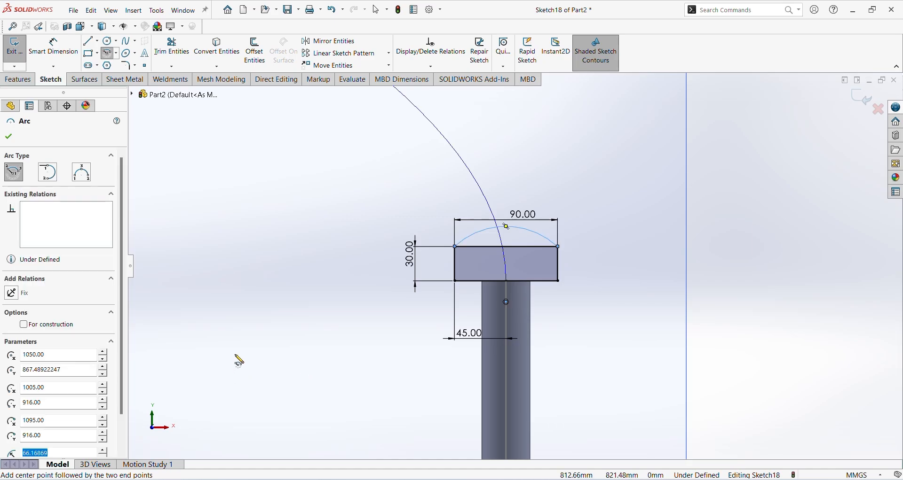
key("Escape")
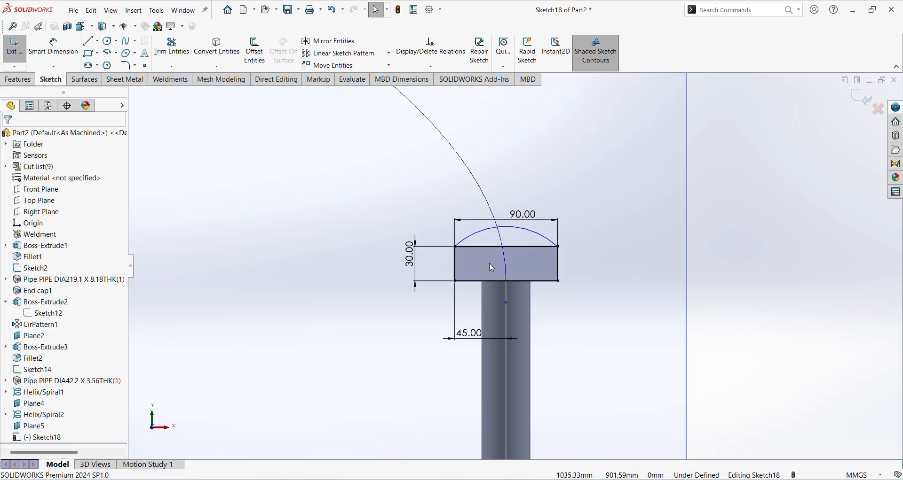
Step: Dimension the arc's radius as 65 mm
left_click(54, 56)
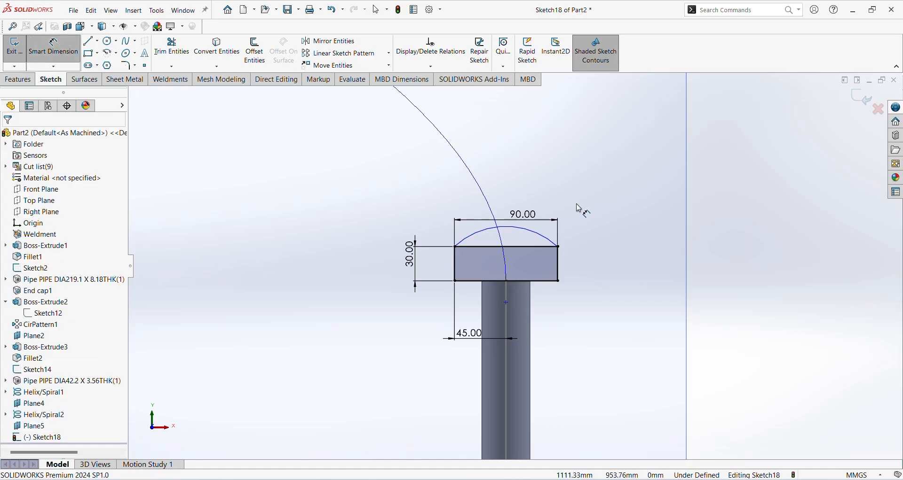
left_click(537, 238)
left_click(609, 172)
type("65")
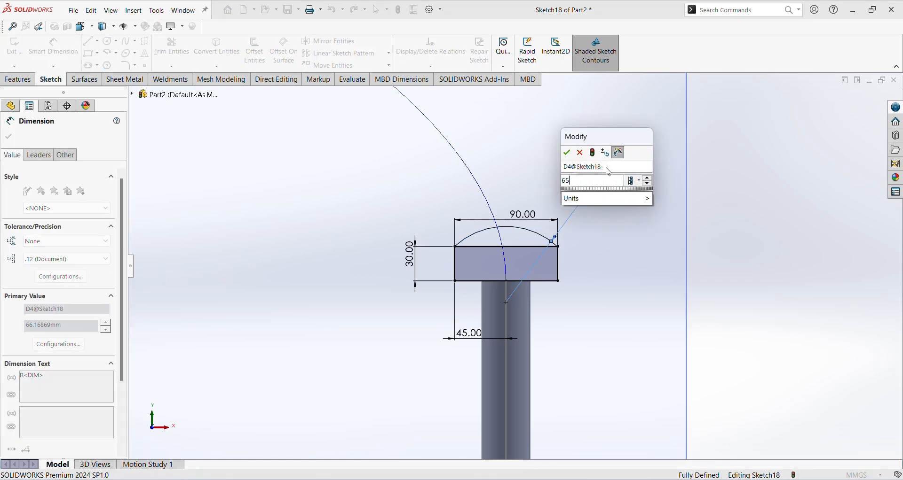
key("Return")
left_click(776, 222)
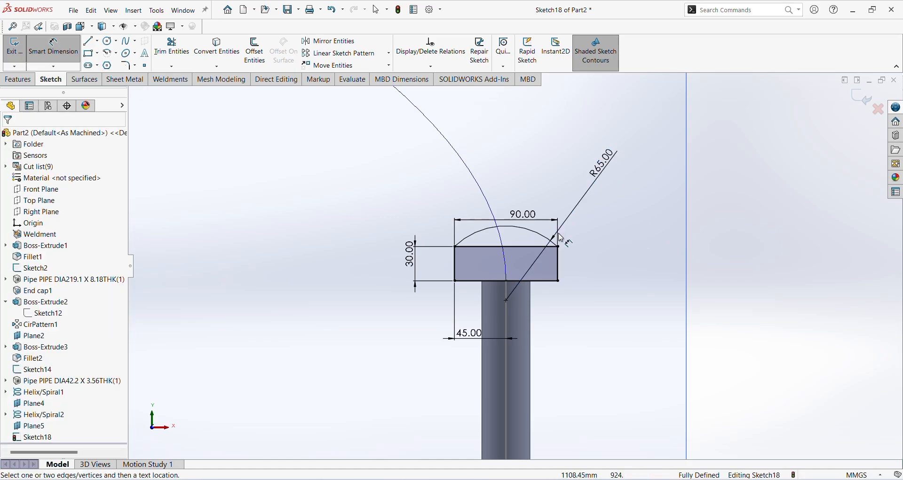
Step: Trim away the rectangle's upper line beneath the arc to leave a single closed, domed profile
scroll(435, 226, "down", 2)
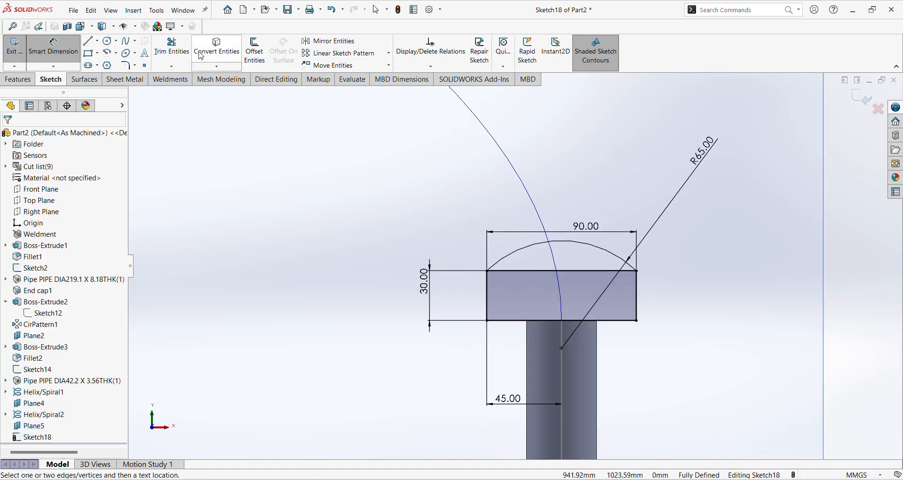
left_click(172, 48)
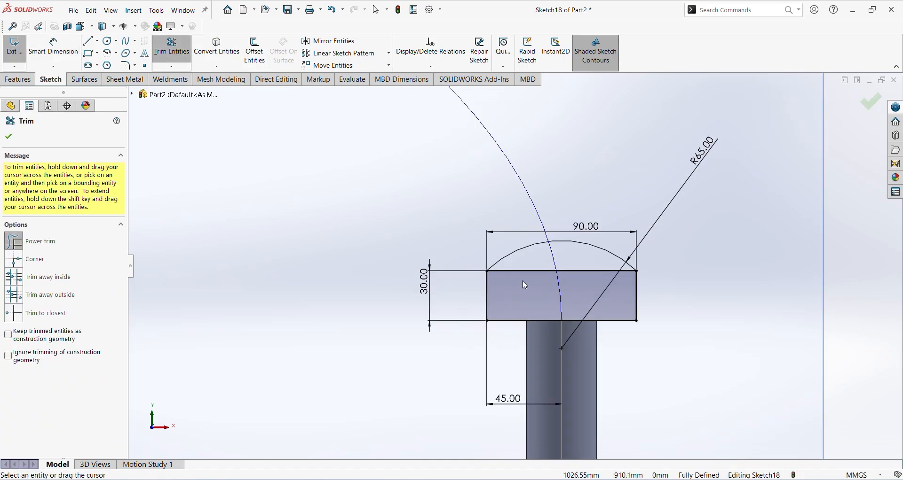
left_click_drag(523, 280, 540, 264)
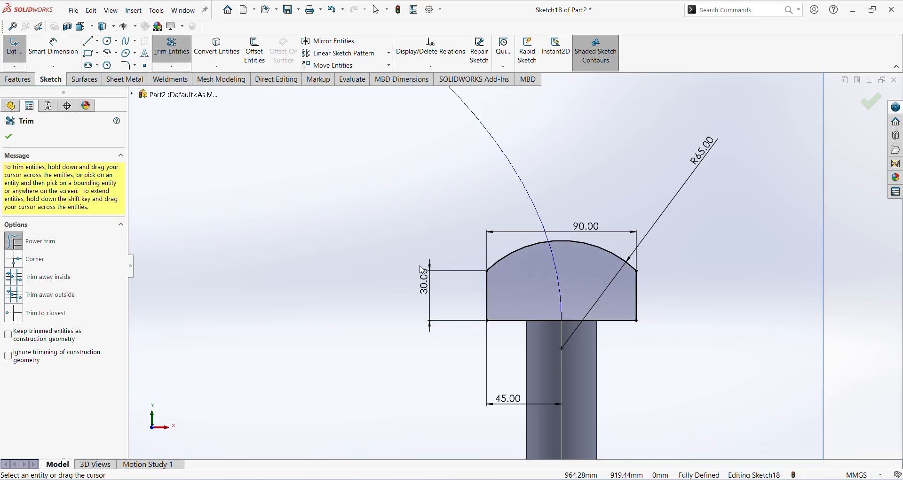
key("Escape")
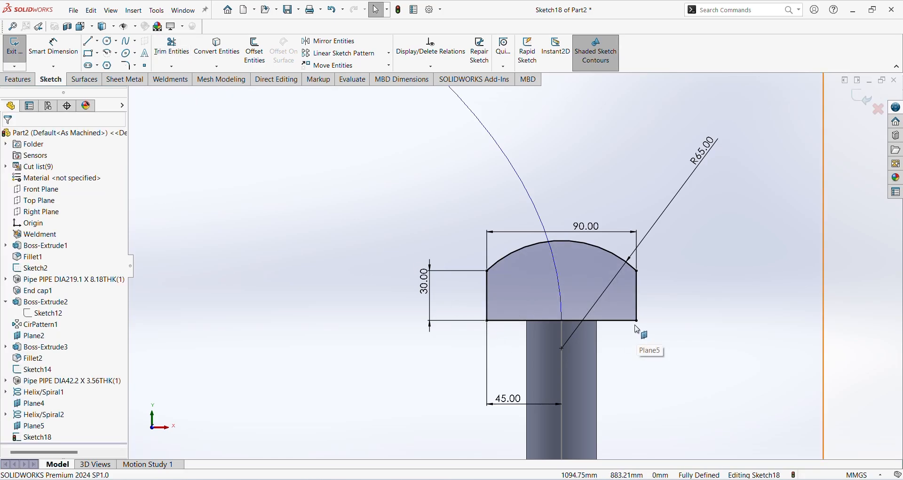
Step: Round the two lower corners of the handrail profile with 5 mm sketch fillets and finish the sketch
key("z")
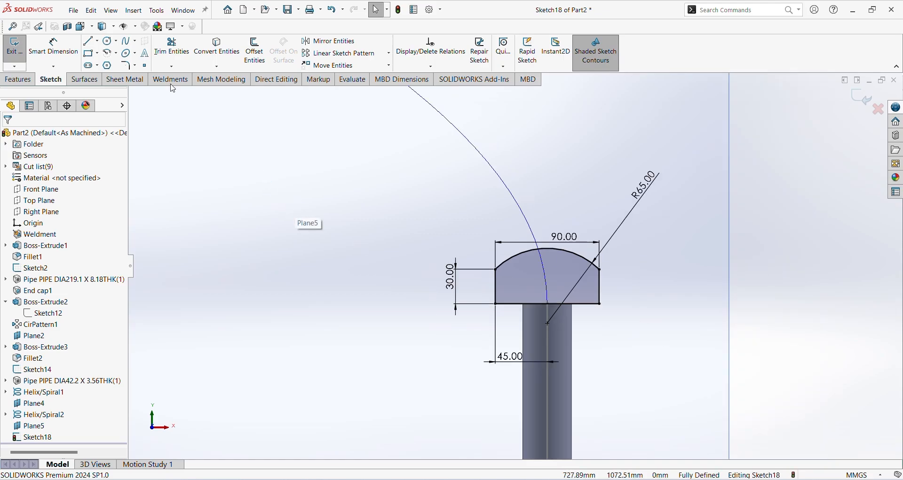
left_click(129, 67)
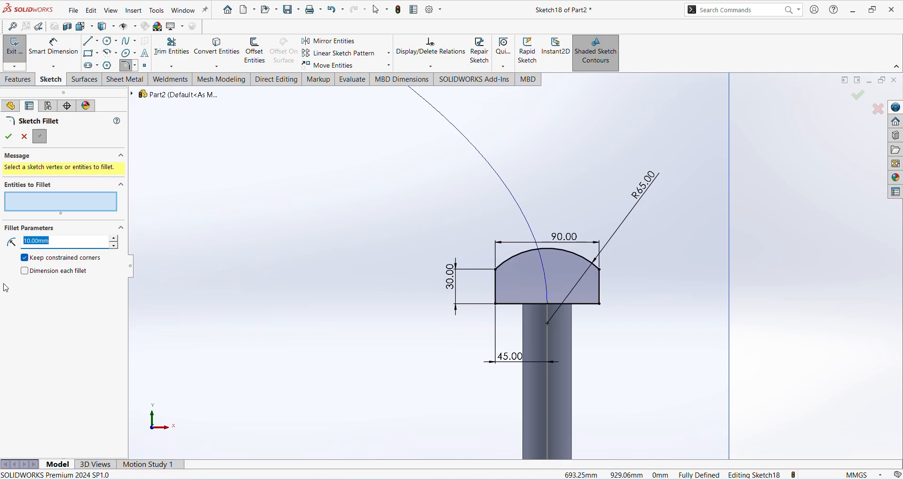
type("5")
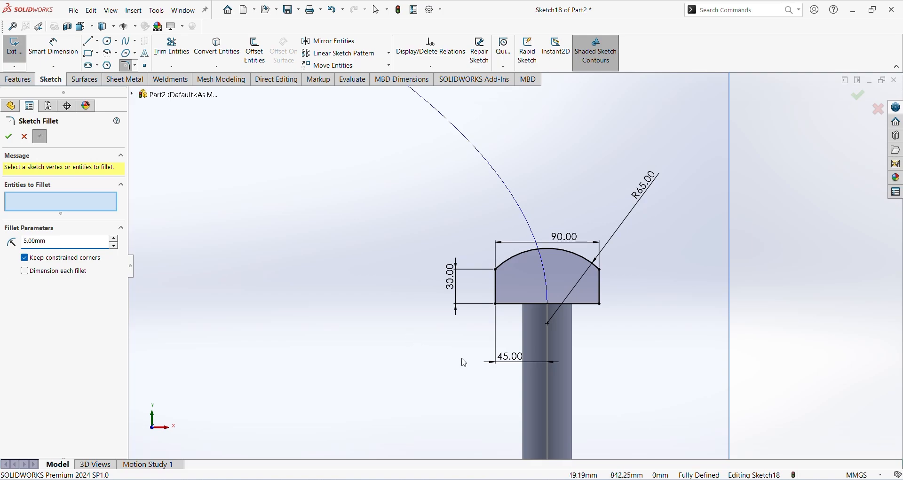
left_click(499, 307)
scroll(543, 311, "down", 2)
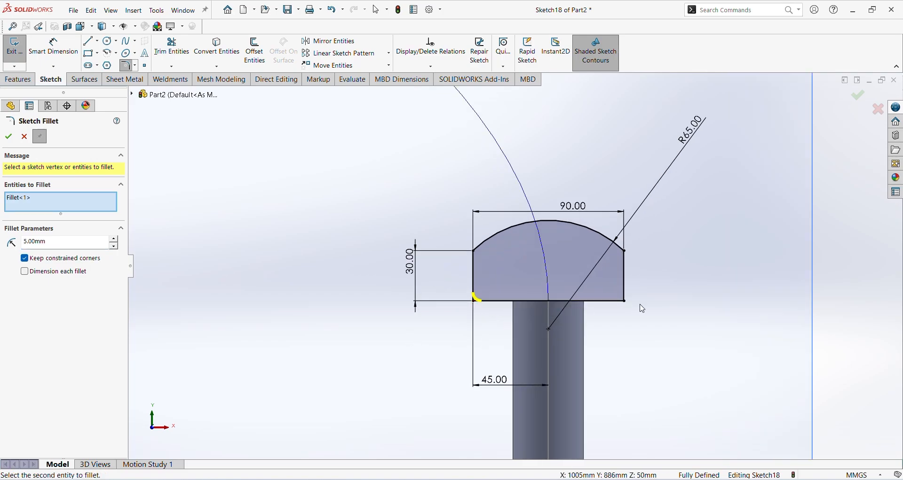
left_click(625, 301)
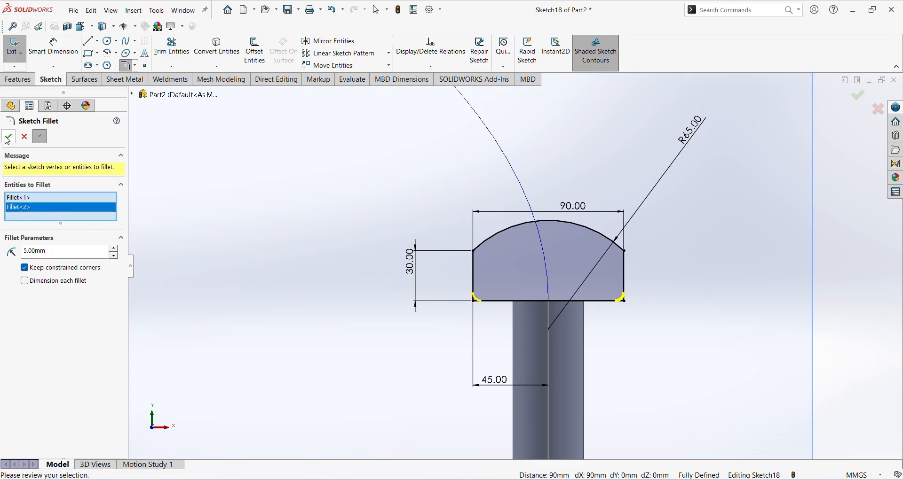
left_click(8, 138)
scroll(527, 277, "up", 2)
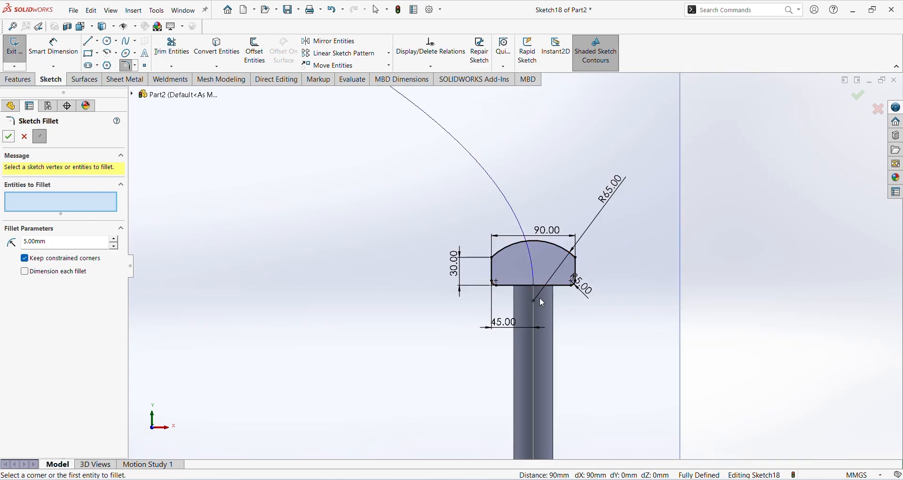
left_click(26, 49)
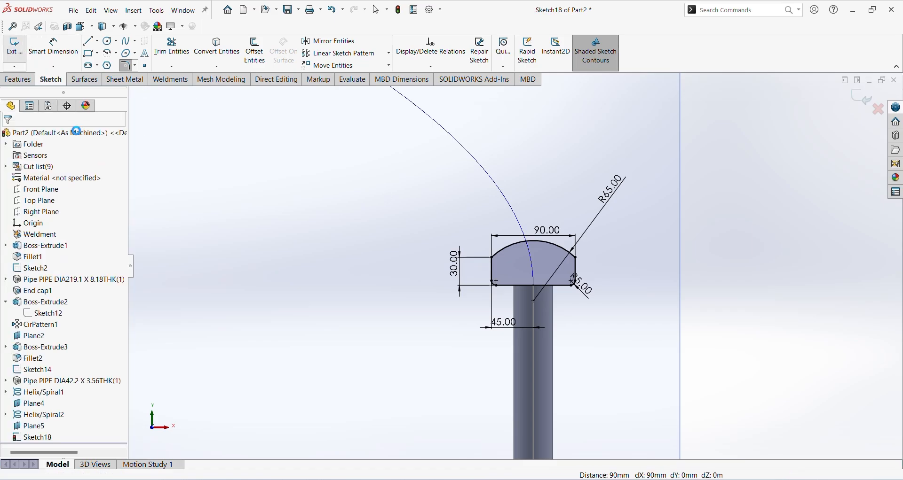
Step: Sweep the domed profile along the outer handrail helix (Helix/Spiral2) to create the solid handrail
mouse_move(401, 279)
middle_mouse_down()
mouse_move(355, 301)
mouse_move(363, 298)
middle_mouse_up()
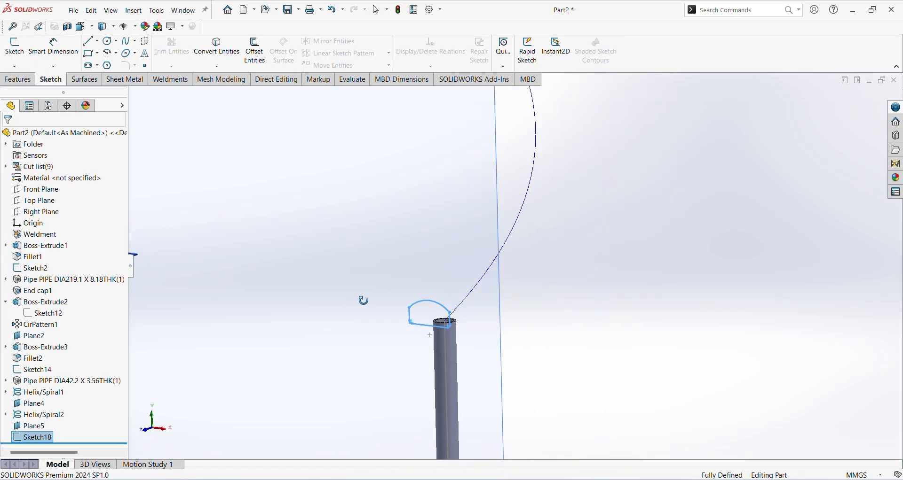
left_click(18, 81)
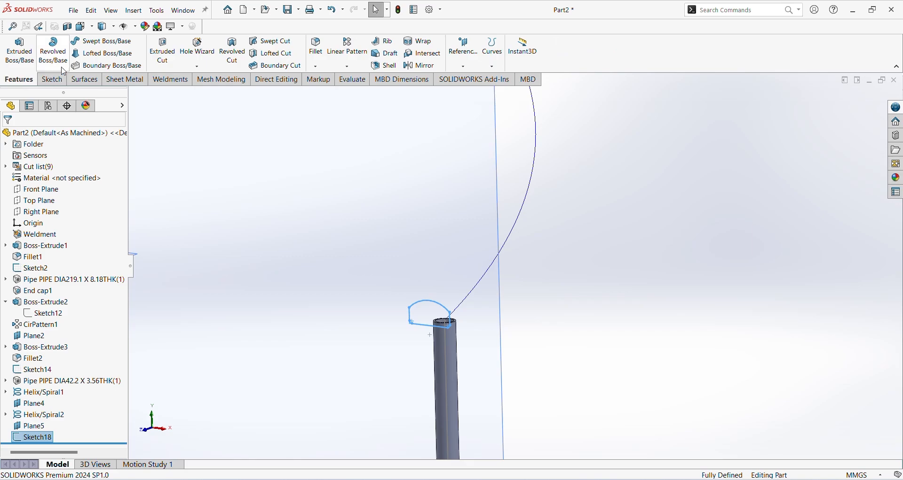
left_click(97, 42)
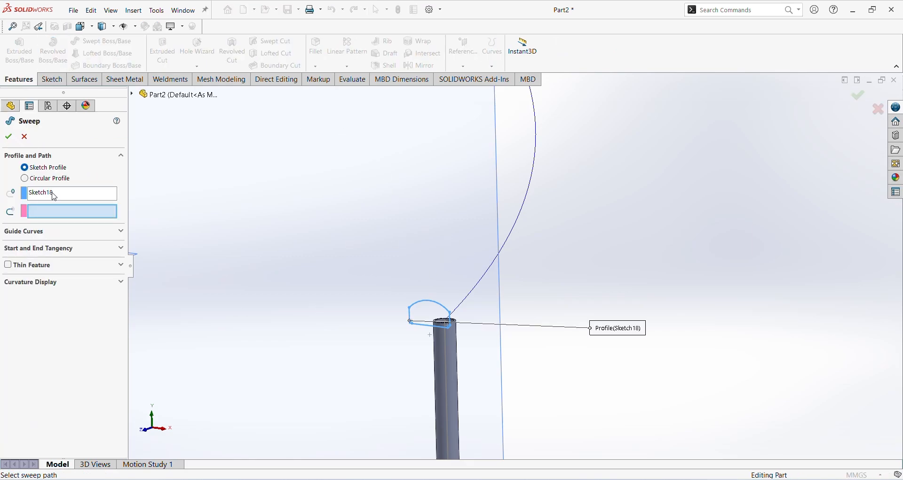
left_click(515, 236)
scroll(470, 282, "up", 8)
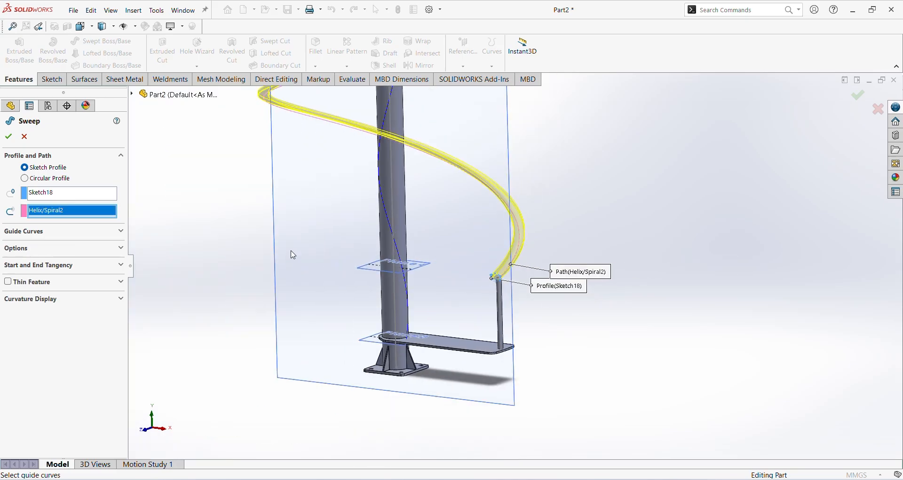
scroll(513, 266, "up", 3)
middle_click_drag(476, 152, 480, 171)
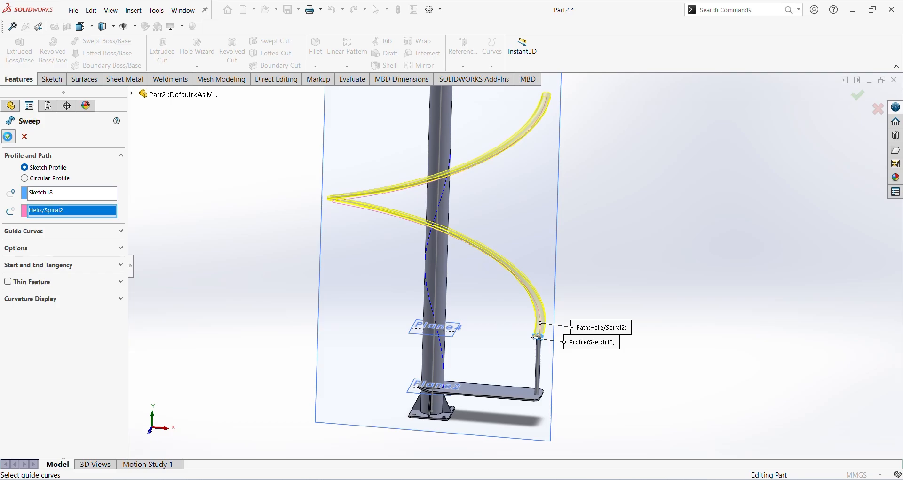
key("Return")
Step: Set up a 5 mm fillet on the handrail's lower end face and both long edges bordering its domed top
scroll(465, 312, "down", 5)
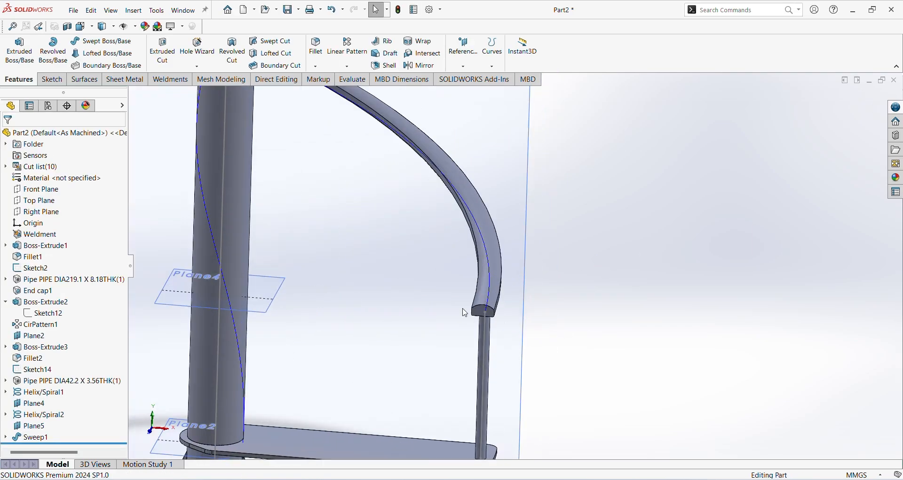
scroll(458, 311, "down", 2)
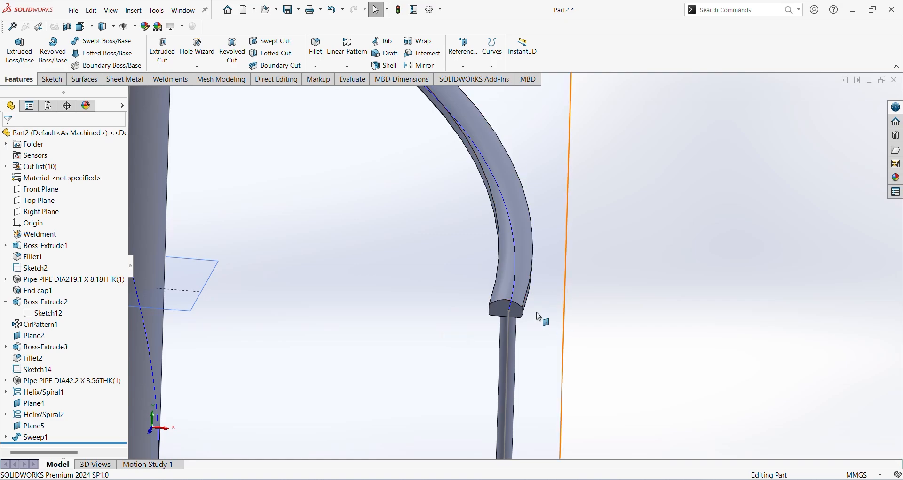
scroll(485, 316, "down", 4)
middle_click_drag(500, 297, 514, 277)
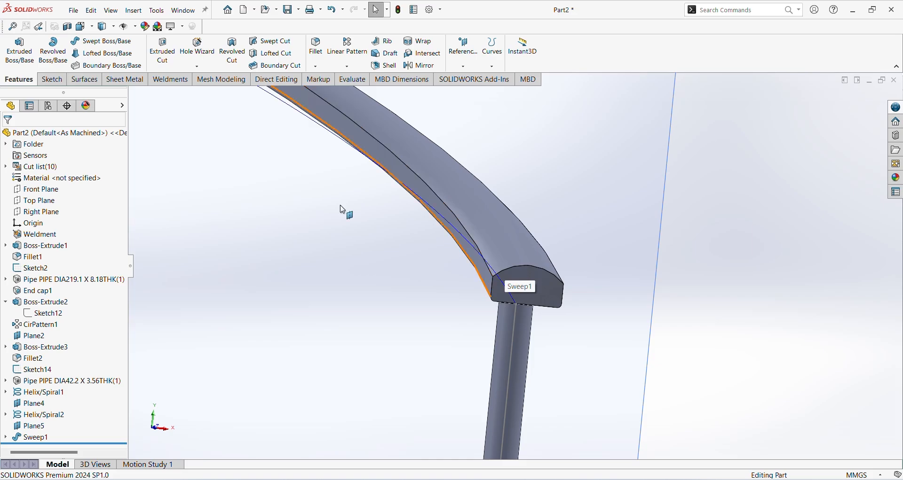
left_click(316, 53)
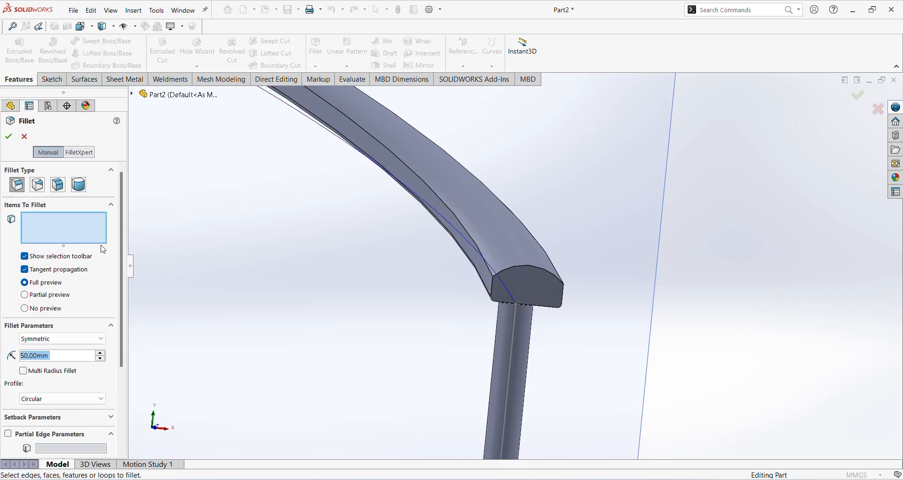
type("5")
key("Return")
left_click(530, 284)
scroll(463, 257, "down", 2)
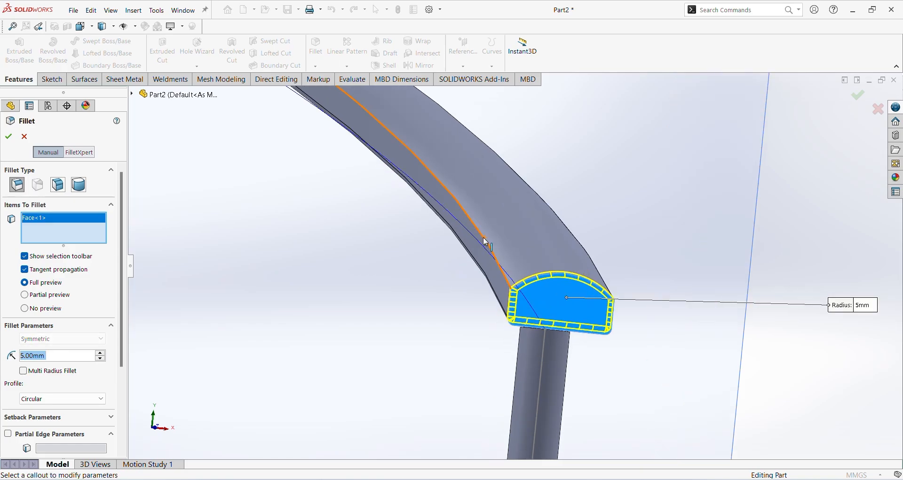
left_click(487, 241)
middle_click_drag(487, 289, 555, 279)
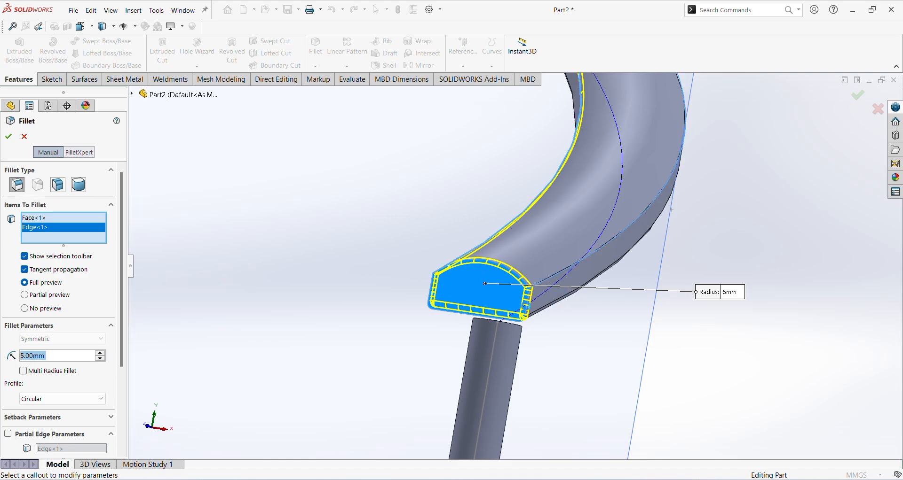
left_click(470, 262)
Step: Add the end face at the handrail's upper end to the fillet selection and apply the fillet
scroll(469, 263, "up", 8)
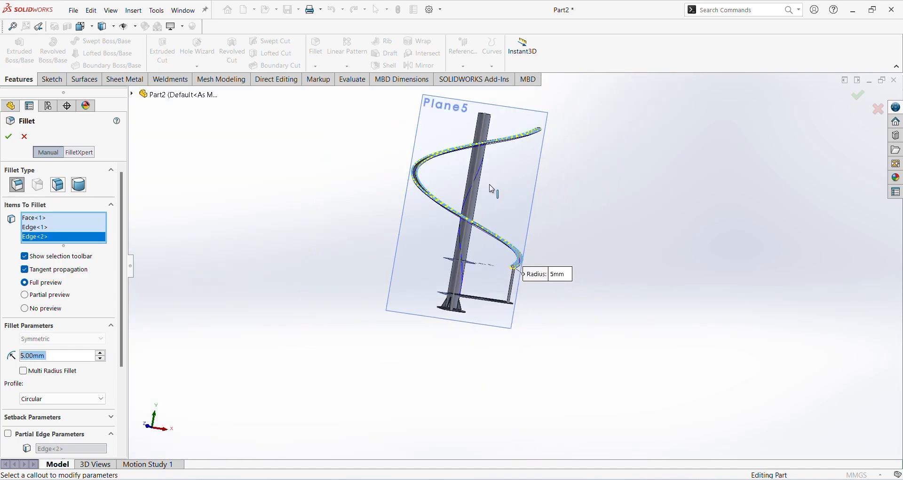
scroll(492, 124, "down", 3)
middle_click_drag(484, 174, 394, 239)
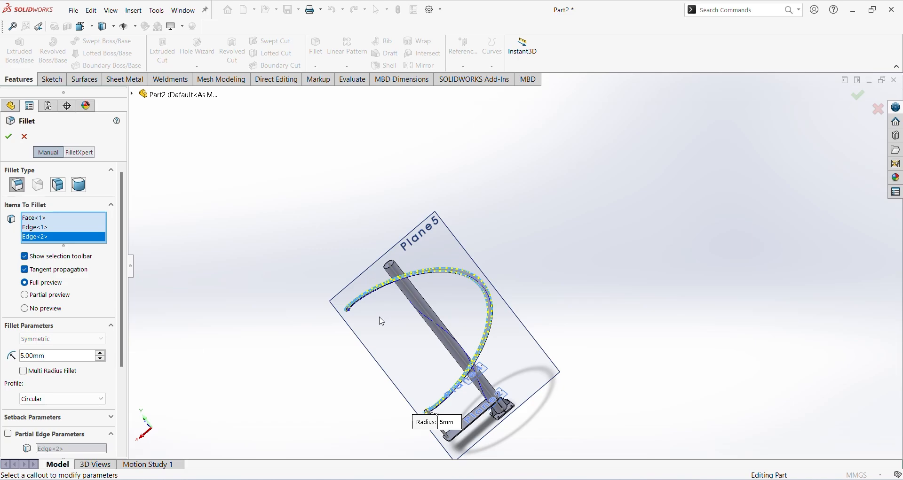
scroll(383, 282, "down", 5)
scroll(365, 283, "down", 5)
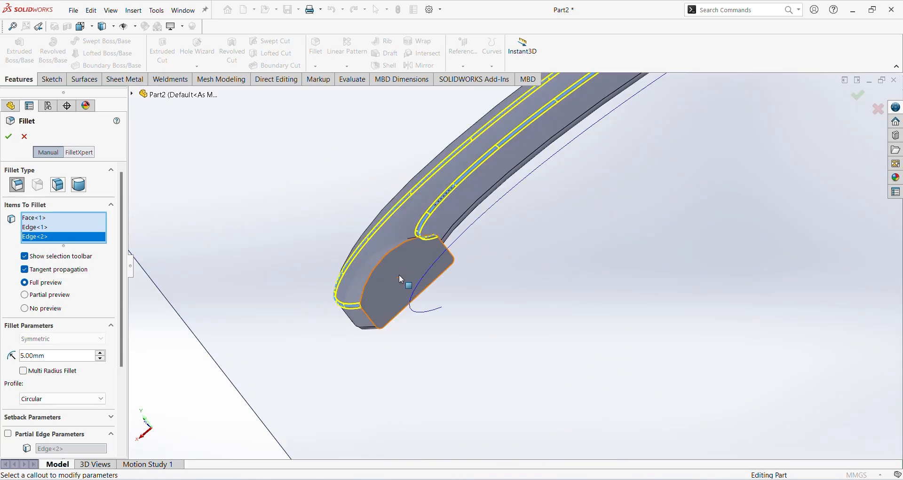
left_click(401, 275)
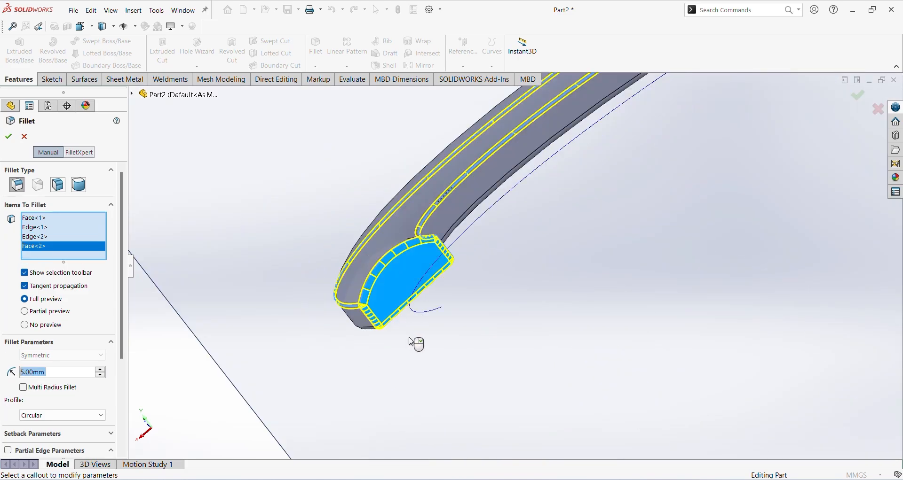
middle_click_drag(403, 336, 417, 309)
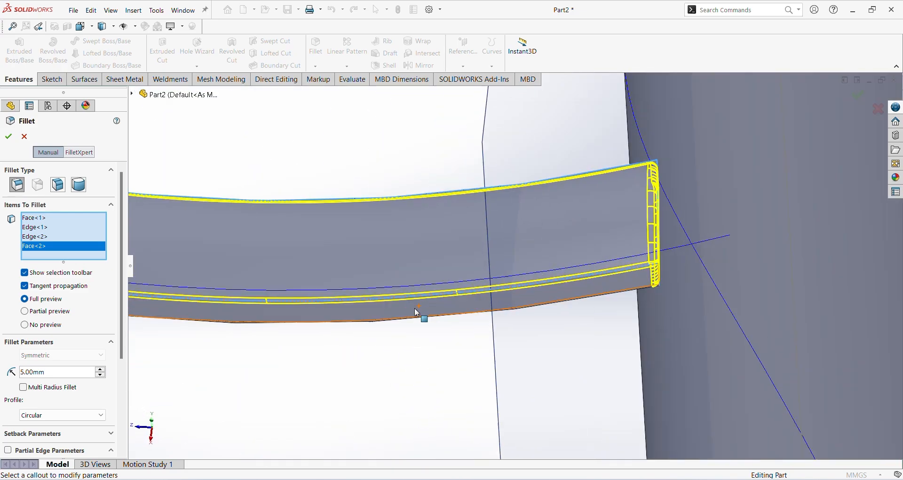
scroll(414, 325, "up", 9)
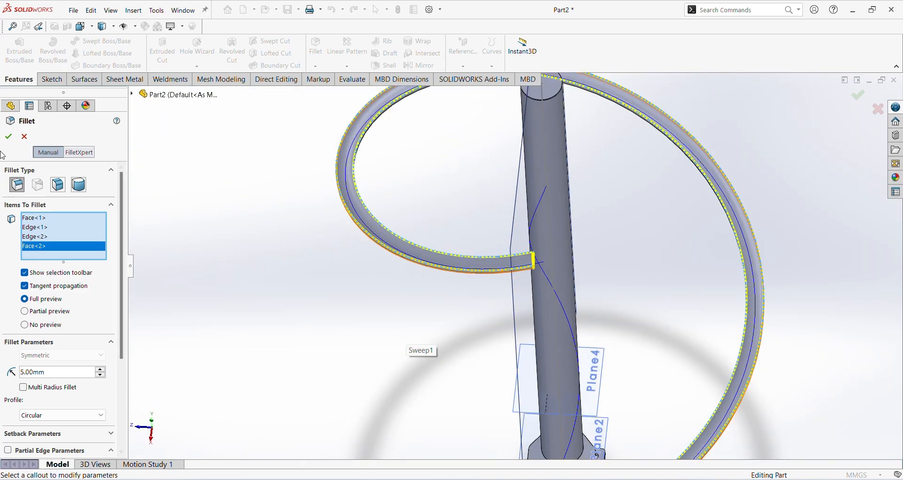
left_click(8, 136)
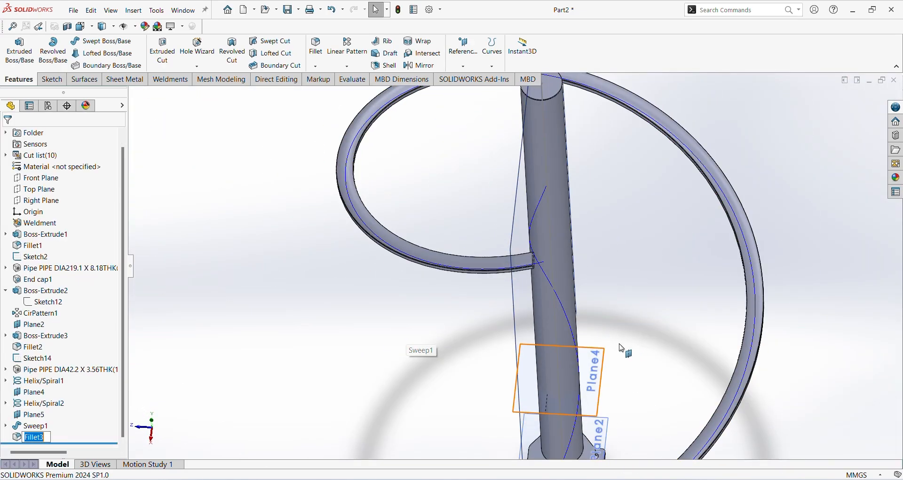
Step: Examine how the handrail's lower end meets the top of the baluster pipe
scroll(574, 339, "up", 5)
middle_click_drag(574, 339, 597, 204)
scroll(558, 282, "down", 5)
scroll(607, 325, "down", 6)
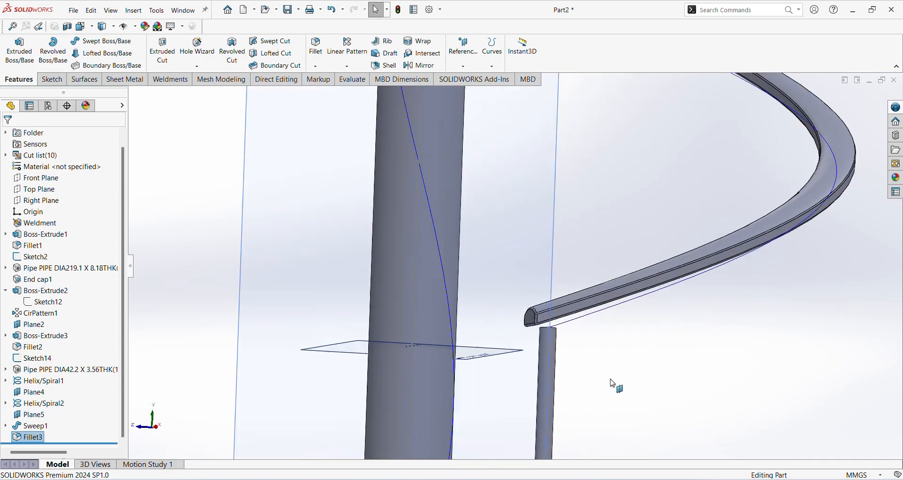
middle_click_drag(590, 380, 578, 331)
scroll(559, 328, "down", 3)
scroll(559, 328, "down", 4)
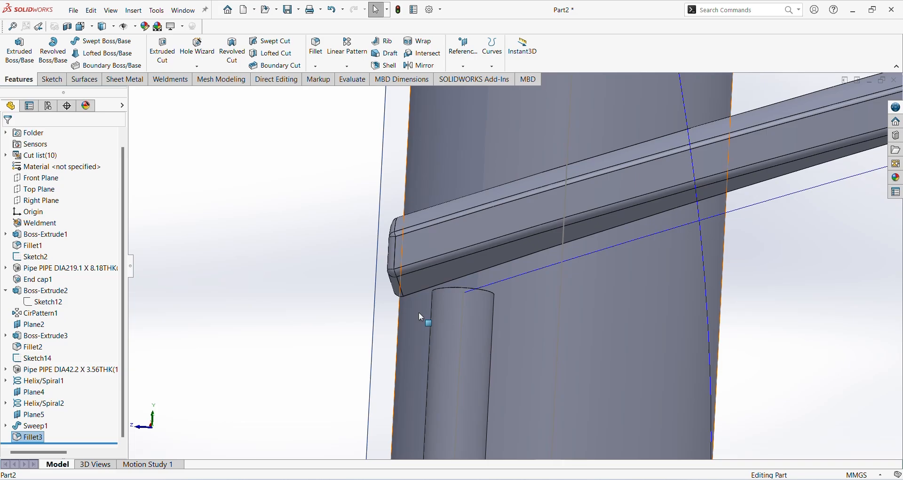
scroll(404, 309, "up", 3)
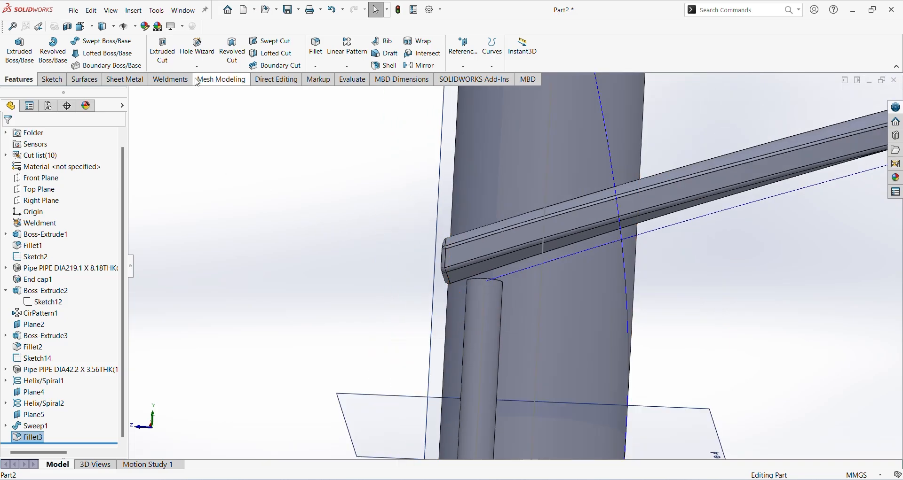
Step: Set up a Trim/Extend of the 42.2 mm baluster pipe, using the handrail's underside face as the trimming boundary
left_click(180, 85)
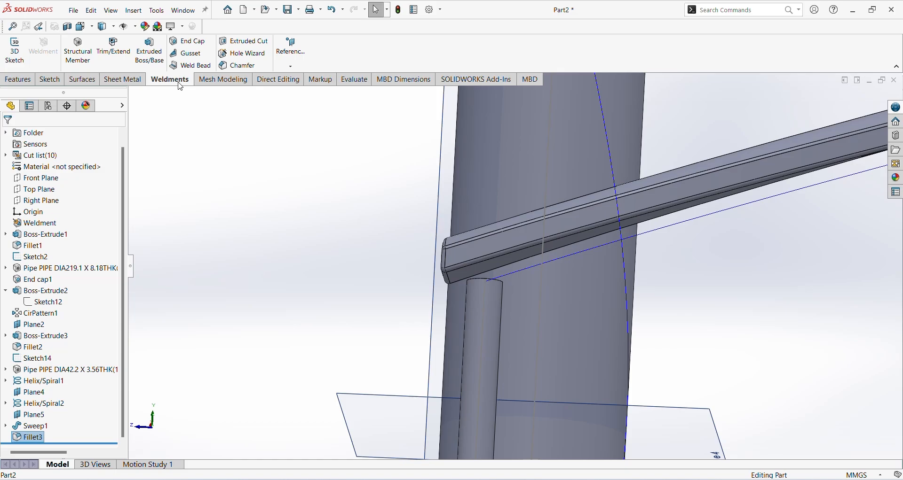
left_click(114, 61)
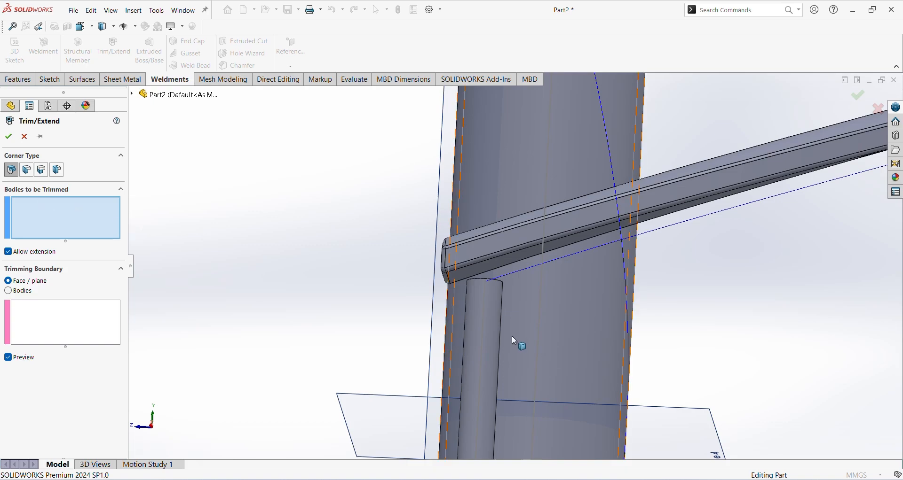
left_click(490, 324)
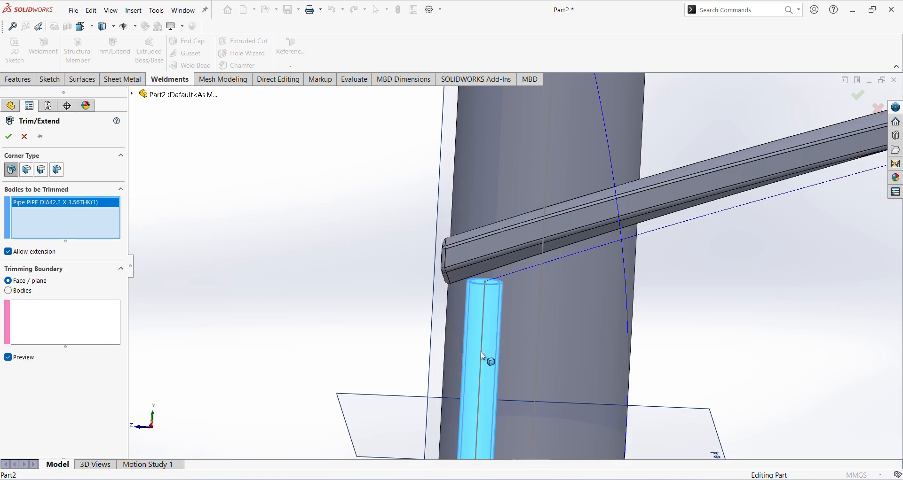
left_click(49, 331)
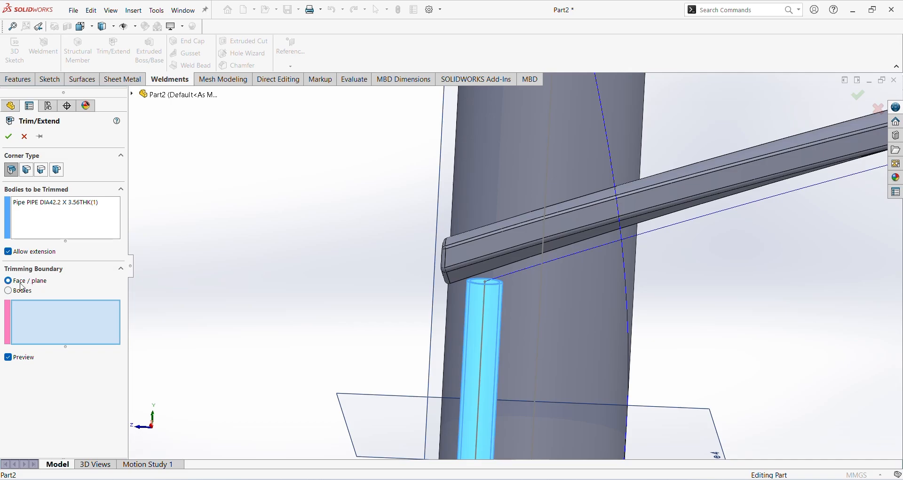
scroll(489, 269, "down", 5)
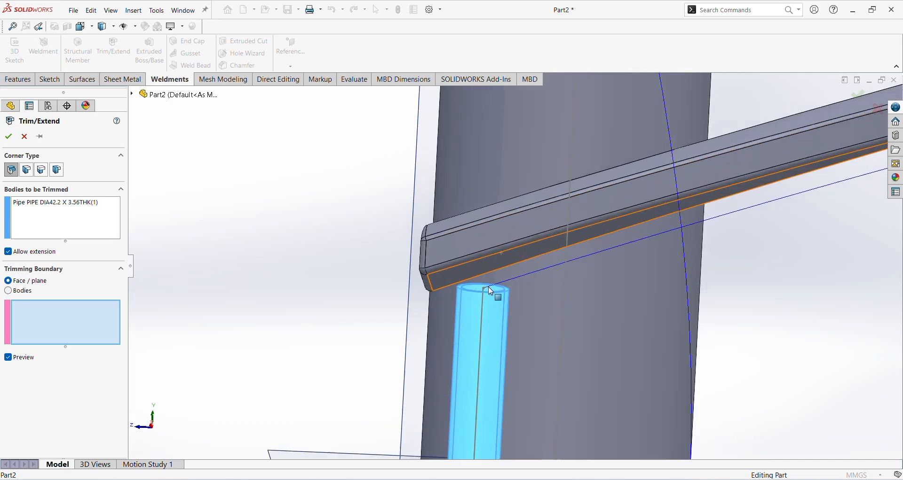
left_click(491, 270)
Step: Discard the pipe segment above the handrail, keep the lower segment and apply the trim
scroll(487, 303, "up", 5)
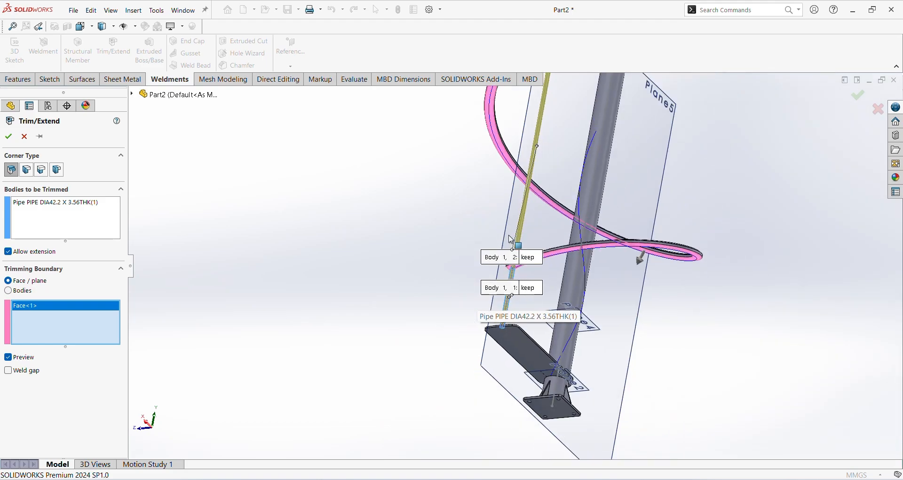
middle_click_drag(511, 240, 522, 304)
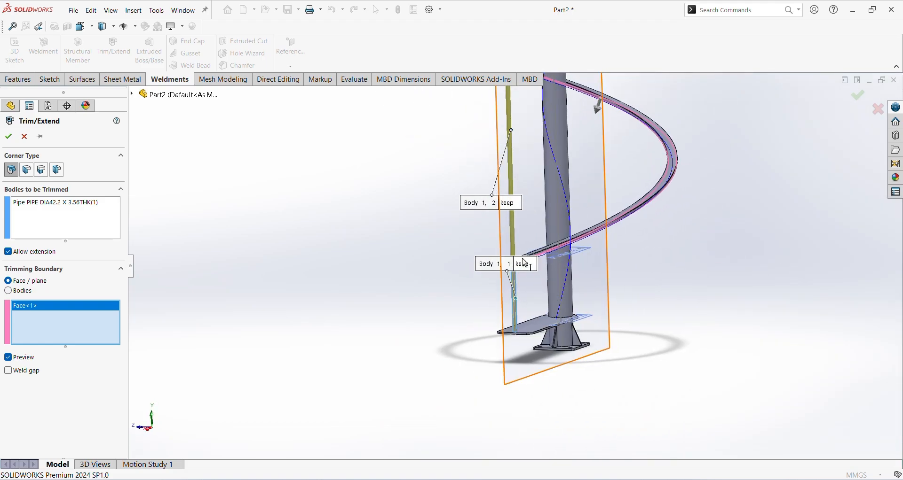
right_click(513, 209)
left_click(506, 205)
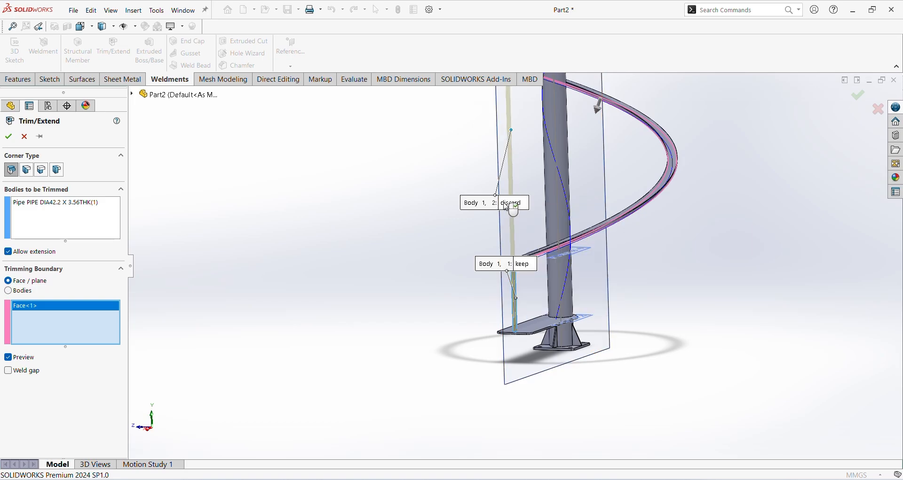
left_click(7, 137)
Step: Examine the trimmed baluster between the first tread and the handrail, then return to the isometric view
scroll(516, 276, "down", 3)
scroll(557, 252, "down", 3)
middle_click_drag(440, 280, 508, 176)
scroll(510, 178, "up", 2)
scroll(737, 133, "down", 1)
middle_click_drag(694, 133, 776, 232)
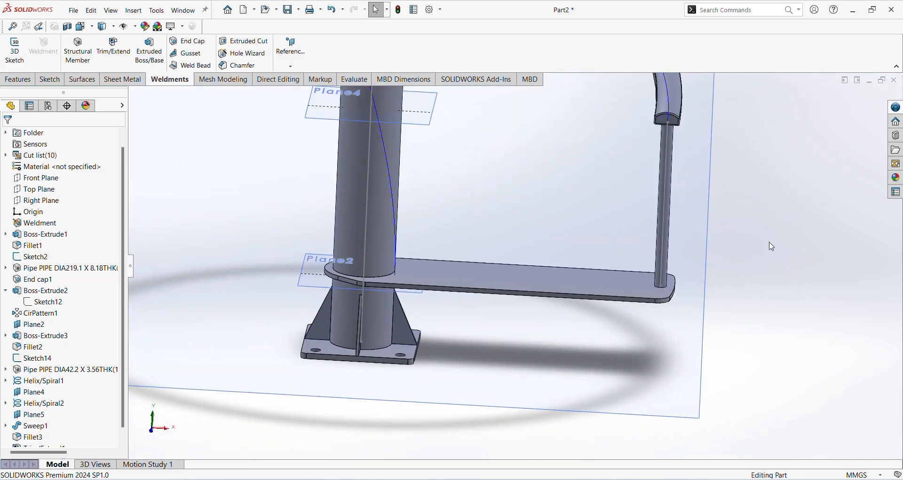
key("ctrl+7")
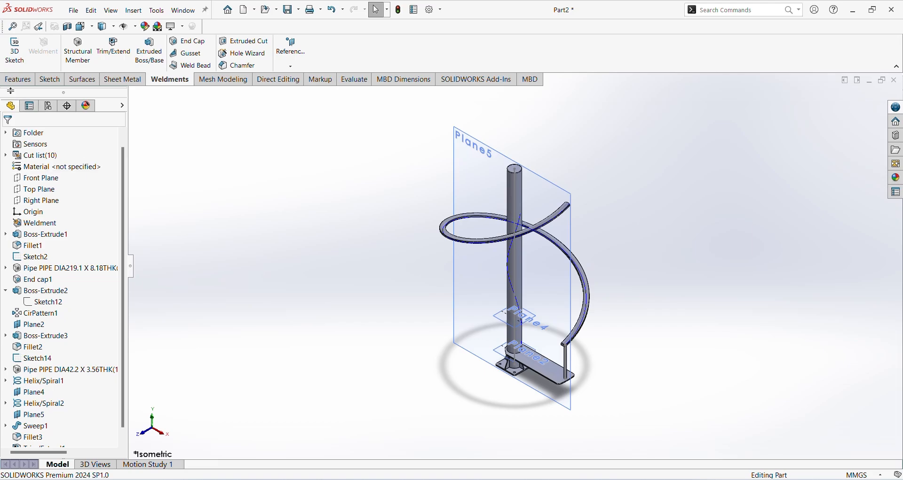
Step: Set up a Curve Driven Pattern along the inner helix with 12 instances and the central column's cylindrical face as face normal
left_click(19, 80)
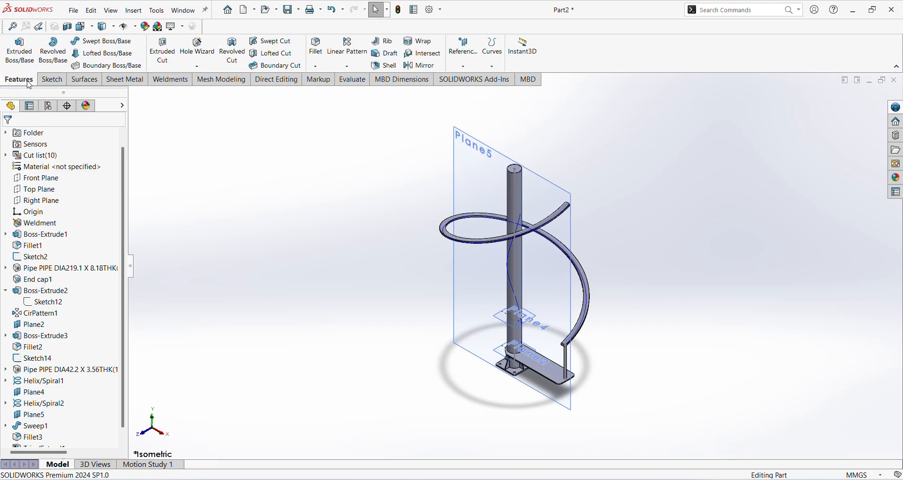
left_click(347, 66)
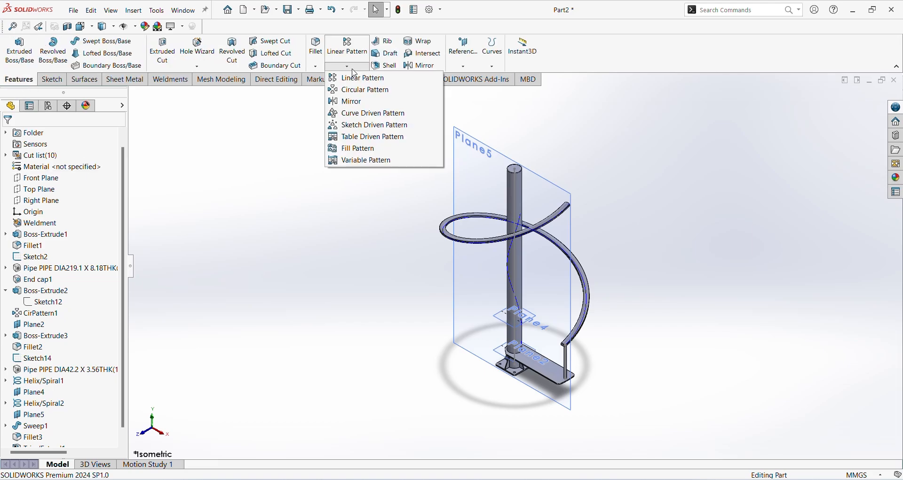
left_click(372, 114)
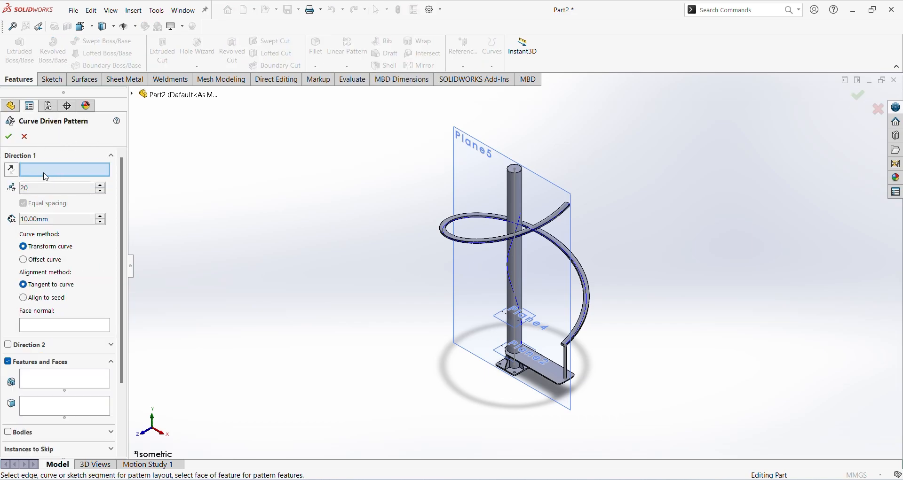
scroll(515, 323, "down", 5)
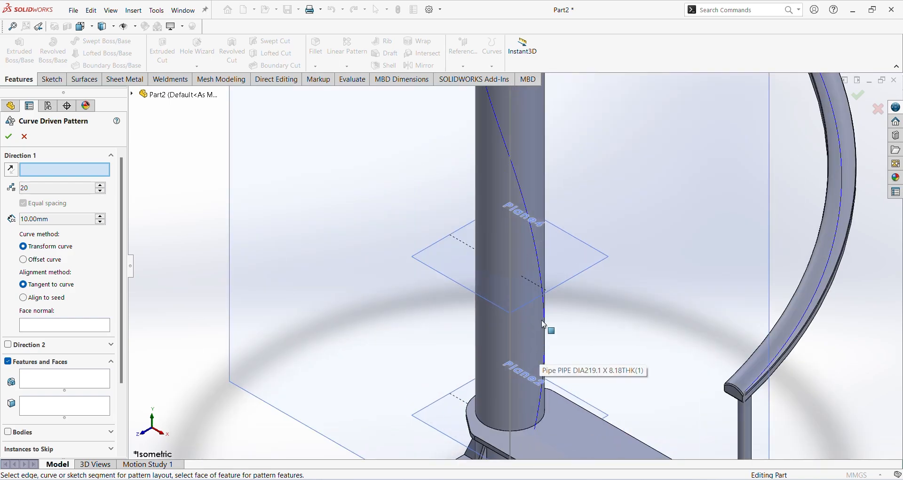
left_click(517, 182)
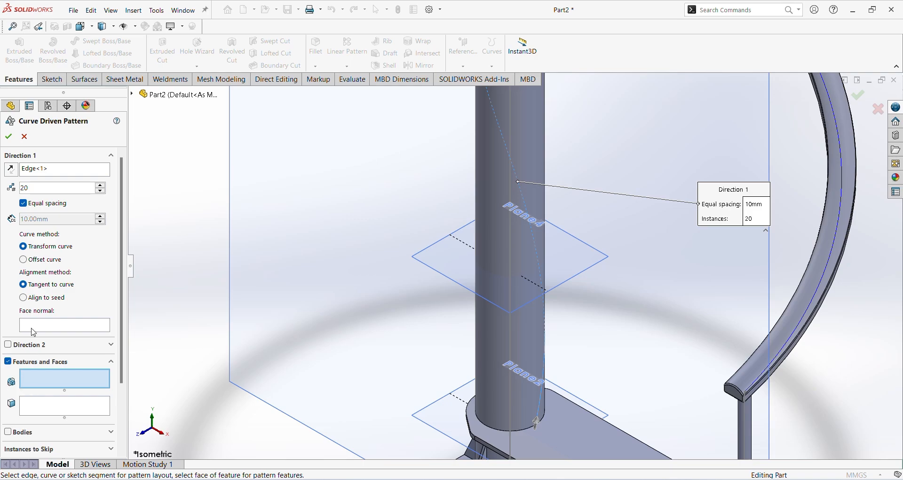
left_click_drag(36, 187, 5, 193)
type("12")
key("Return")
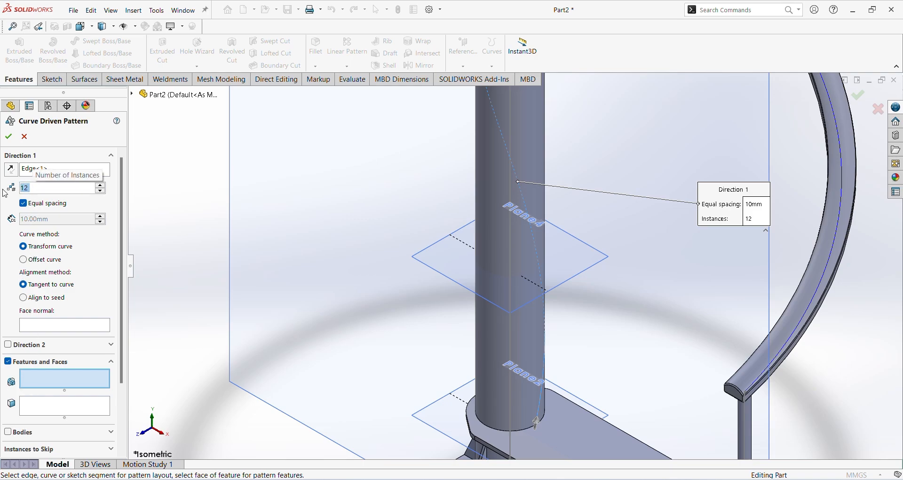
left_click(40, 327)
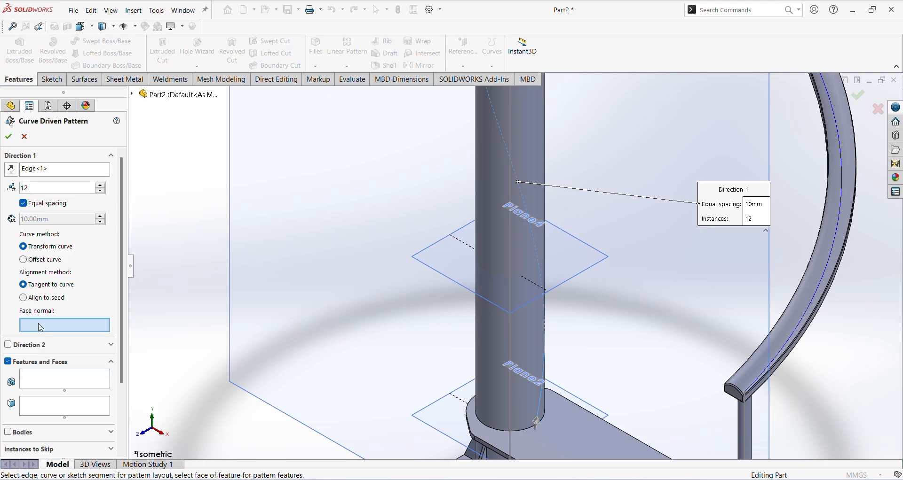
left_click(494, 182)
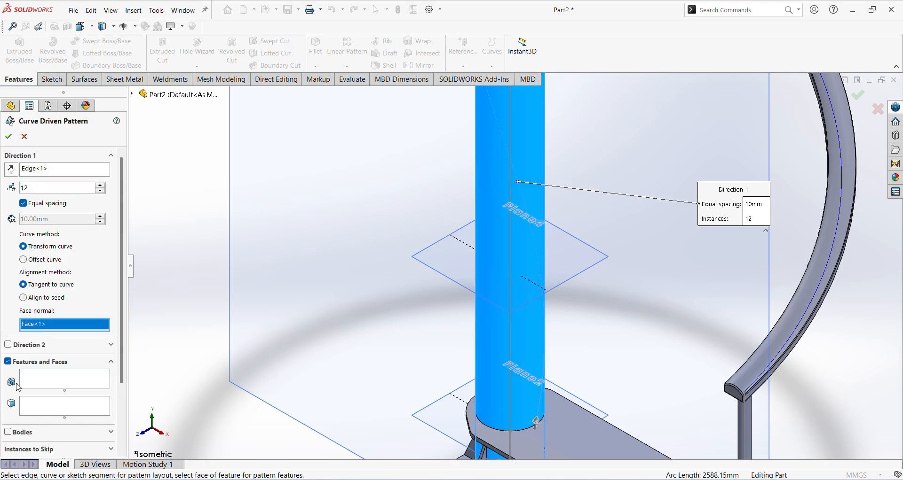
Step: Switch the pattern to bodies and select the first tread and its trimmed baluster pipe
left_click(7, 432)
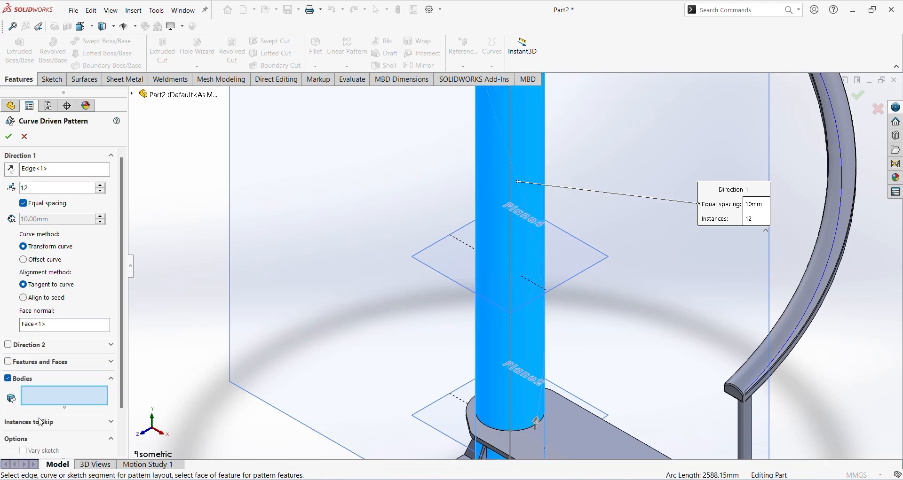
scroll(516, 273, "up", 3)
left_click(556, 390)
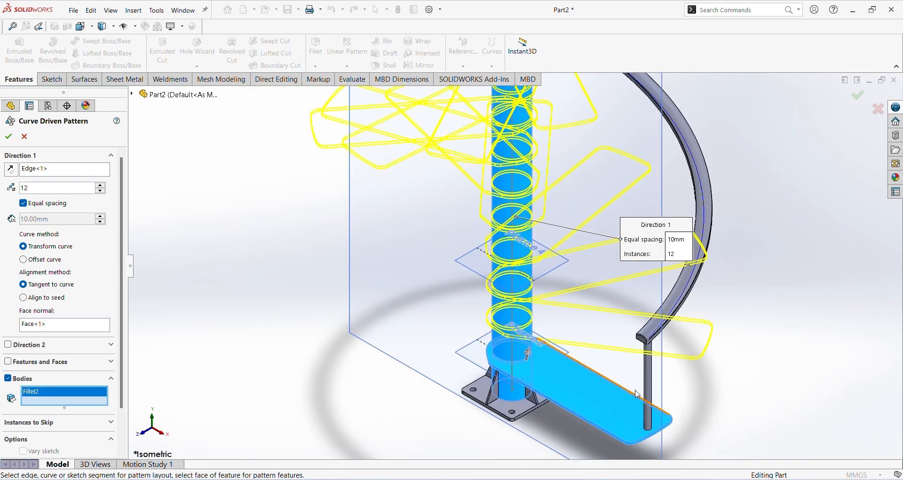
scroll(652, 376, "down", 3)
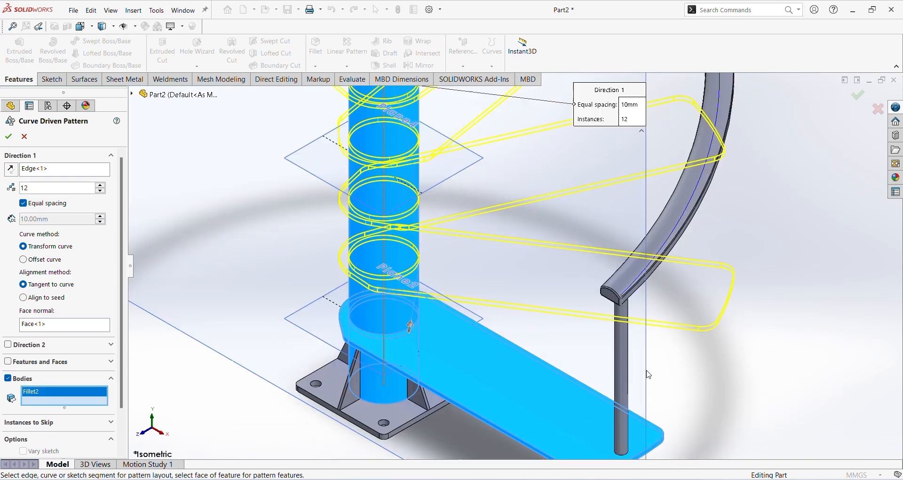
left_click(622, 360)
Step: Check the previewed treads and balusters around the column and create the curve driven pattern
middle_click_drag(537, 390, 545, 211)
scroll(548, 226, "up", 6)
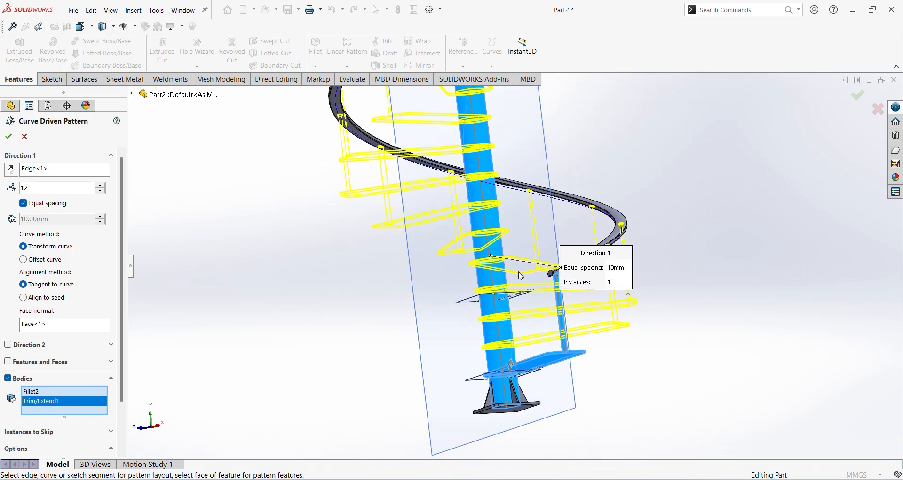
scroll(530, 269, "down", 2)
middle_click_drag(382, 278, 488, 273)
scroll(453, 254, "up", 1)
scroll(507, 290, "down", 2)
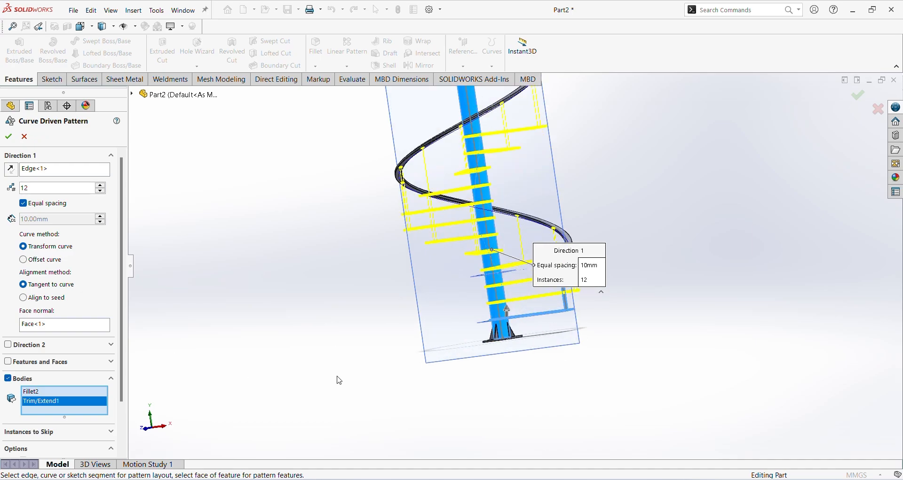
middle_click_drag(468, 246, 432, 311)
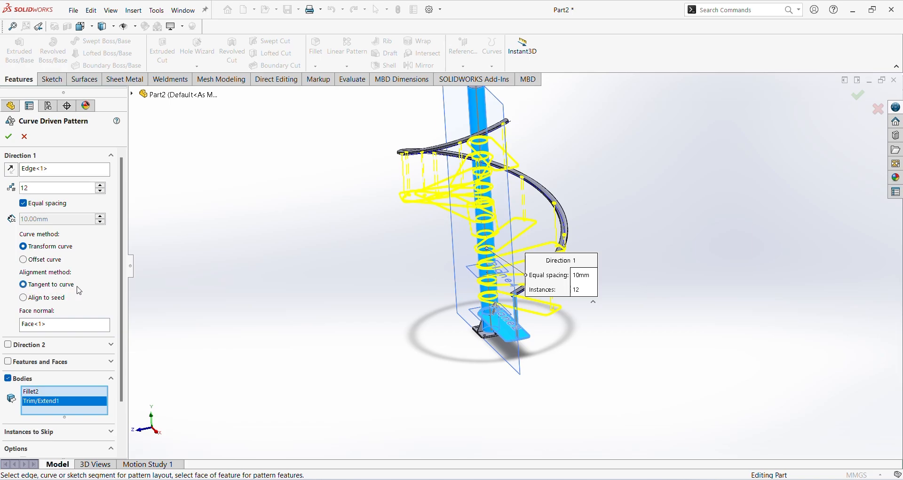
left_click(9, 136)
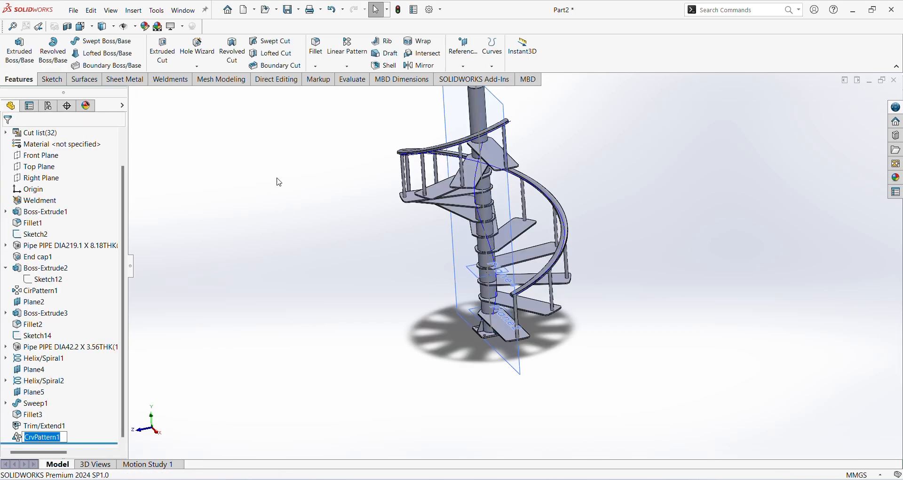
left_click(315, 207)
Step: Hide all reference planes and helix curves in the view and inspect the complete staircase from several directions
scroll(414, 235, "up", 1)
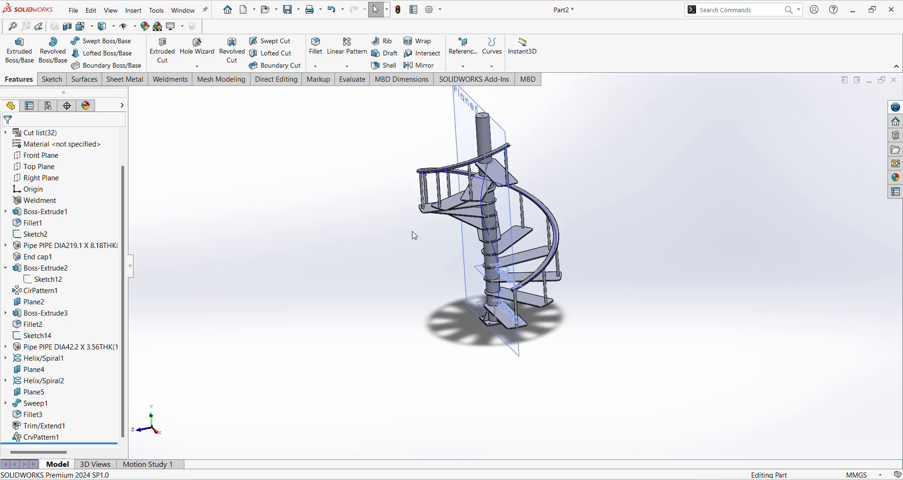
left_click(122, 27)
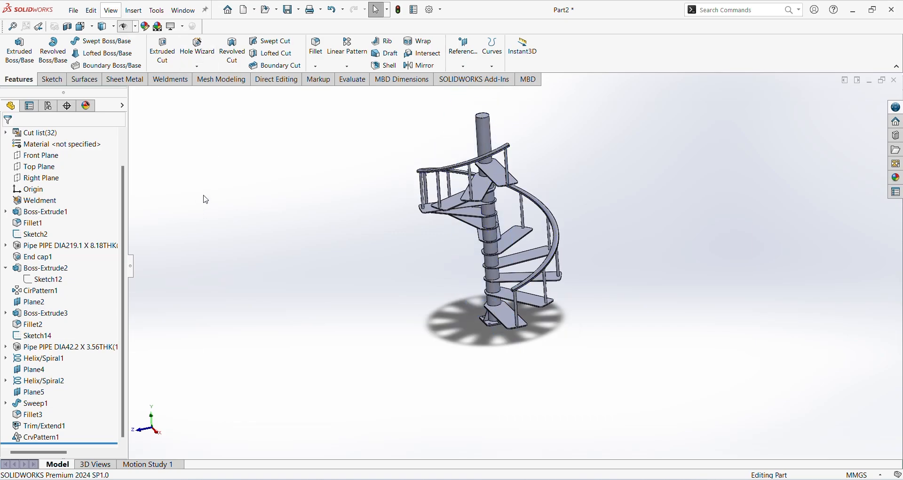
key("ctrl+7")
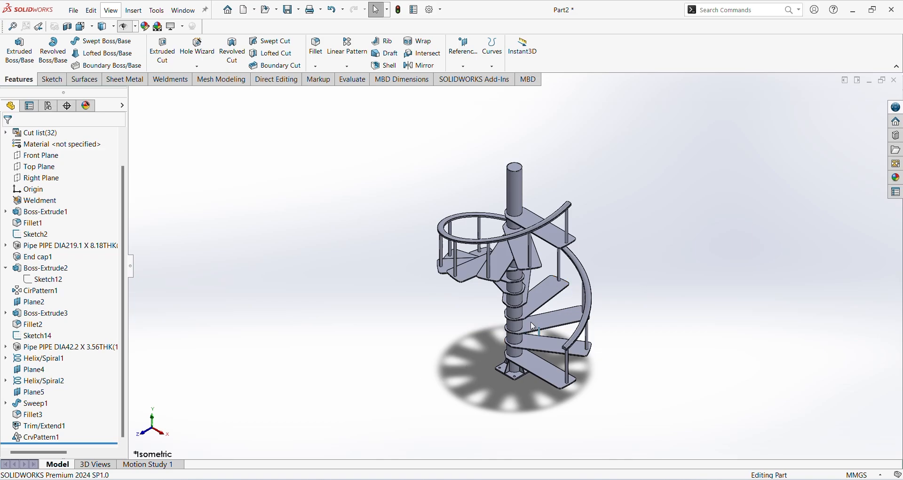
middle_click_drag(495, 350, 587, 396)
middle_click_drag(367, 241, 491, 305)
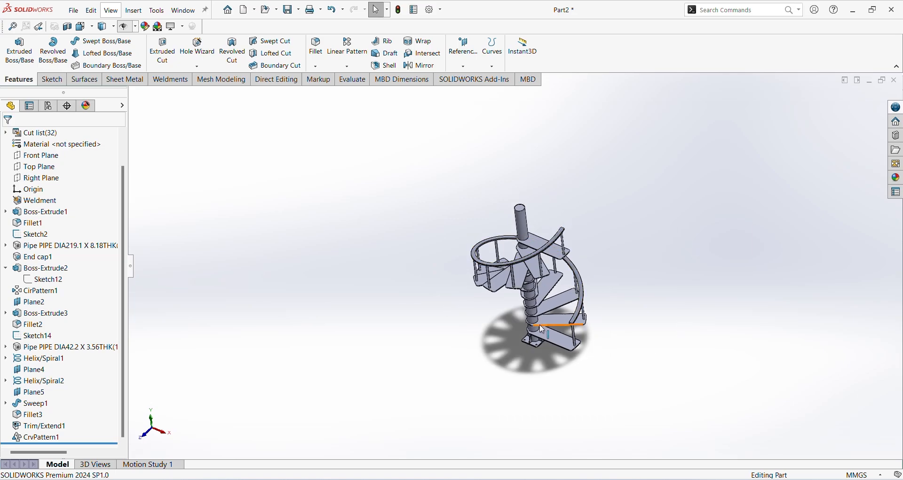
middle_click_drag(583, 357, 608, 268)
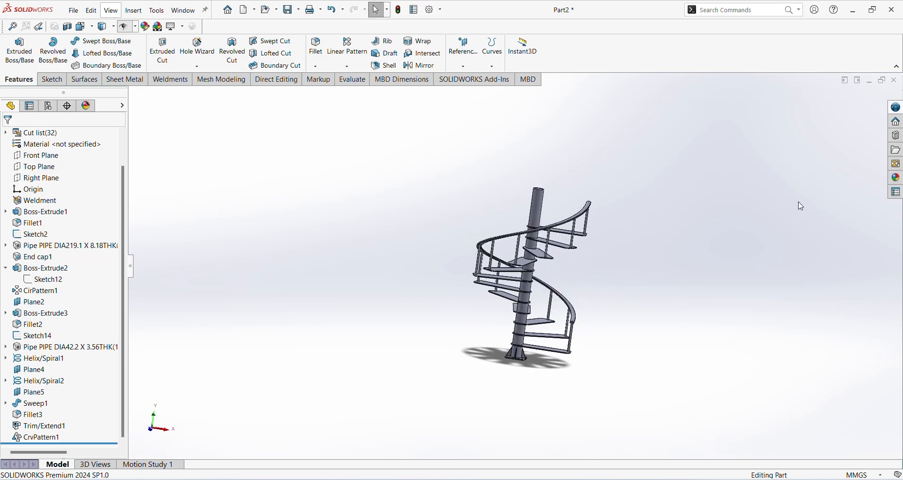
Step: Roll the feature history back to just before the curve driven pattern
left_click(895, 175)
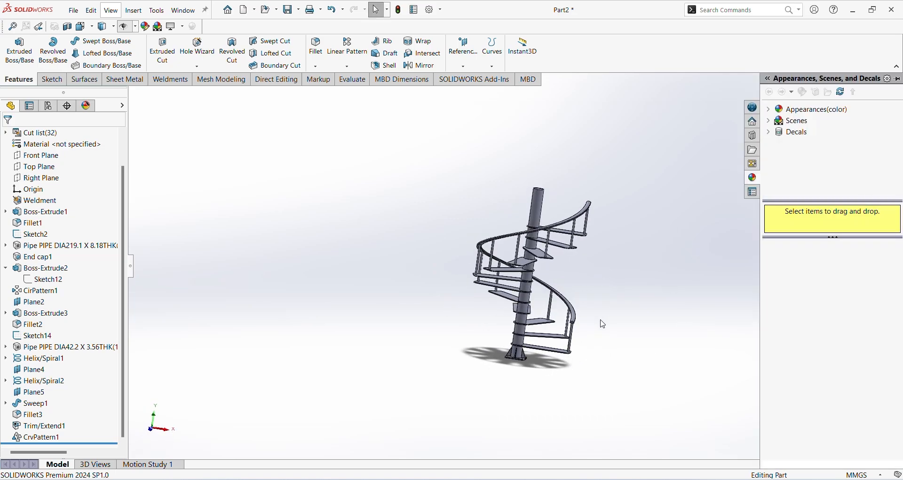
scroll(604, 324, "down", 6)
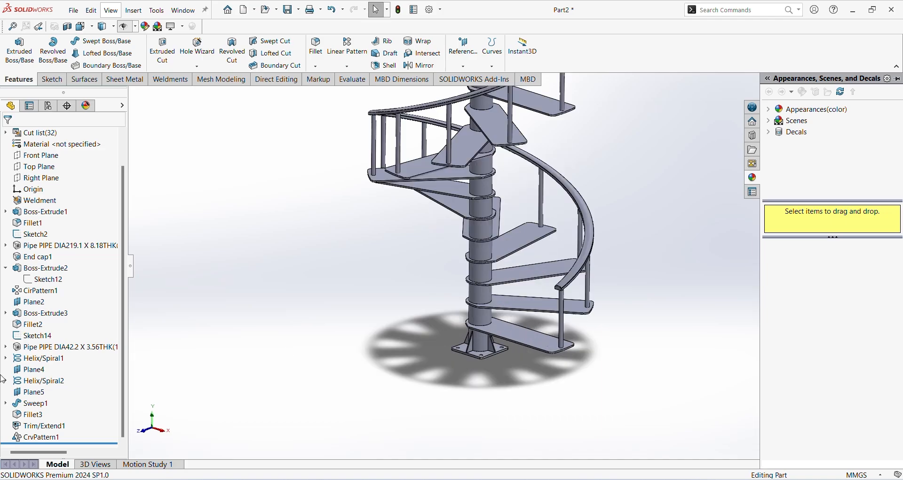
left_click_drag(89, 444, 86, 432)
scroll(400, 364, "up", 3)
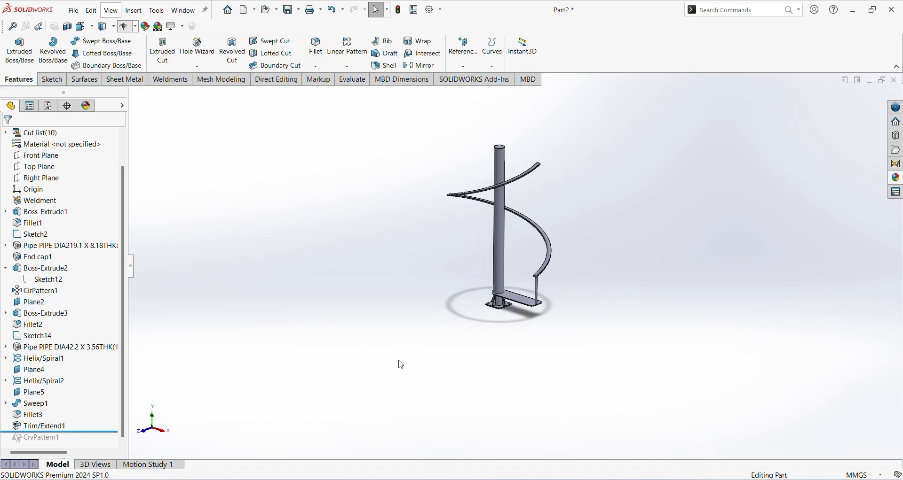
left_click(894, 180)
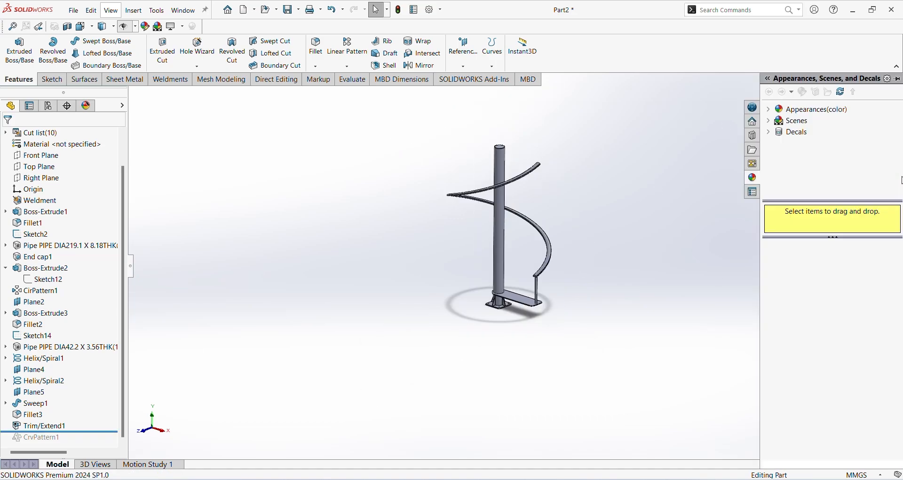
left_click(770, 120)
left_click(768, 109)
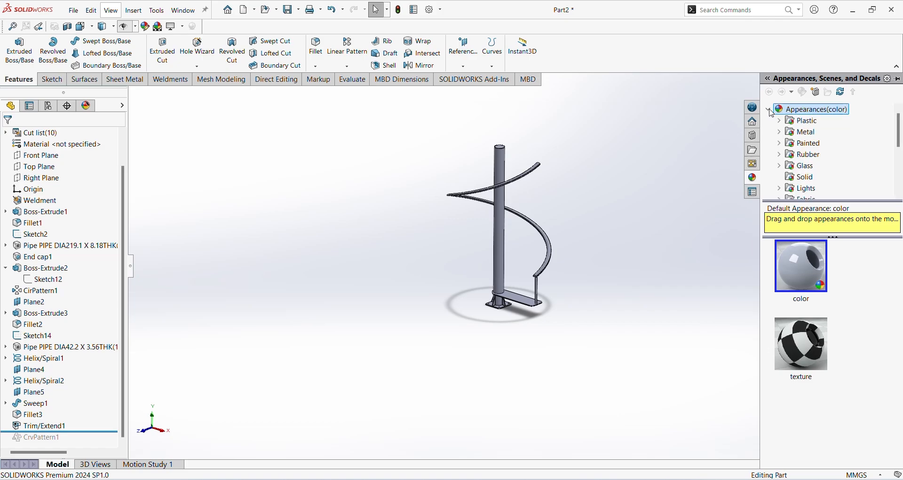
left_click(805, 132)
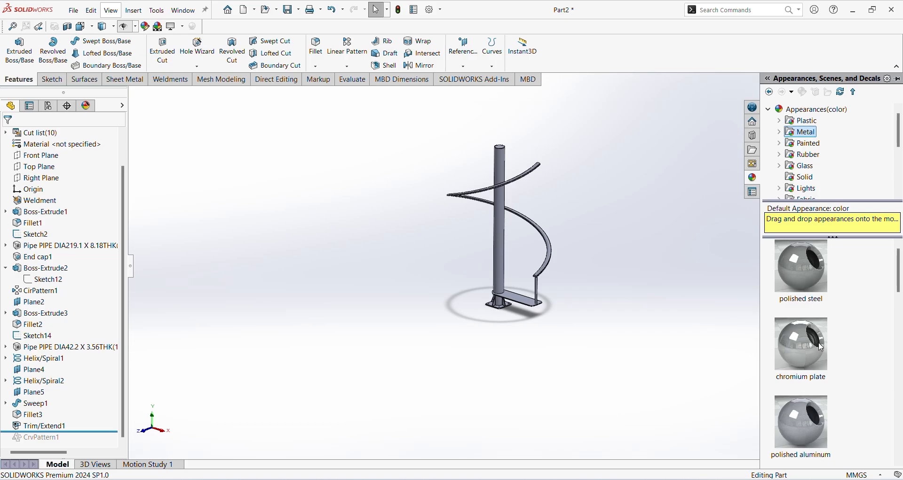
Step: Apply the light green standard colour to the whole body of the first tread
scroll(491, 303, "up", 5)
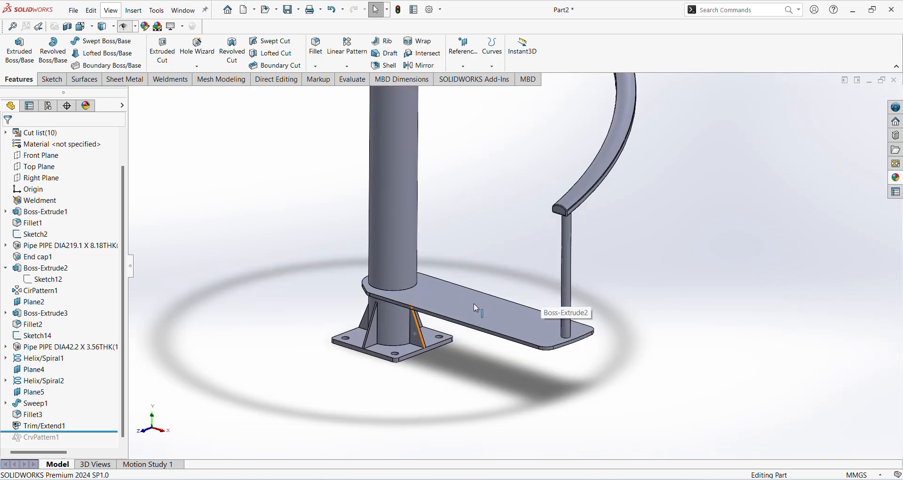
left_click(474, 305)
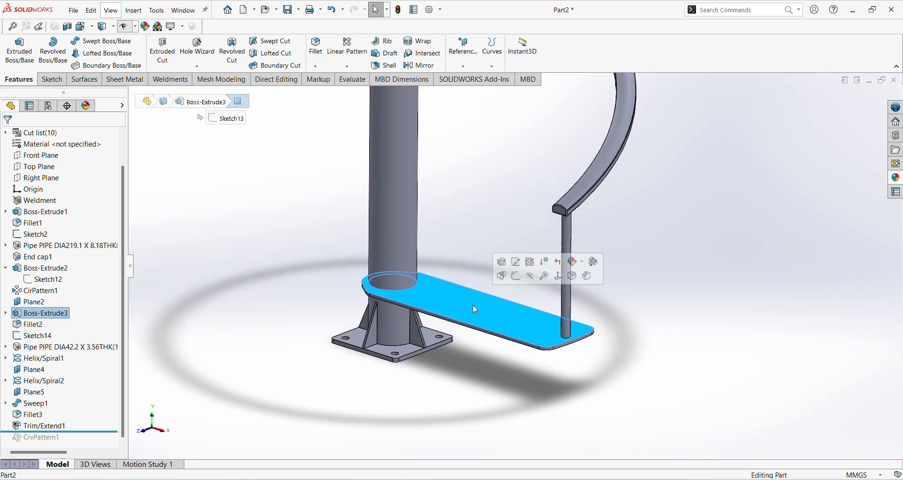
left_click(45, 316)
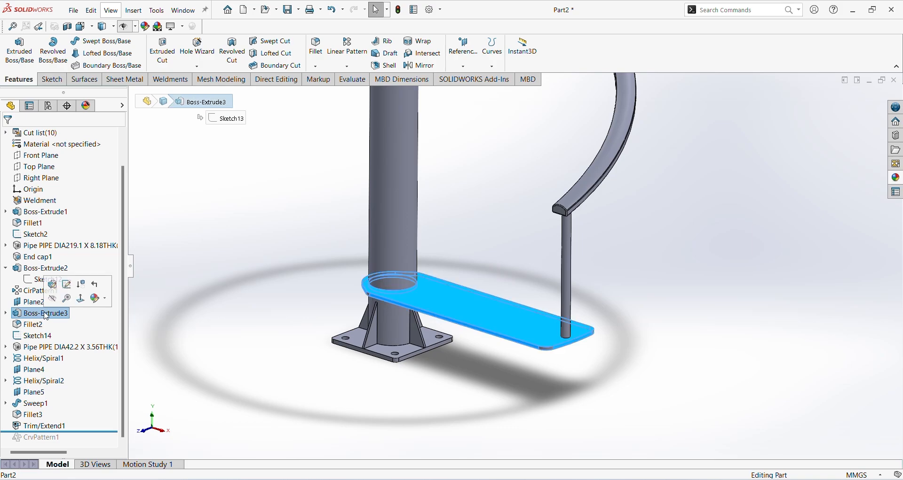
left_click(99, 303)
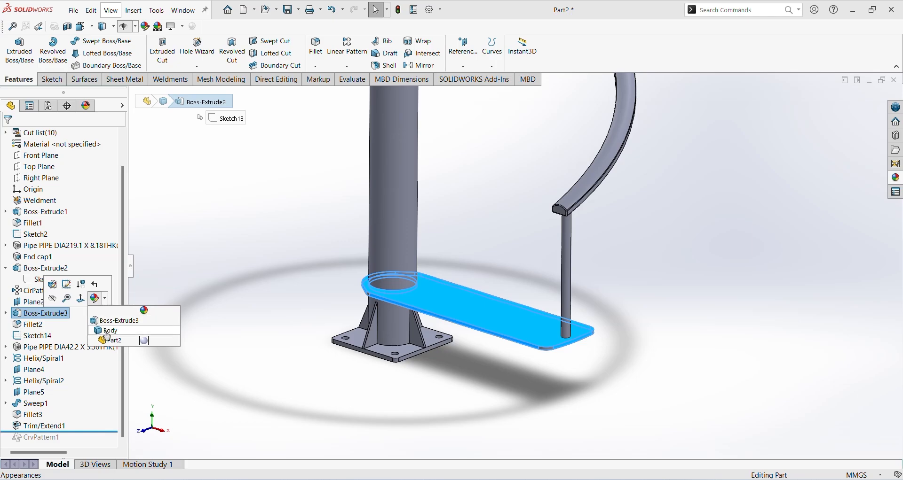
left_click(106, 332)
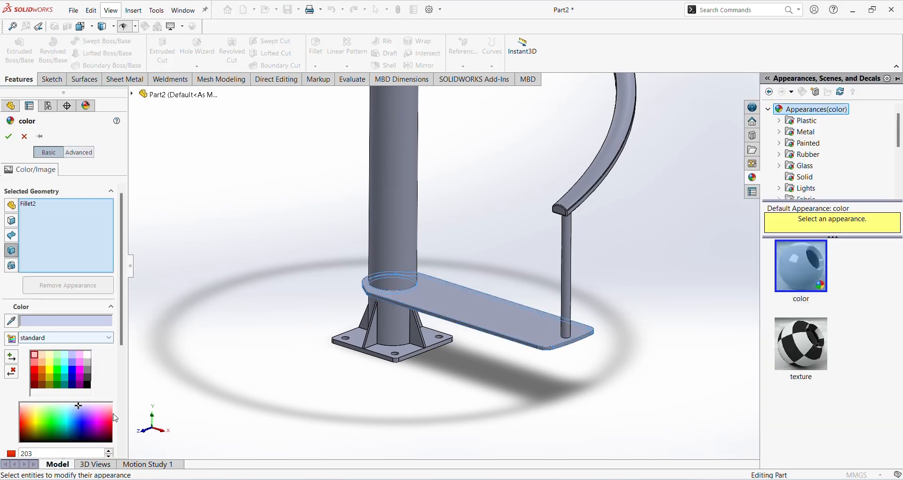
left_click(58, 356)
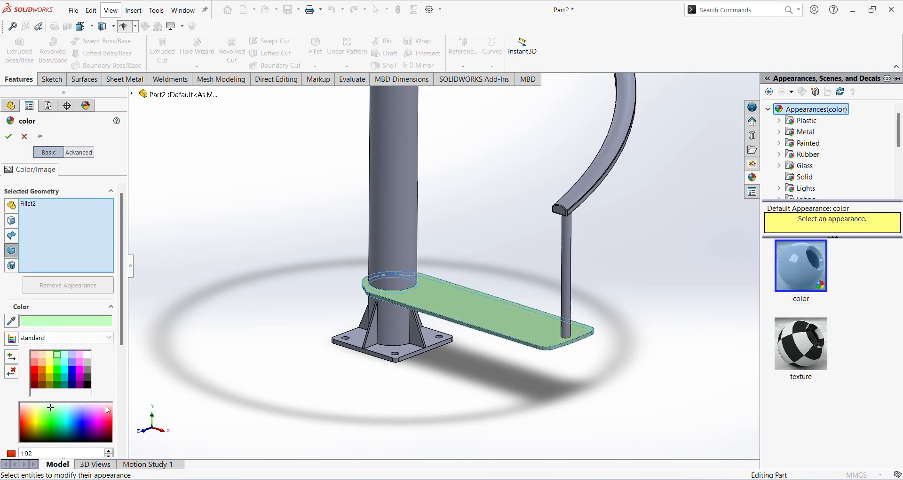
left_click(8, 136)
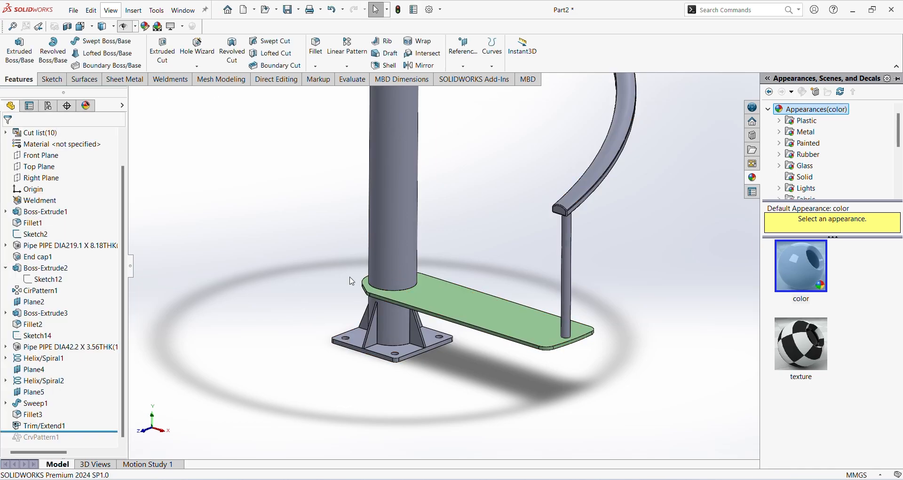
Step: Apply the light blue standard colour to the body of the baluster pipe standing on the tread
left_click(570, 247)
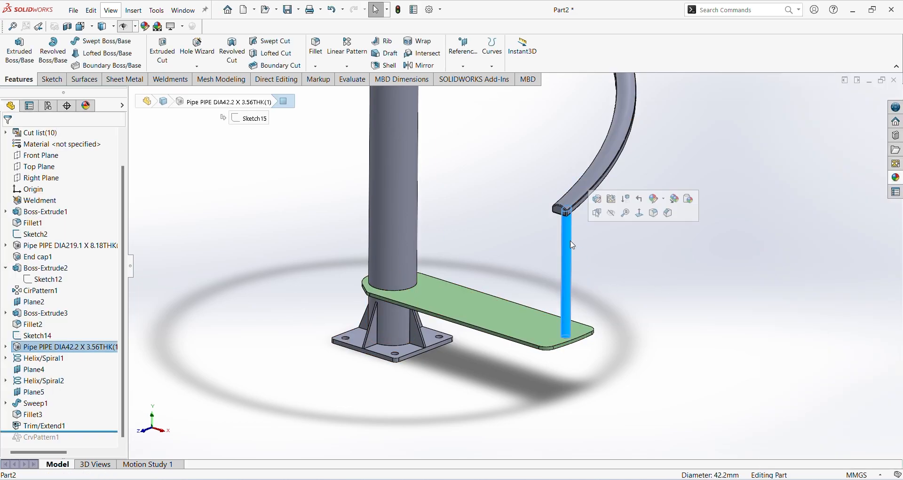
left_click(37, 349)
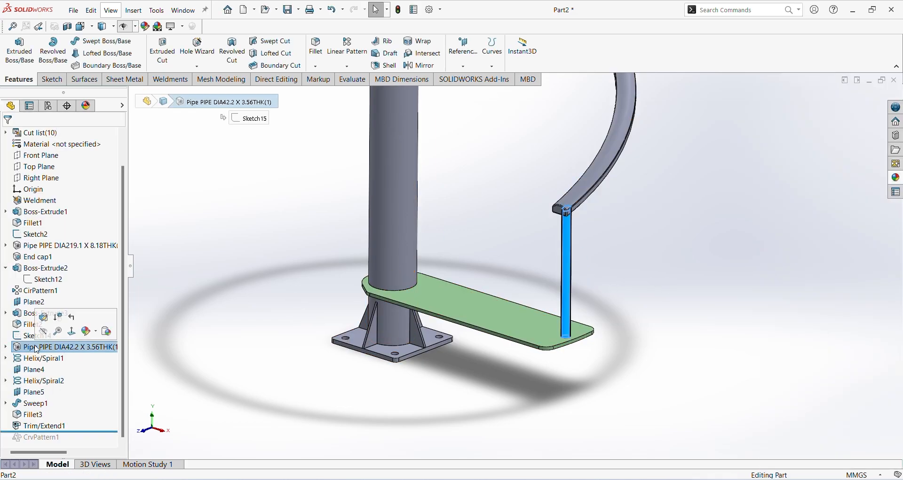
left_click(91, 333)
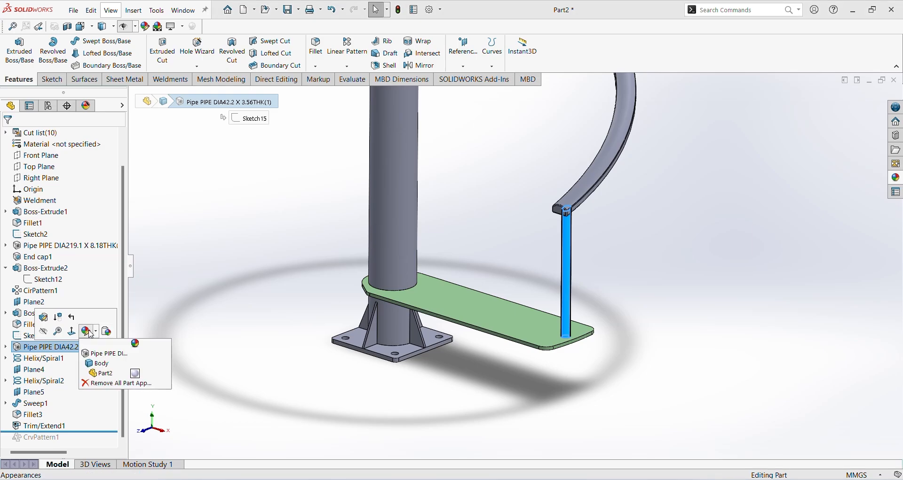
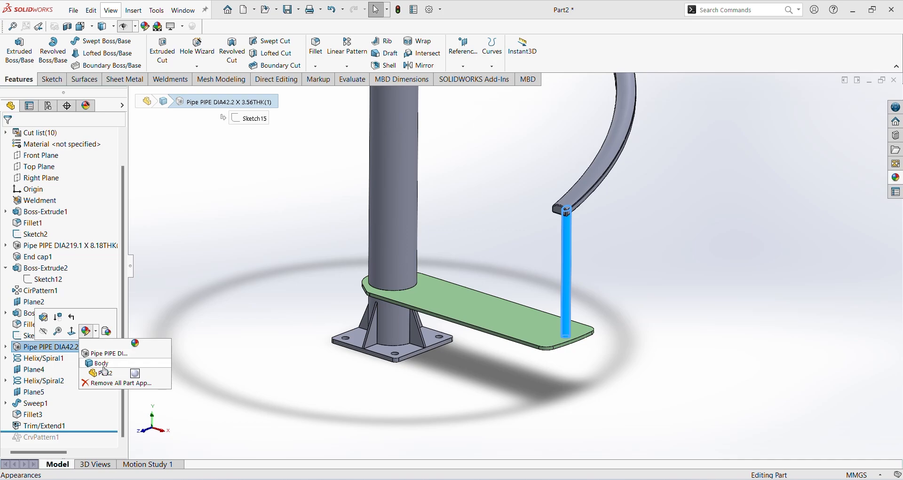
left_click(104, 373)
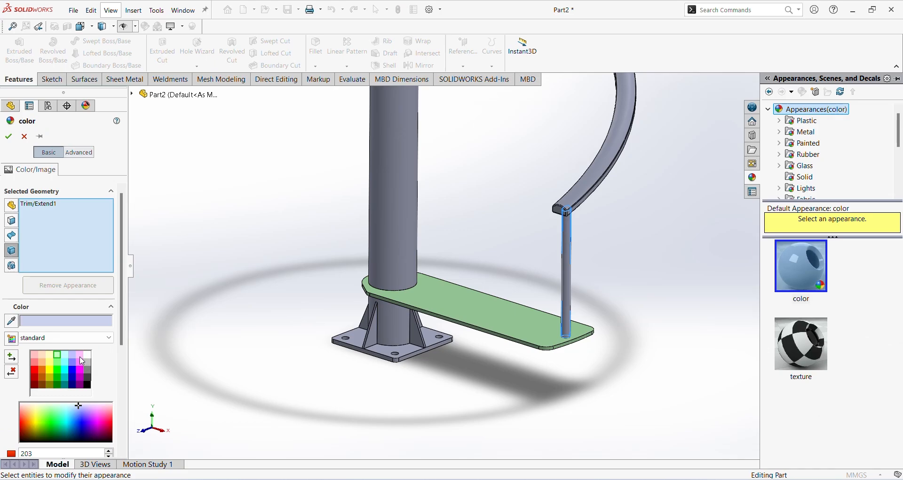
left_click(73, 356)
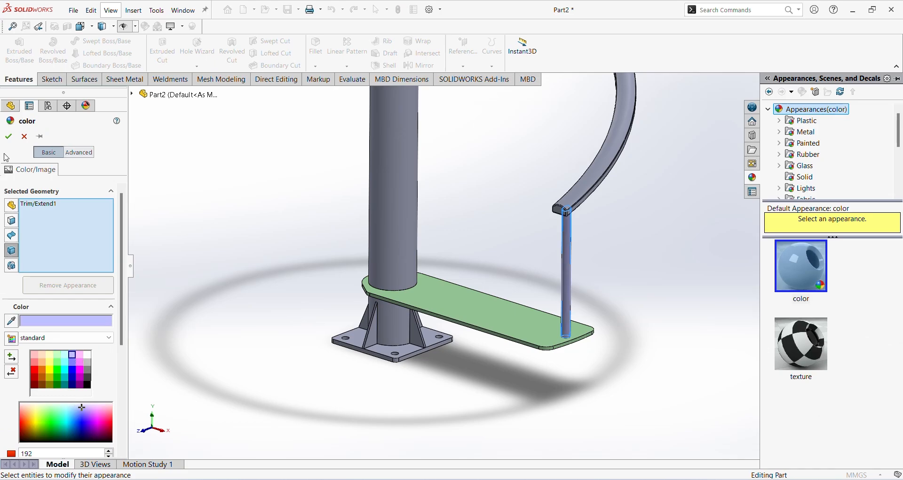
left_click(9, 136)
Step: Apply the light pink standard colour to the body of the swept spiral handrail
middle_click_drag(367, 257, 498, 155)
scroll(511, 259, "down", 3)
scroll(494, 140, "down", 1)
scroll(434, 207, "up", 3)
scroll(491, 240, "up", 1)
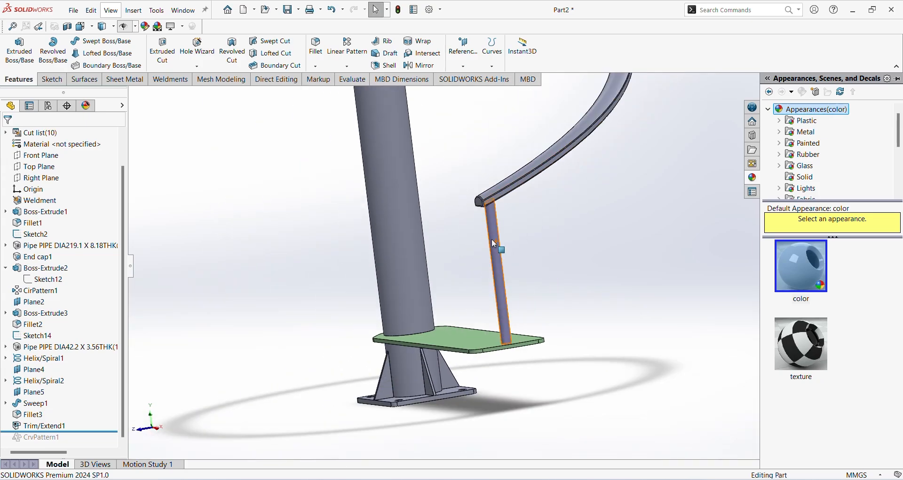
middle_click_drag(493, 241, 531, 263)
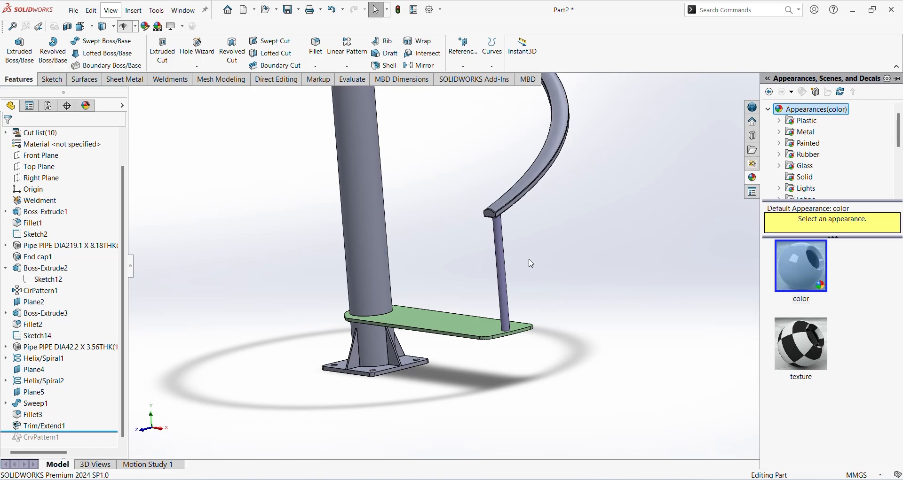
scroll(517, 235, "down", 2)
left_click(511, 219)
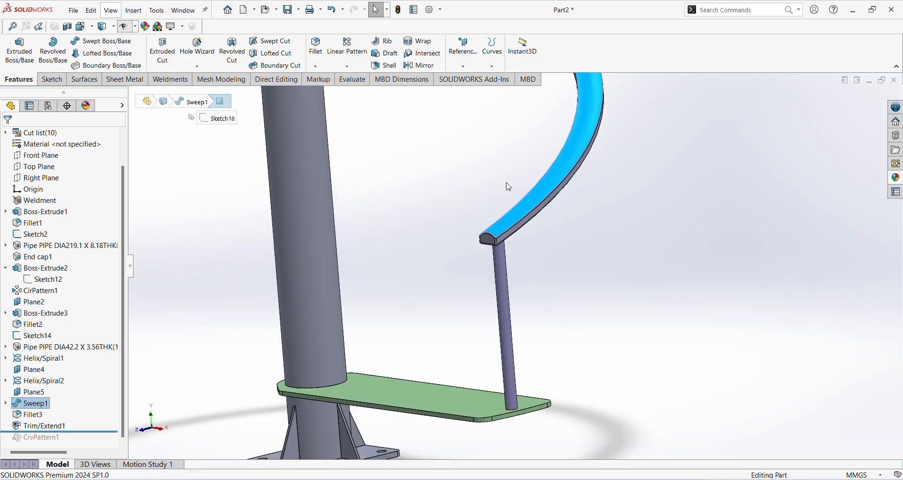
scroll(509, 187, "up", 5)
scroll(516, 216, "up", 3)
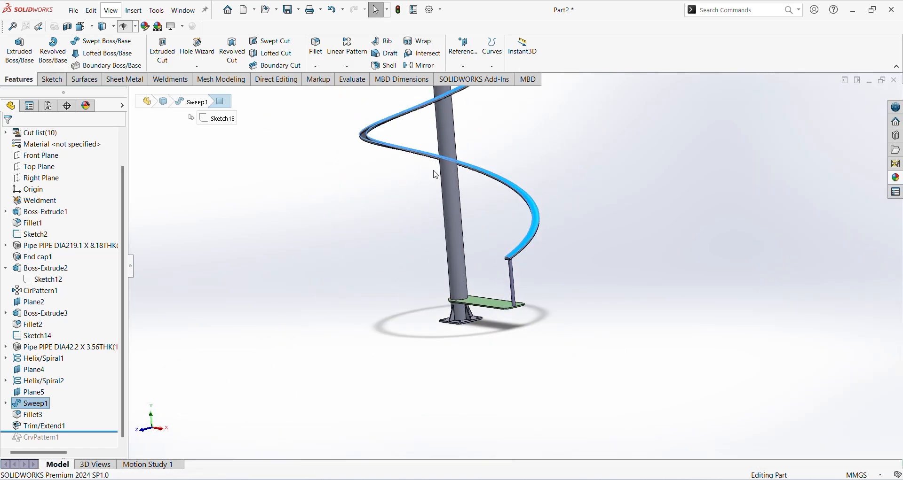
scroll(515, 214, "down", 2)
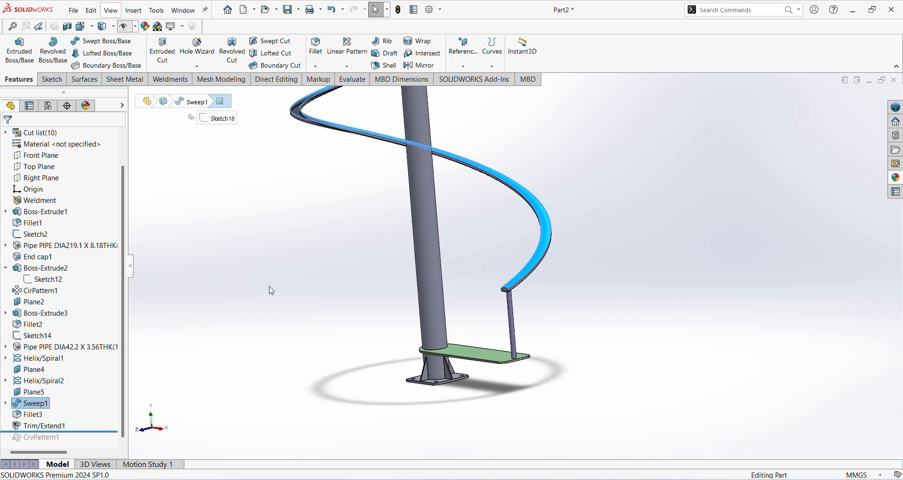
left_click(27, 406)
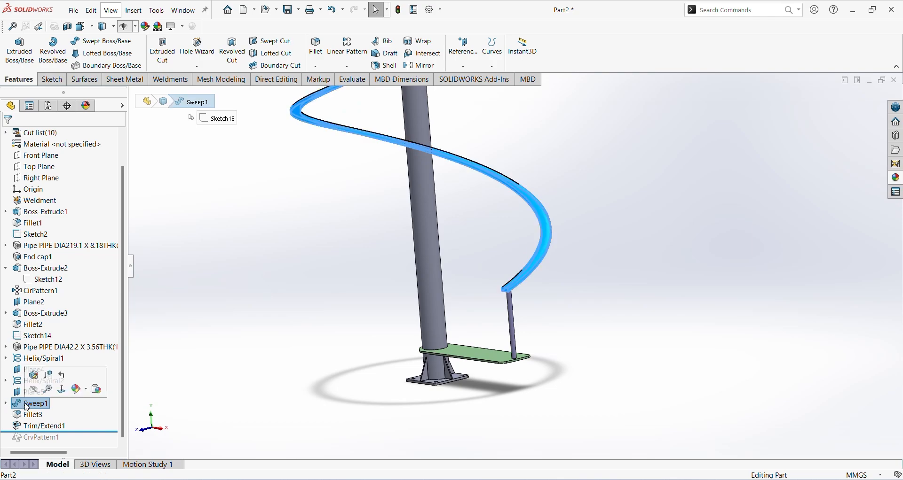
left_click(78, 389)
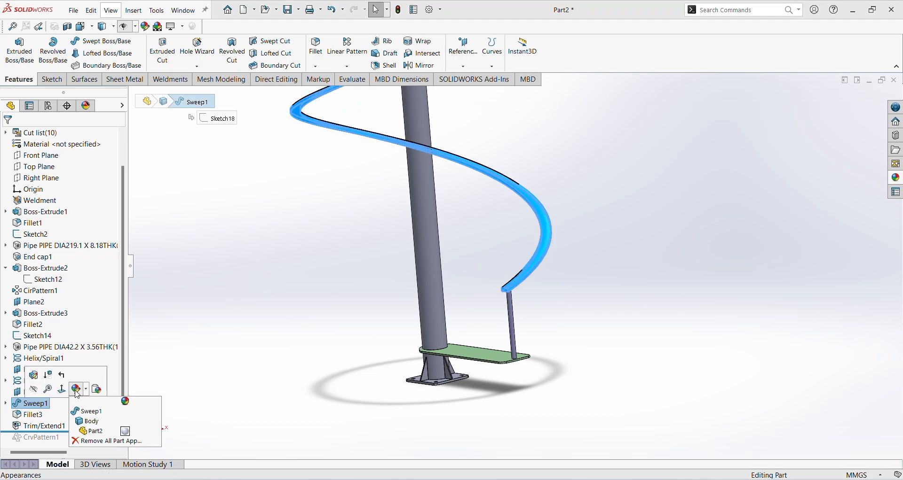
left_click(89, 425)
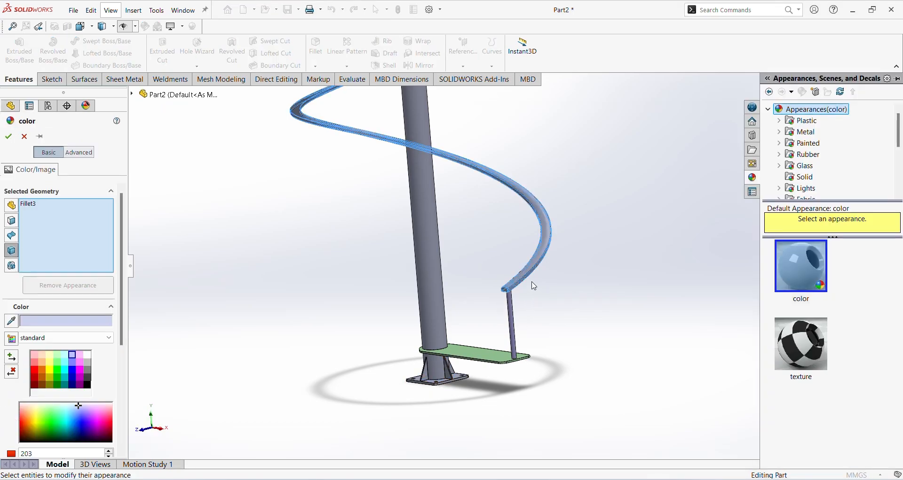
left_click(36, 358)
left_click(8, 136)
Step: Apply the light orange standard colour to the body of the central column pipe
scroll(522, 282, "down", 3)
scroll(517, 301, "down", 1)
middle_click_drag(517, 301, 552, 266)
left_click(552, 267)
scroll(467, 372, "up", 5)
middle_click_drag(401, 307, 413, 290)
left_click(414, 275)
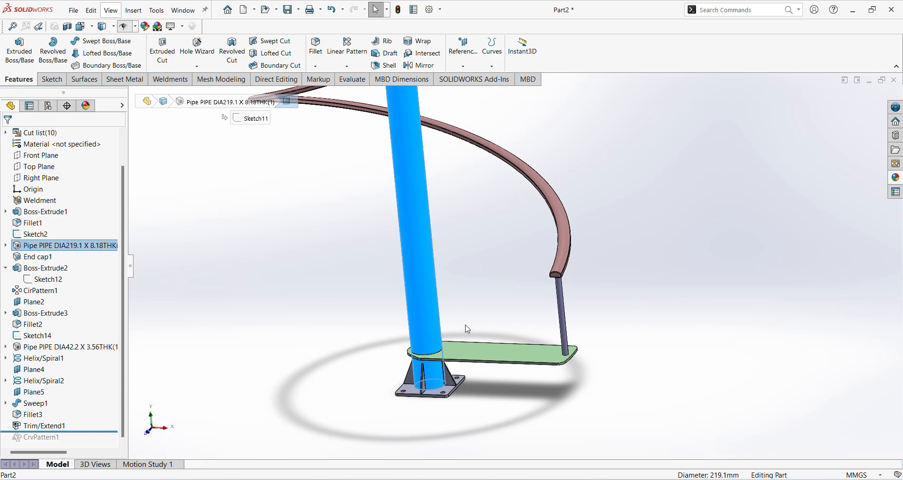
right_click(51, 249)
left_click(101, 236)
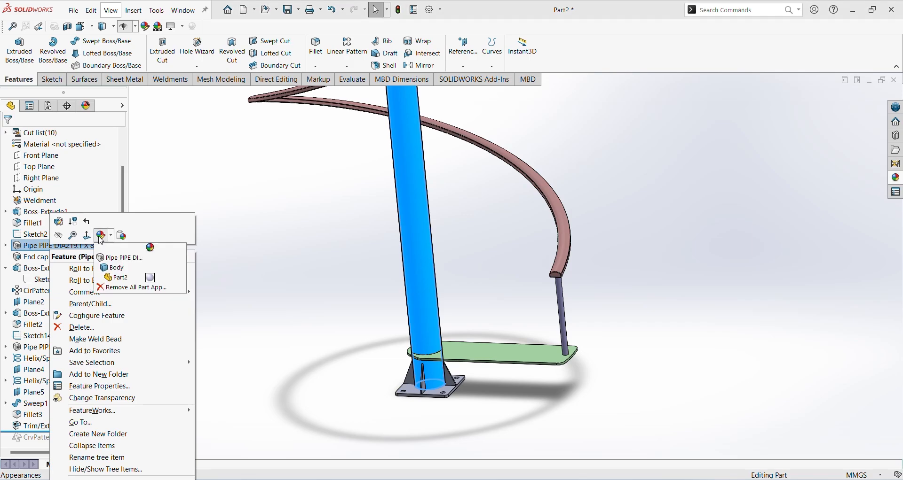
left_click(113, 268)
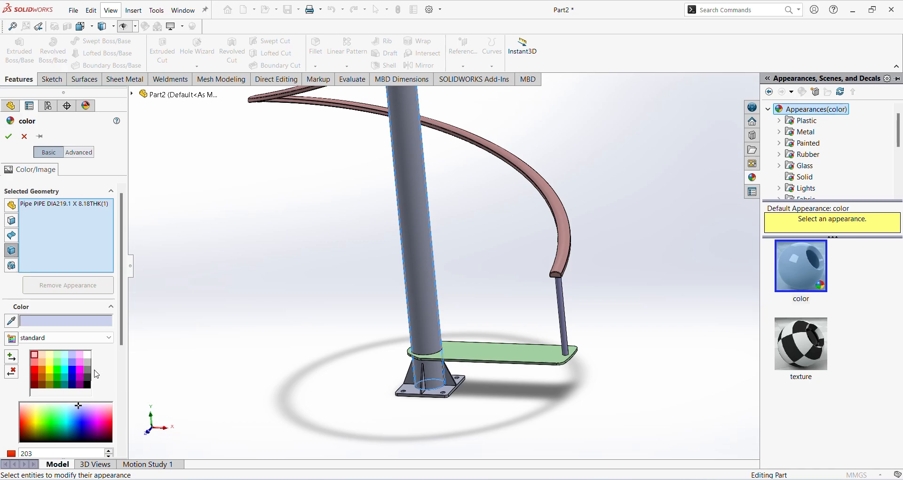
left_click(42, 364)
left_click(9, 137)
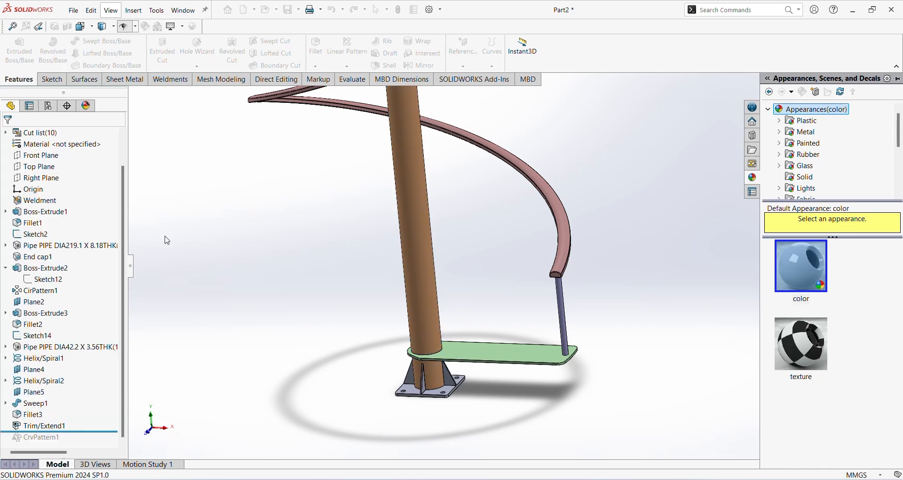
Step: Copy the column pipe's appearance and paste it onto the body of its end cap
scroll(493, 181, "up", 5)
scroll(495, 181, "down", 5)
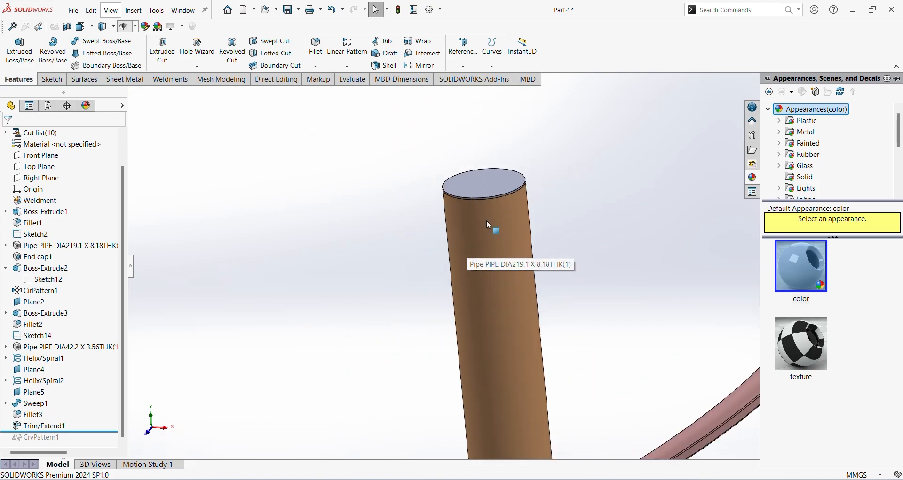
left_click(517, 243)
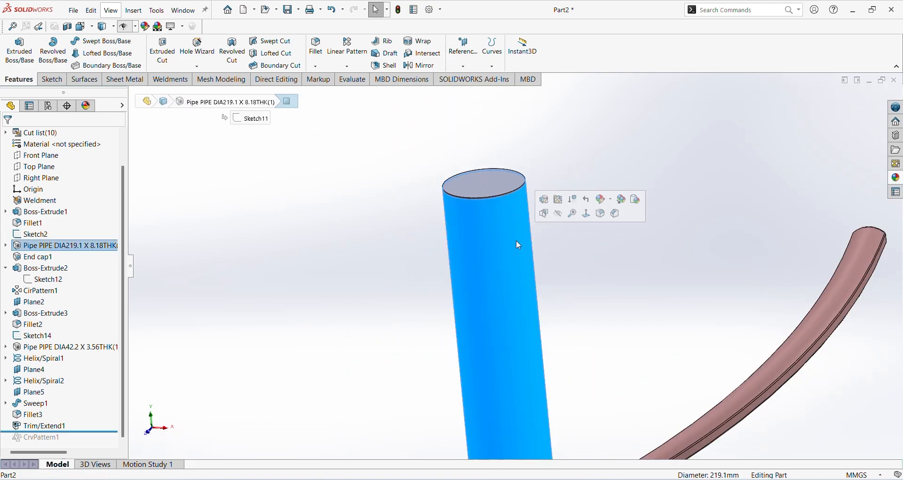
left_click(622, 204)
left_click(482, 190)
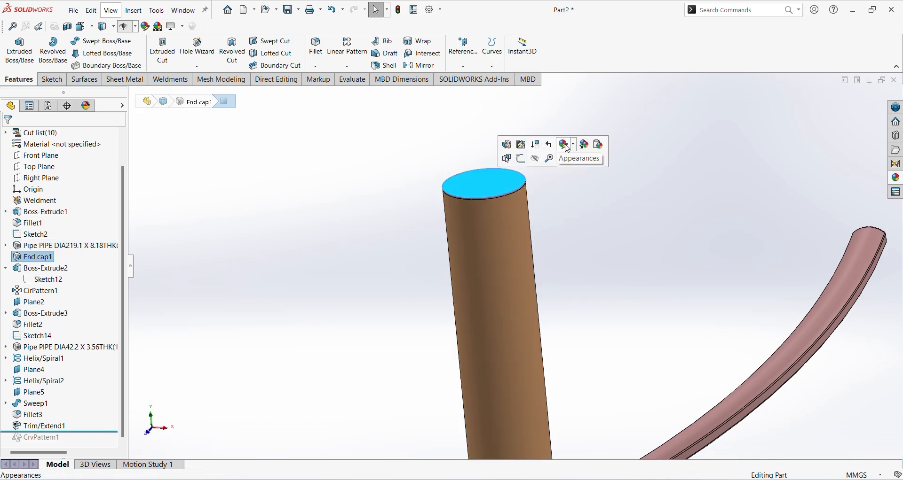
left_click(597, 149)
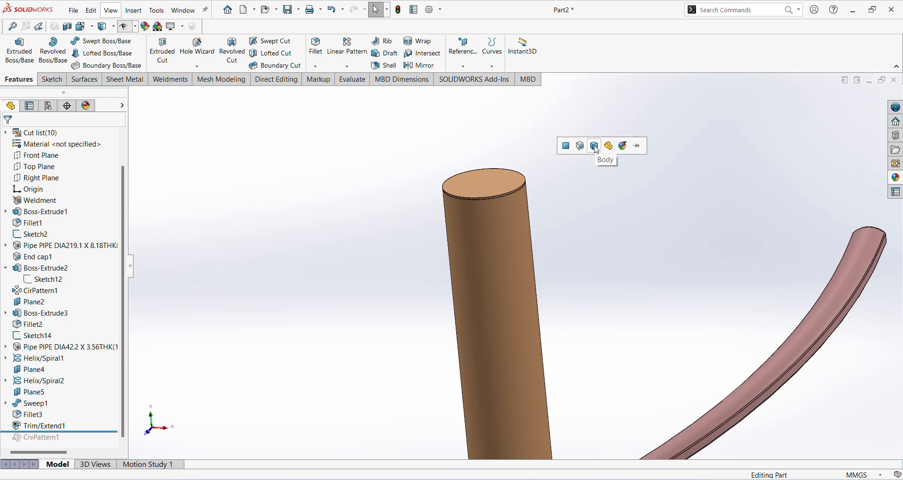
left_click(596, 149)
Step: Apply the cyan standard colour to the body of the base plate under the column
key("f")
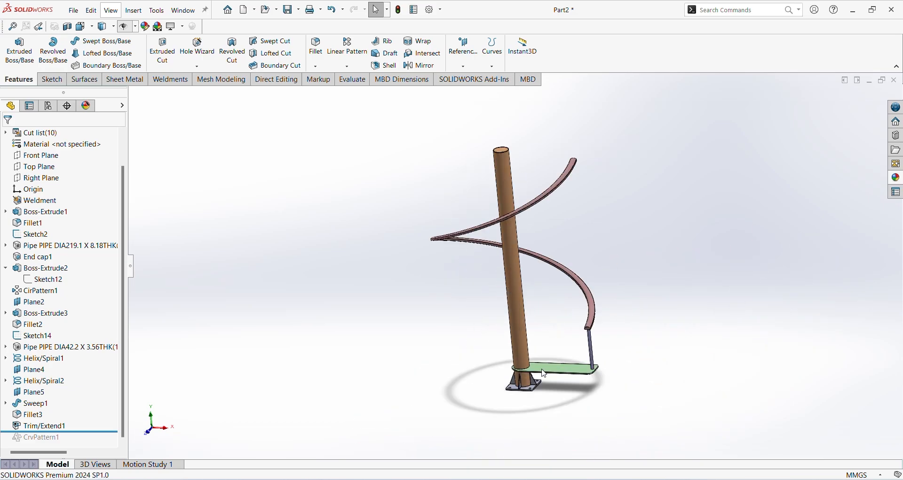
scroll(544, 374, "down", 10)
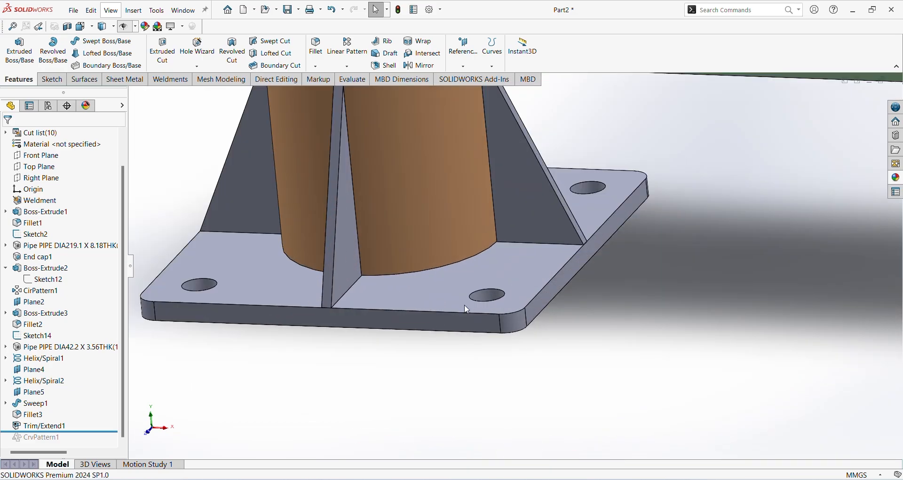
left_click(467, 309)
left_click(49, 212)
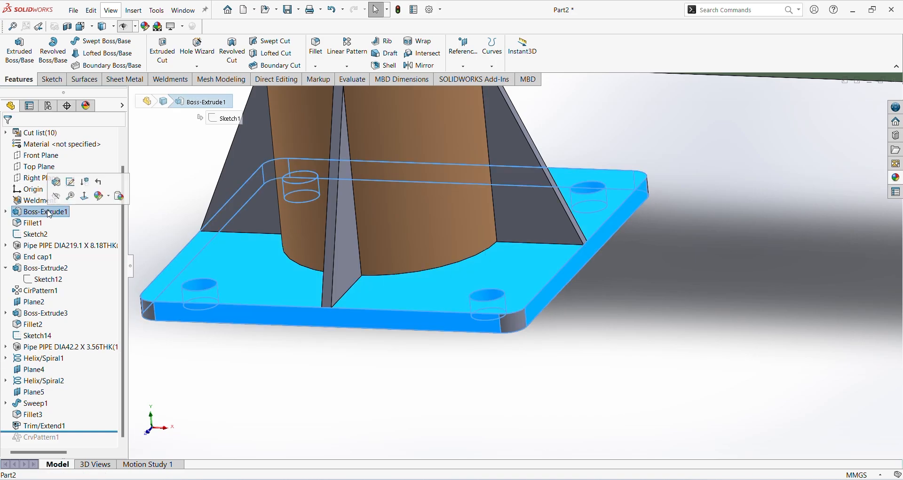
left_click(100, 199)
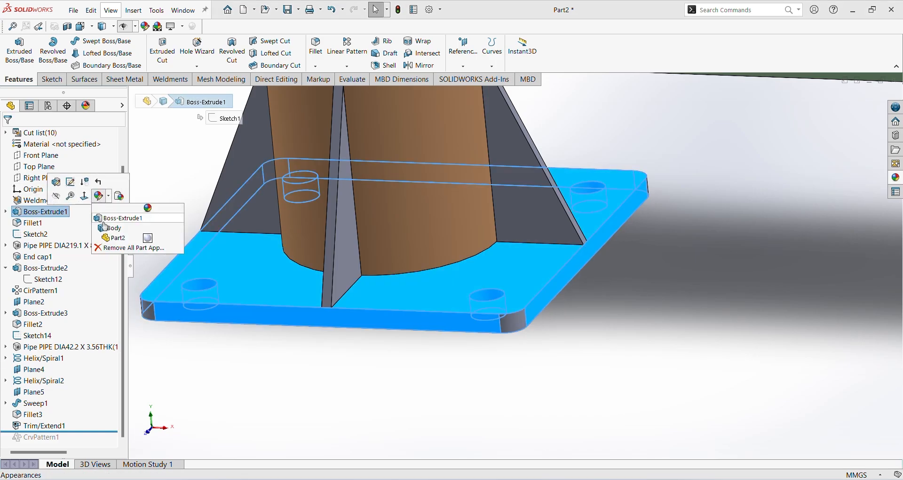
left_click(104, 227)
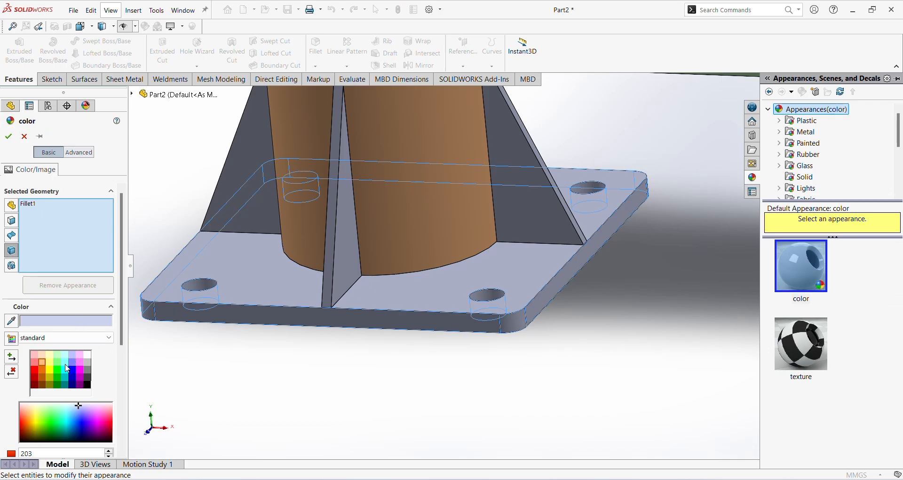
left_click(66, 370)
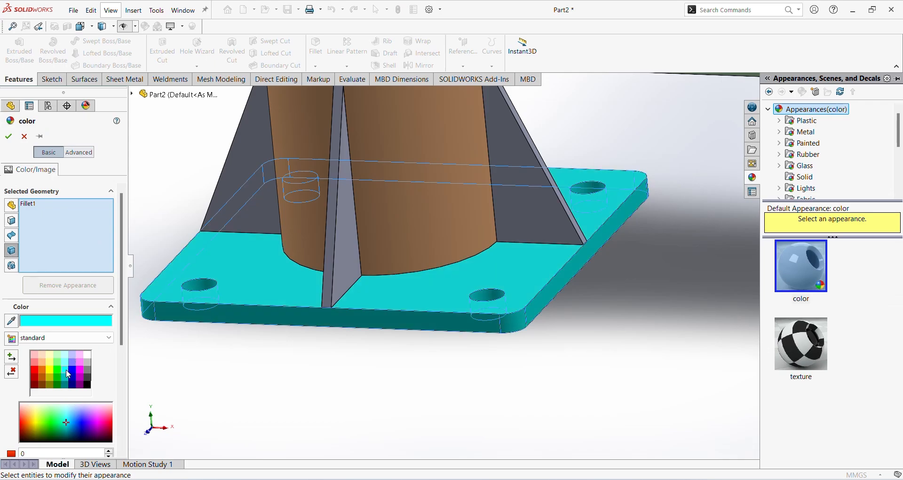
left_click(8, 136)
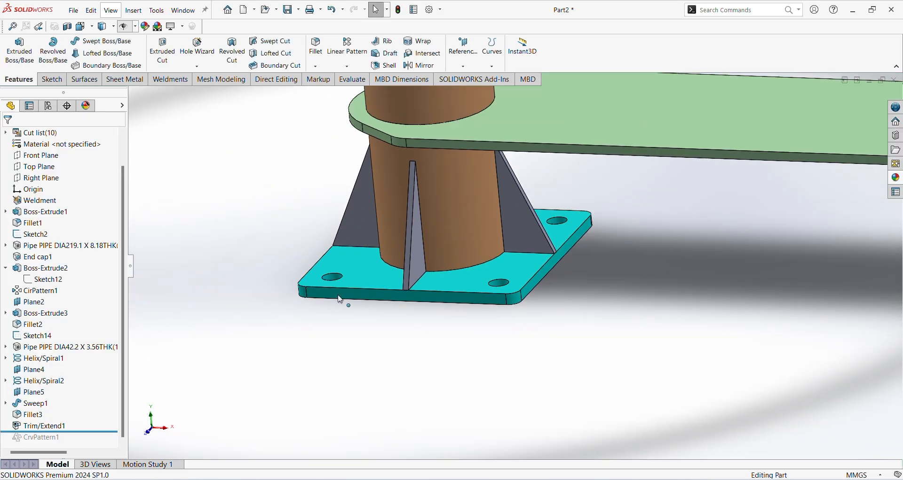
Step: Apply the orange standard colour to the base gusset and its circular pattern copies as features
left_click(529, 228)
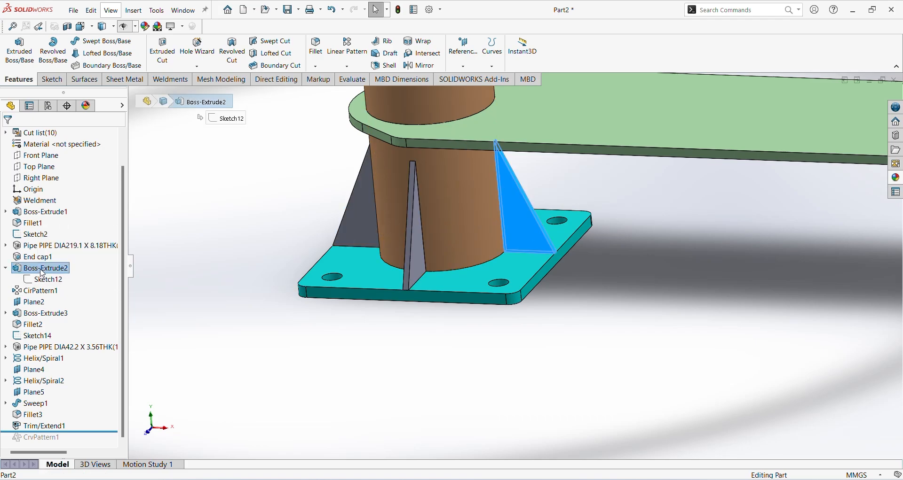
left_click(33, 292)
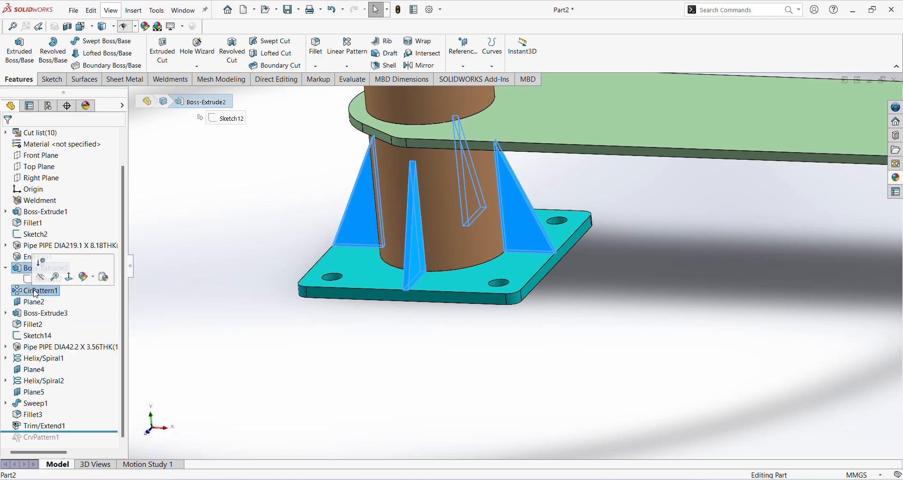
left_click(85, 278)
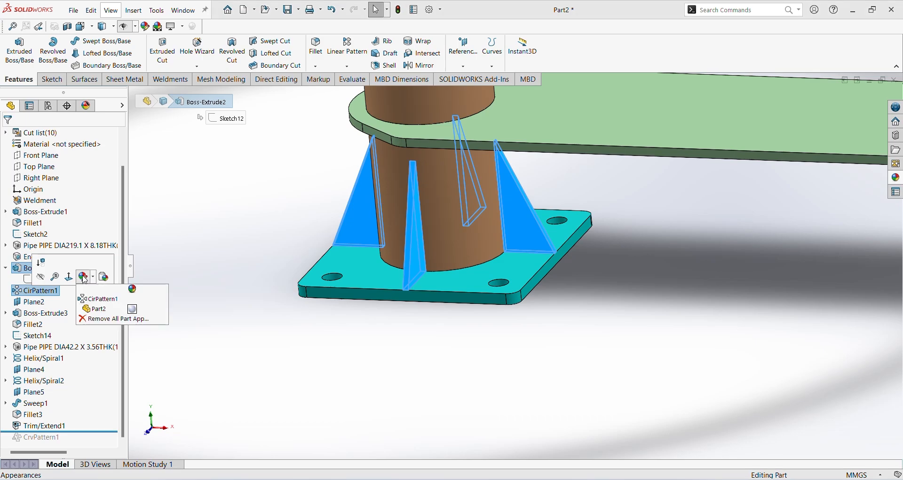
left_click(90, 299)
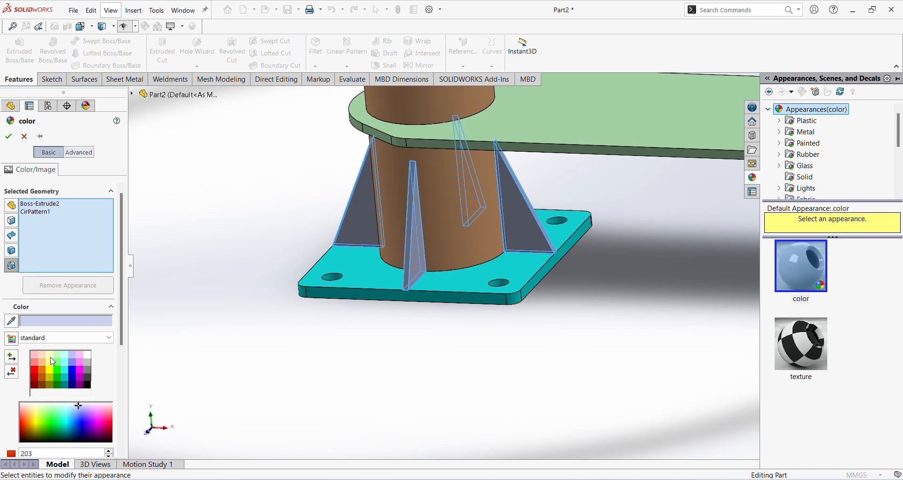
left_click(41, 369)
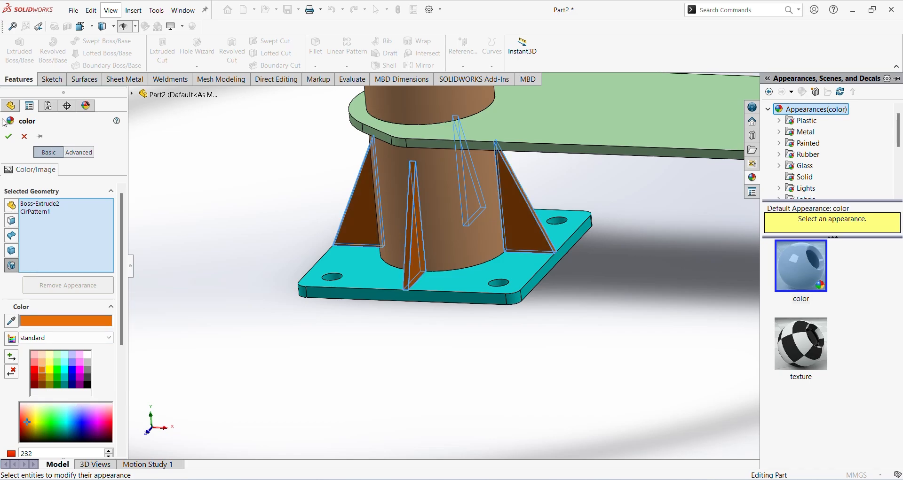
left_click(8, 137)
Step: Roll the model forward past CrvPattern1 to restore the patterned treads and balusters
scroll(399, 230, "up", 5)
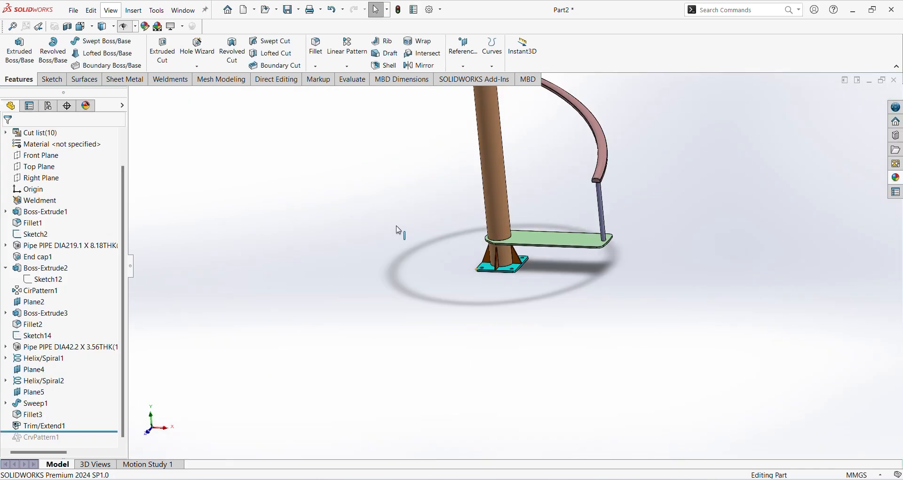
scroll(399, 230, "up", 3)
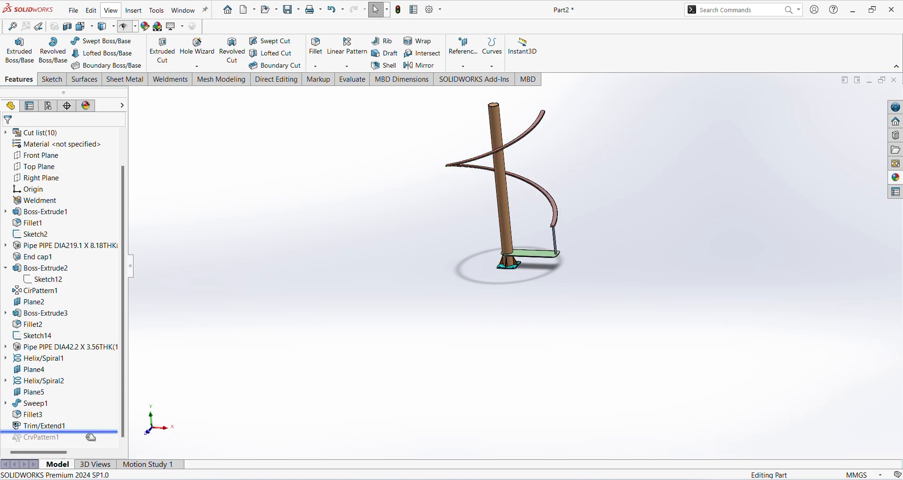
left_click_drag(93, 433, 89, 443)
scroll(526, 216, "down", 5)
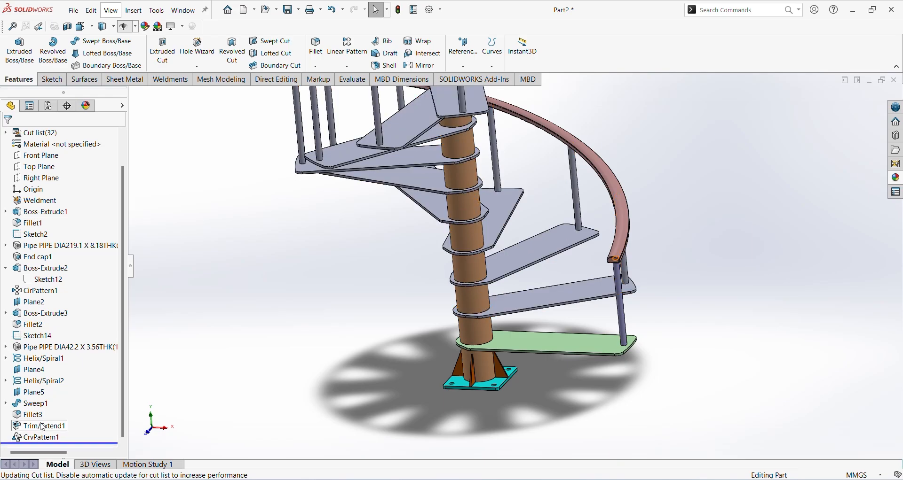
Step: Copy the lowest tread's green appearance and paste it onto the CrvPattern1 feature
left_click(584, 343)
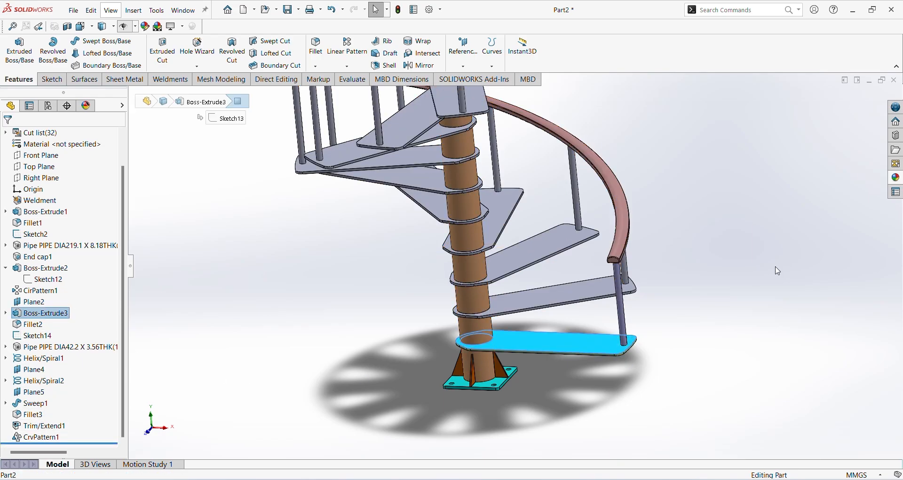
scroll(778, 272, "down", 1)
left_click(527, 383)
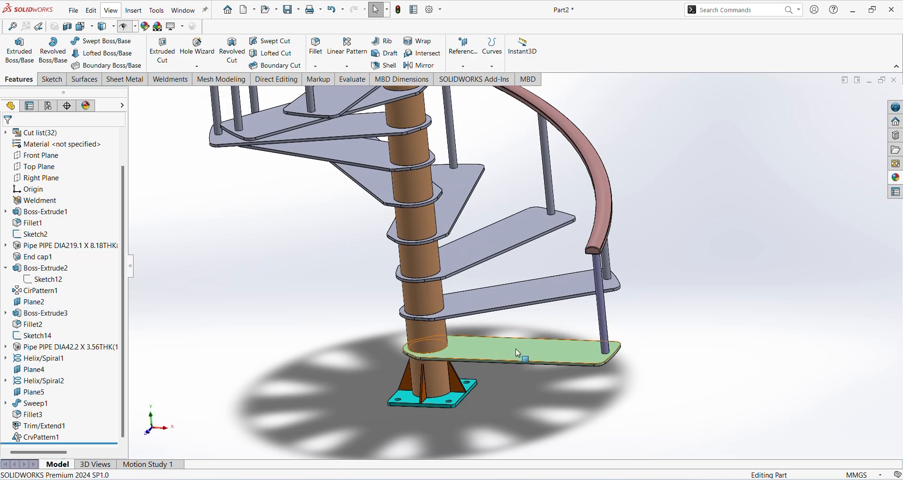
left_click(478, 359)
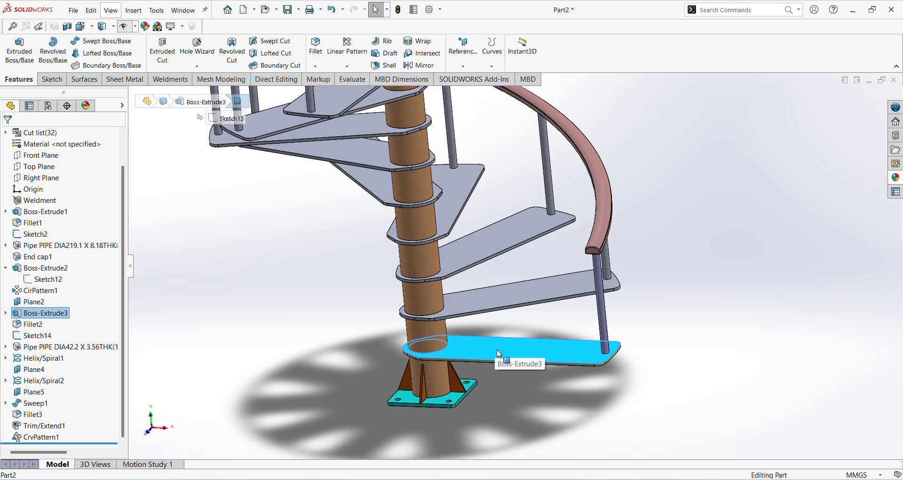
right_click(552, 352)
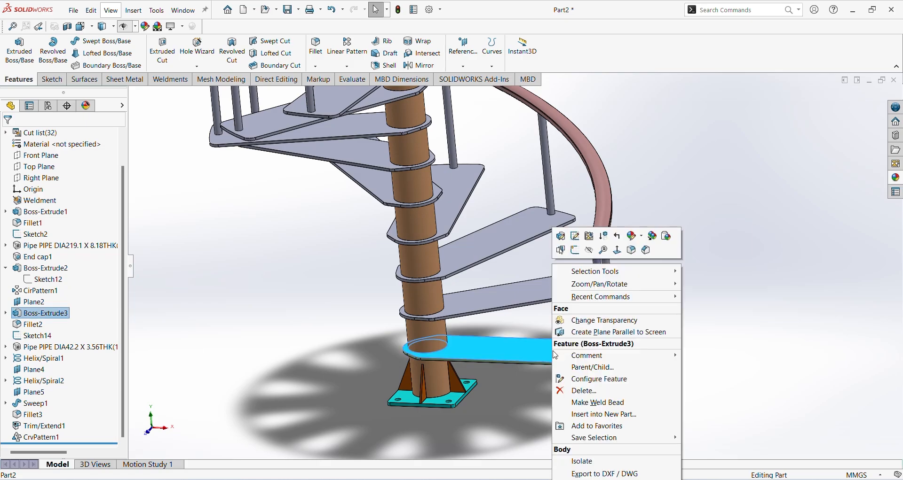
left_click(656, 237)
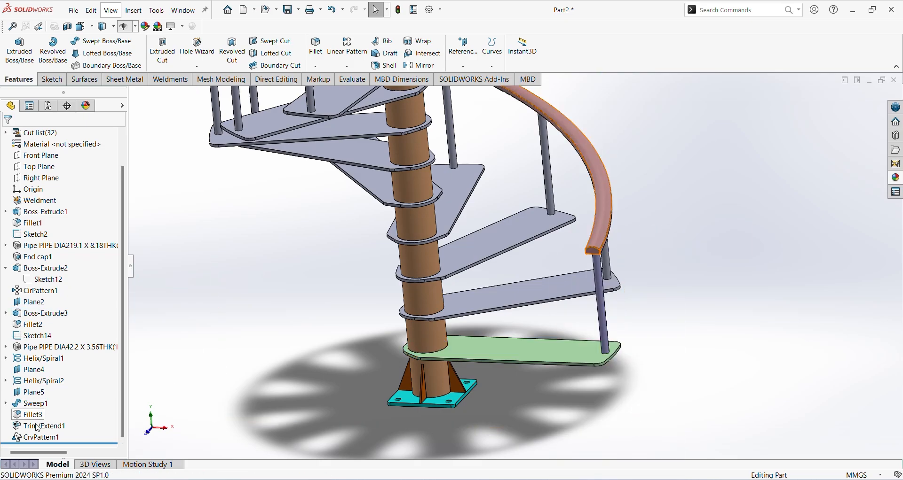
left_click(41, 439)
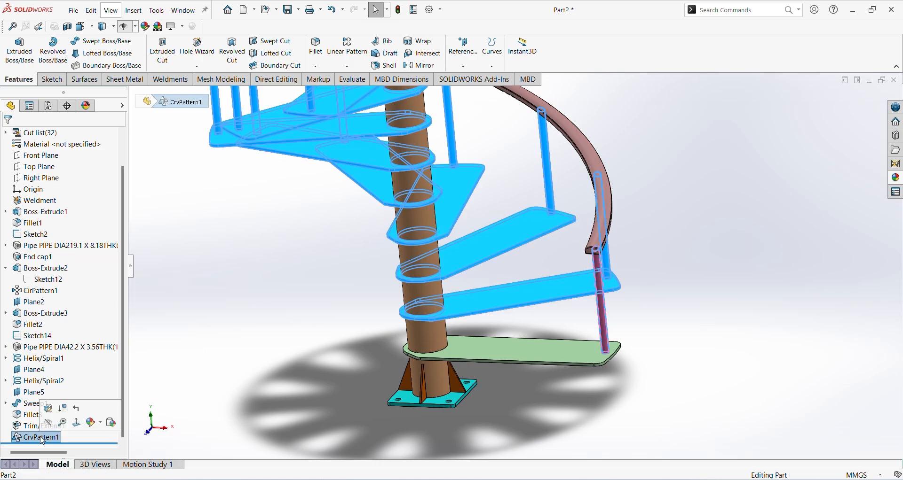
left_click(111, 423)
Step: Paste the copied green appearance onto the first baluster pipe standing on the lowest tread
scroll(568, 252, "down", 3)
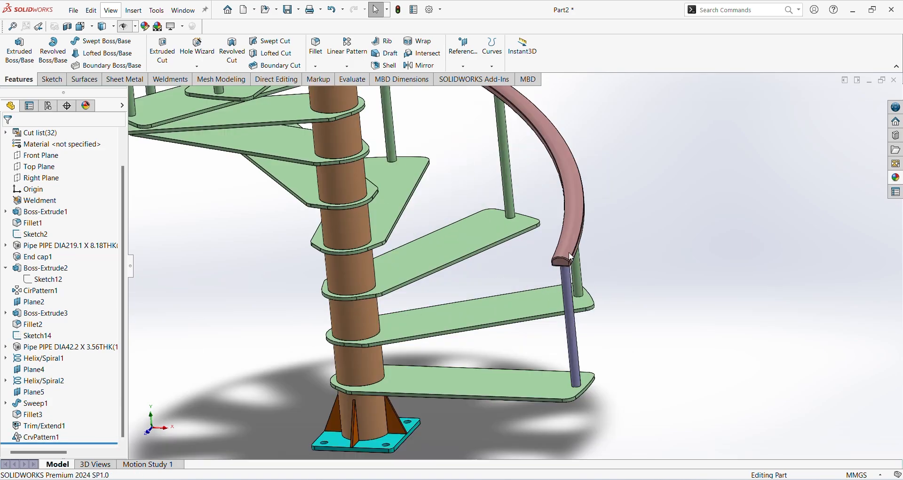
scroll(511, 331, "down", 3)
left_click(529, 309)
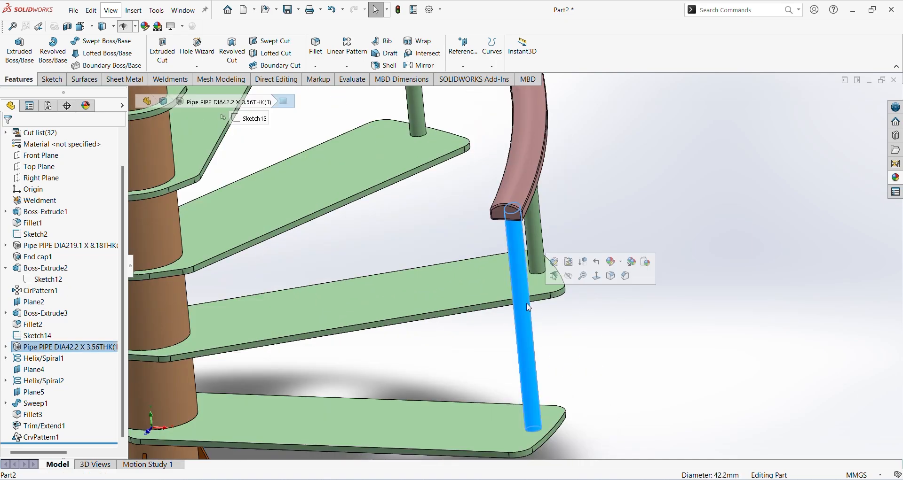
left_click(647, 264)
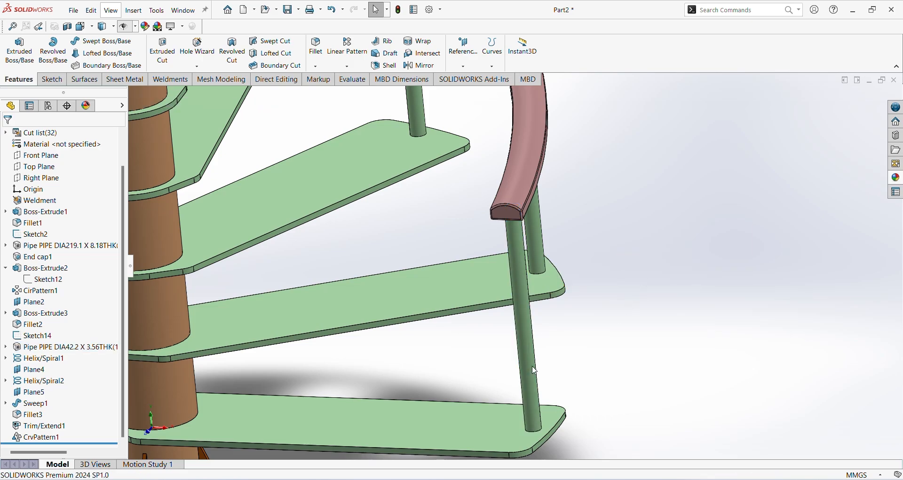
key("f")
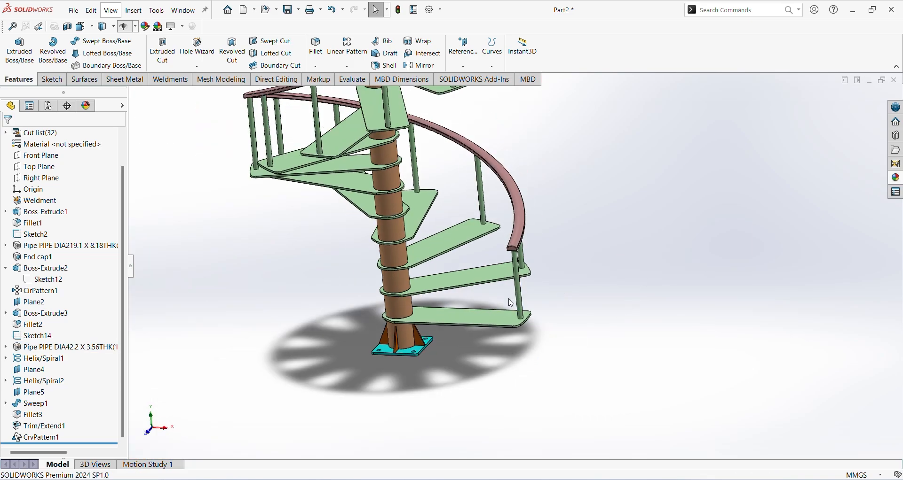
Step: Check the coloured staircase in isometric view and switch to the SPIRAL STAIRCASE FOR HOUSE assembly, showing the whole house
key("ctrl+7")
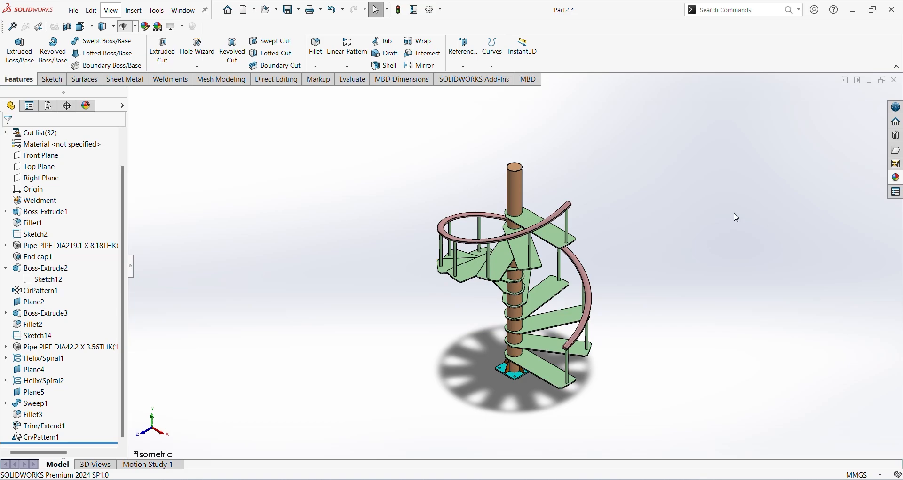
scroll(522, 371, "down", 5)
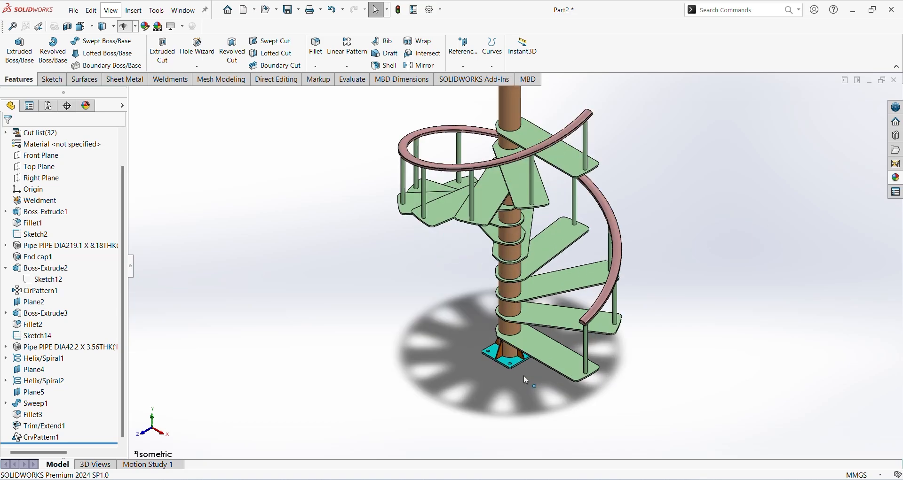
middle_click_drag(521, 365, 544, 251)
key("ctrl+7")
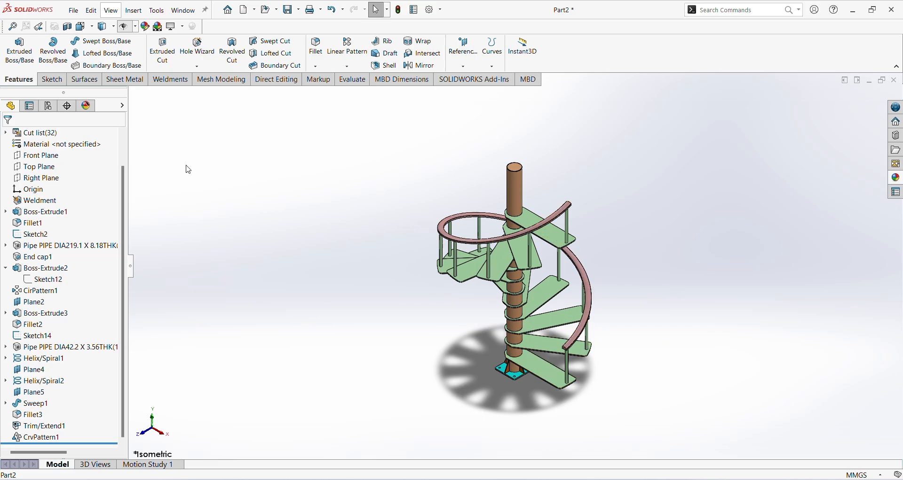
left_click(183, 11)
left_click(190, 116)
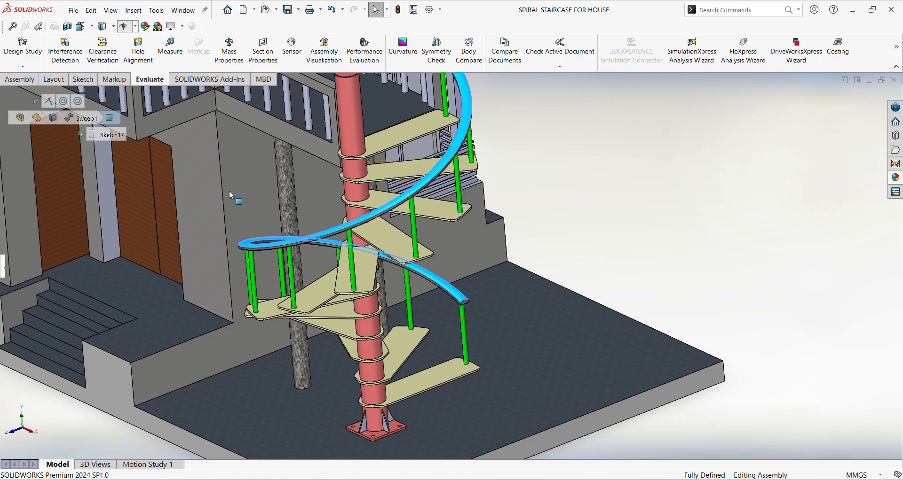
scroll(357, 307, "up", 6)
middle_click_drag(317, 261, 347, 243)
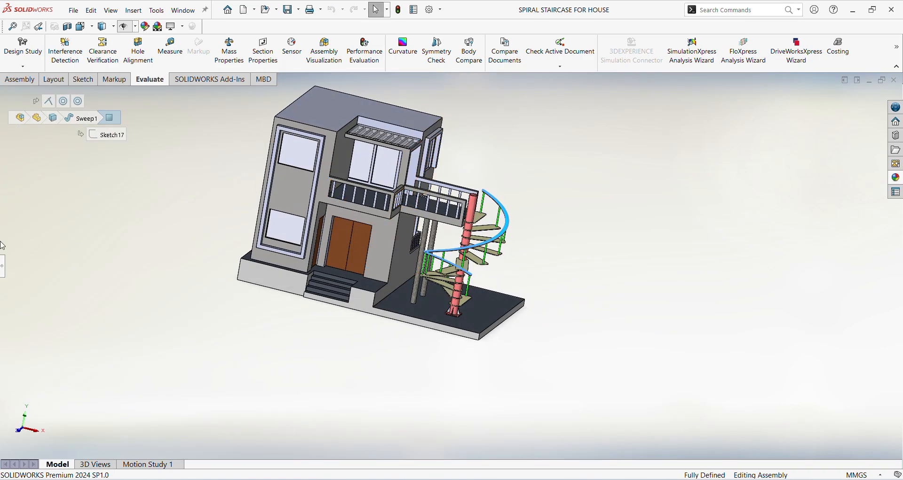
Step: Collapse all items in the assembly's feature tree and select the HOUSE component to examine where the staircase base stands
left_click(2, 267)
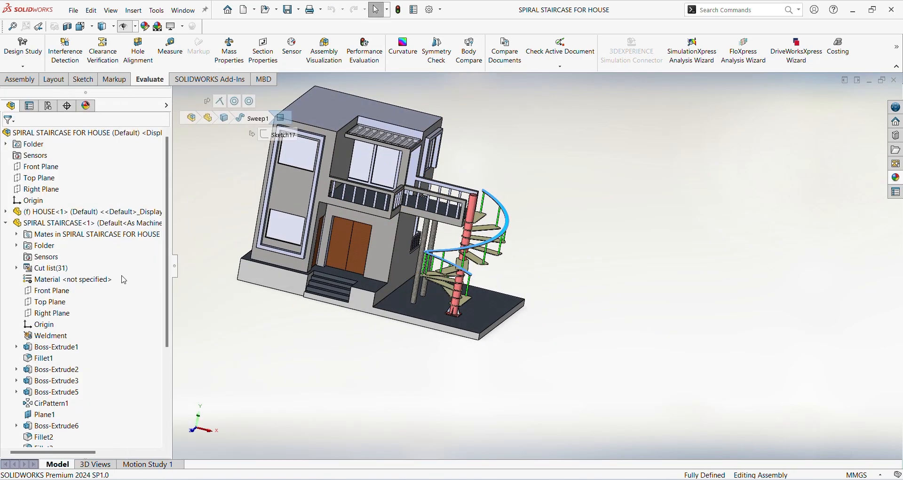
right_click(138, 283)
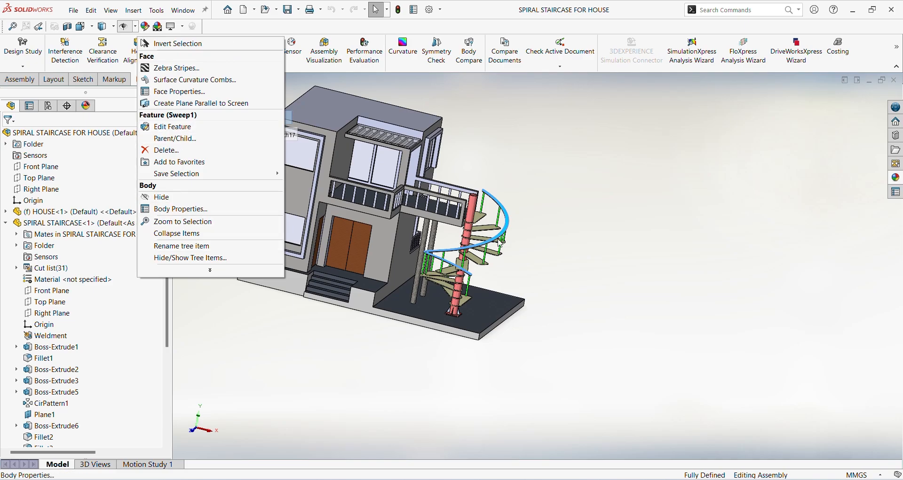
left_click(563, 215)
right_click(122, 259)
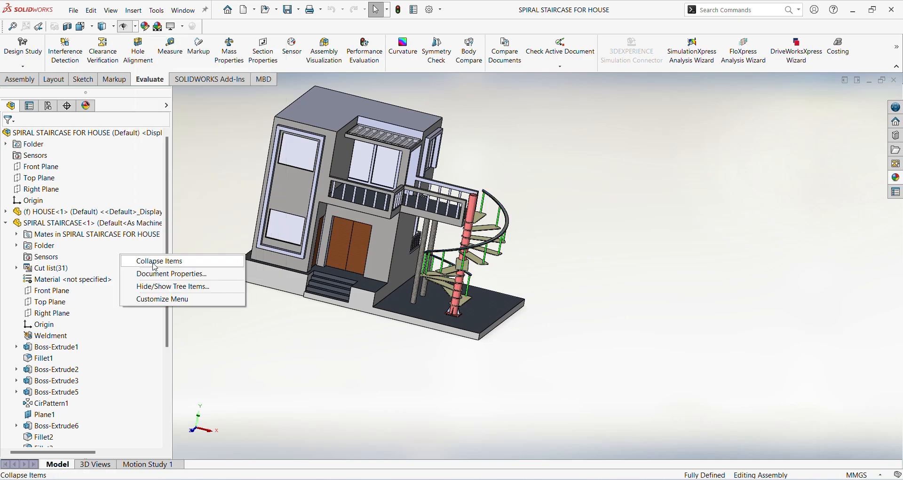
left_click(150, 260)
left_click(70, 212)
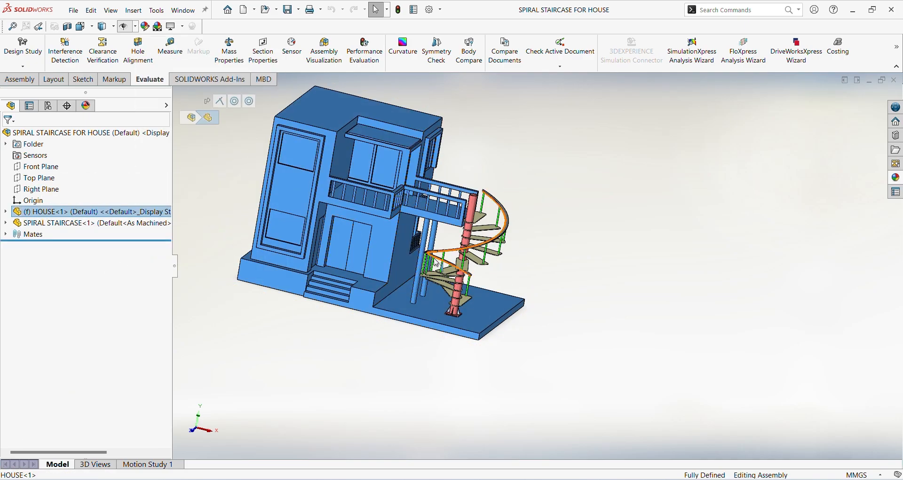
scroll(454, 313, "down", 6)
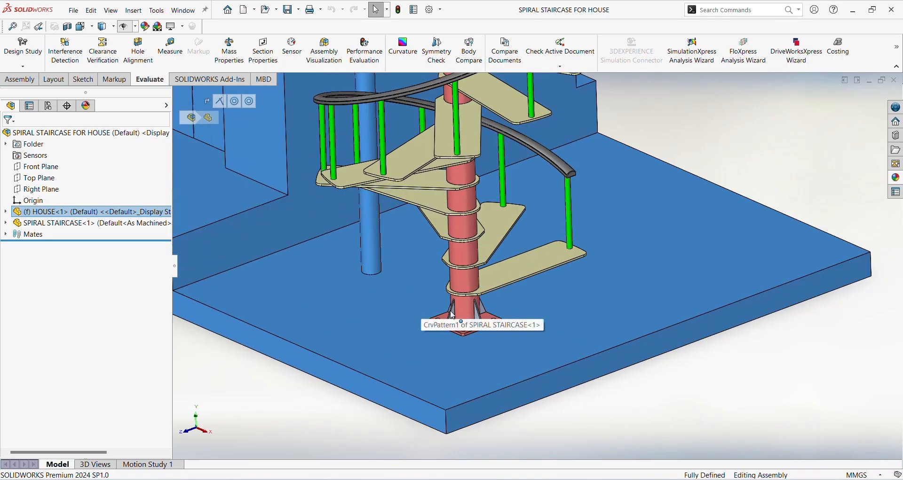
Step: Expand the assembly's mates and inspect the Concentric1 and Concentric2 mates at the staircase base plate's holes
middle_click_drag(452, 315, 473, 345)
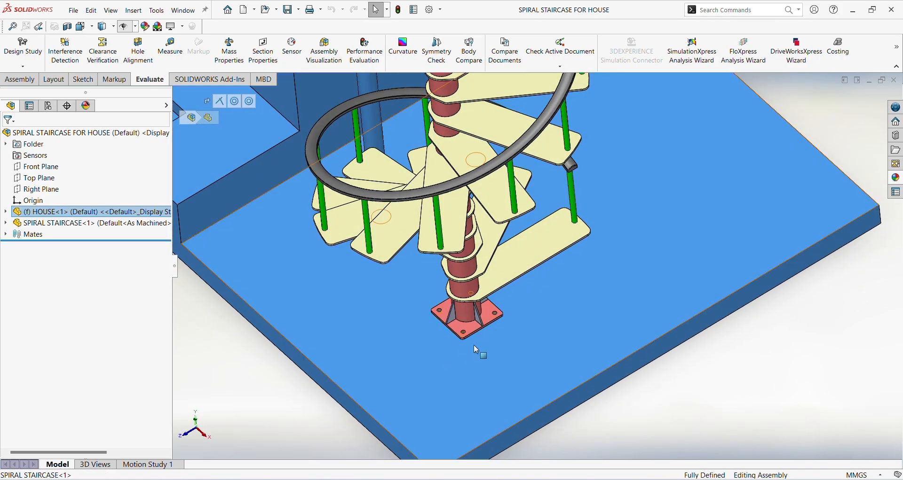
scroll(471, 310, "down", 8)
scroll(495, 305, "up", 8)
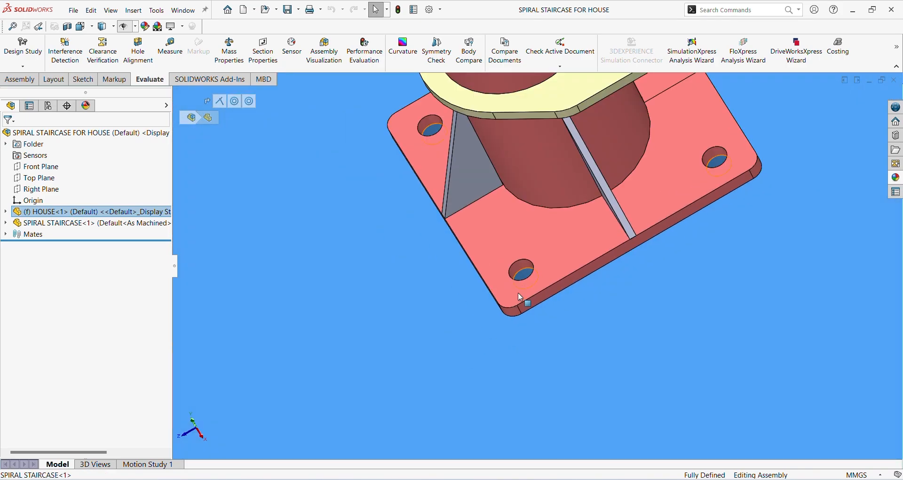
left_click(6, 234)
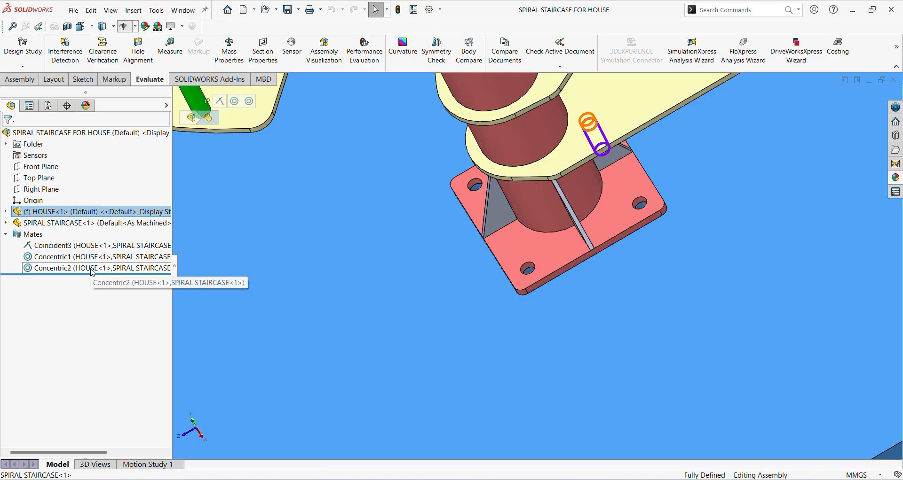
left_click(72, 261)
left_click(84, 269)
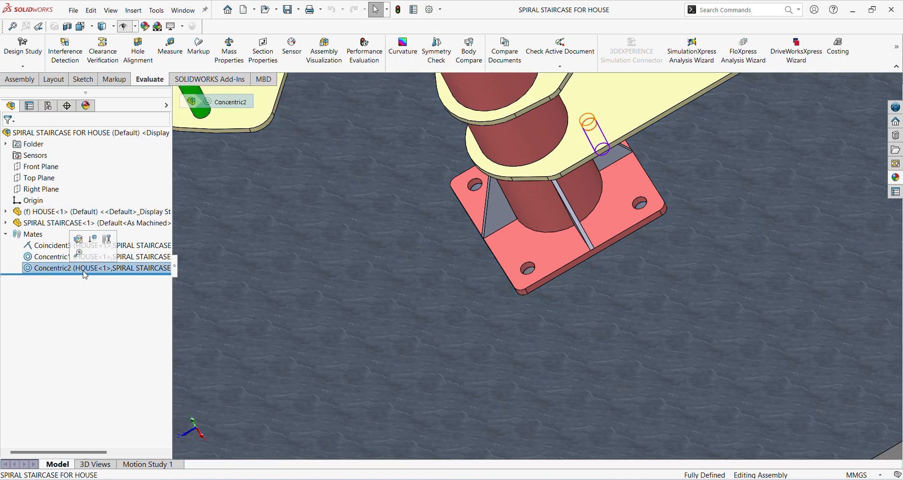
Step: Inspect the Coincident3 mate between the staircase base plate and the top face of the house's ground slab
scroll(600, 282, "up", 5)
middle_click_drag(600, 282, 606, 160)
scroll(569, 279, "down", 3)
middle_click_drag(569, 279, 503, 295)
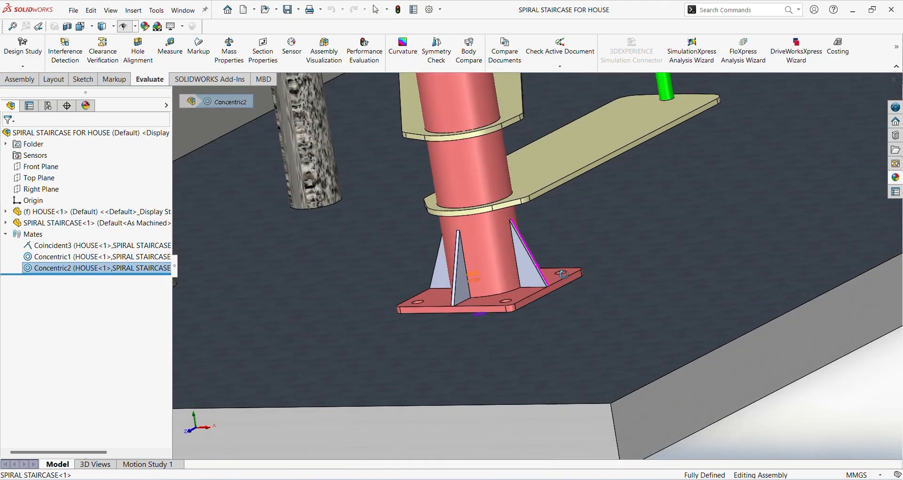
middle_click_drag(596, 355, 516, 313)
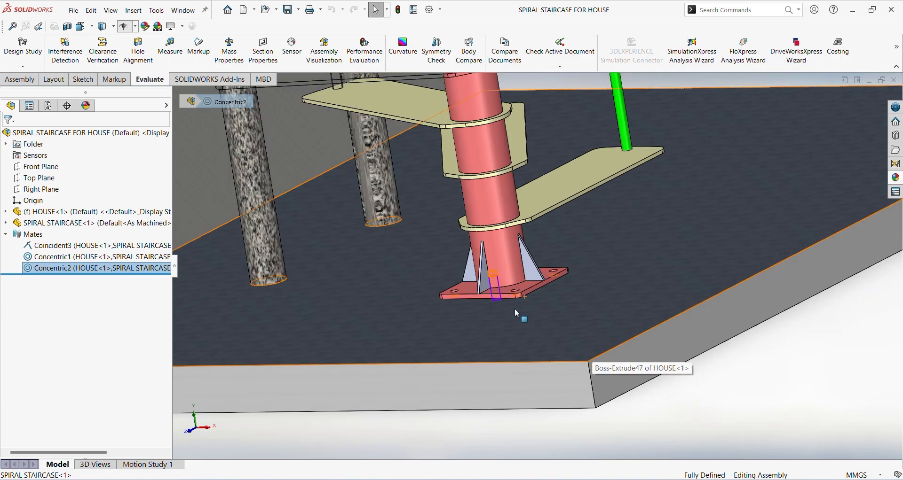
left_click(503, 319)
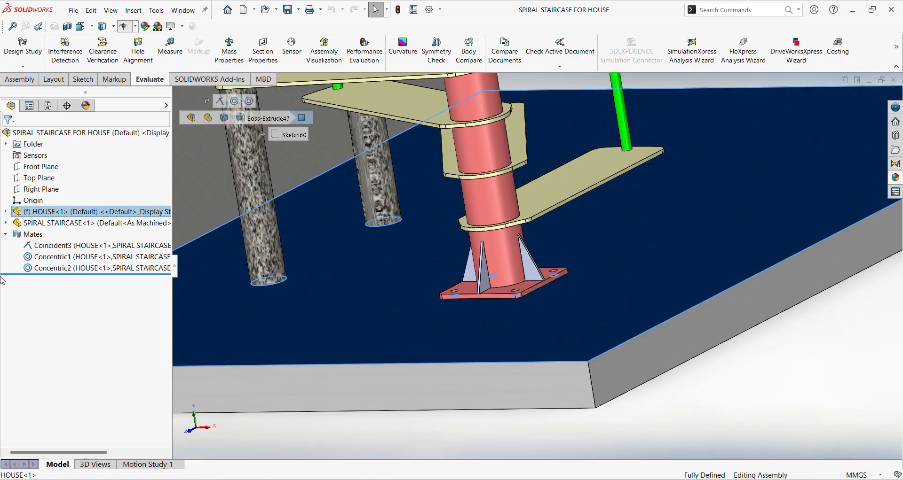
left_click(71, 245)
key("f")
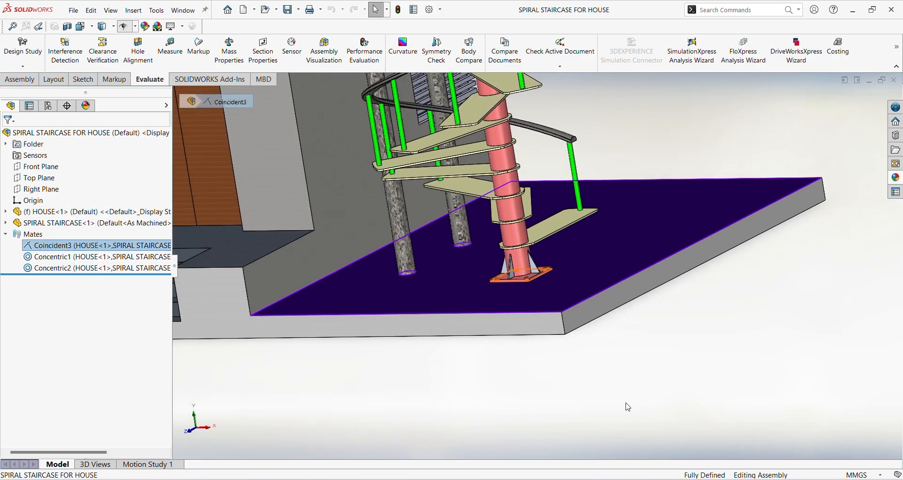
Step: View the assembly normal to the ground slab's top face and examine how the top tread meets the balcony walkway
scroll(541, 137, "down", 3)
middle_click_drag(542, 137, 470, 301)
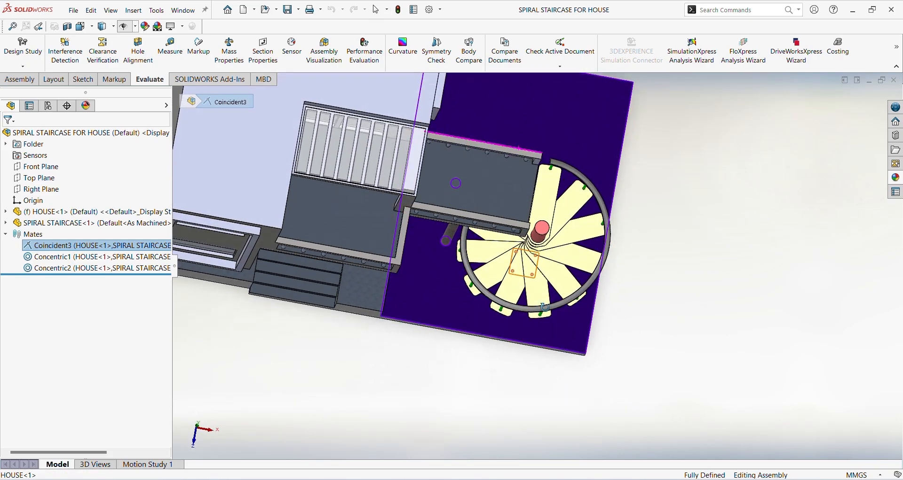
left_click(469, 302)
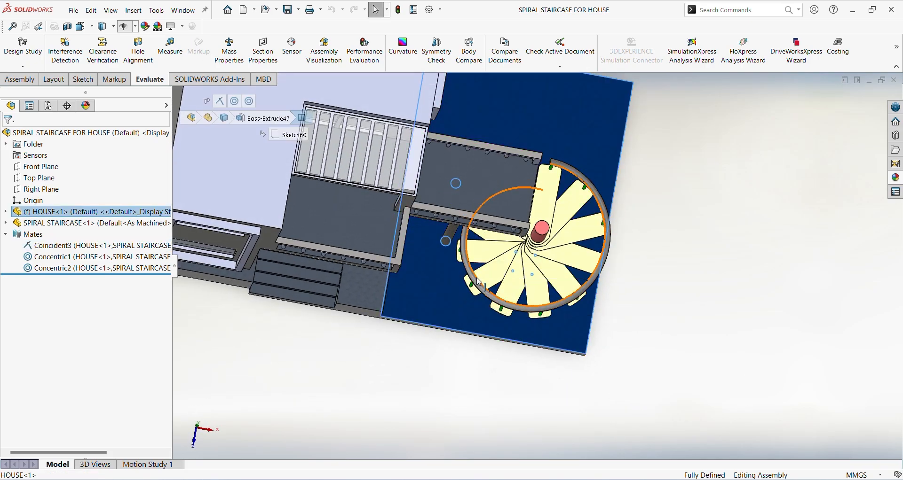
key("ctrl+8")
left_click(784, 270)
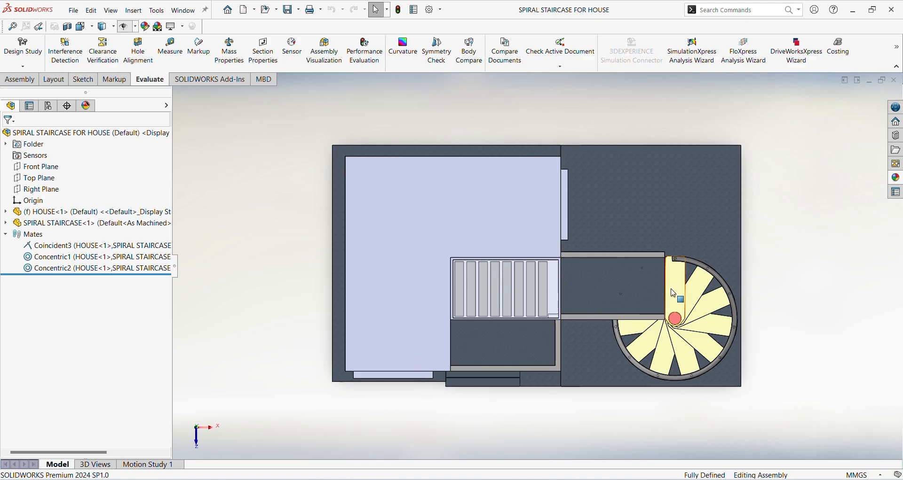
scroll(675, 274, "down", 3)
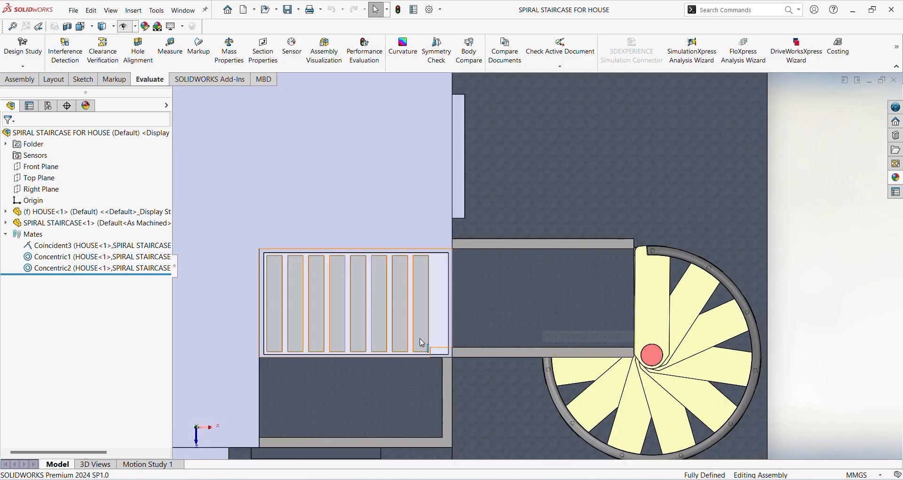
scroll(582, 305, "up", 4)
scroll(539, 268, "up", 1)
Step: Review the staircase against the house, and show the whole assembly fitted in isometric view with the feature tree pane hidden
middle_click_drag(538, 268, 510, 166)
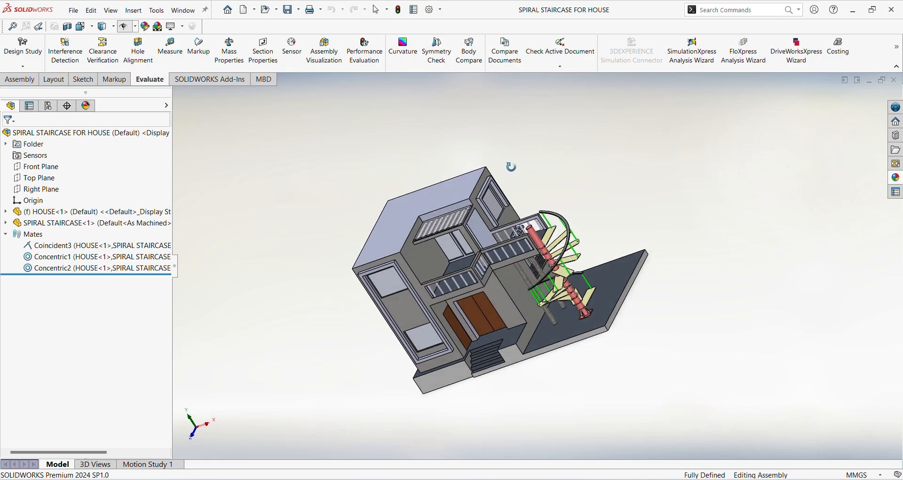
scroll(605, 306, "down", 4)
middle_click_drag(605, 306, 588, 301)
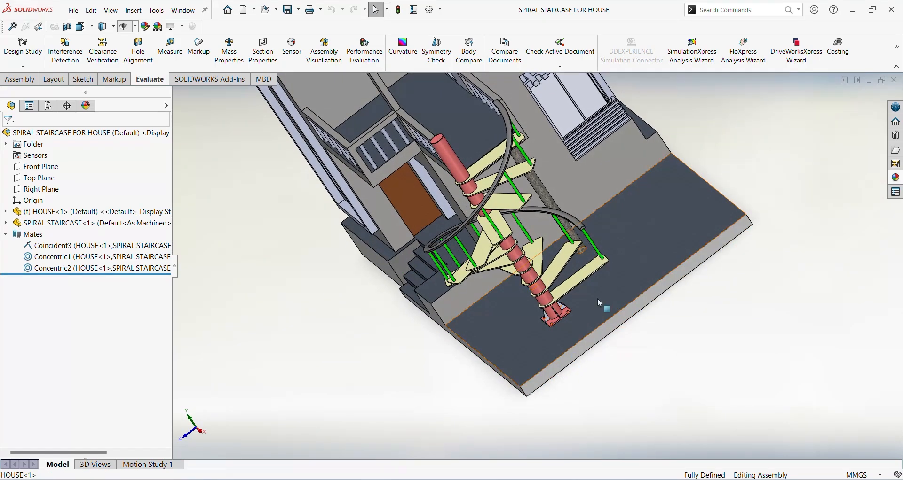
scroll(586, 266, "up", 2)
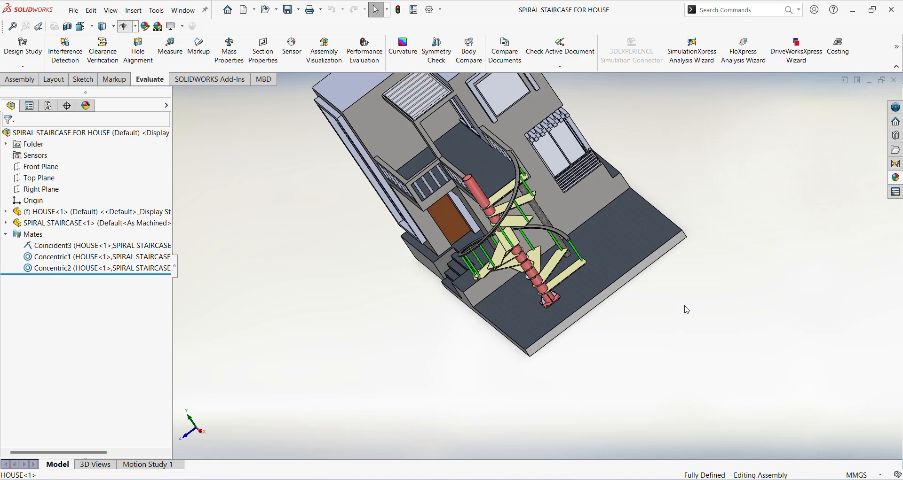
key("ctrl+7")
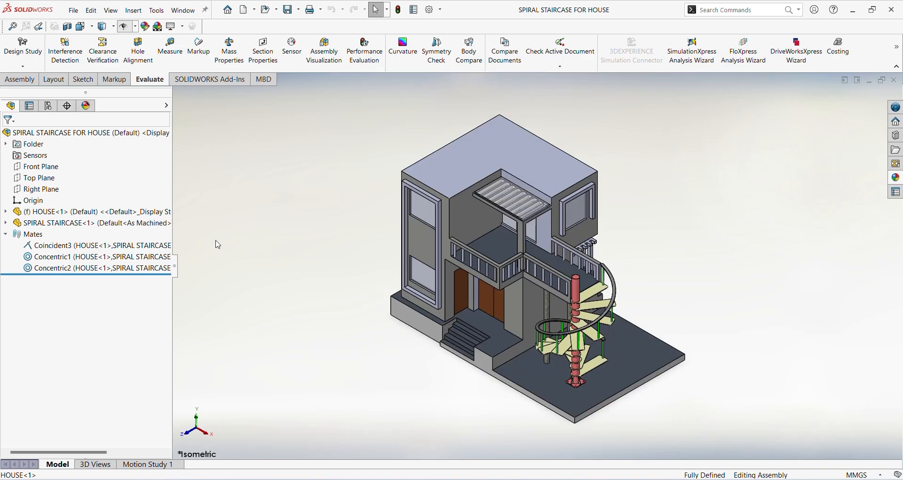
left_click(175, 270)
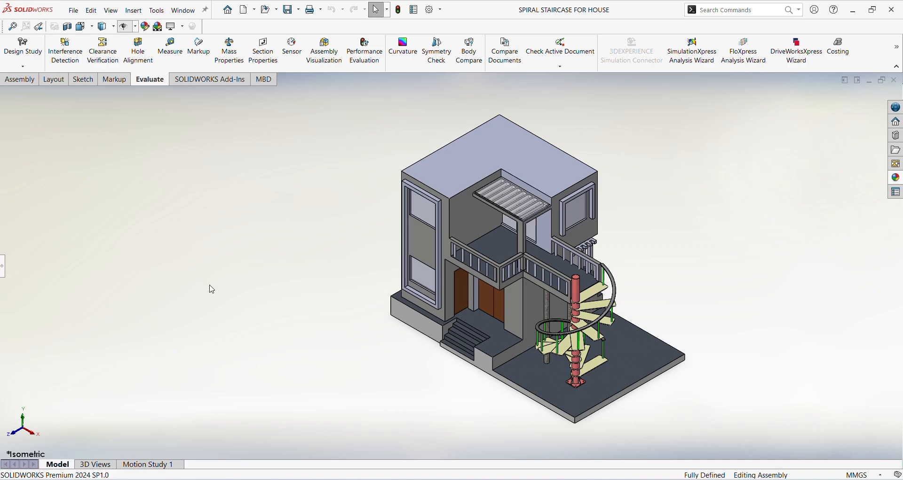
key("f")
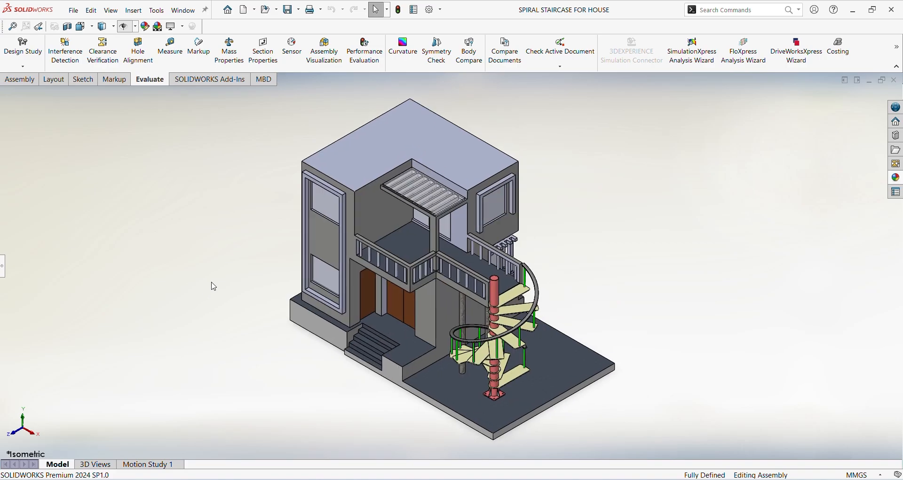